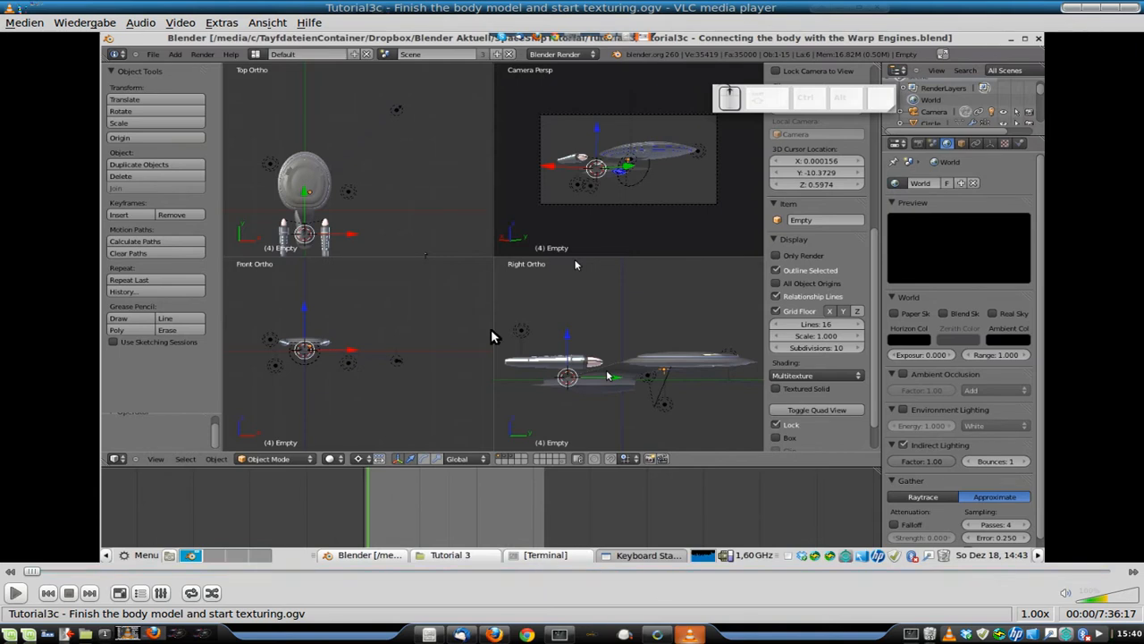
- Show the tutorial video full screen and start its playback
double_click(737, 278)
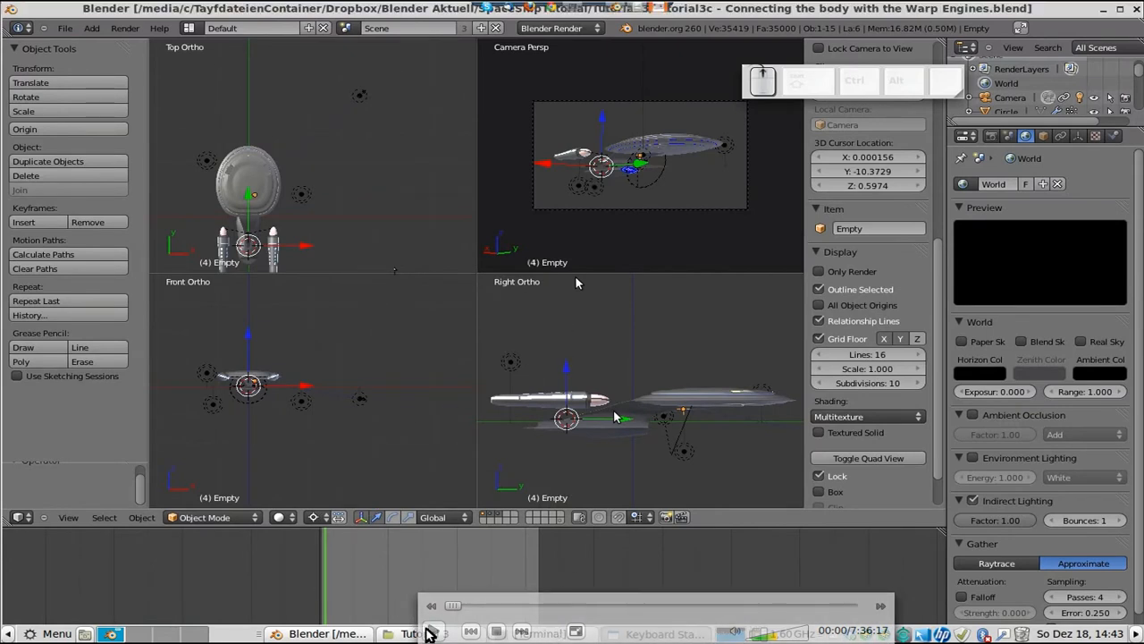
left_click(429, 632)
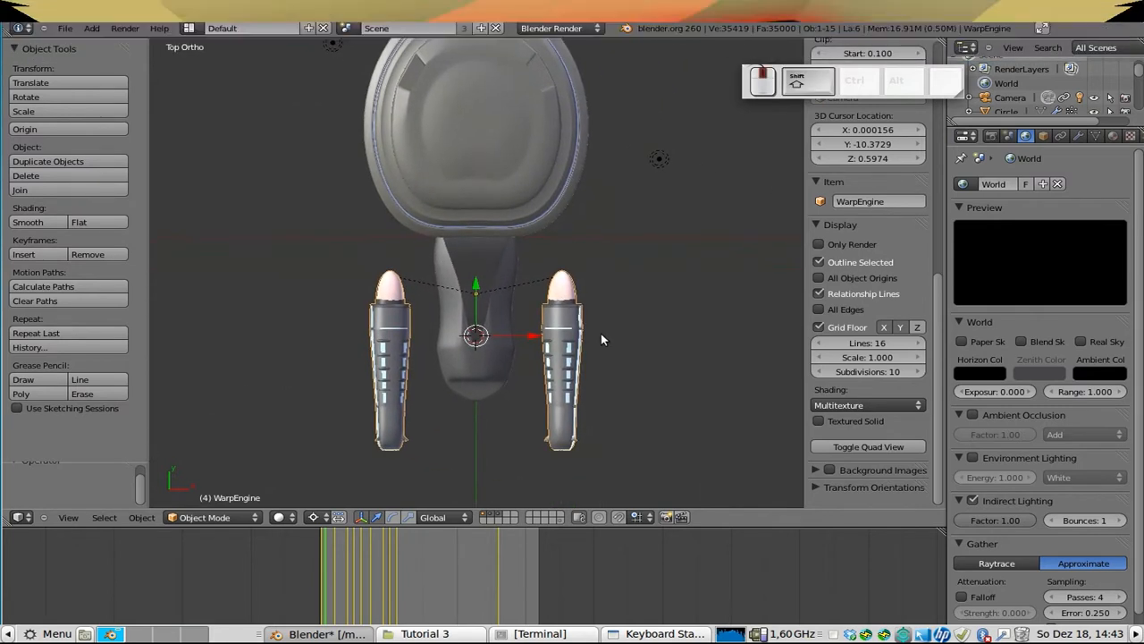
- Select the WarpEngine object, examine its mesh in Edit Mode and return to Object Mode
right_click(599, 312)
right_click(364, 344)
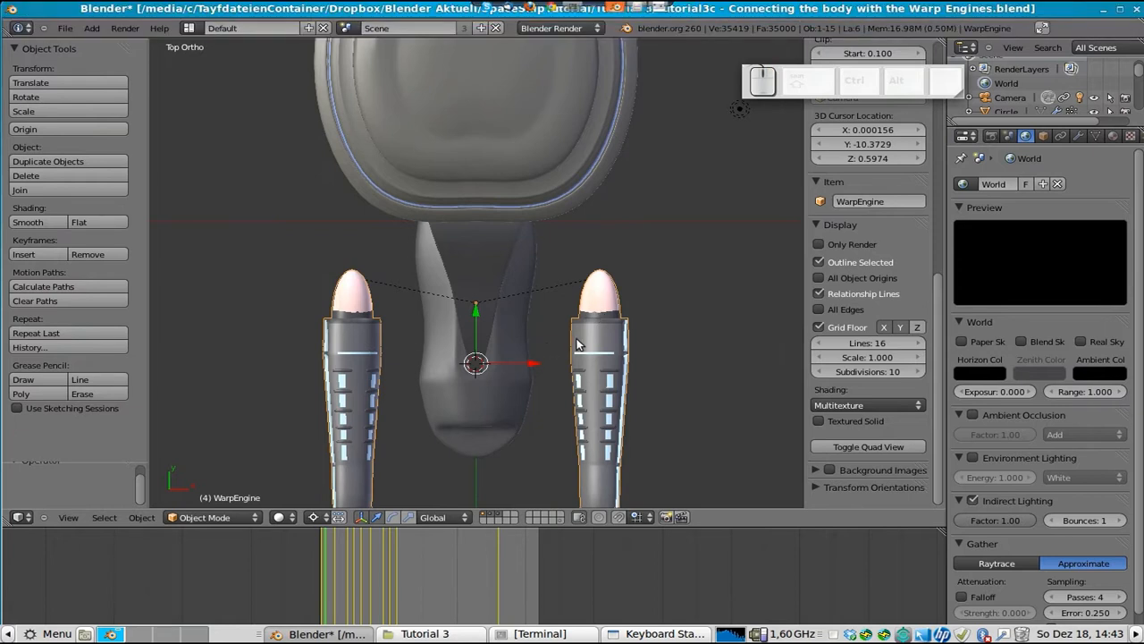
key("Tab")
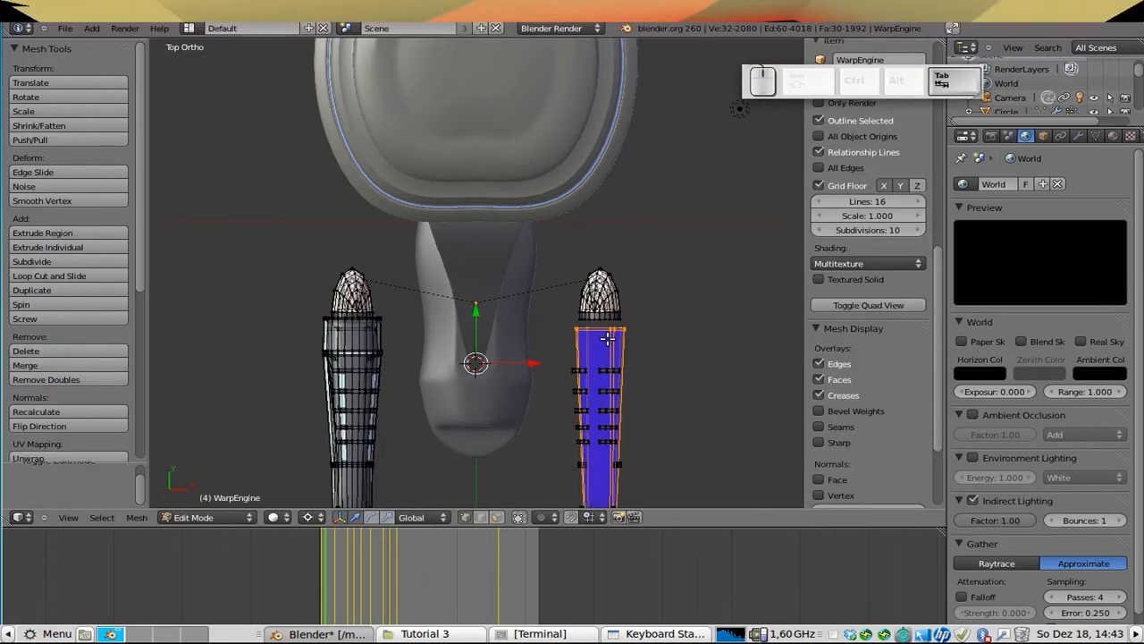
key("Tab")
key("Tab")
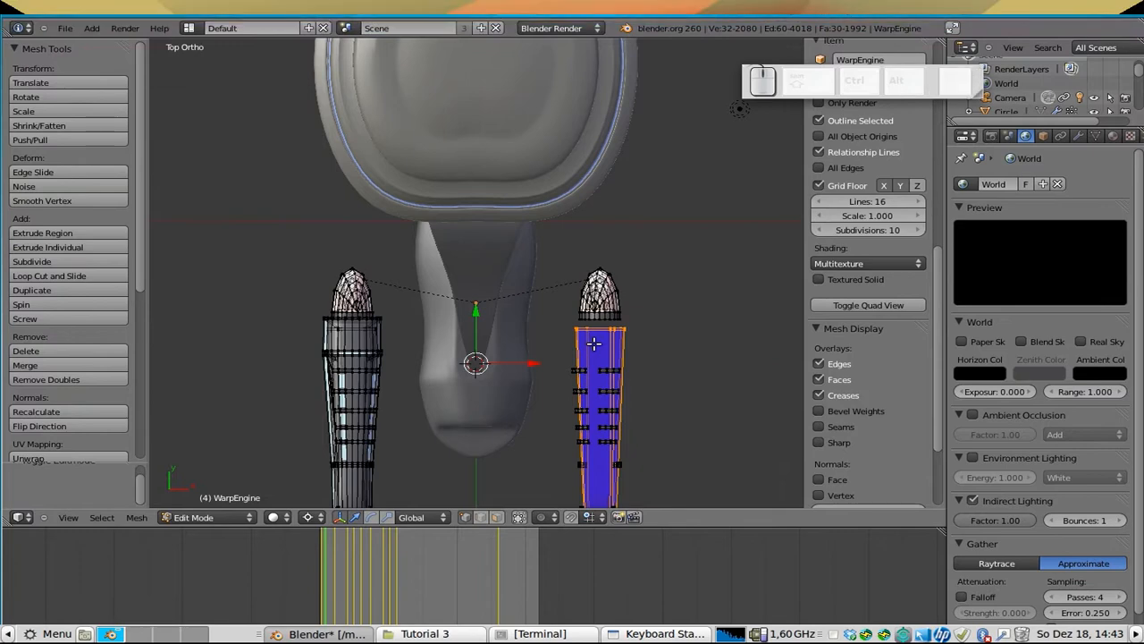
key("alt")
key("Tab")
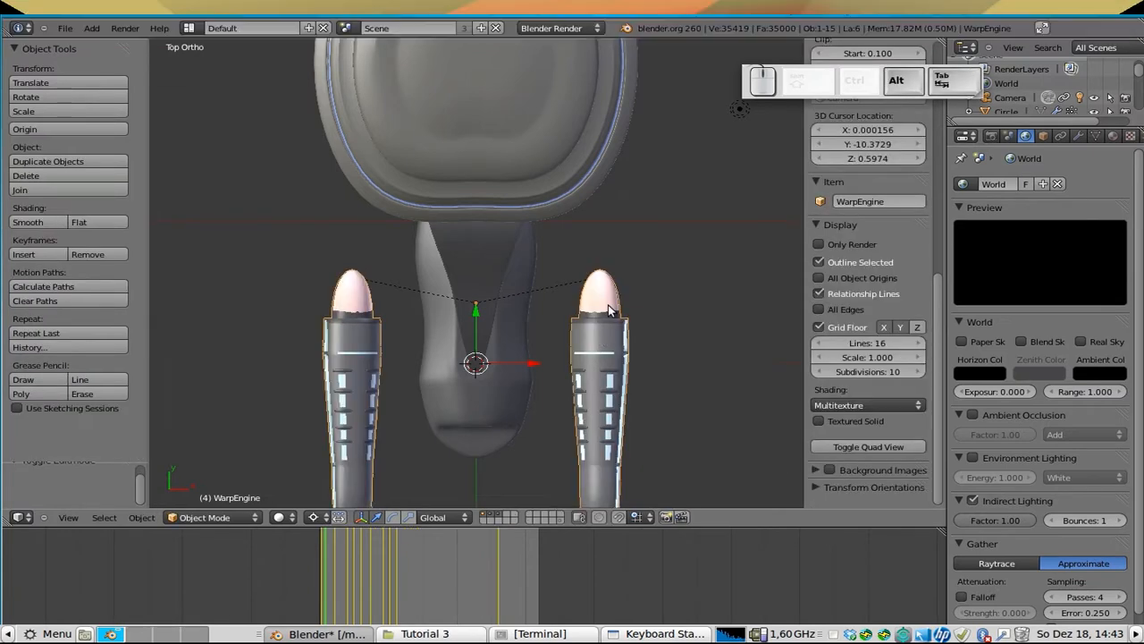
- Display the scene as wireframe and select both warp engines together with the inner rotating Bussard parts in their tips
key("z")
scroll(613, 309, "up", 4)
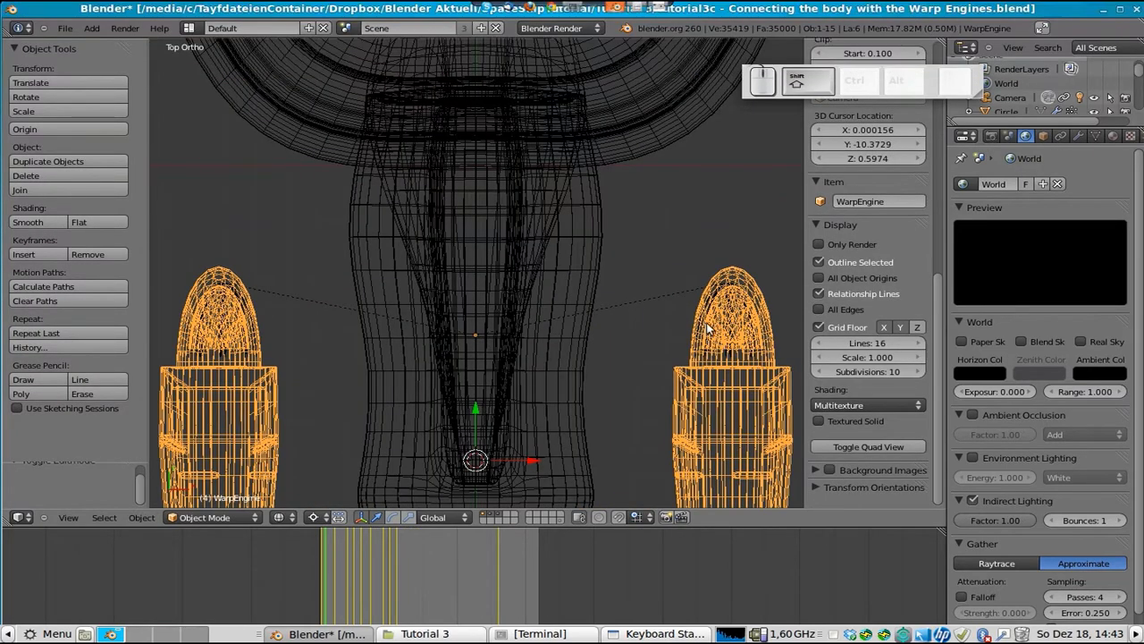
right_click(728, 283)
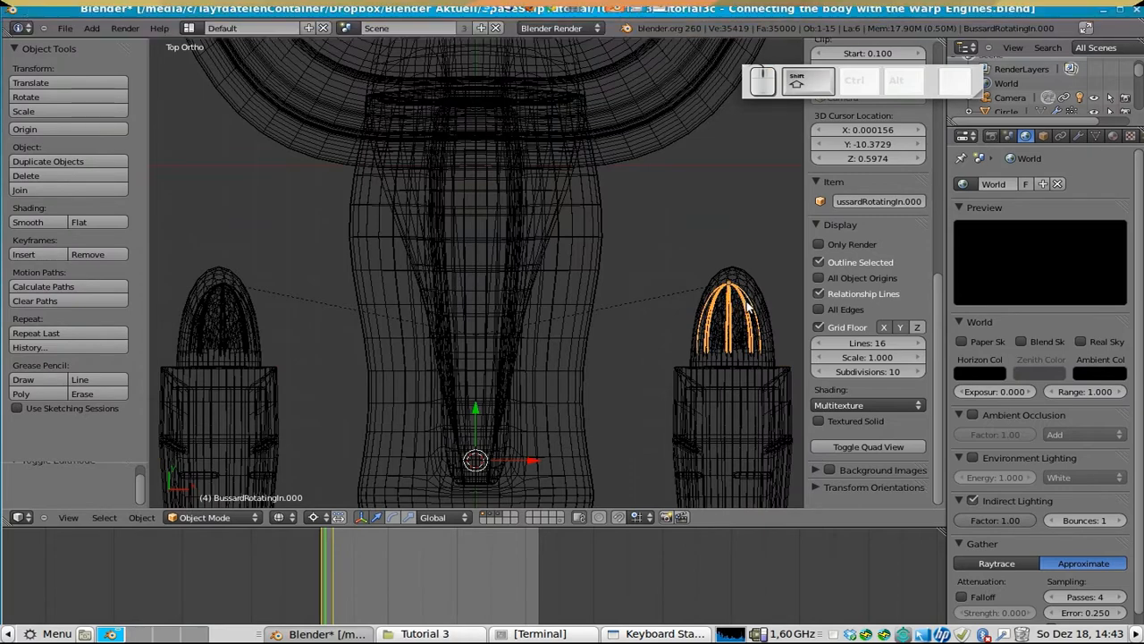
right_click(757, 298, "shift")
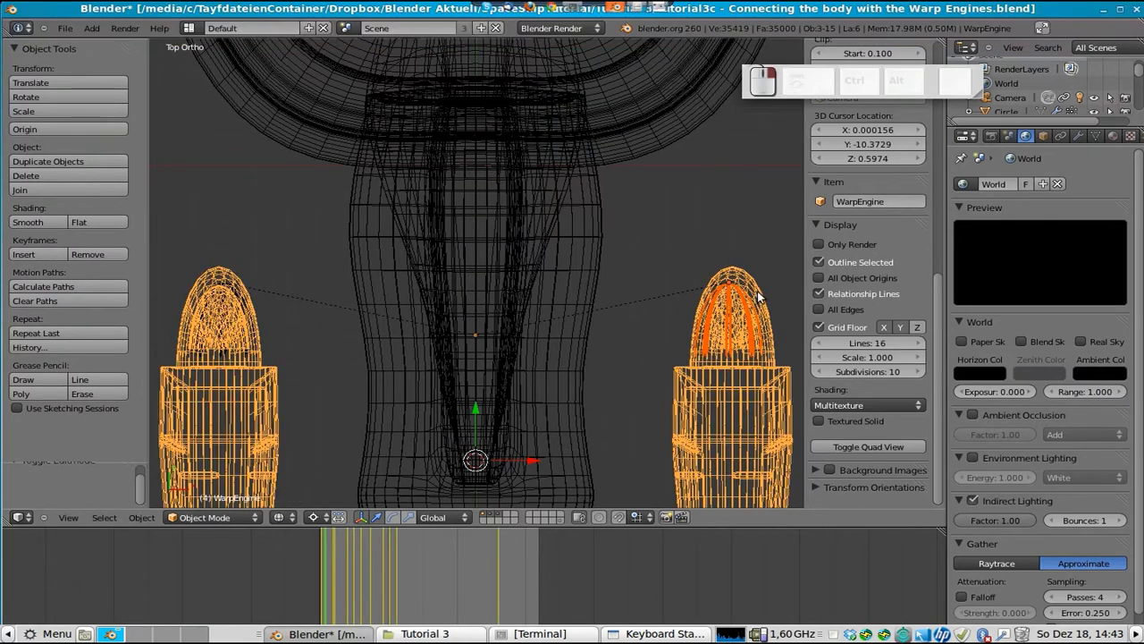
right_click(255, 334, "shift")
right_click(254, 334, "shift")
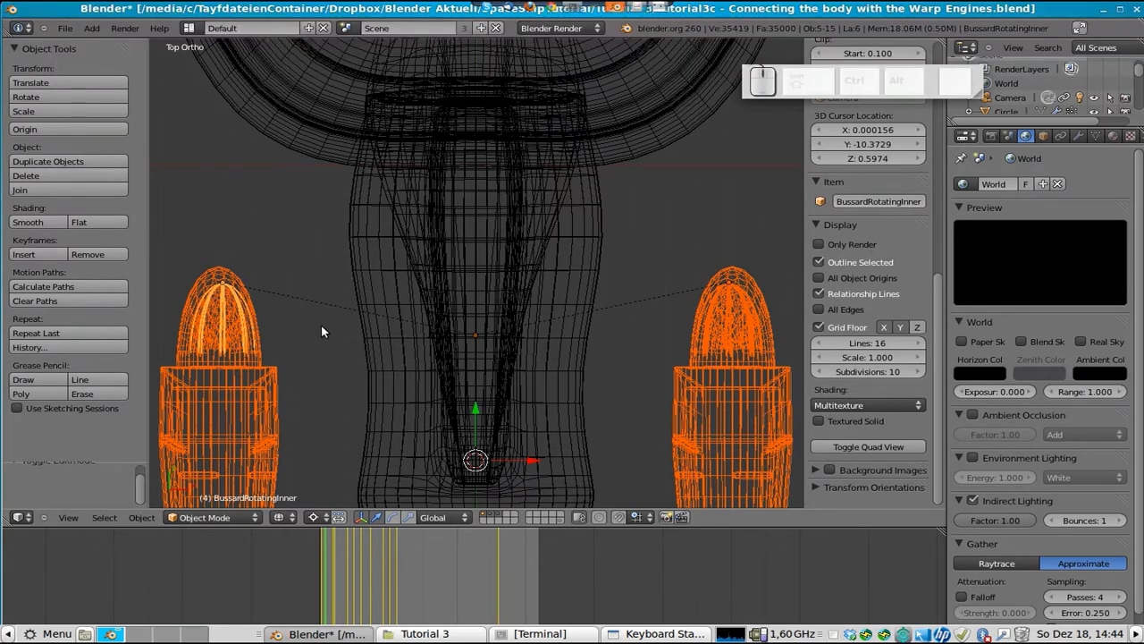
scroll(321, 331, "down", 3)
key("g")
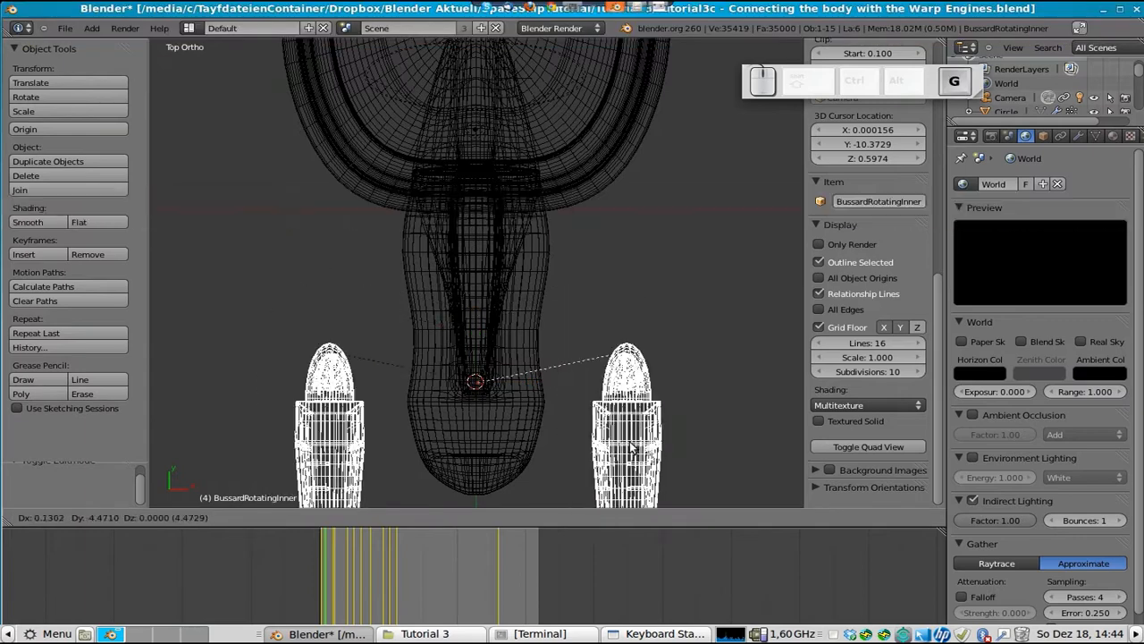
right_click(409, 380)
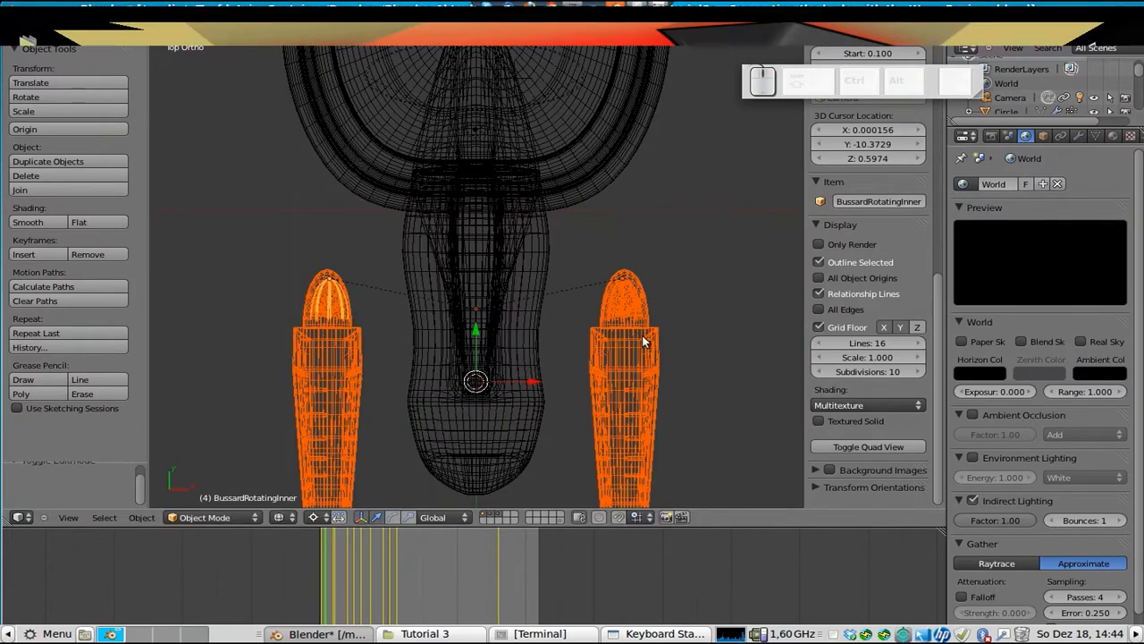
- Scale the selected warp engine parts by about 1.265 along the global Y axis
scroll(630, 342, "down", 3)
key("s")
key("y")
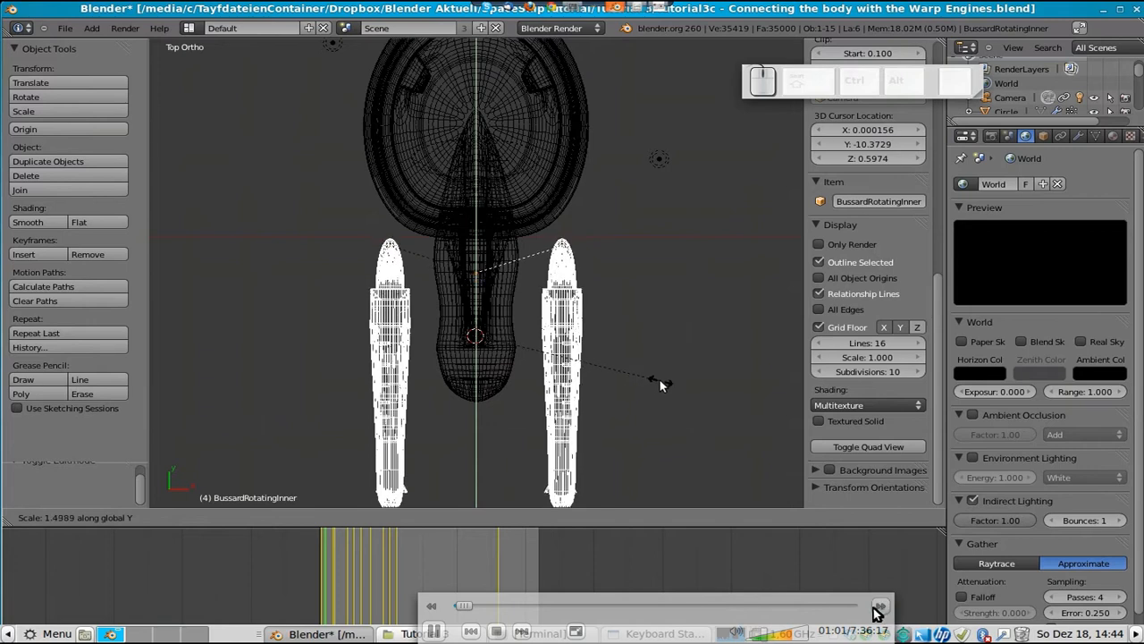
left_click(634, 359)
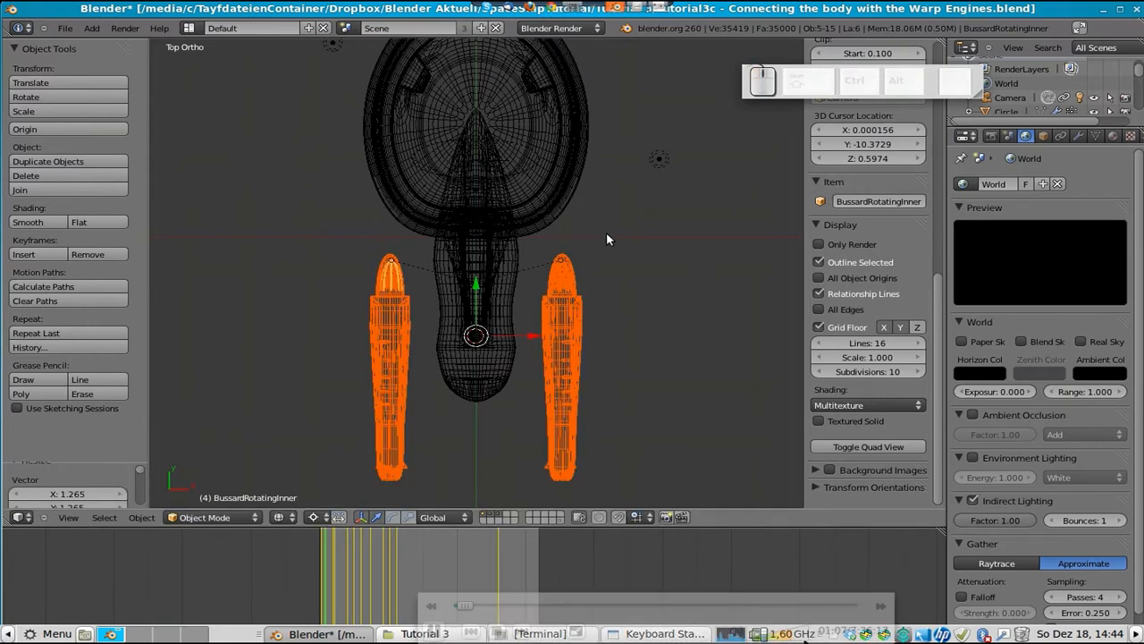
- Return the scene to solid shading and examine the stretched warp engines from an oblique angle
key("Tab")
key("Tab")
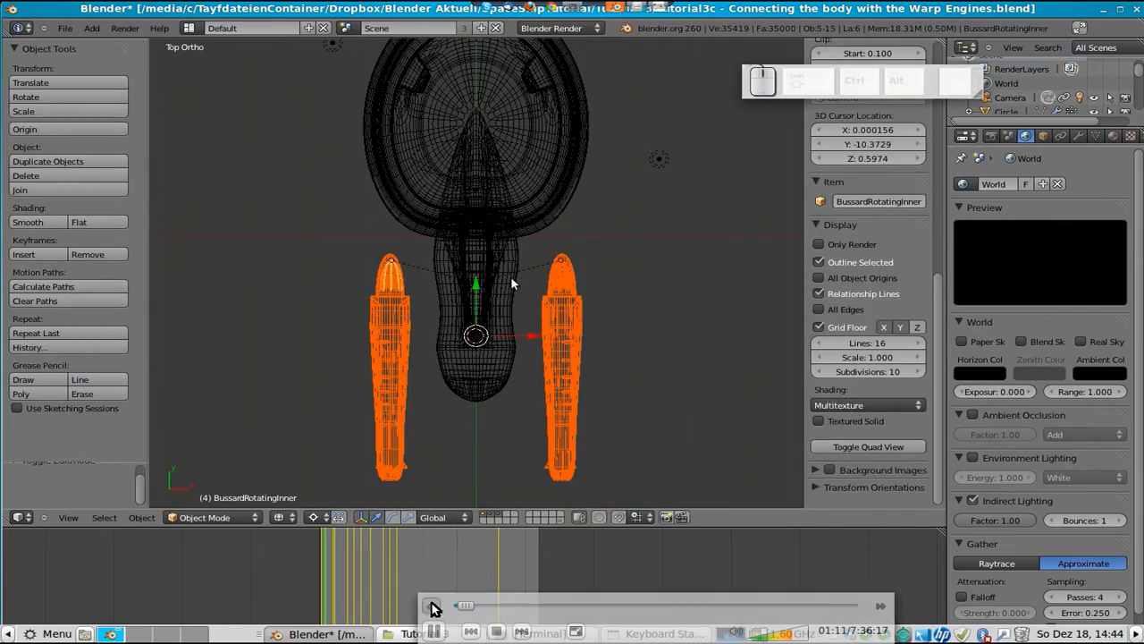
key("z")
middle_click_drag(547, 348, 322, 234)
middle_click_drag(507, 231, 409, 326)
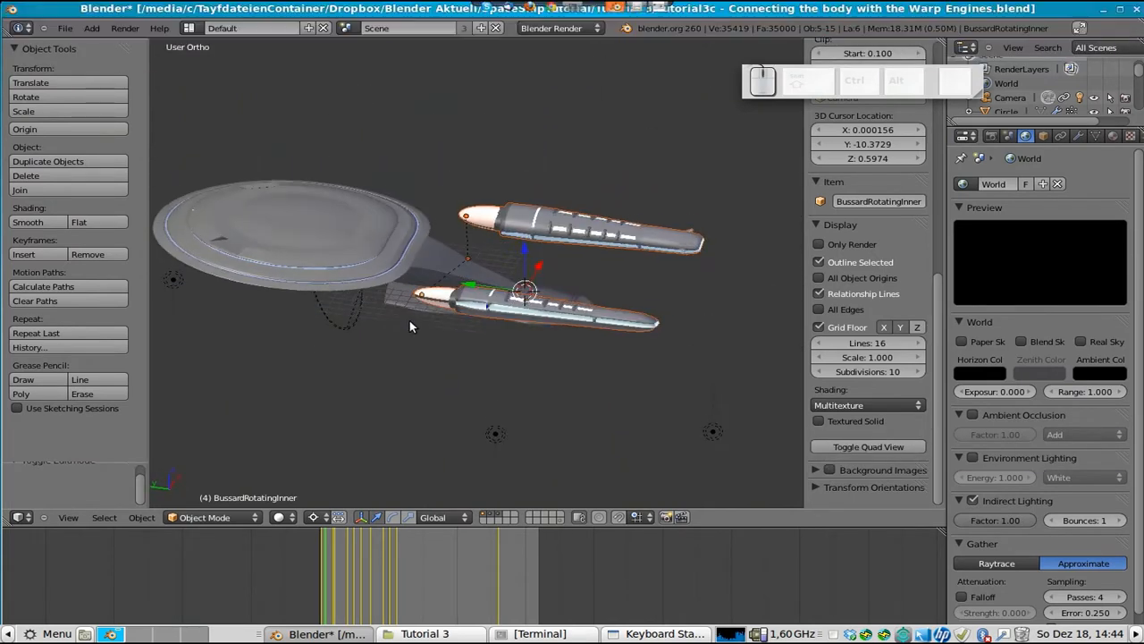
- Select the ship's rear body object Cube and enter Edit Mode in top view
right_click(456, 254)
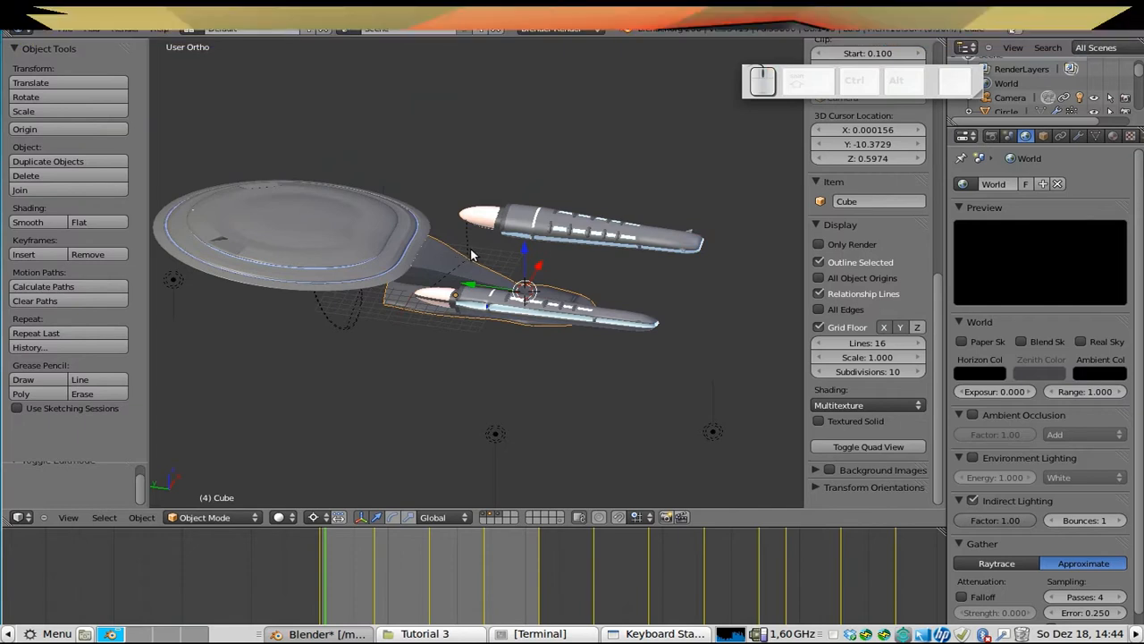
key("KP_7")
key("Tab")
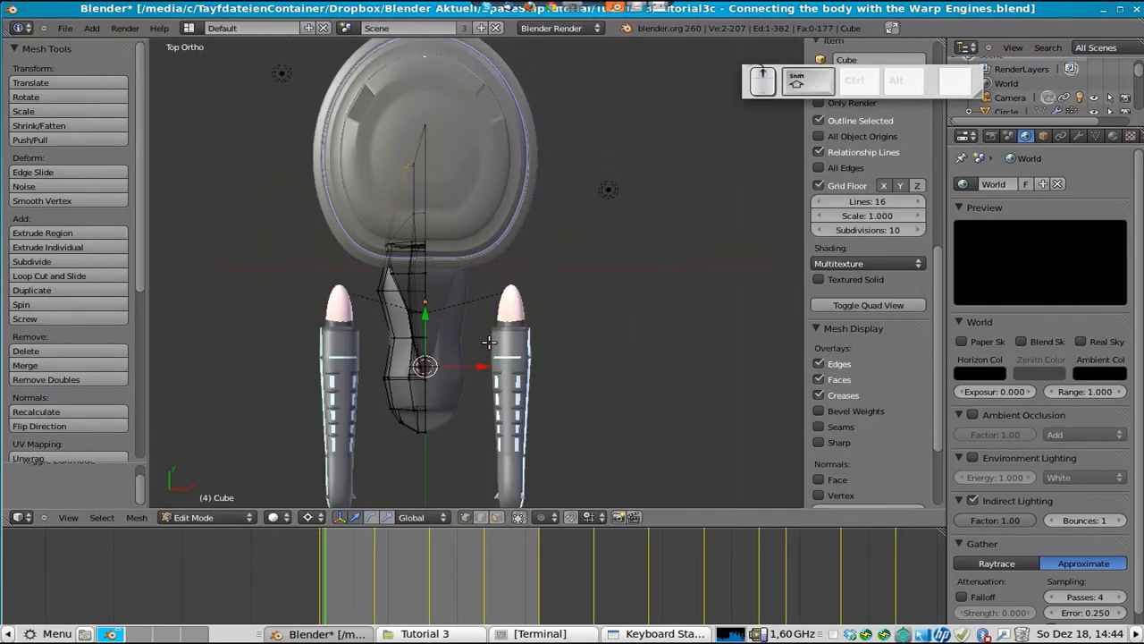
- Examine the rear body's mesh between the warp engines from above and from several angles
scroll(476, 352, "up", 4)
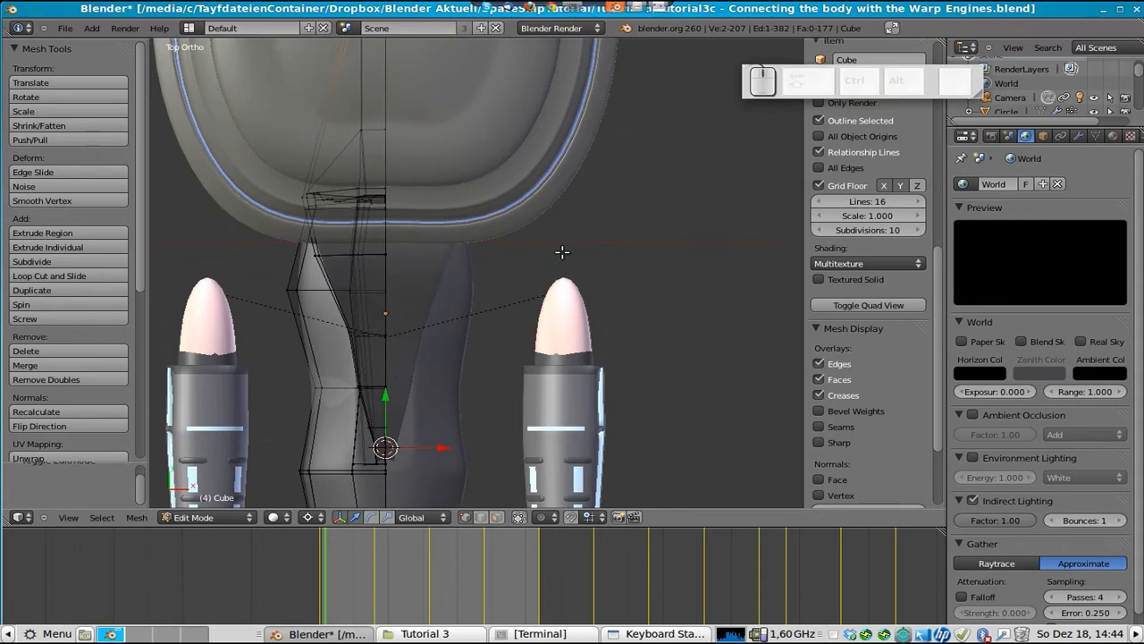
middle_click_drag(439, 361, 498, 212, "shift")
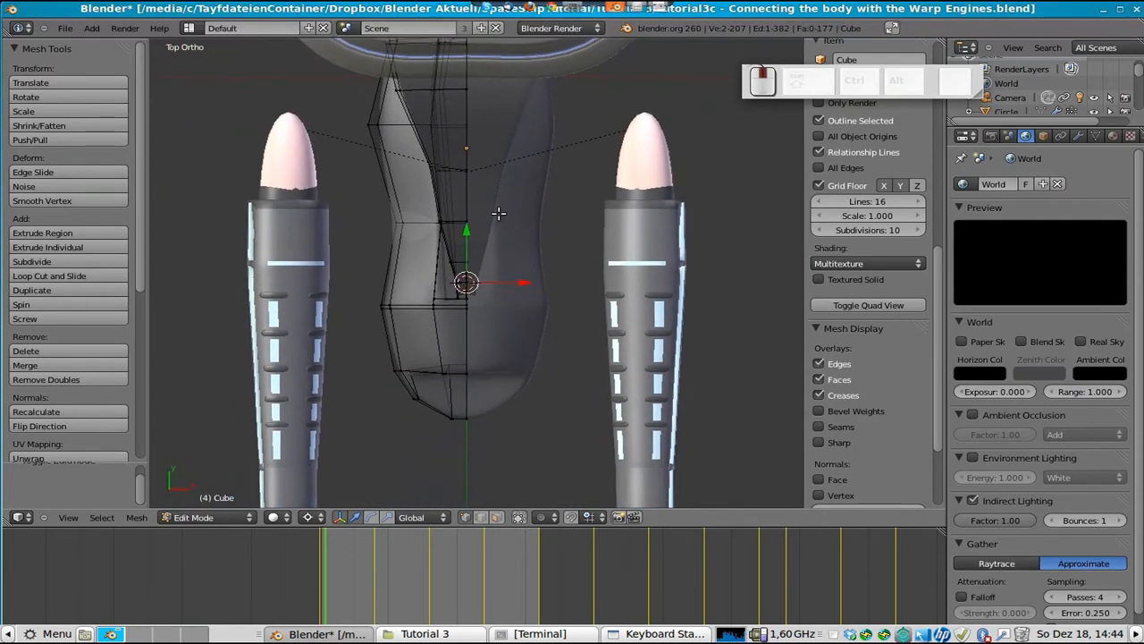
scroll(361, 322, "up", 2)
middle_click_drag(488, 363, 511, 277)
middle_click_drag(315, 264, 377, 298)
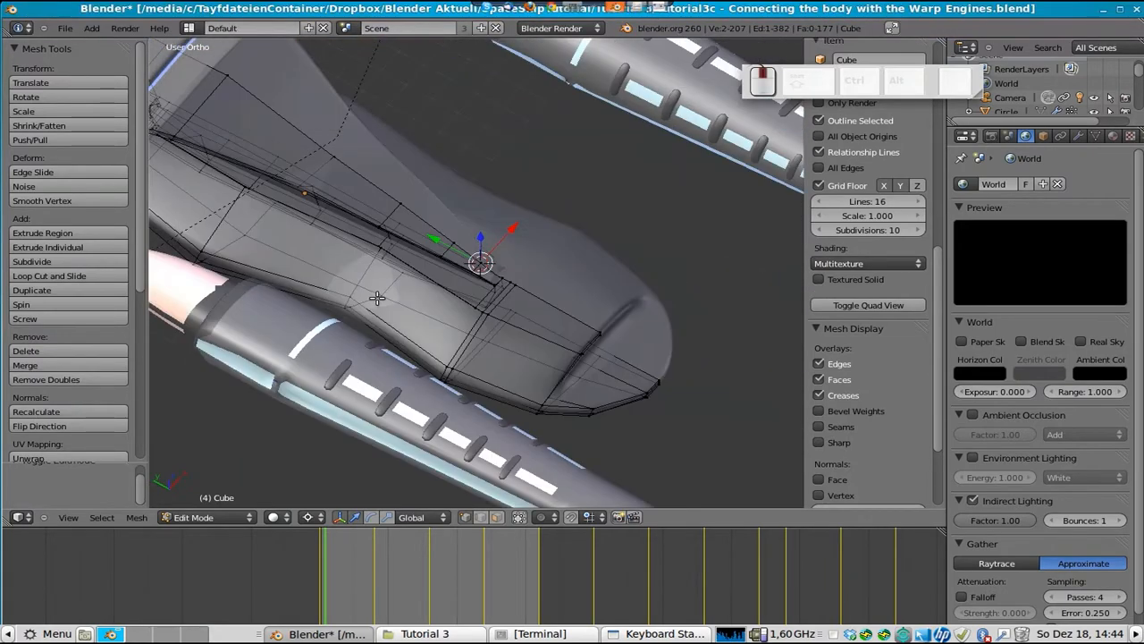
key("KP_7")
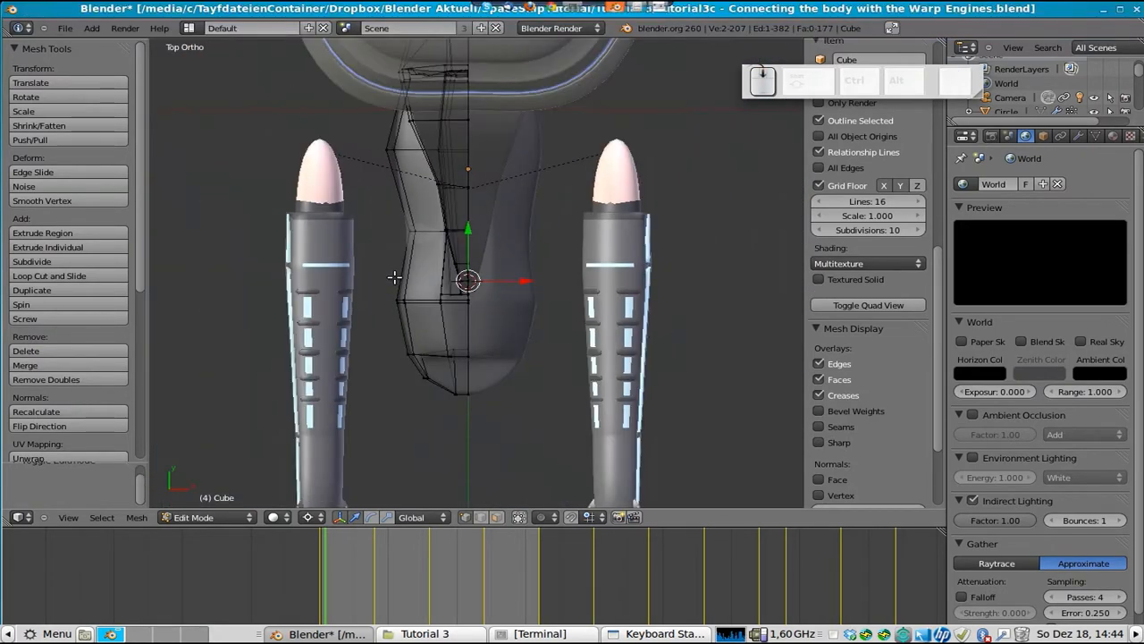
scroll(394, 277, "down", 6)
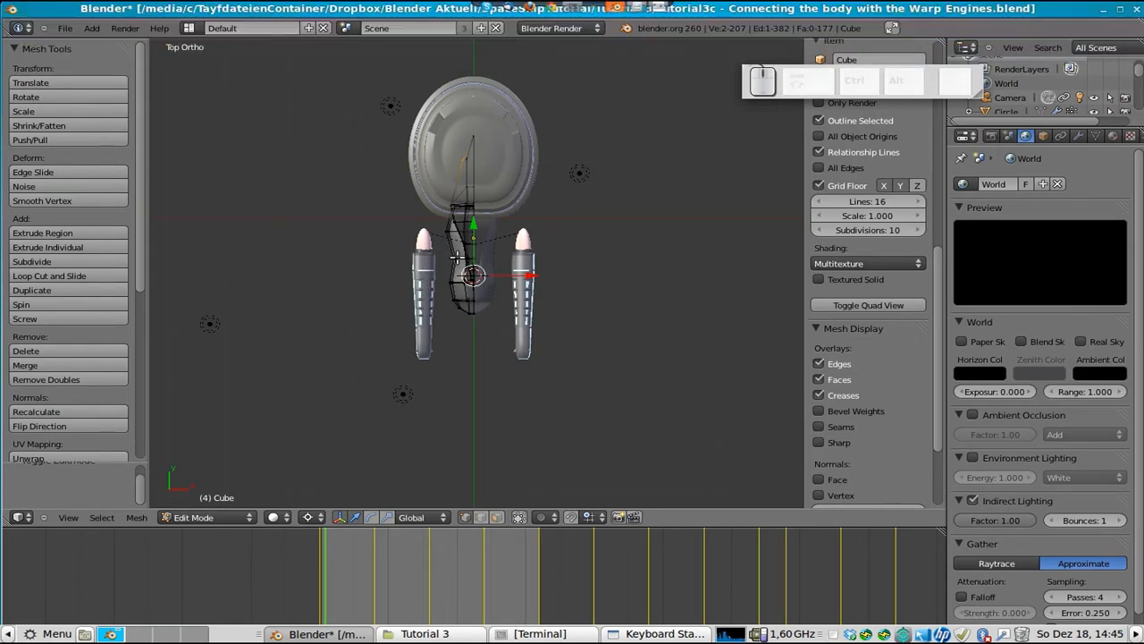
scroll(460, 261, "up", 5)
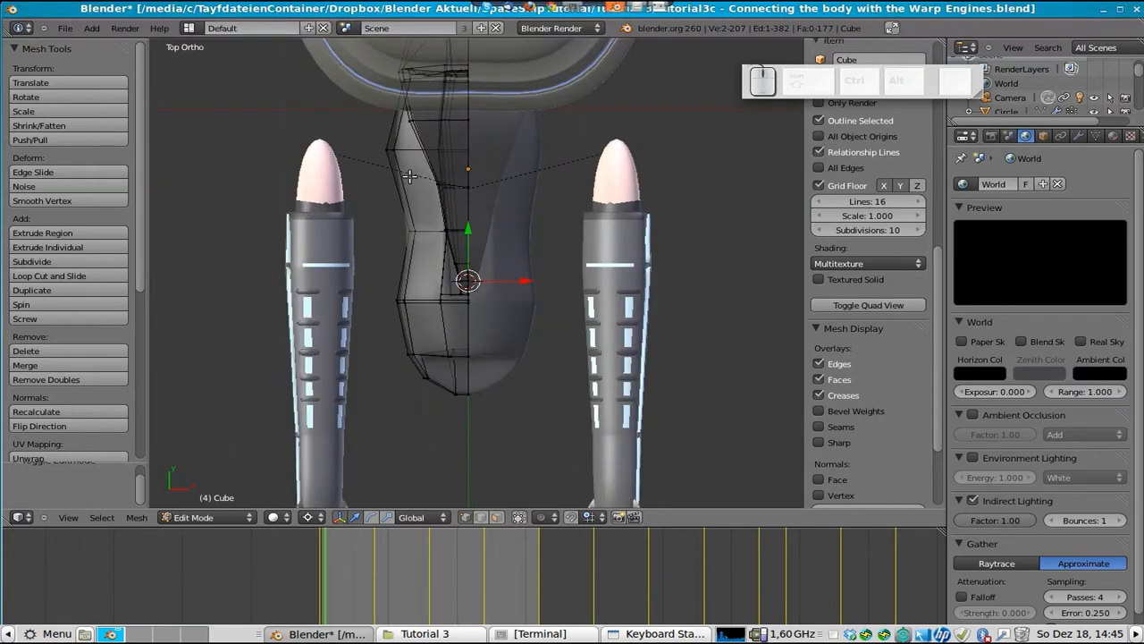
scroll(408, 176, "up", 2)
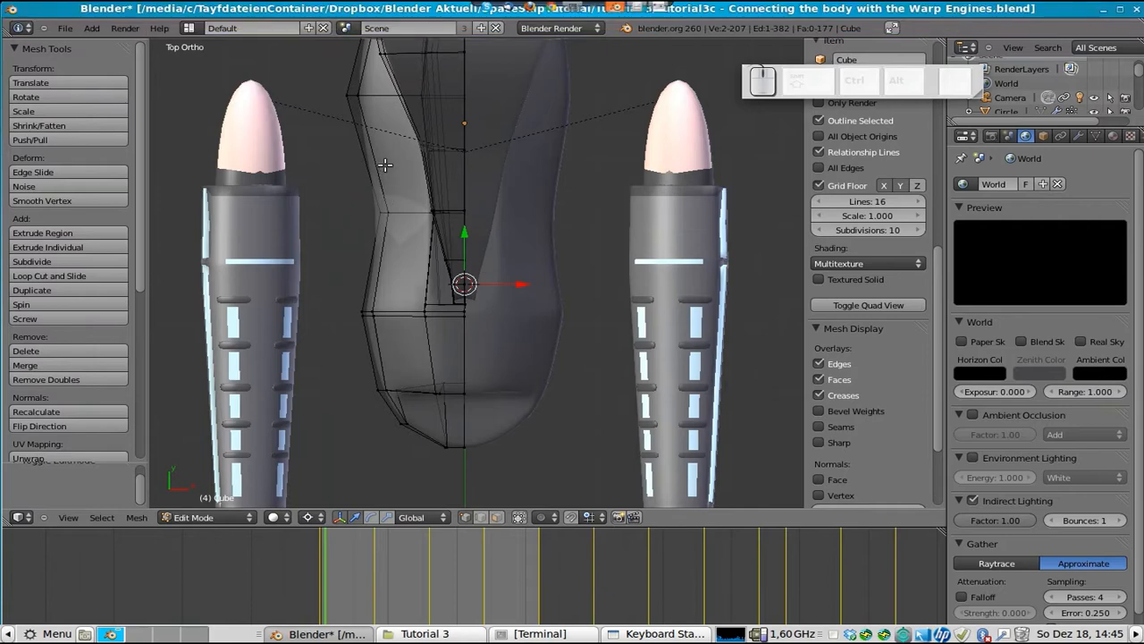
middle_click_drag(428, 273, 353, 202)
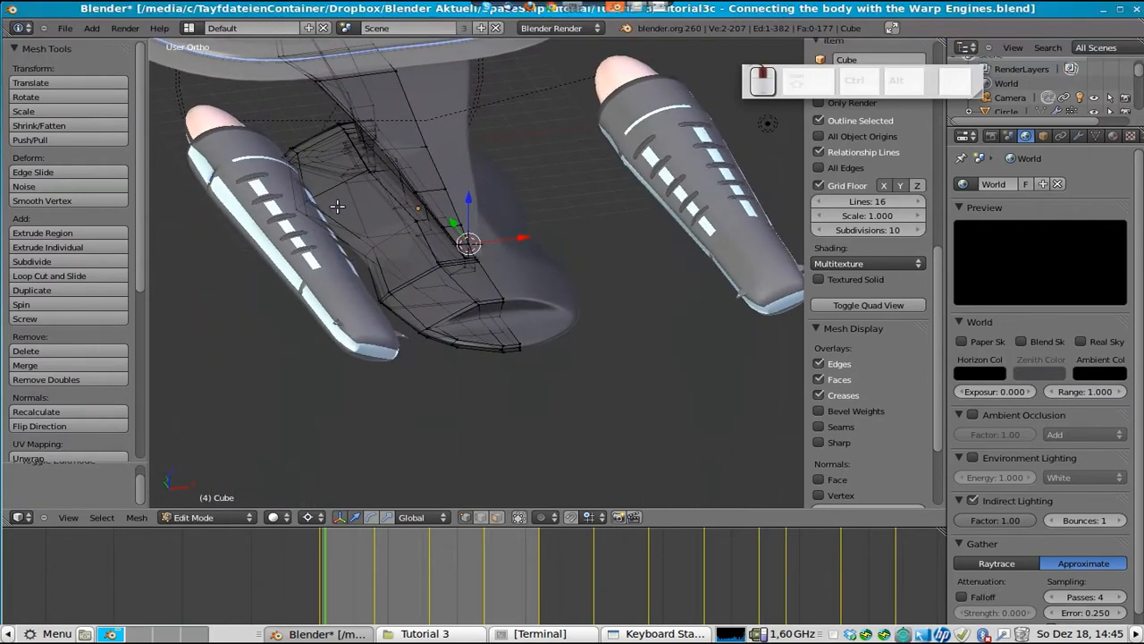
middle_click_drag(397, 272, 431, 345)
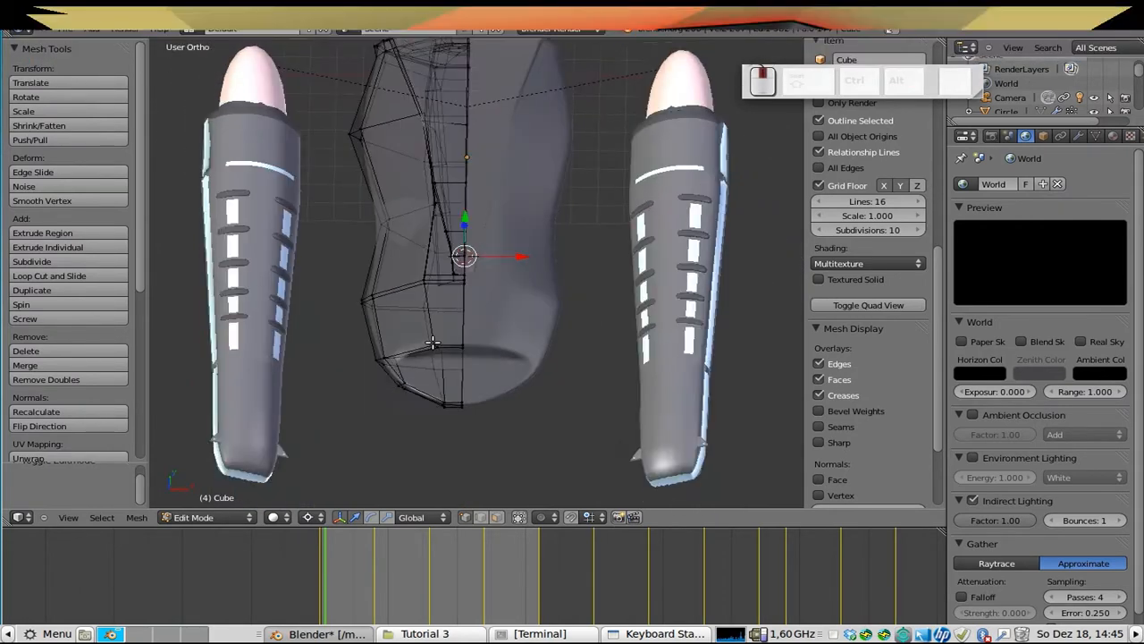
mouse_move(413, 301)
middle_mouse_down()
mouse_move(403, 360)
mouse_move(399, 291)
middle_mouse_up()
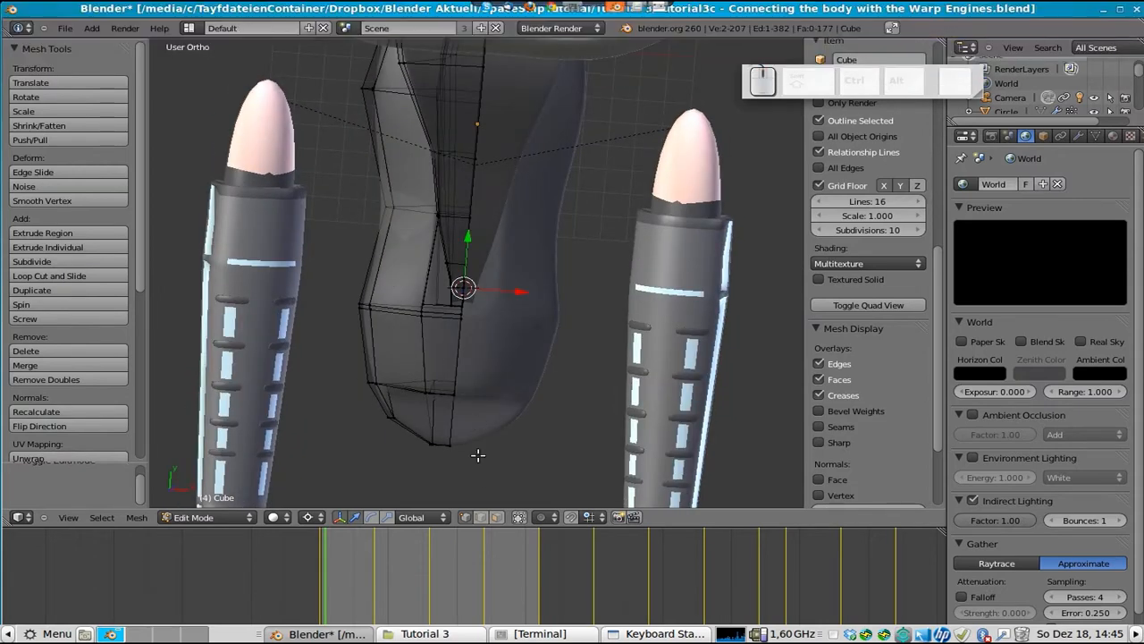
- In face select mode, select the narrow outer side face beside the rear body's notch and duplicate it slightly inward
left_click(497, 516)
right_click(380, 247)
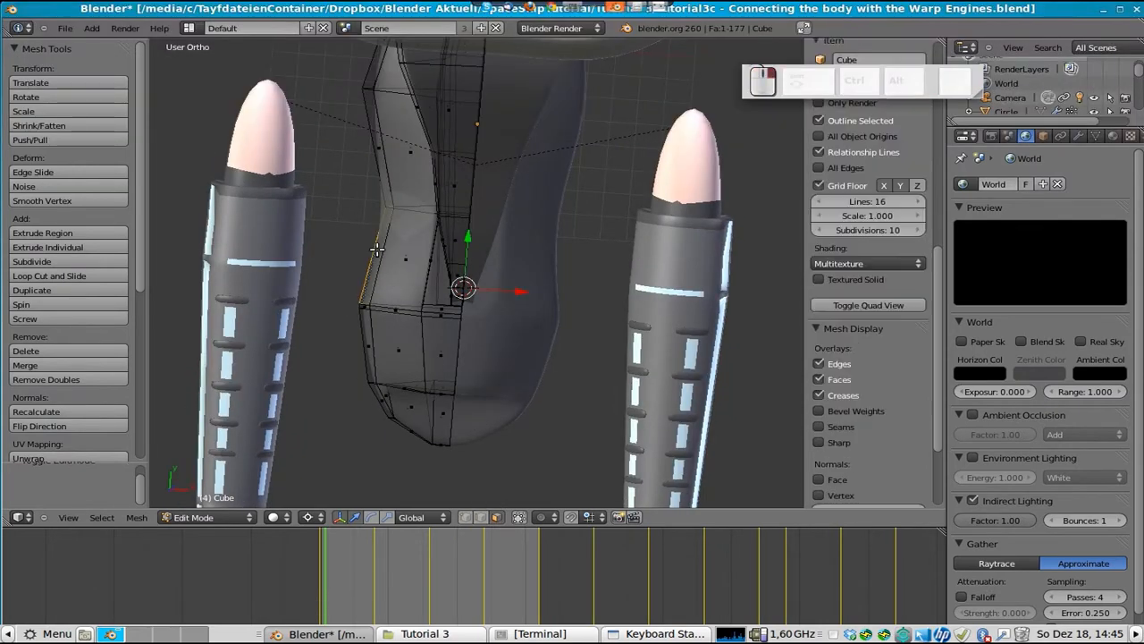
key("KP_7")
right_click(374, 259)
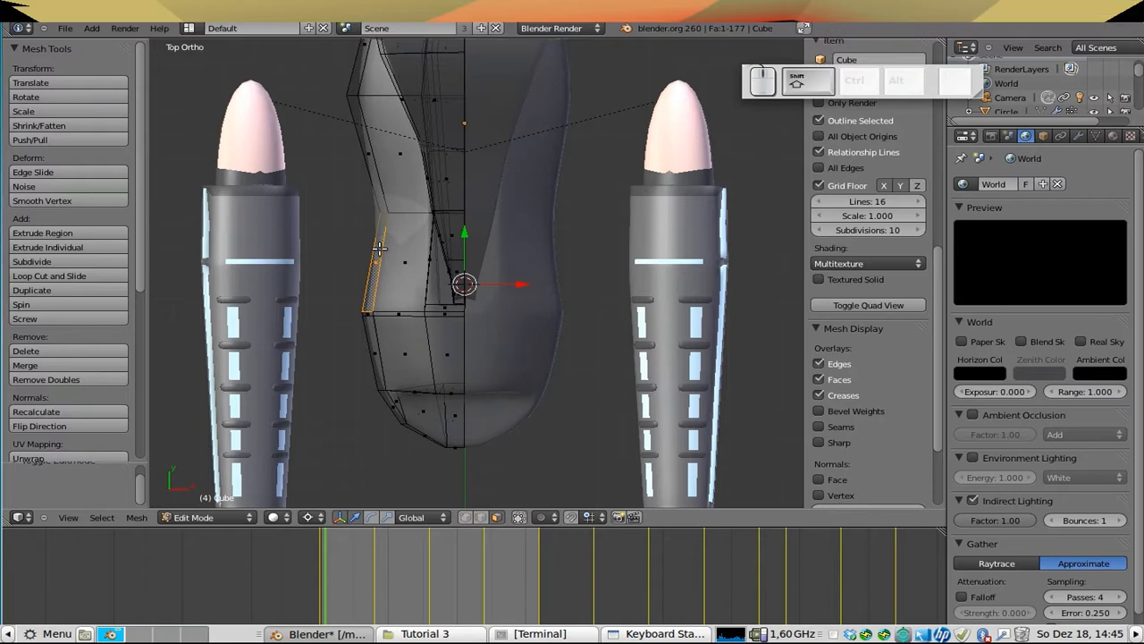
key("shift+d")
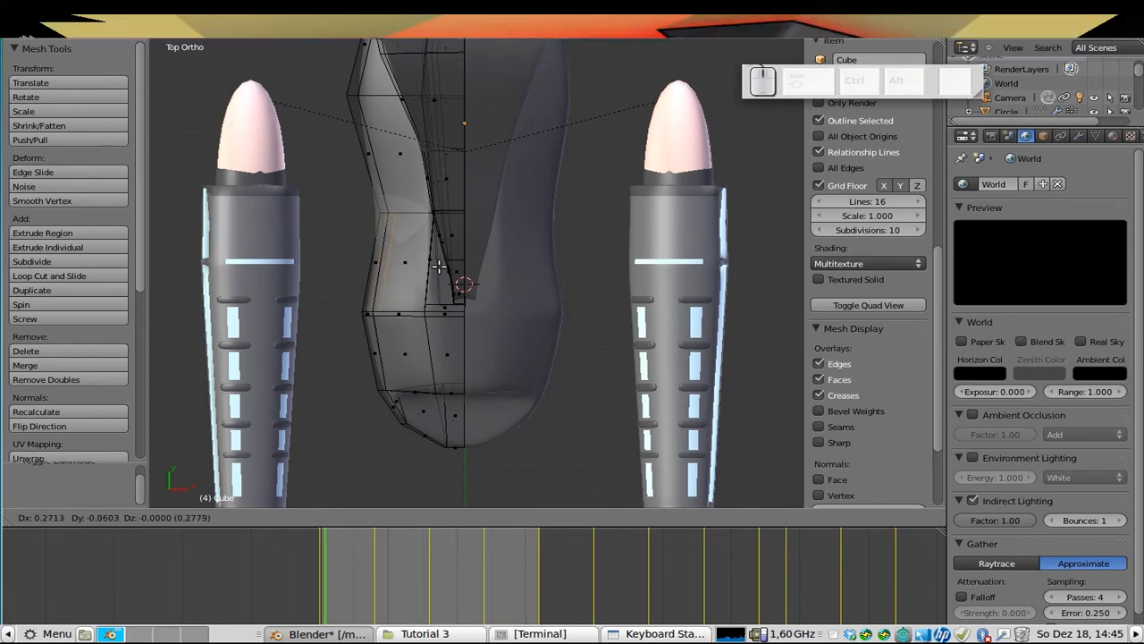
left_click(412, 288)
- Extrude the duplicated side face by about -0.19 along its normal in top view
middle_click_drag(412, 288, 502, 178)
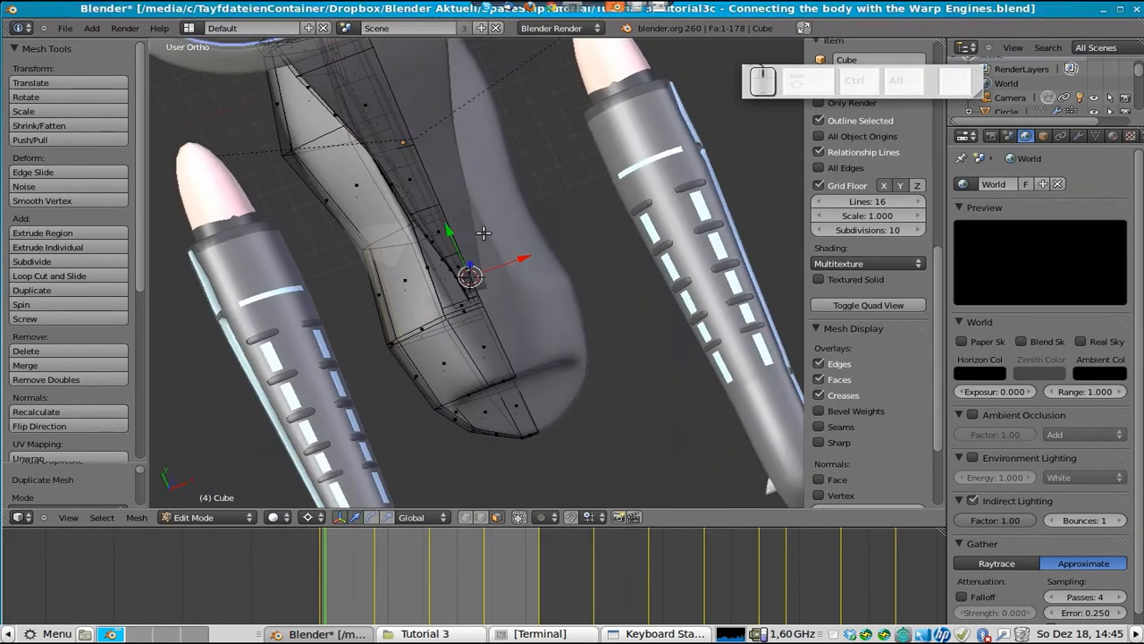
middle_click_drag(431, 269, 382, 195)
key("KP_7")
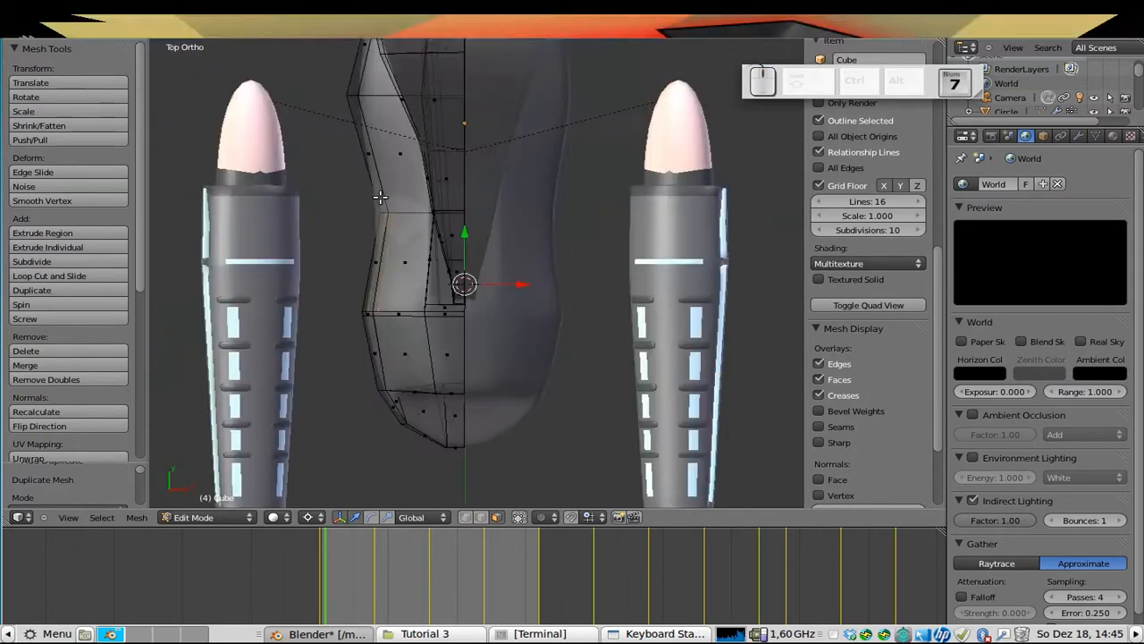
key("e")
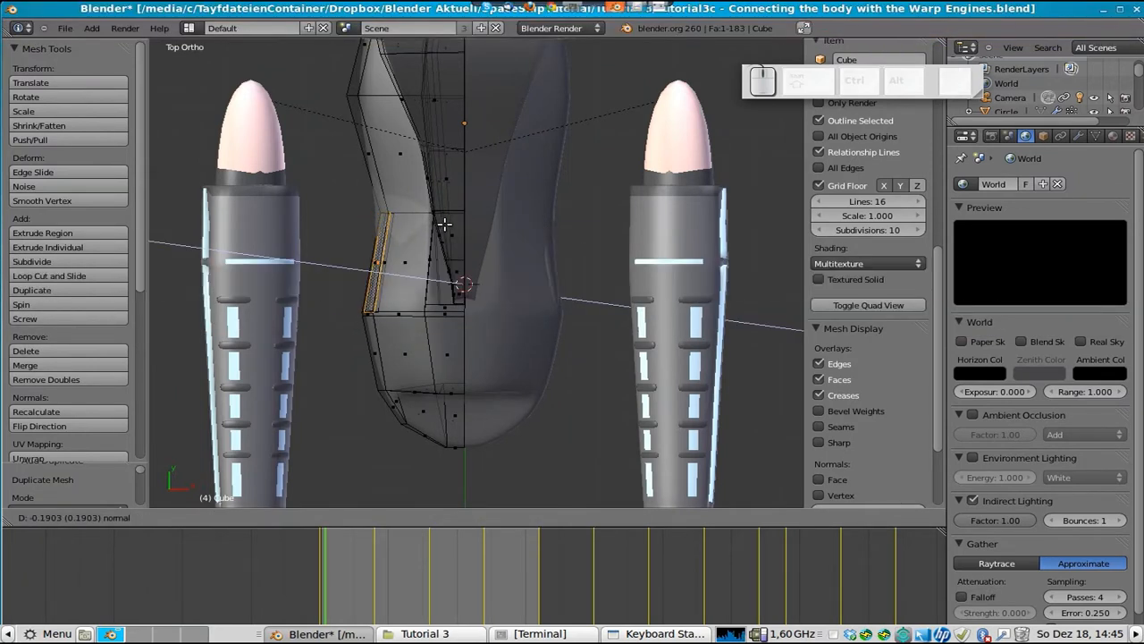
left_click(444, 224)
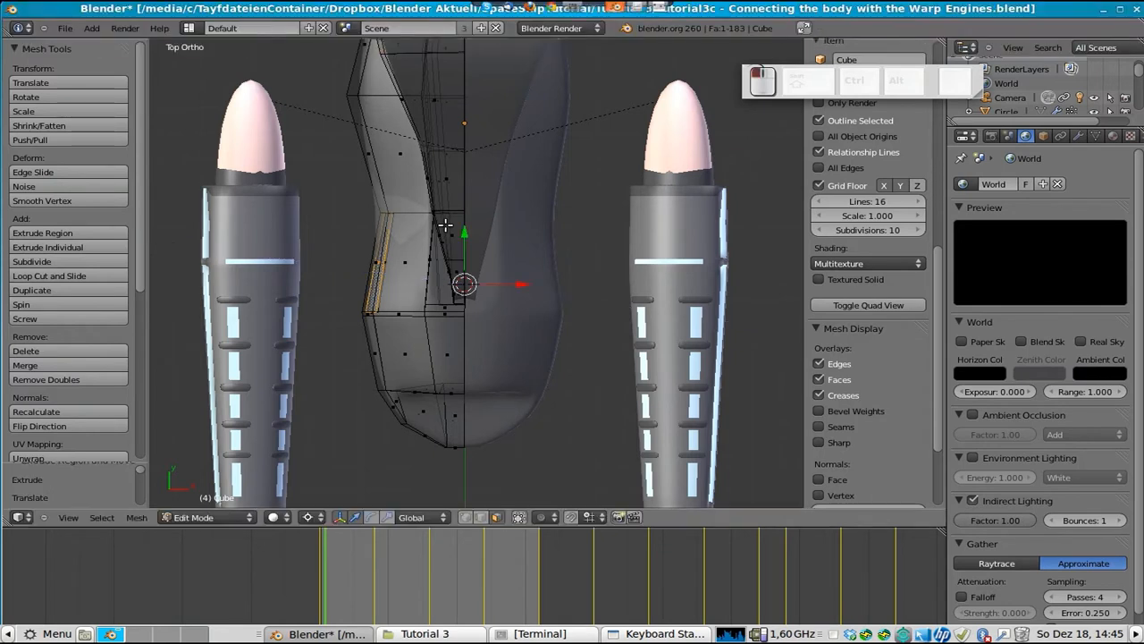
- Extrude the side face outward by about -6.48 along its normal to the warp engine and shift its end rearward along global Y
key("e")
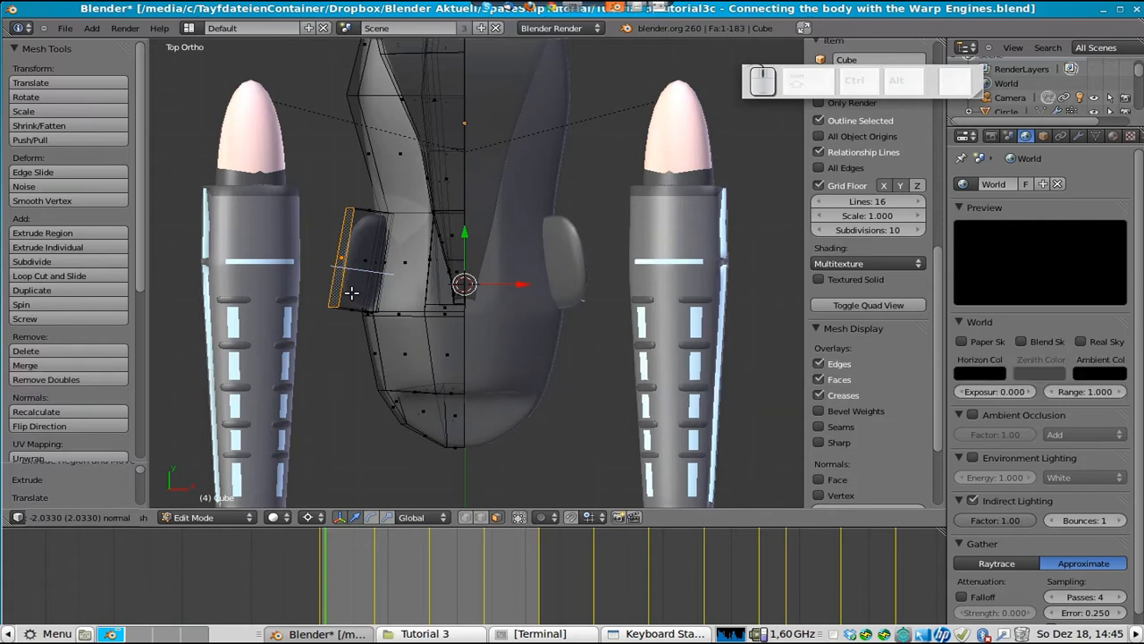
left_click(298, 317)
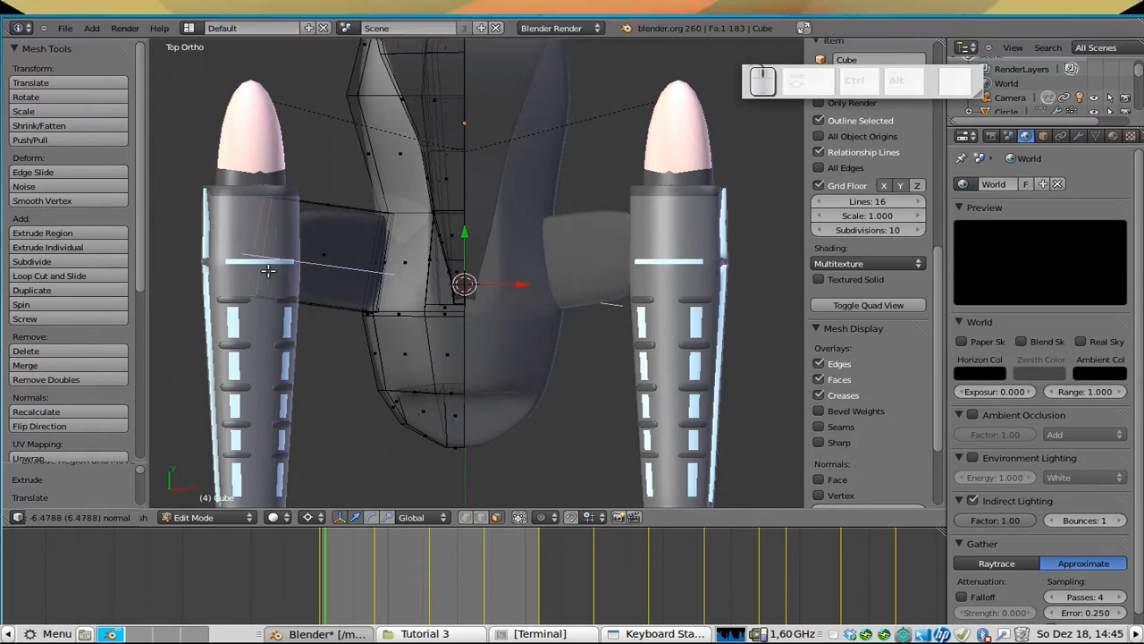
middle_click_drag(334, 339, 435, 287)
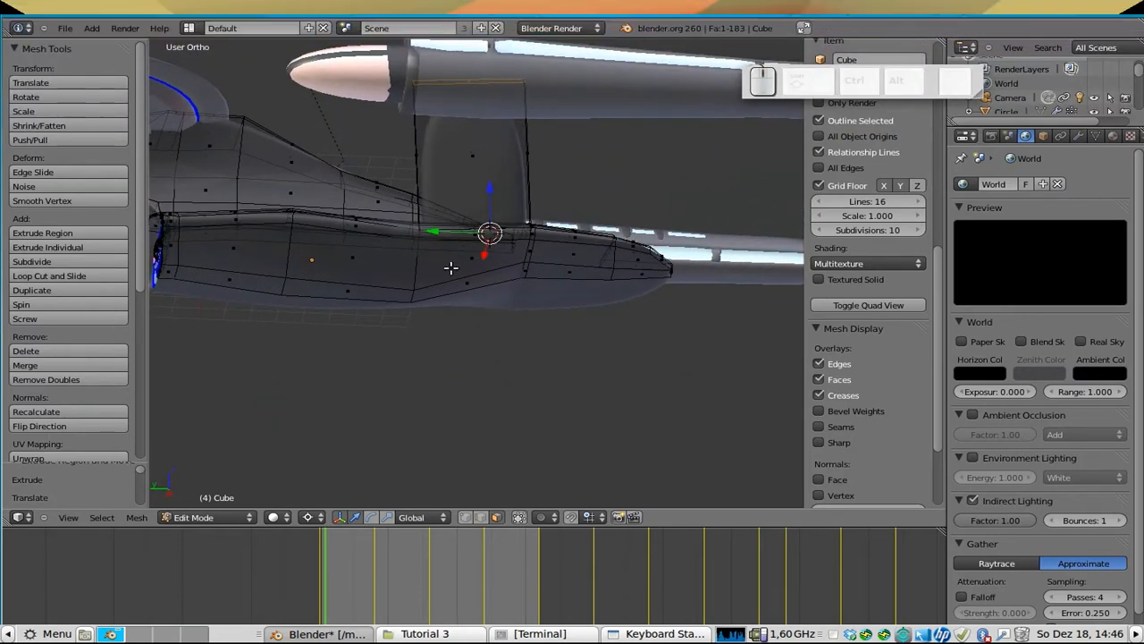
key("g")
key("x")
key("y")
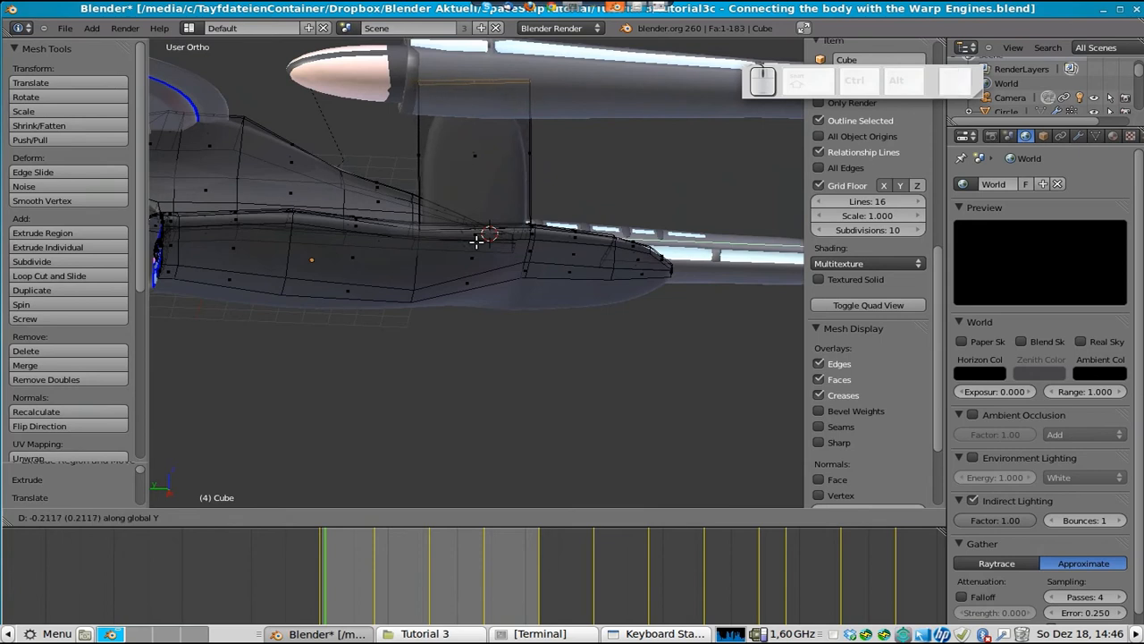
left_click(616, 258)
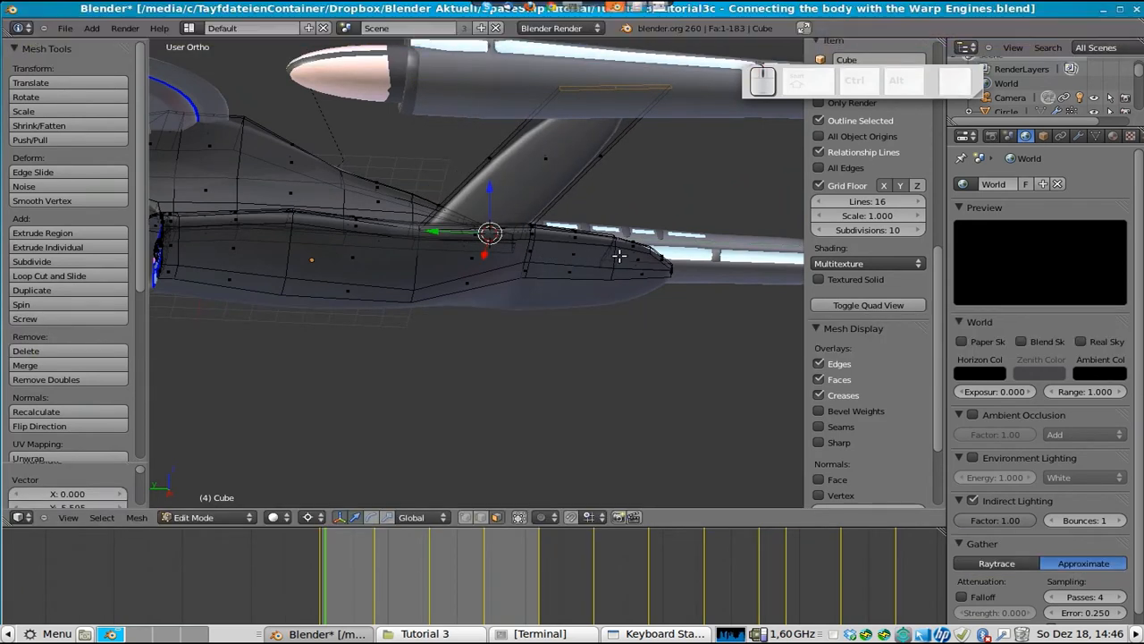
- Lower the connecting strut's end face by about -2.47 along global Z
middle_click_drag(707, 172, 638, 233)
key("g")
key("z")
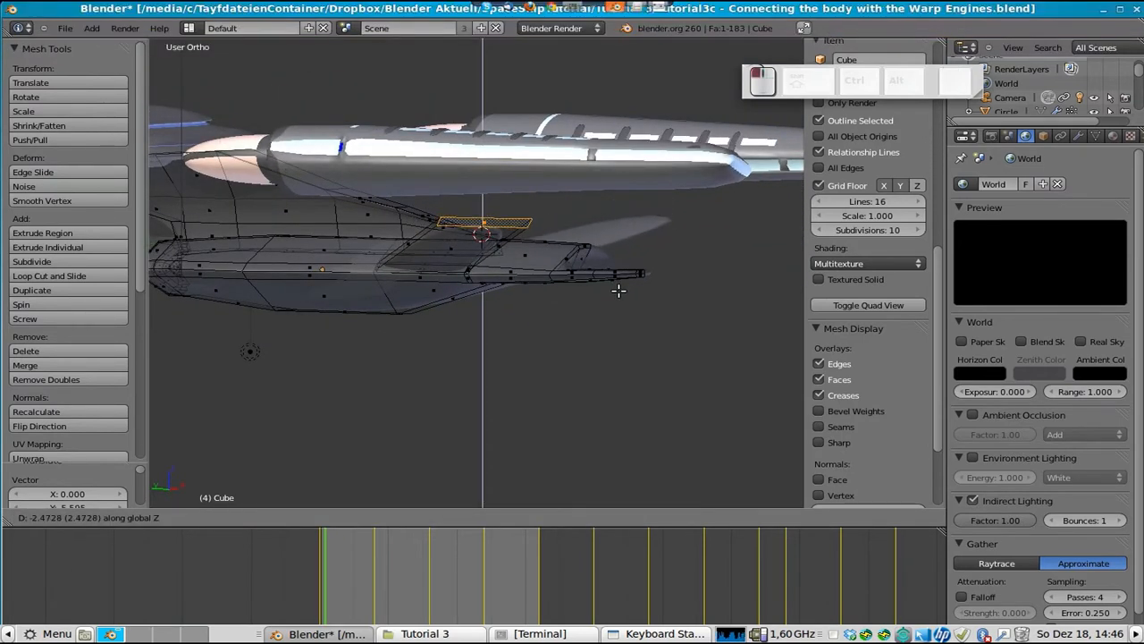
left_click(617, 288)
- Set the pivot to the selection's centre instead of the 3D cursor and rotate the strut's end face about 9° in bottom view
middle_click_drag(664, 214, 334, 289)
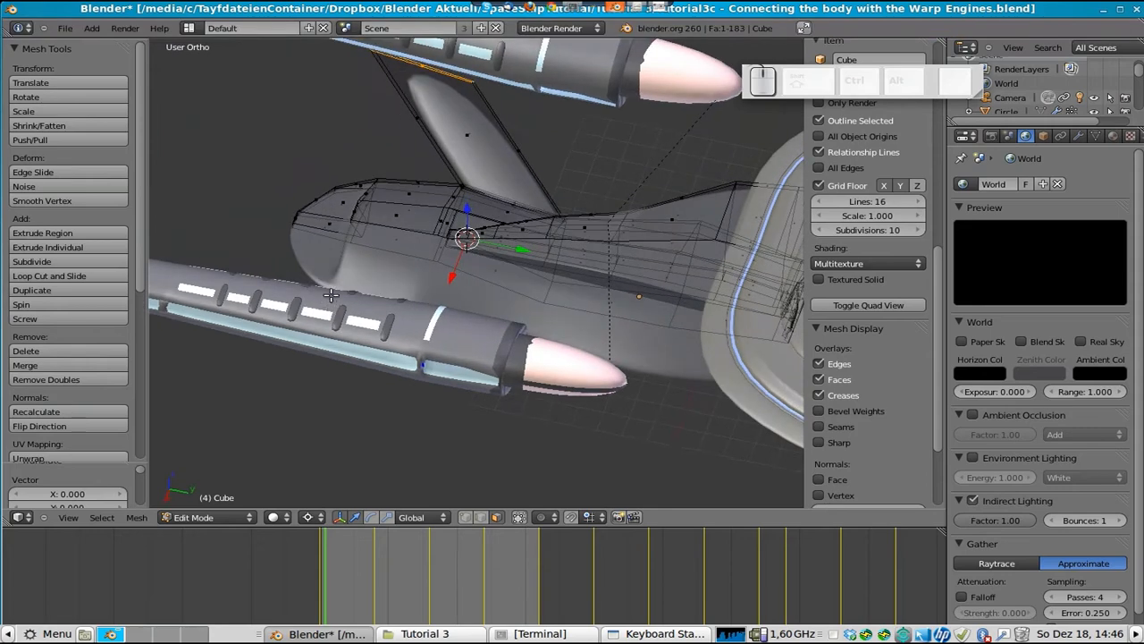
key("KP_7")
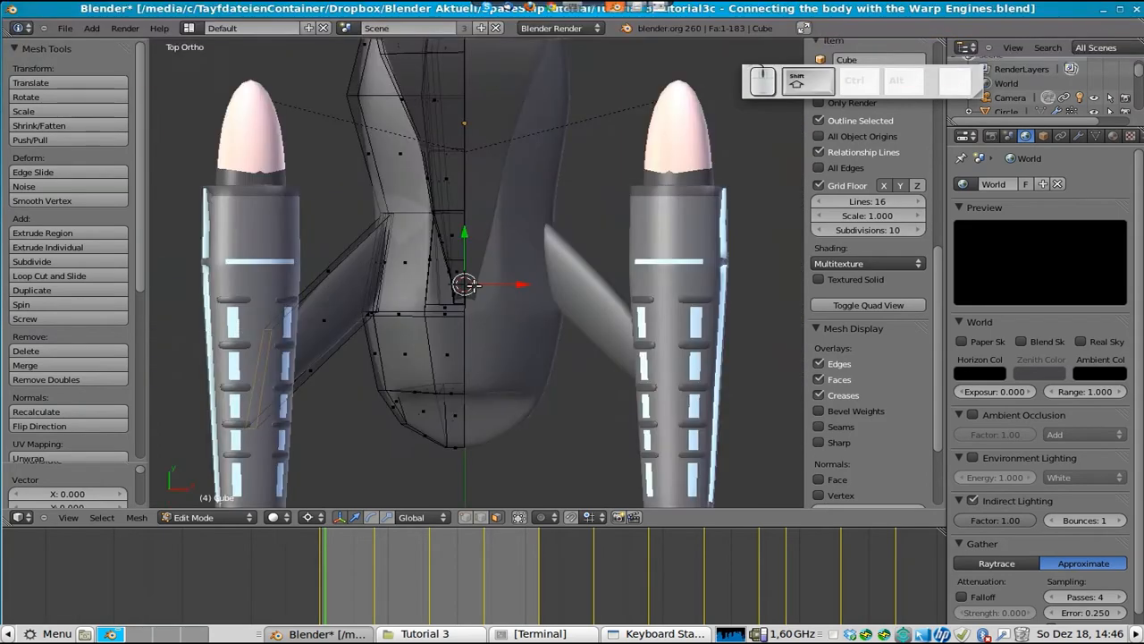
middle_click_drag(370, 370, 524, 300, "shift")
middle_click_drag(411, 440, 424, 198)
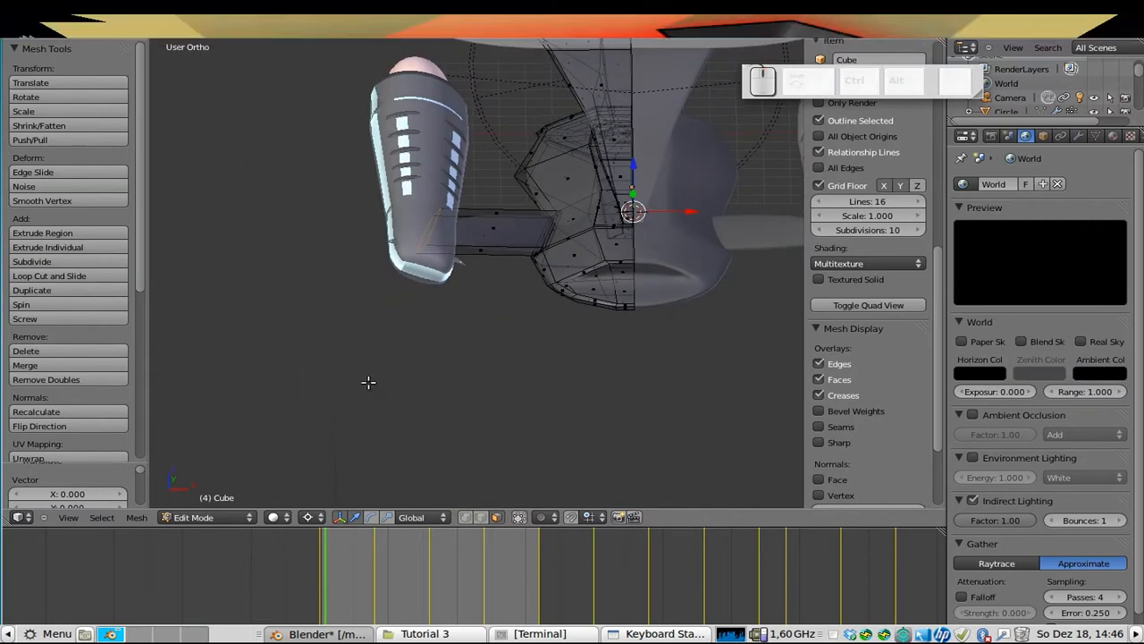
middle_click_drag(420, 303, 438, 179)
key("ctrl+KP_7")
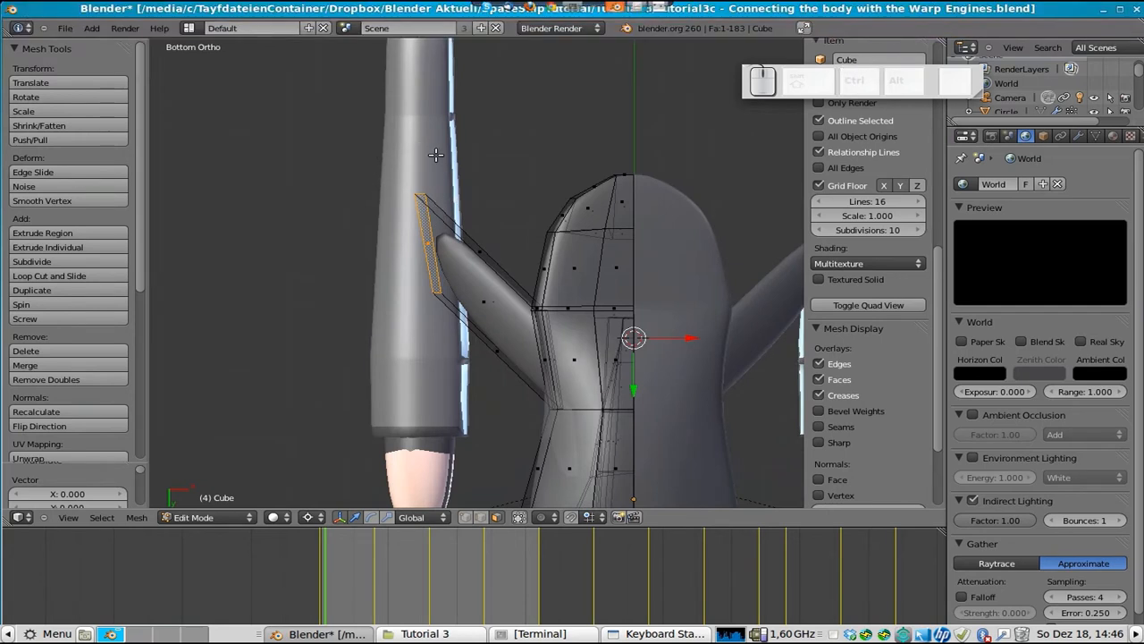
key("r")
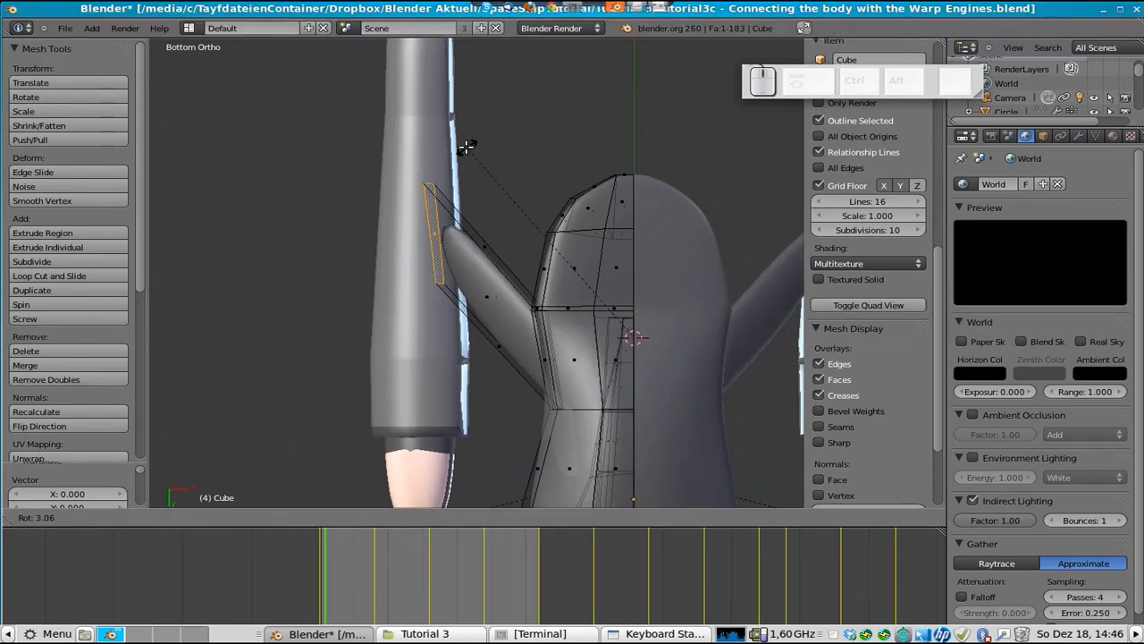
left_click(454, 187)
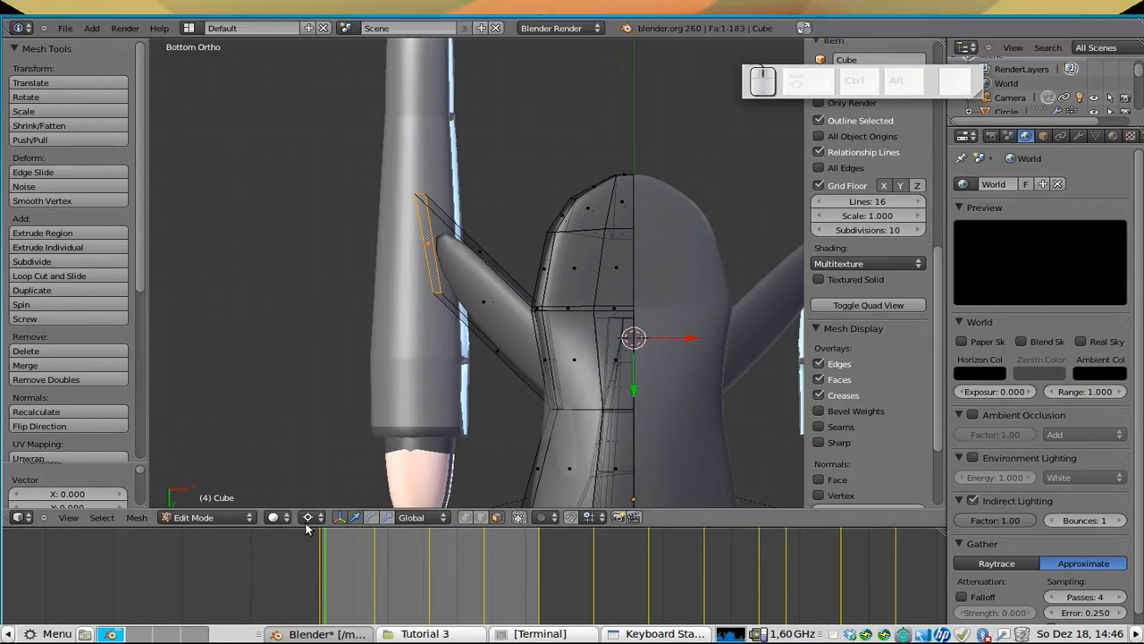
left_click(307, 516)
left_click(344, 465)
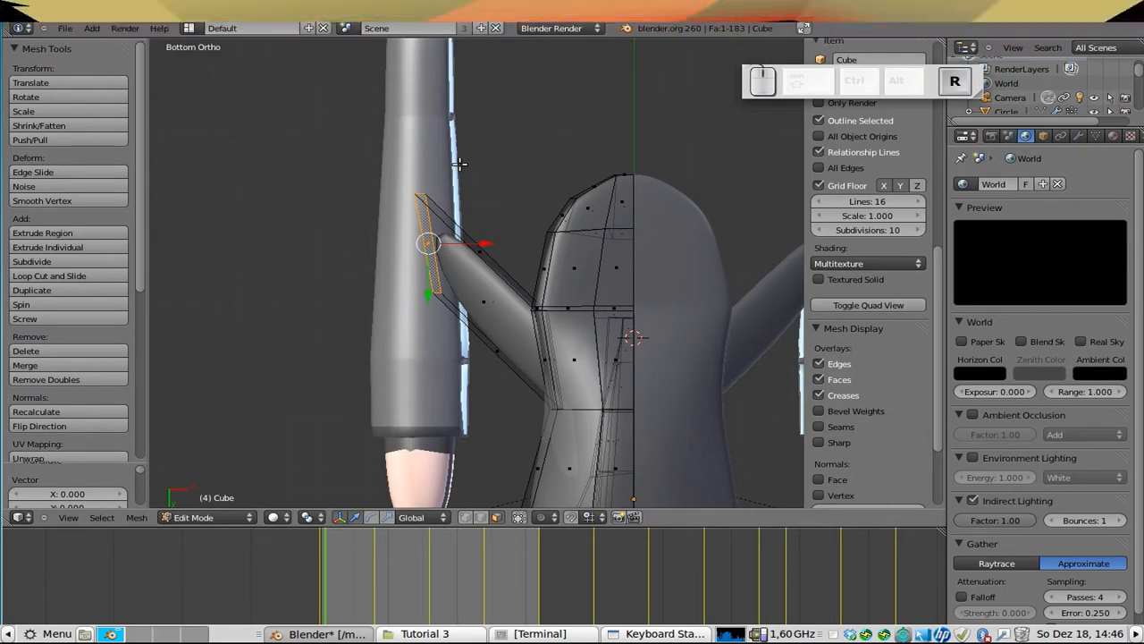
key("r")
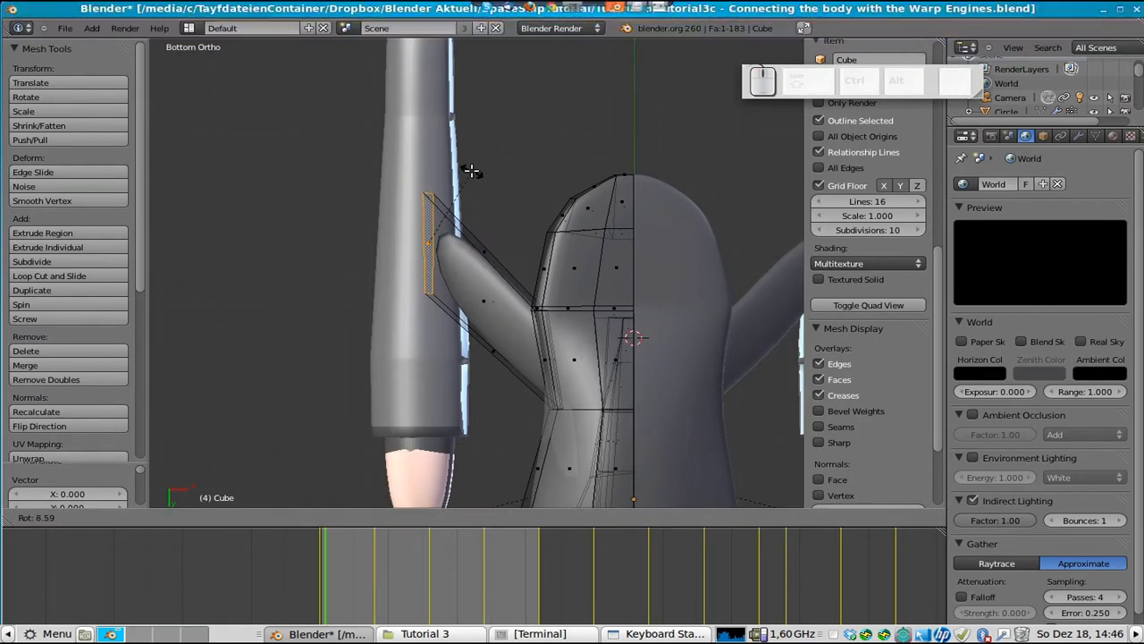
left_click(472, 171)
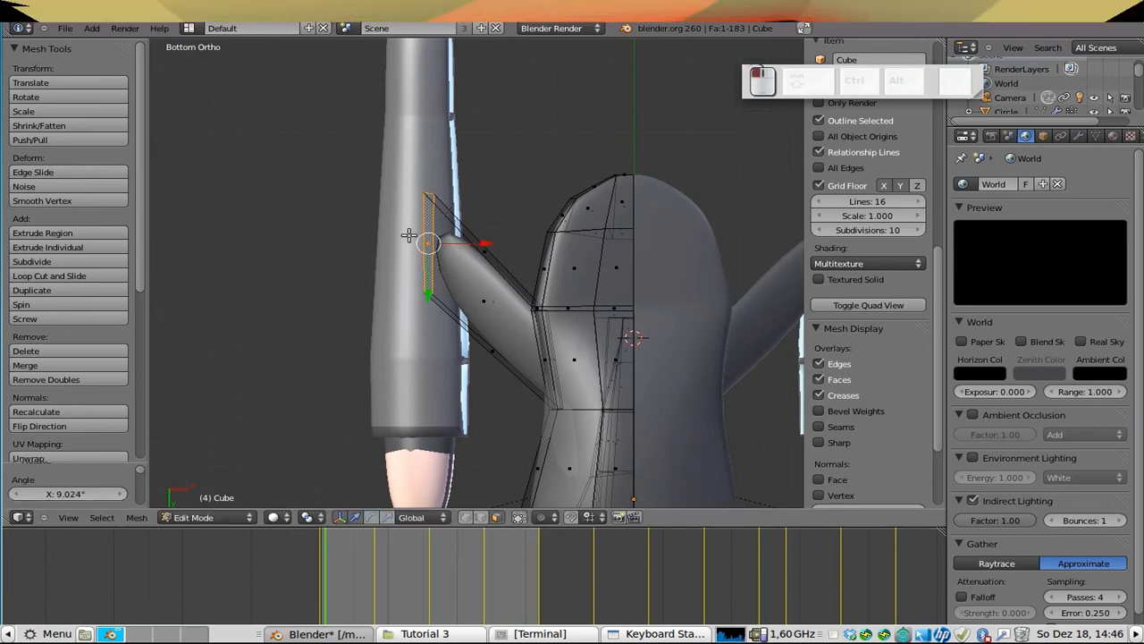
- In front view, move the strut's end face inward and down, by about 0.84 and a further 0.42 along X
middle_click_drag(456, 128, 455, 300)
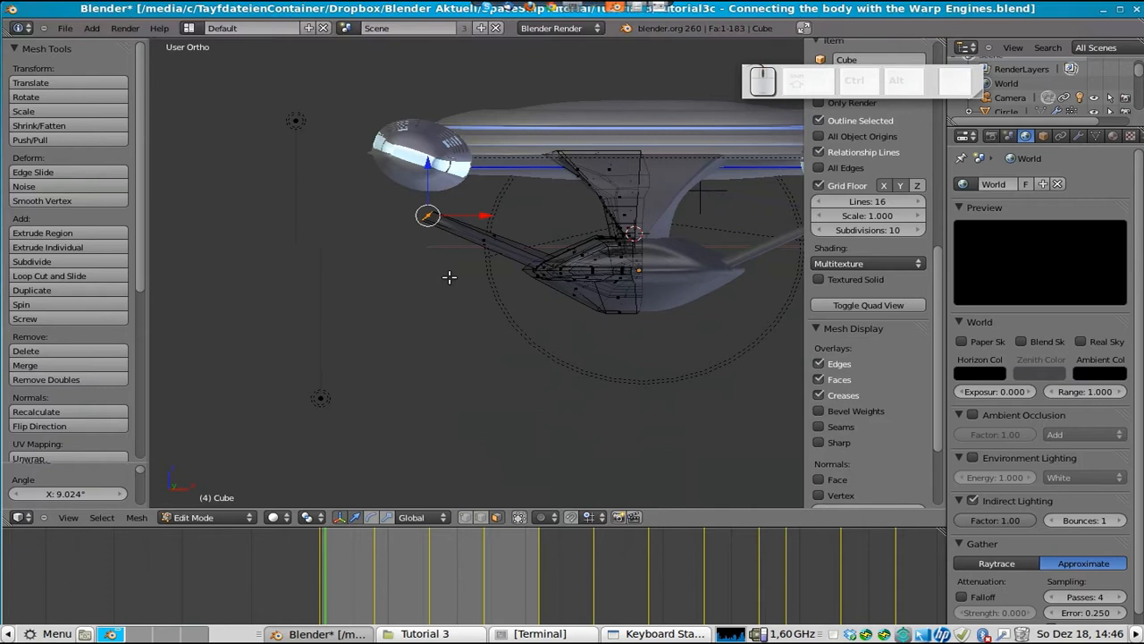
key("ctrl+KP_1")
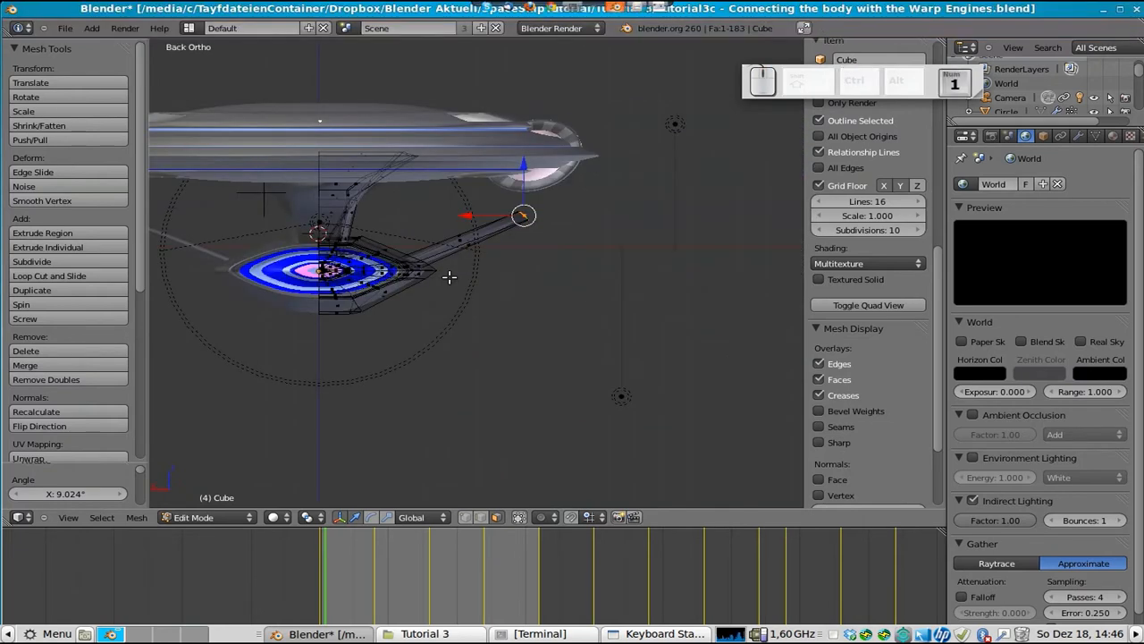
key("KP_1")
key("g")
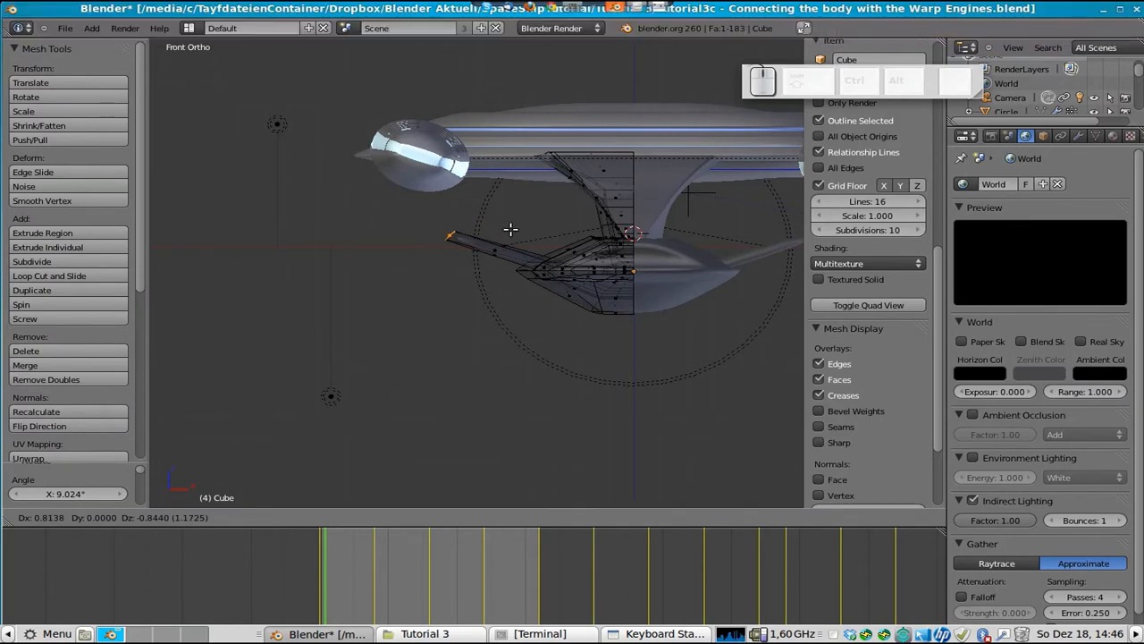
left_click(511, 230)
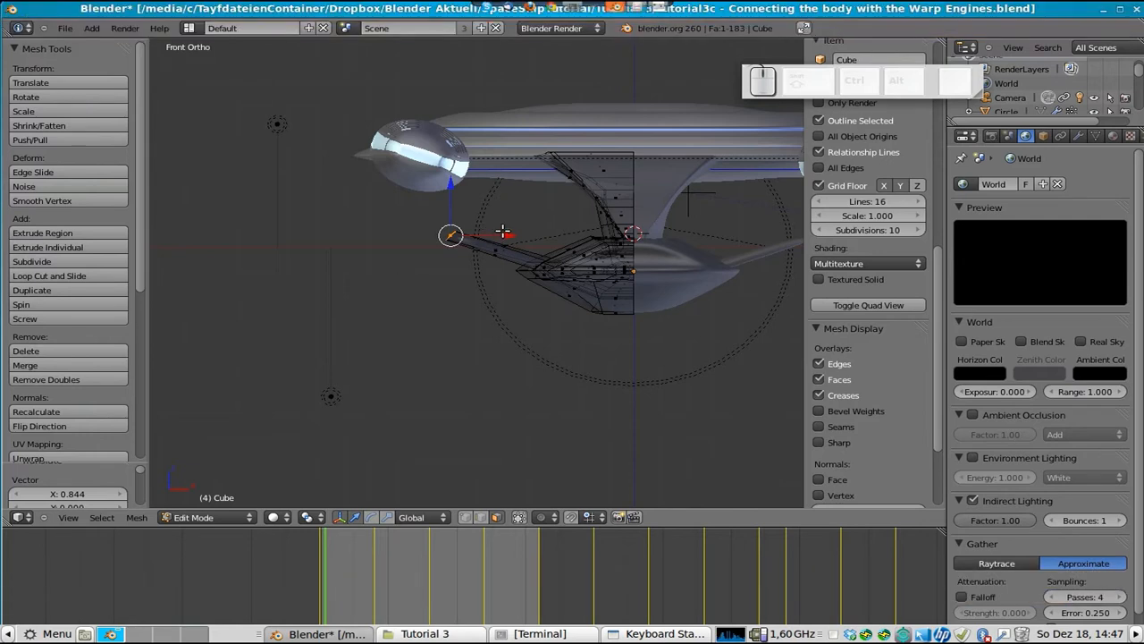
key("g")
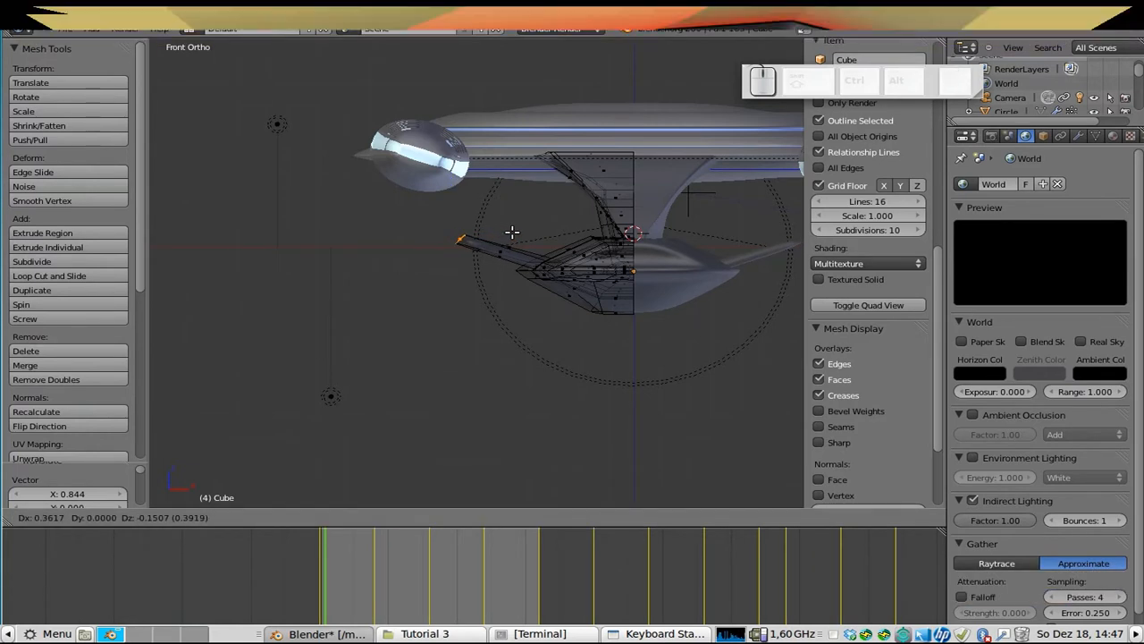
left_click(514, 233)
- Rotate the strut's end face by about 19° in front view to square it up with the strut
scroll(489, 224, "up", 5)
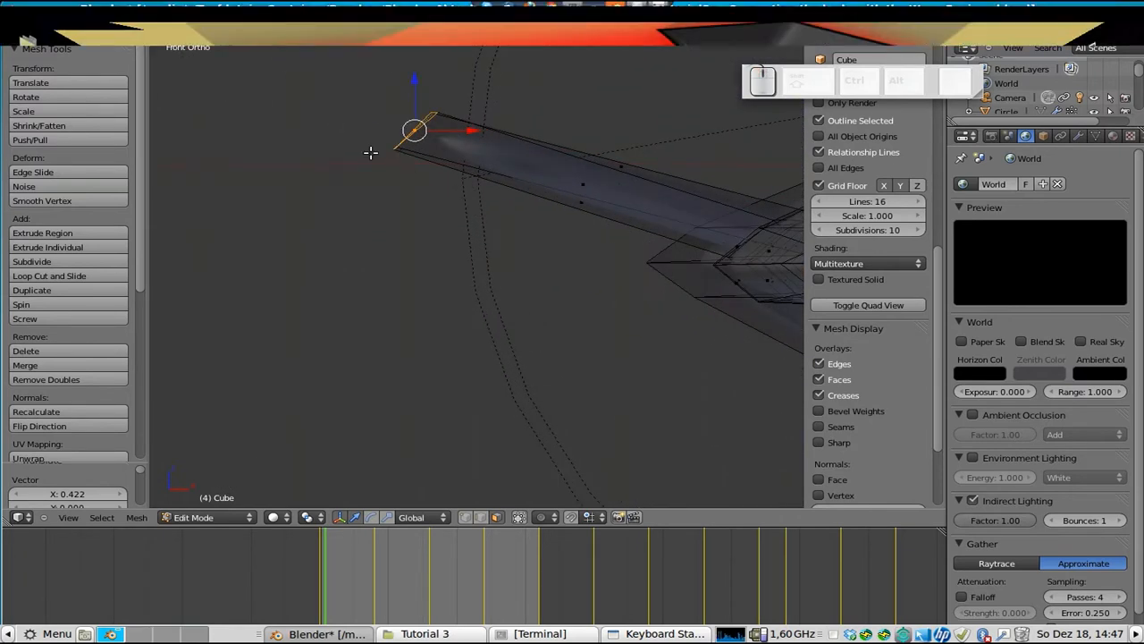
scroll(488, 231, "down", 2)
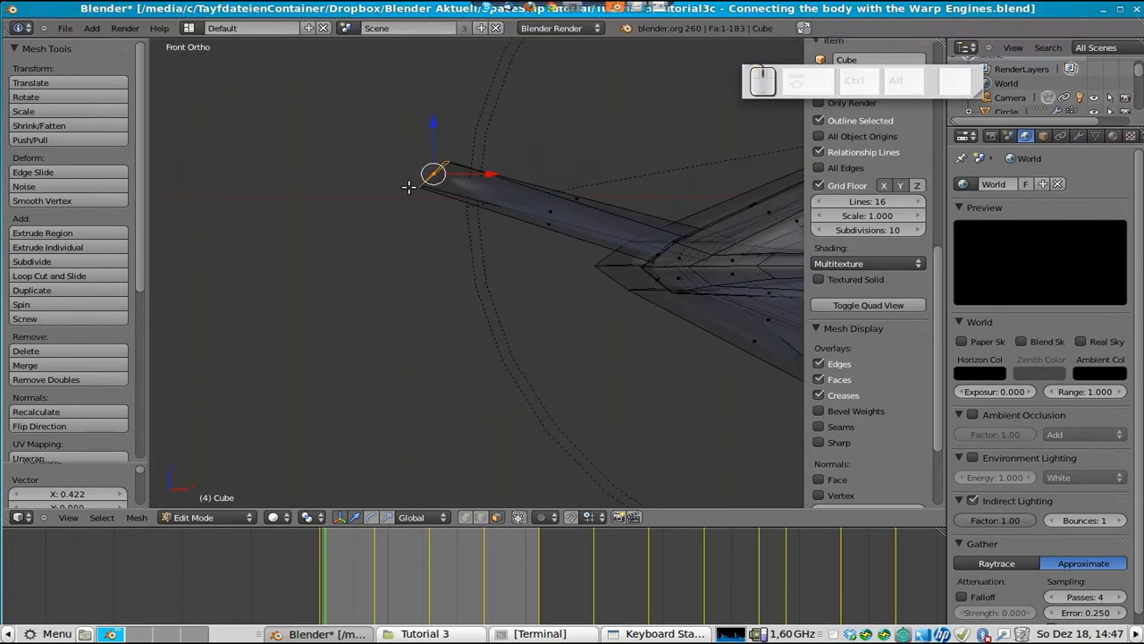
key("r")
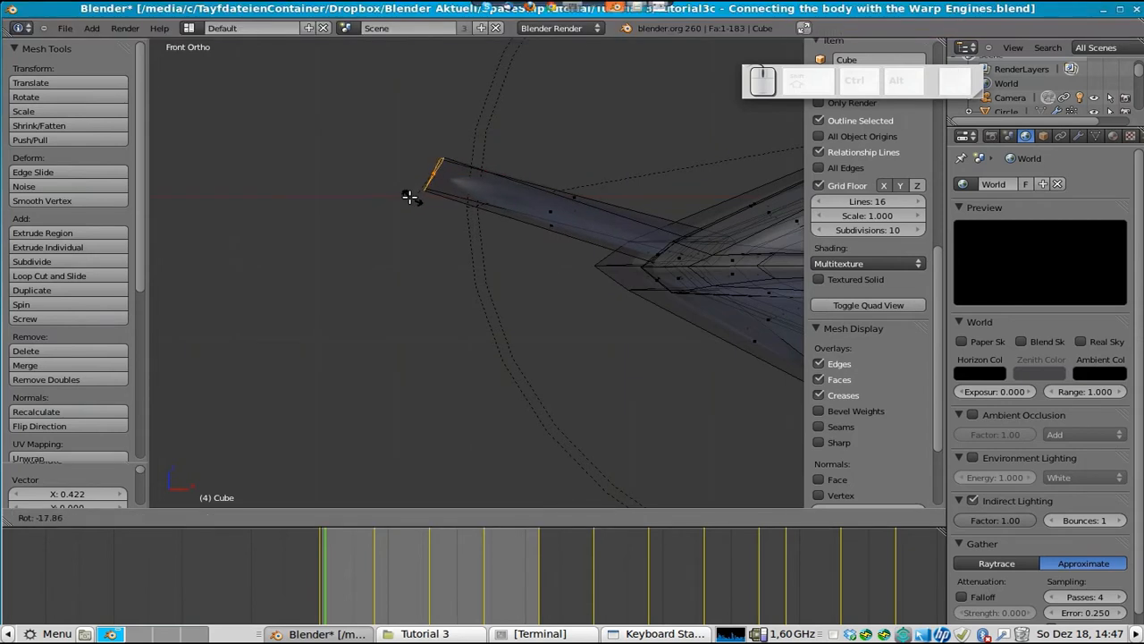
left_click(402, 179)
- Extrude the strut's end face by about -2.45 along its normal, up to the underside of the warp engine
scroll(403, 178, "down", 2)
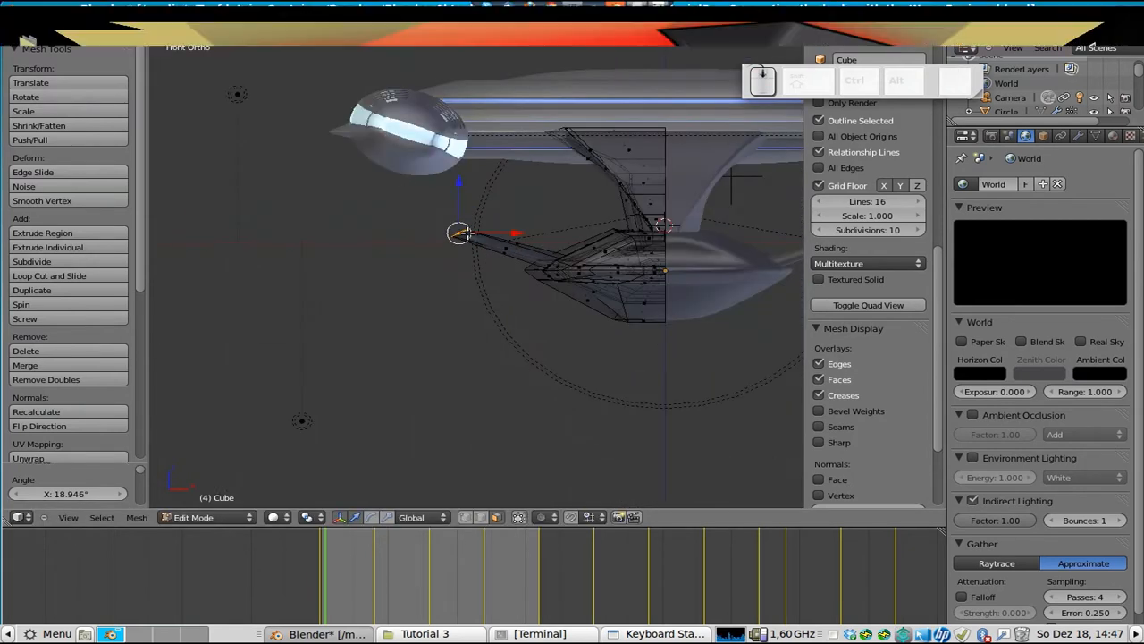
key("e")
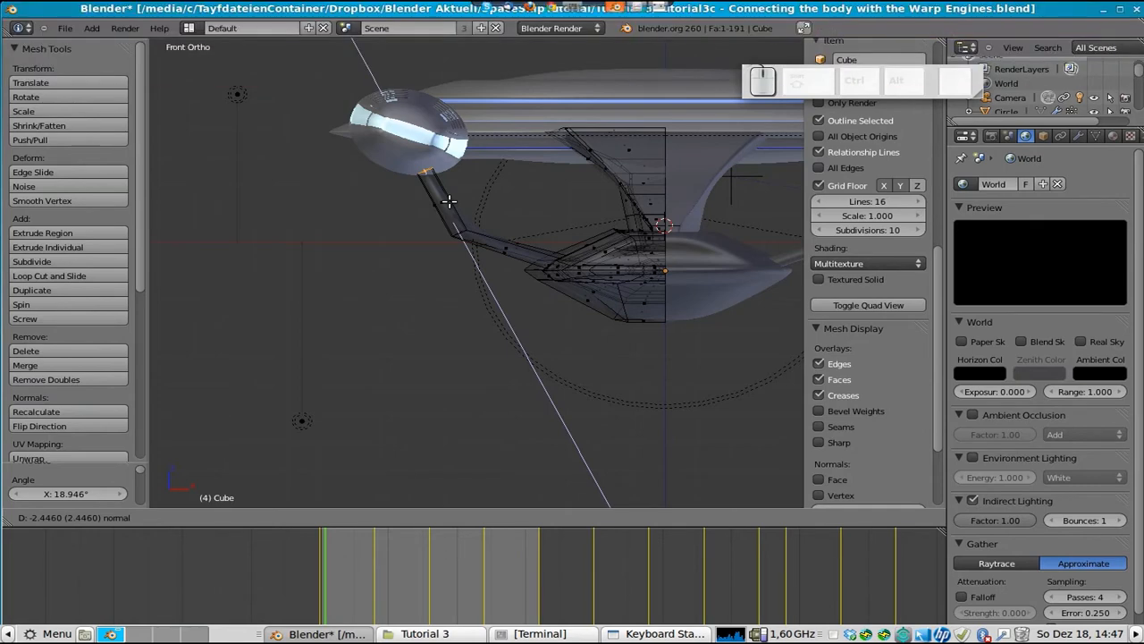
left_click(448, 202)
- In left view, shift the upper end face of the strut about -1.36 along global Y to slant it rearward
middle_click_drag(394, 158, 593, 108)
key("KP_3")
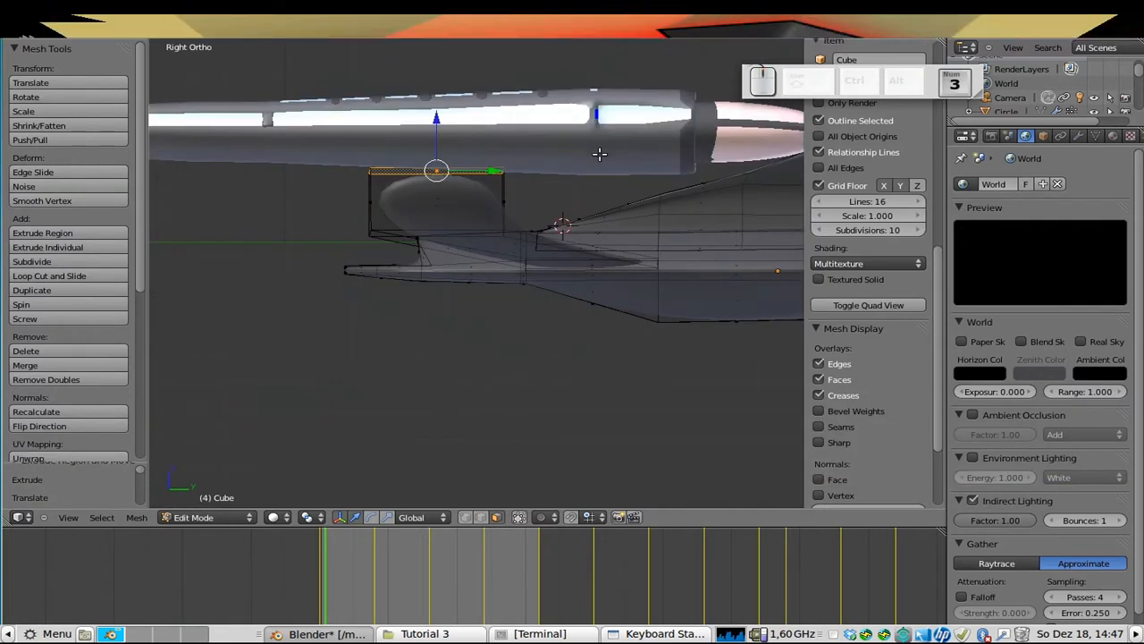
key("ctrl+KP_3")
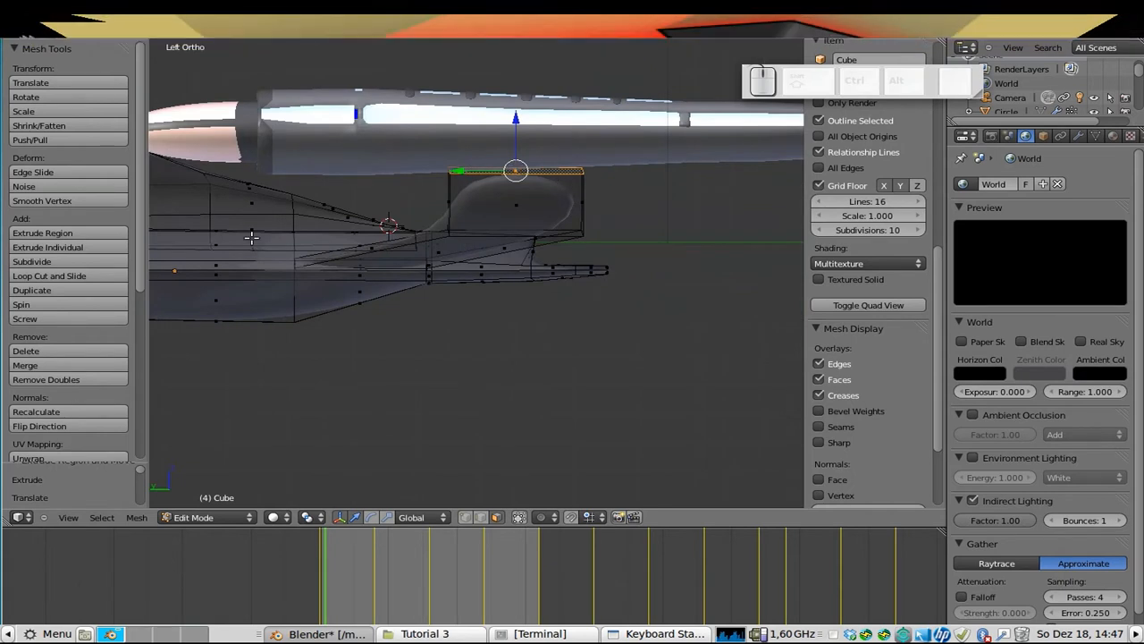
key("g")
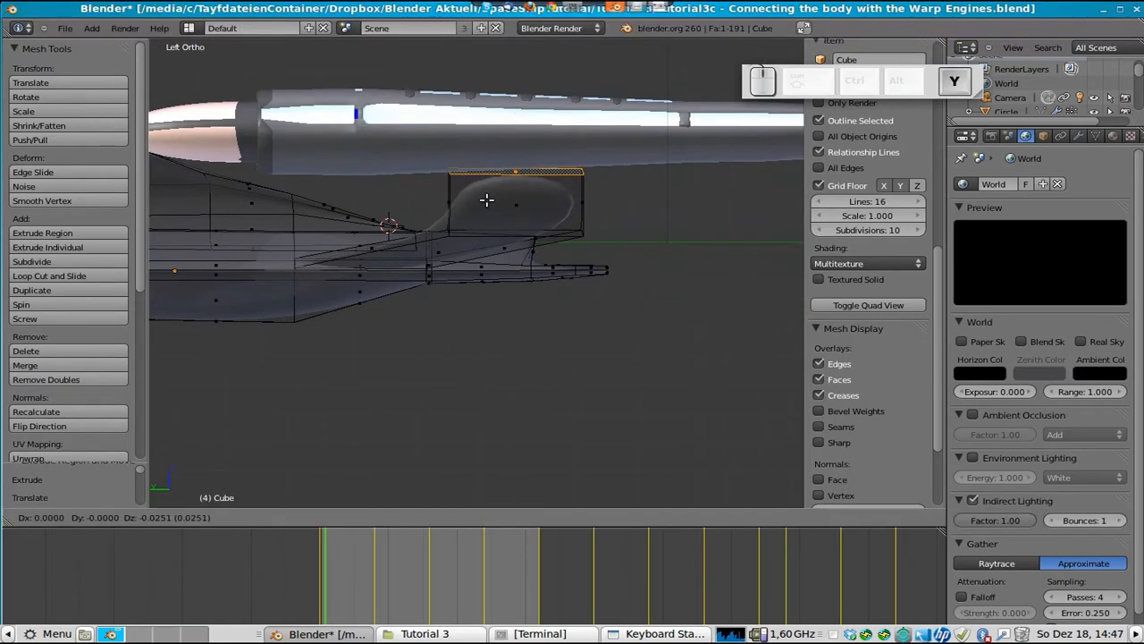
key("y")
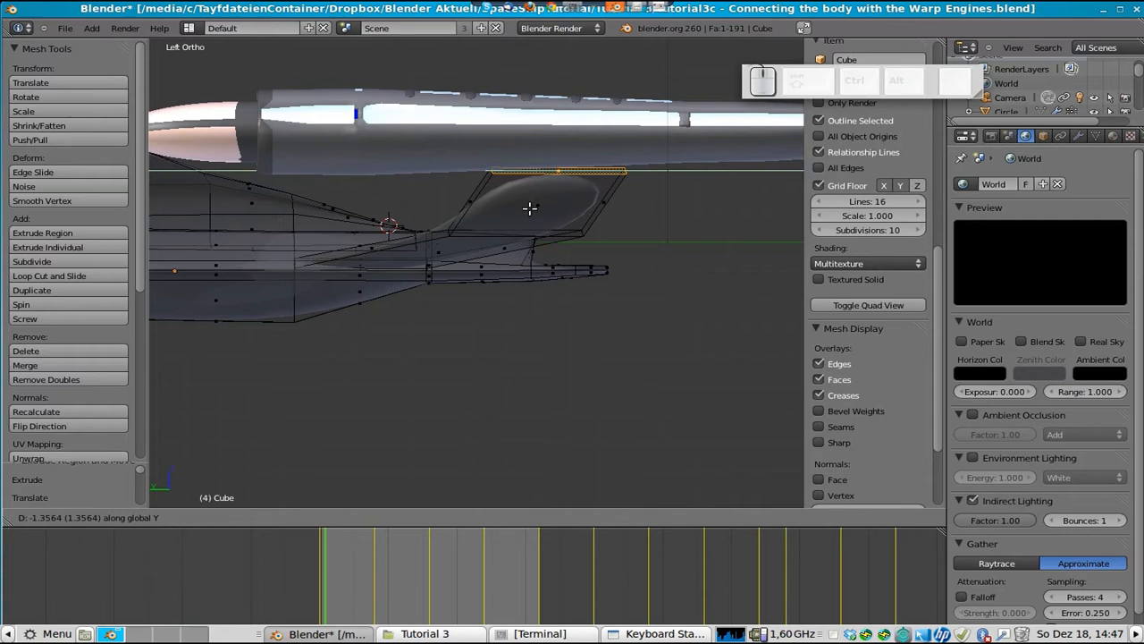
left_click(530, 208)
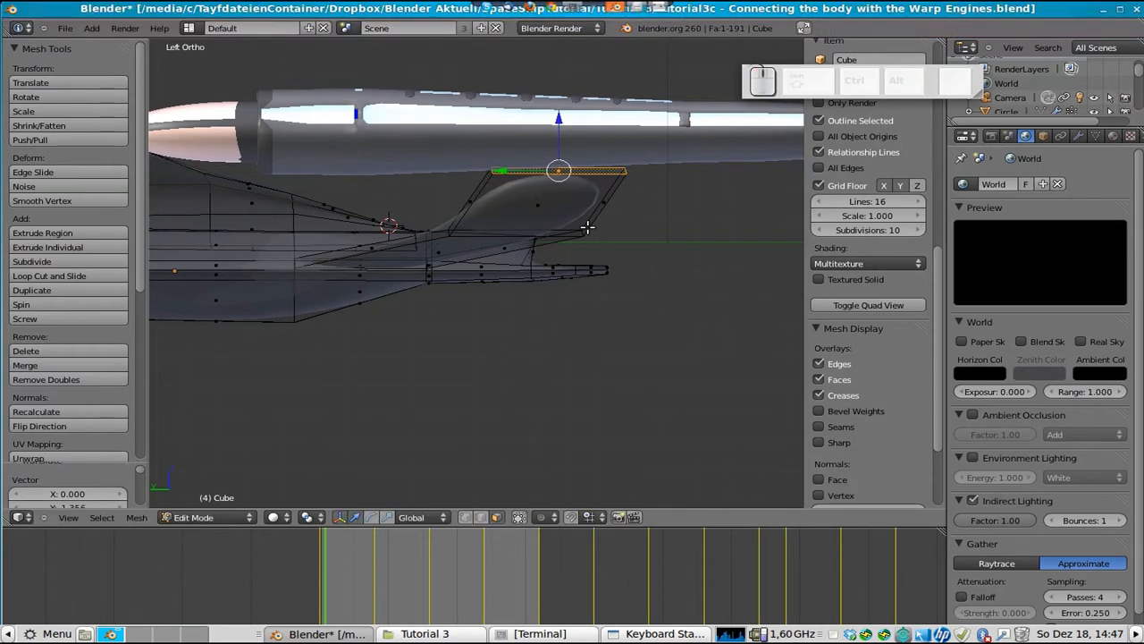
- Extrude the strut's upper end face slightly upward along Z into the warp engine
key("e")
key("z")
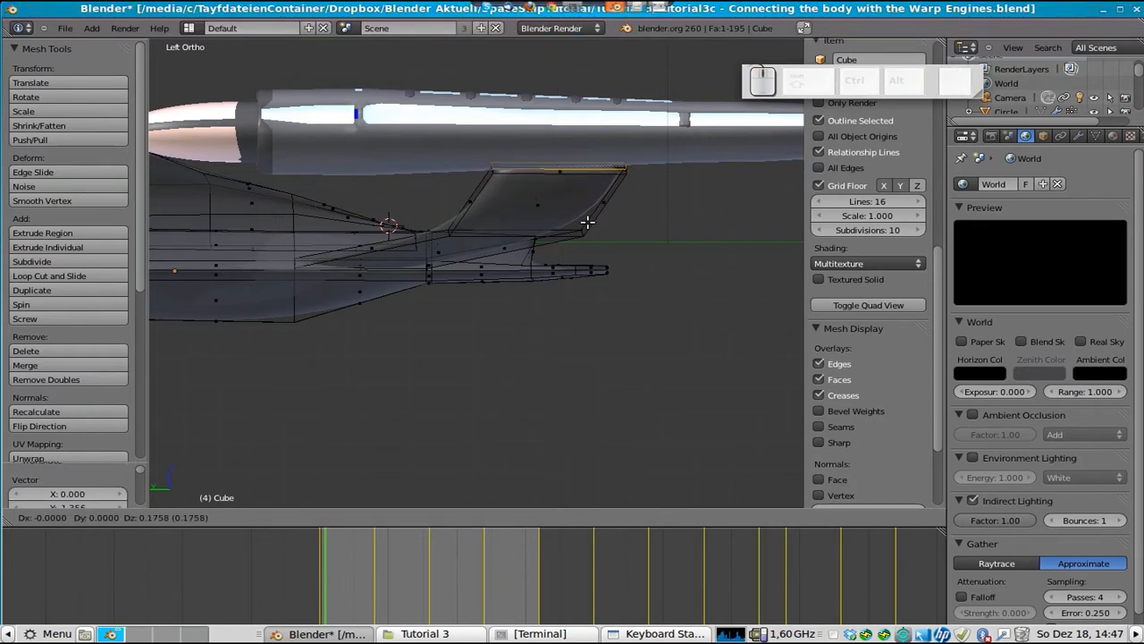
left_click(586, 216)
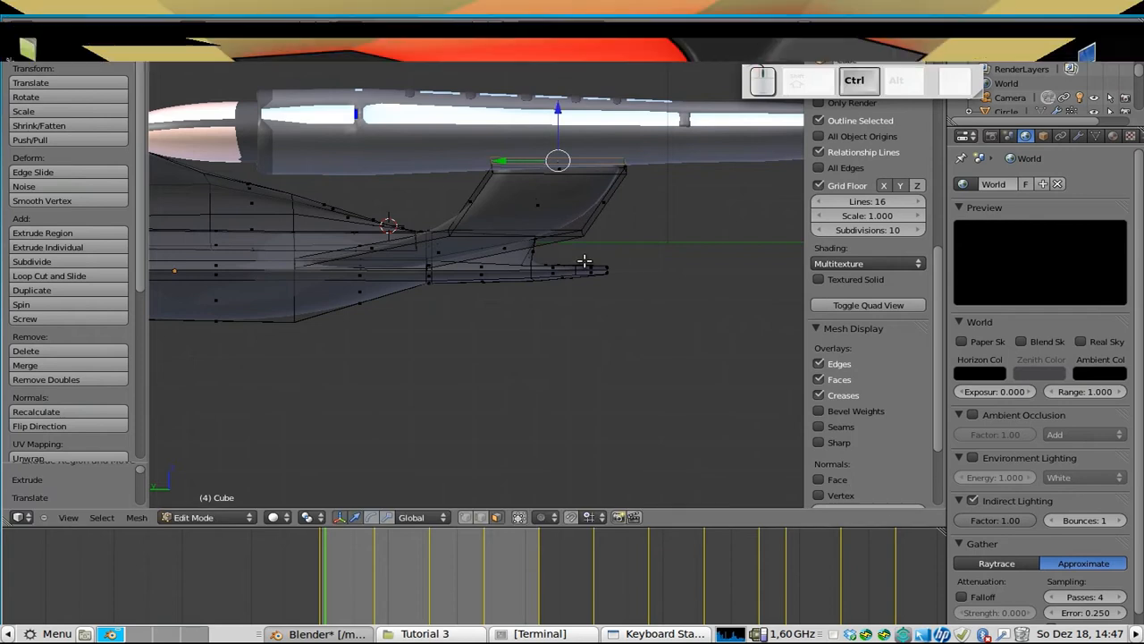
- Rotate the upper end face of the strut by about 25.2° in front view, and return to Object Mode
key("ctrl+KP_3")
key("KP_3")
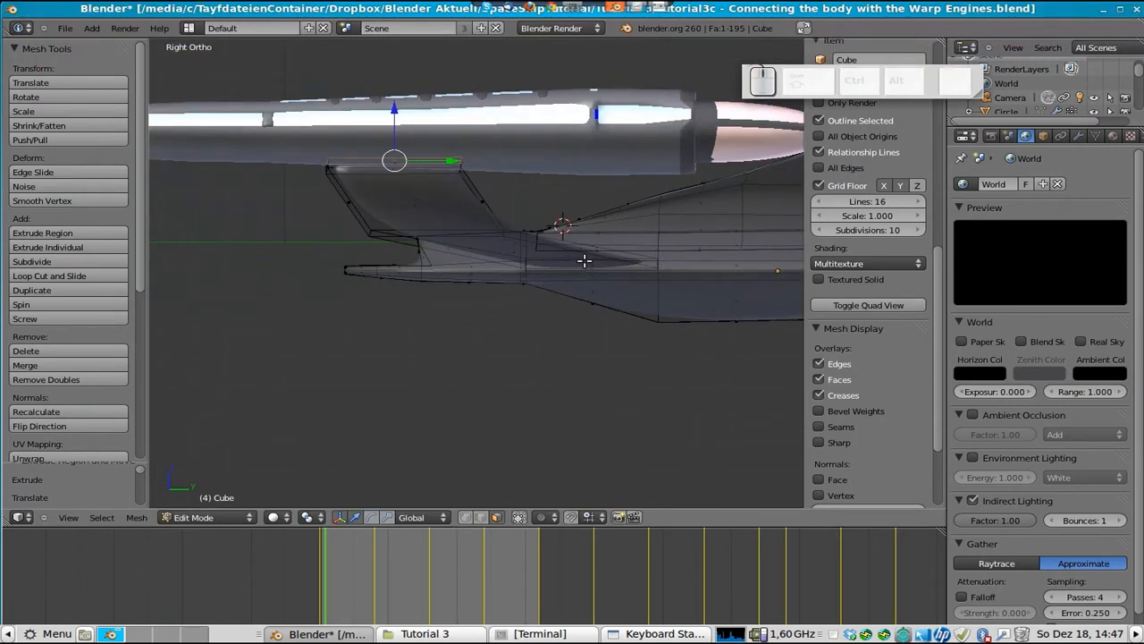
key("KP_1")
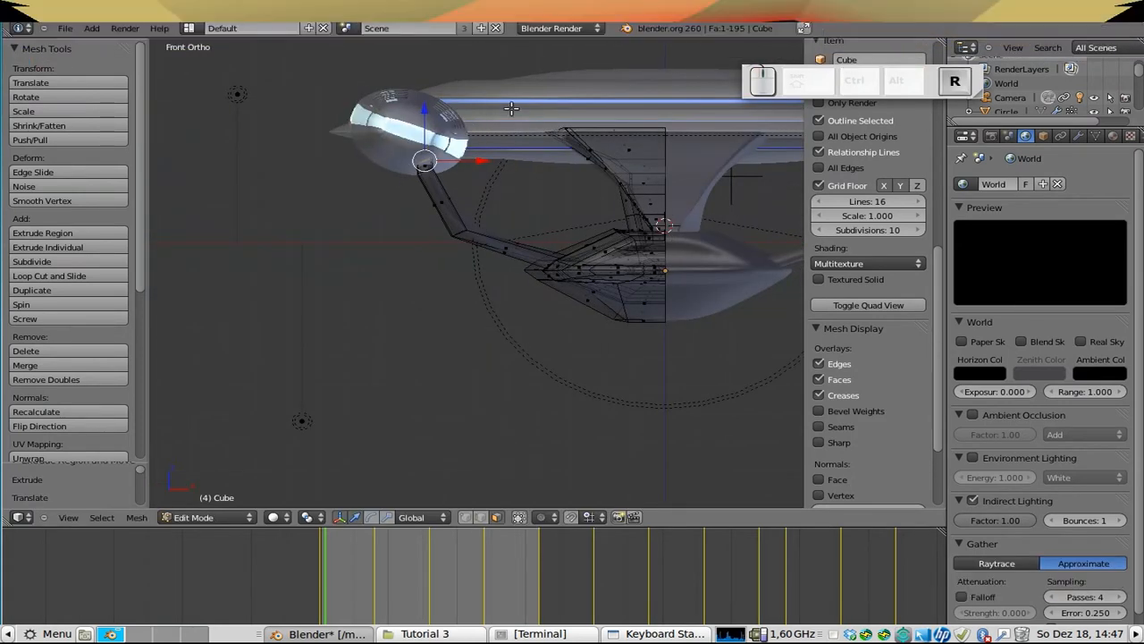
key("r")
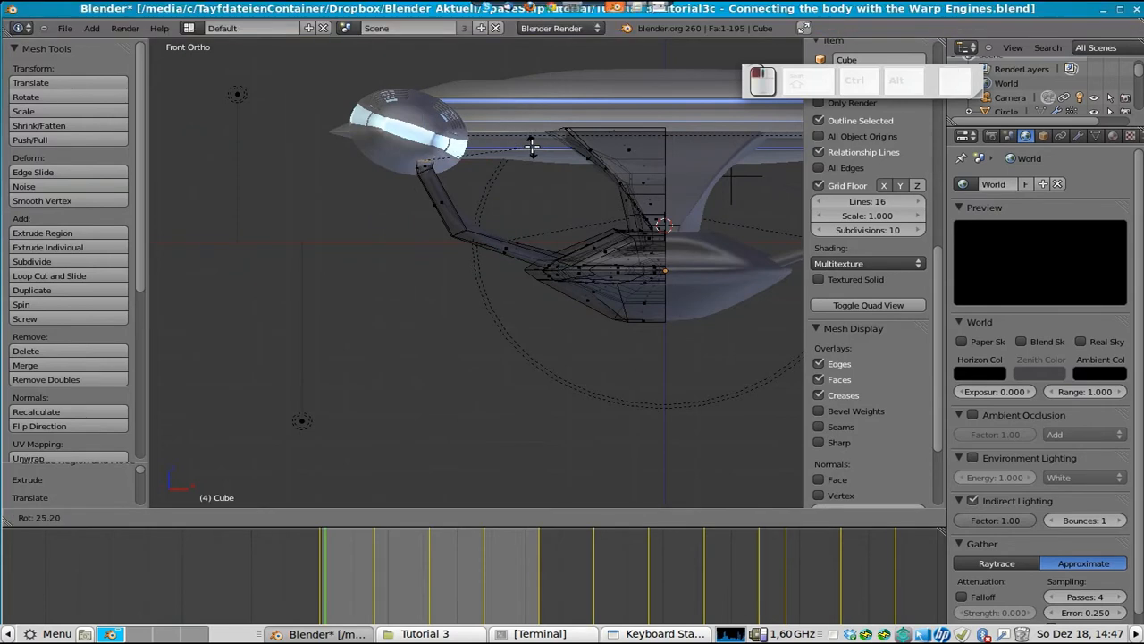
left_click(531, 145)
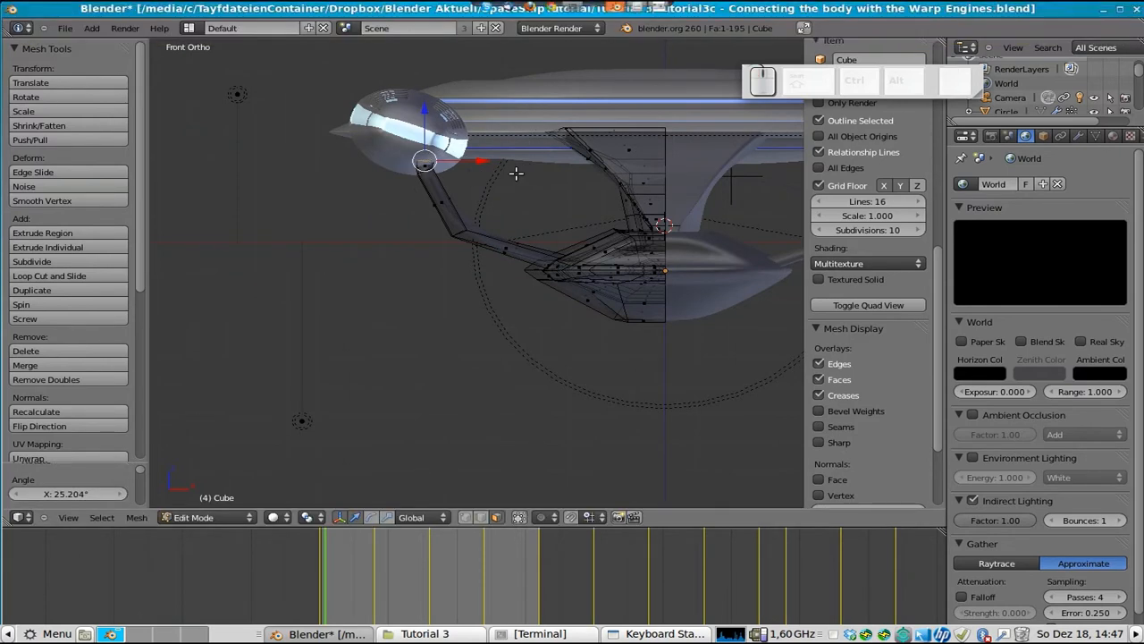
key("Tab")
middle_click_drag(589, 171, 402, 239)
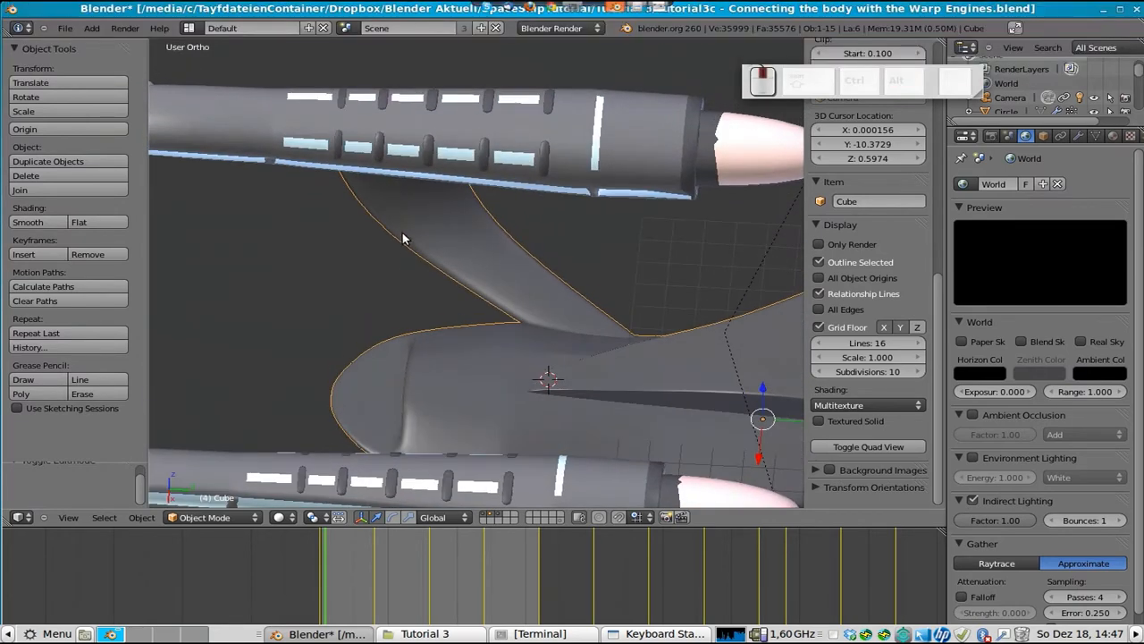
scroll(610, 303, "down", 5)
middle_click_drag(620, 310, 10, 196)
middle_click_drag(359, 230, 463, 374)
middle_click_drag(411, 284, 536, 261)
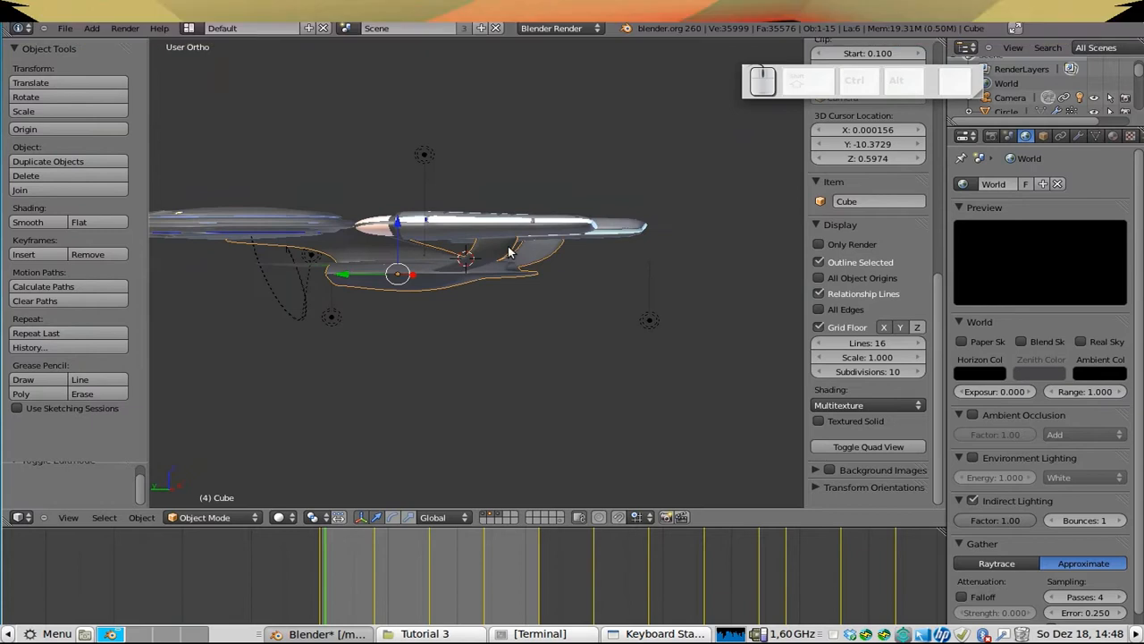
- Move the strut's upper end vertices about 0.98 along global Y beneath the warp engine
key("Tab")
scroll(514, 255, "up", 8)
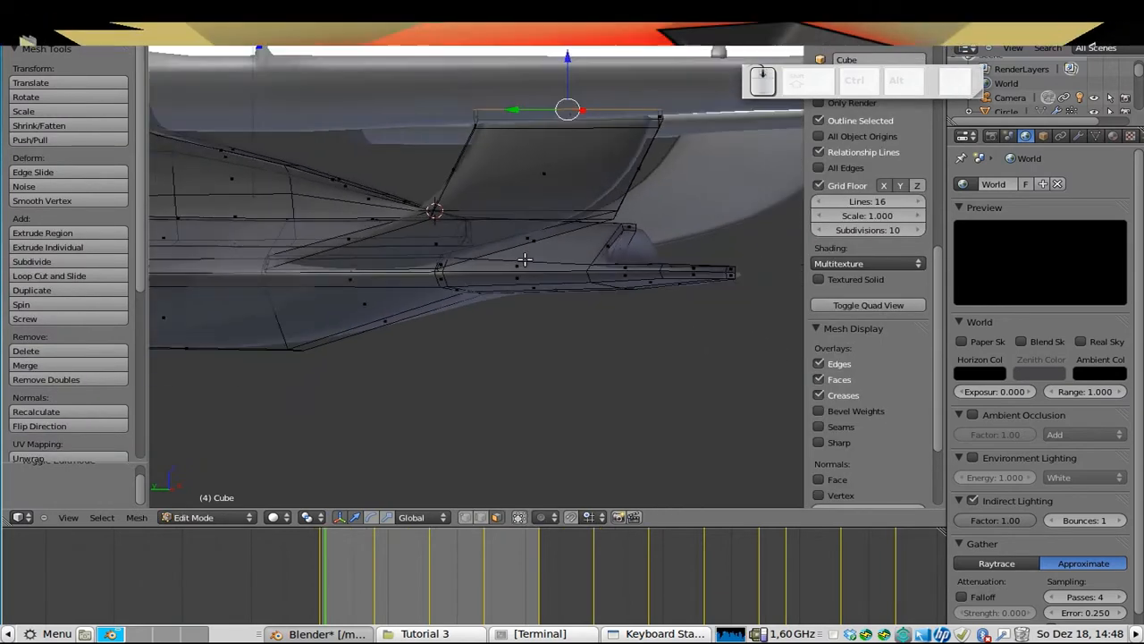
scroll(525, 259, "down", 1)
left_click(520, 517)
left_click(520, 517)
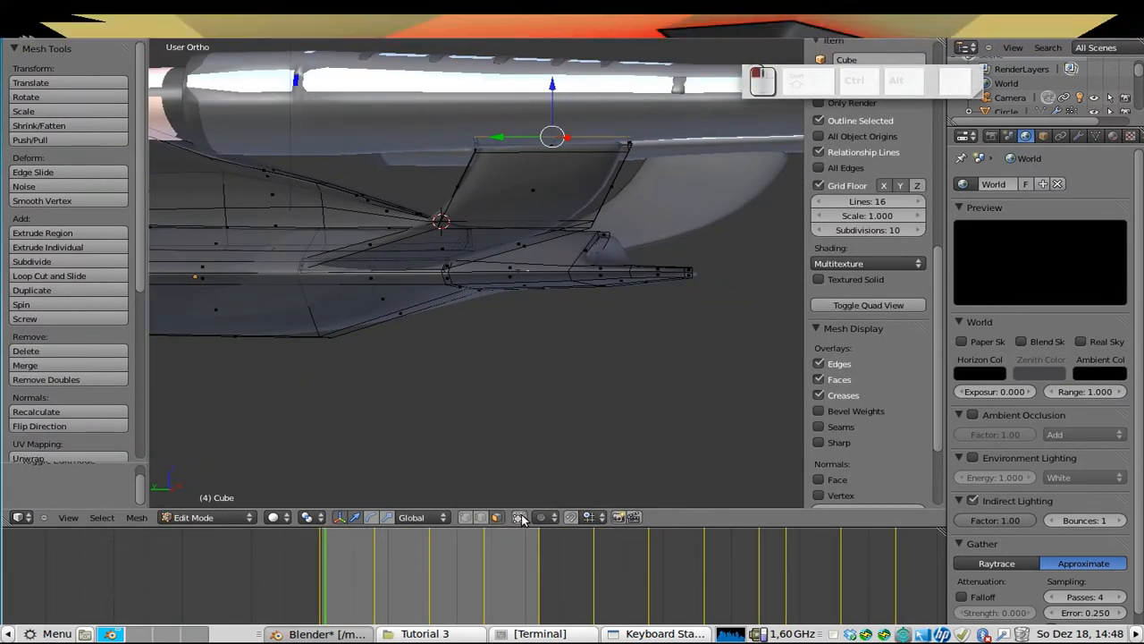
key("a")
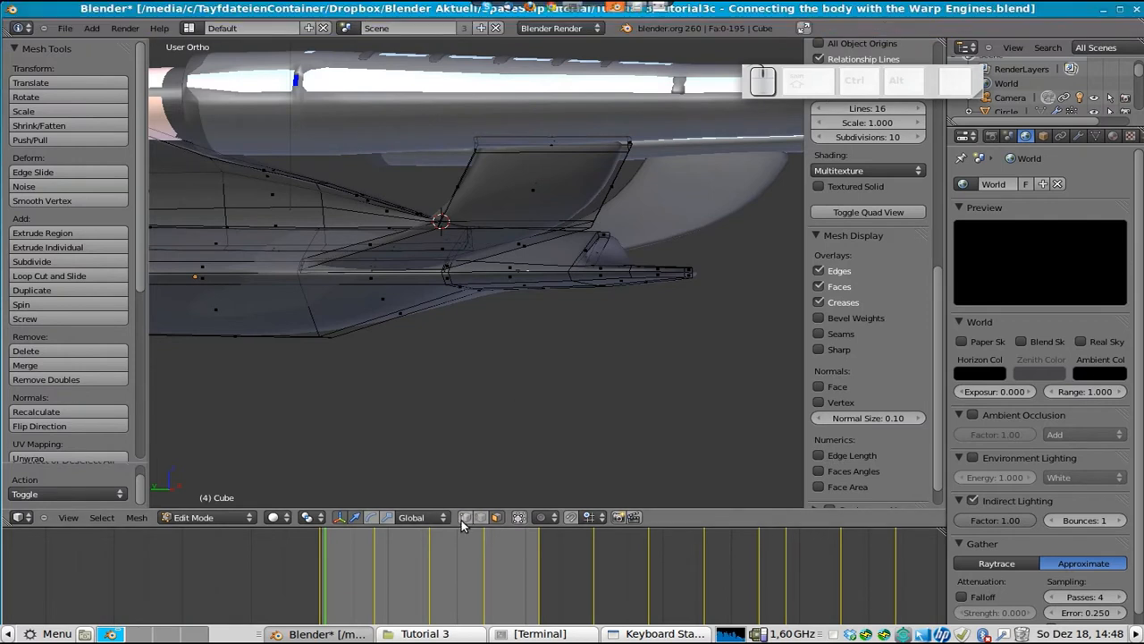
key("b")
left_click_drag(449, 125, 685, 161)
middle_click_drag(685, 160, 657, 214)
key("g")
key("y")
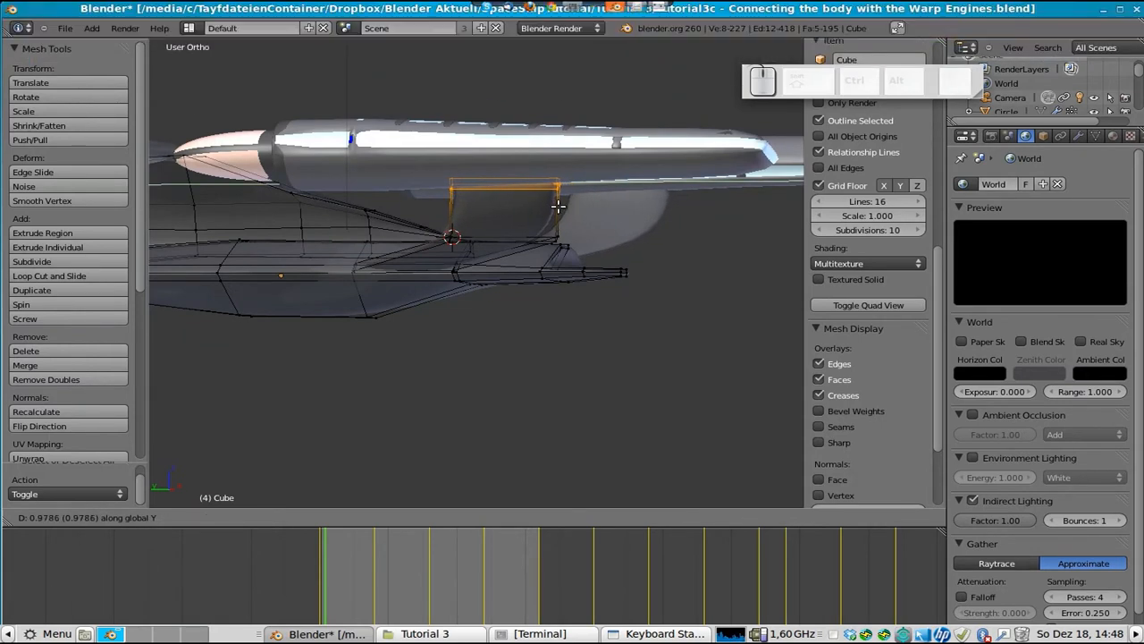
left_click(556, 205)
- Shift the four vertices at the strut's lower bend about 1.66 along global Y to slant the upper section
middle_click_drag(513, 220, 682, 262)
key("a")
key("b")
left_click_drag(471, 216, 608, 284)
middle_click_drag(610, 247, 523, 221)
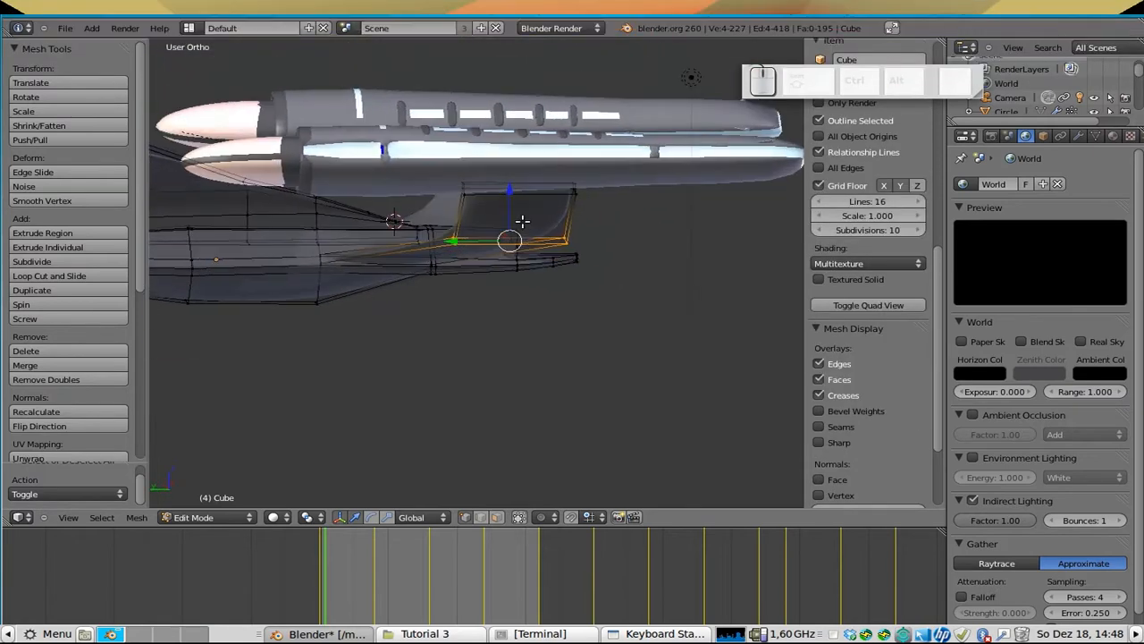
key("g")
key("y")
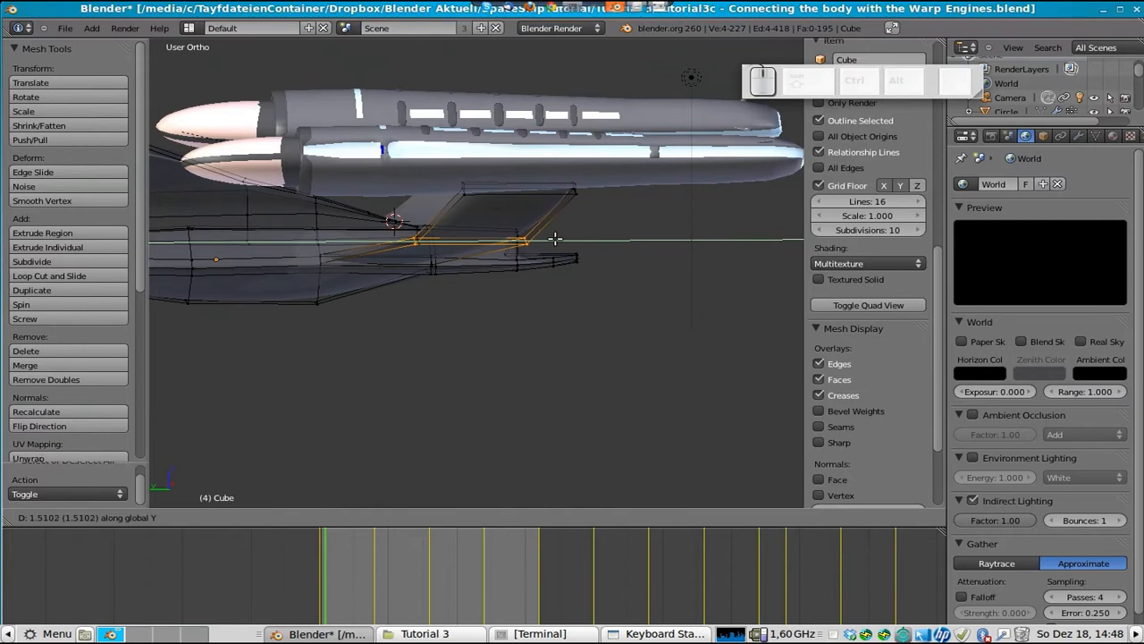
left_click(552, 241)
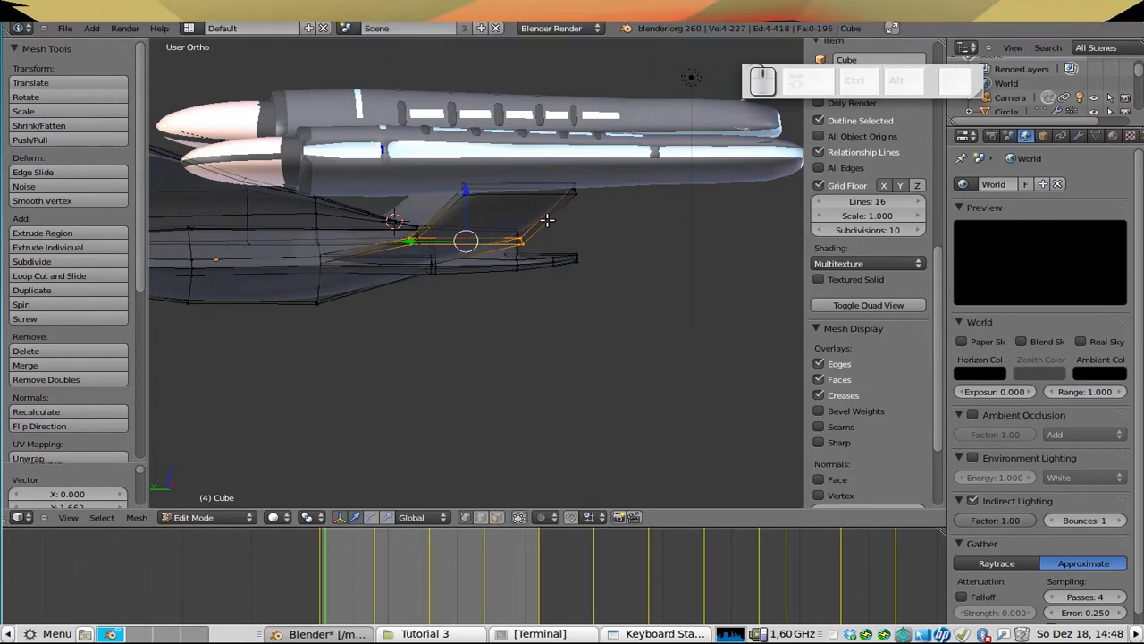
- Examine the reshaped struts in Object Mode from the right and back views
key("Tab")
middle_click_drag(559, 207, 126, 301)
middle_click_drag(525, 291, 381, 234)
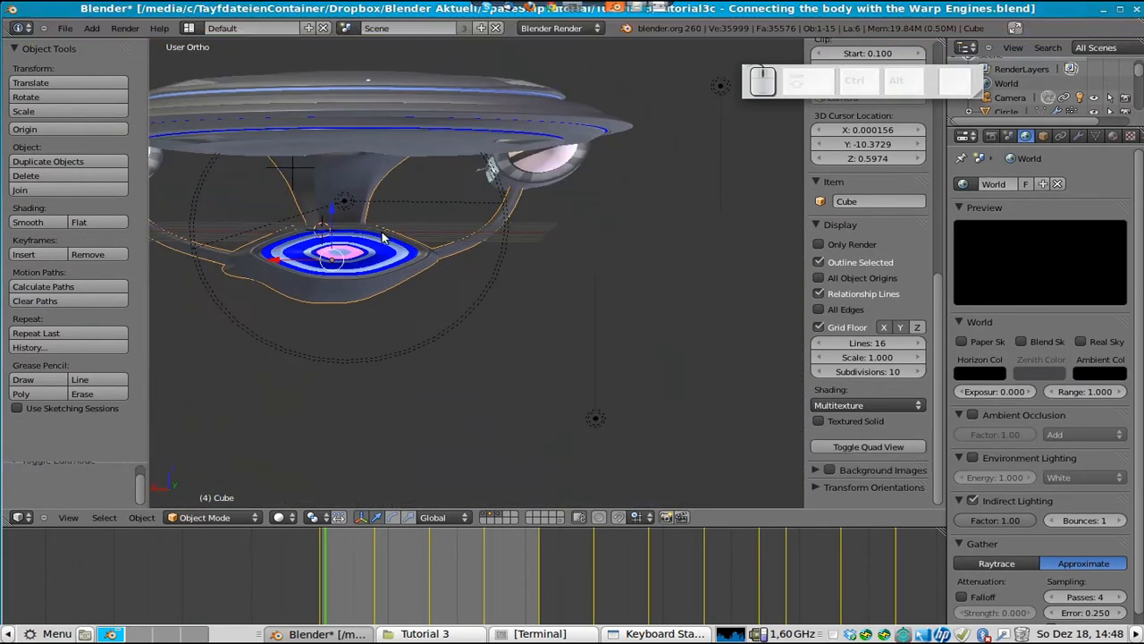
key("KP_3")
scroll(382, 236, "up", 2)
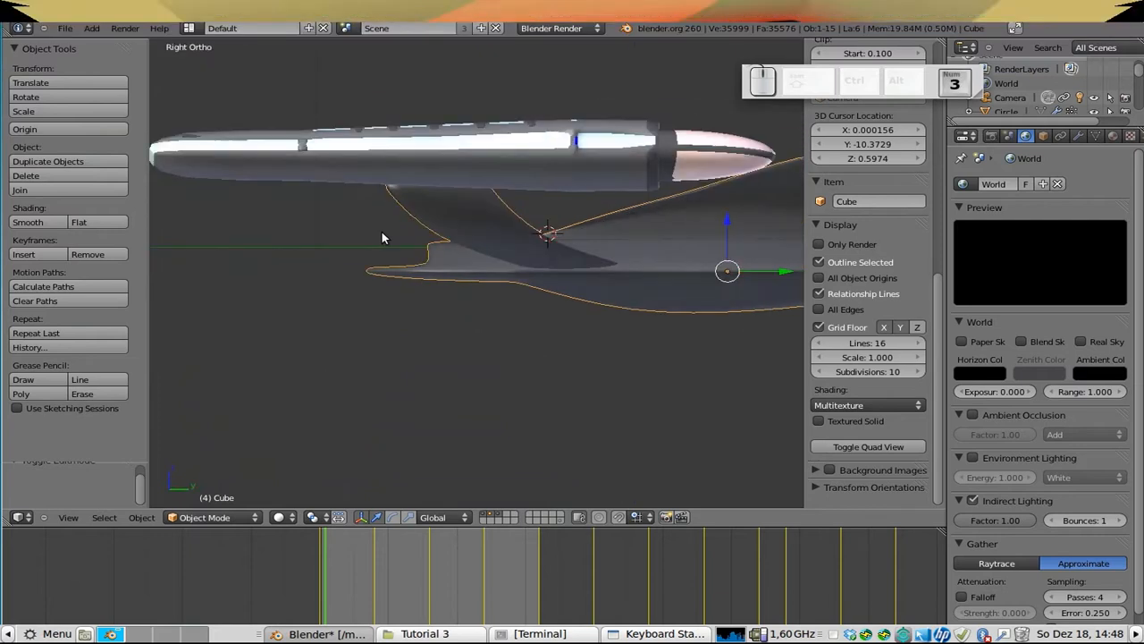
key("ctrl+KP_1")
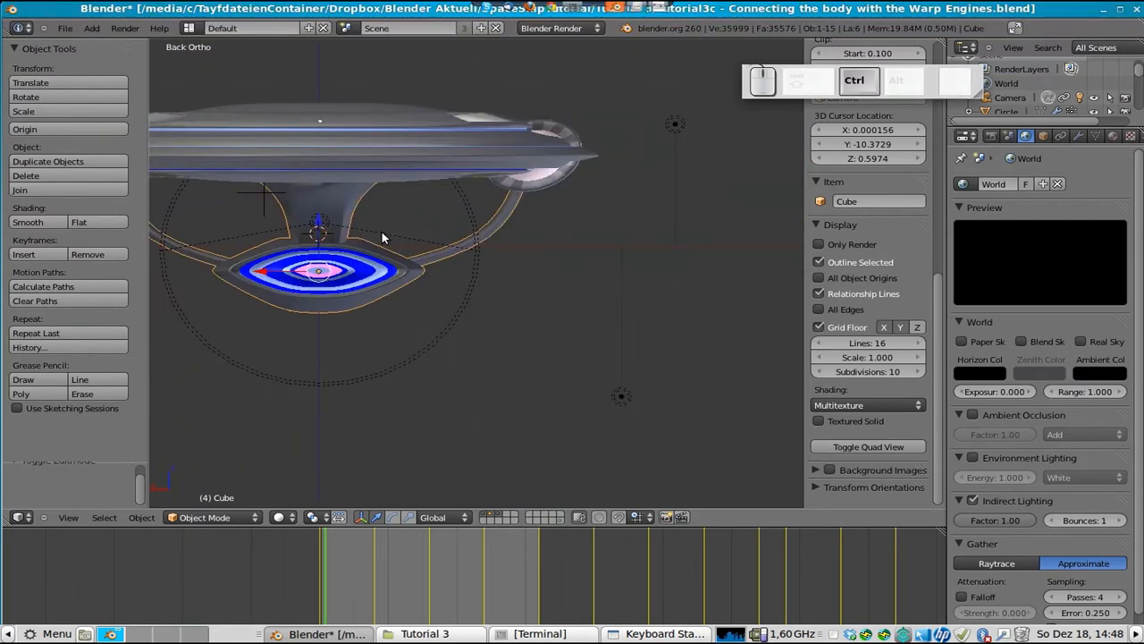
middle_click_drag(474, 165, 293, 209, "shift")
- Lower the WarpEngine object along global Z so the engines sit closer to the rear body
right_click(279, 187)
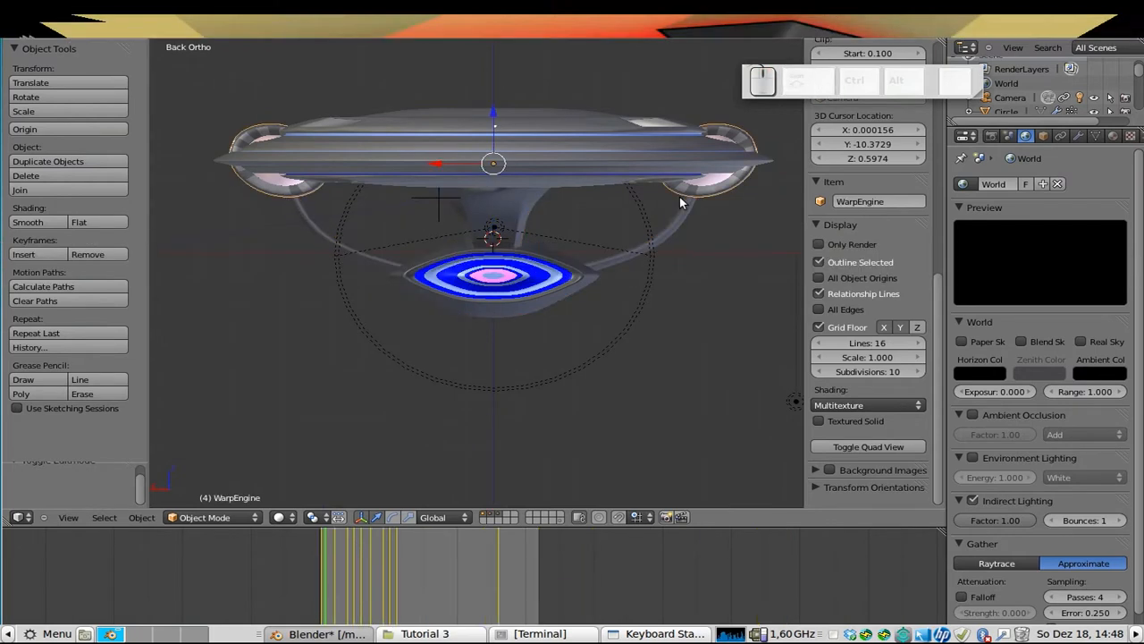
key("g")
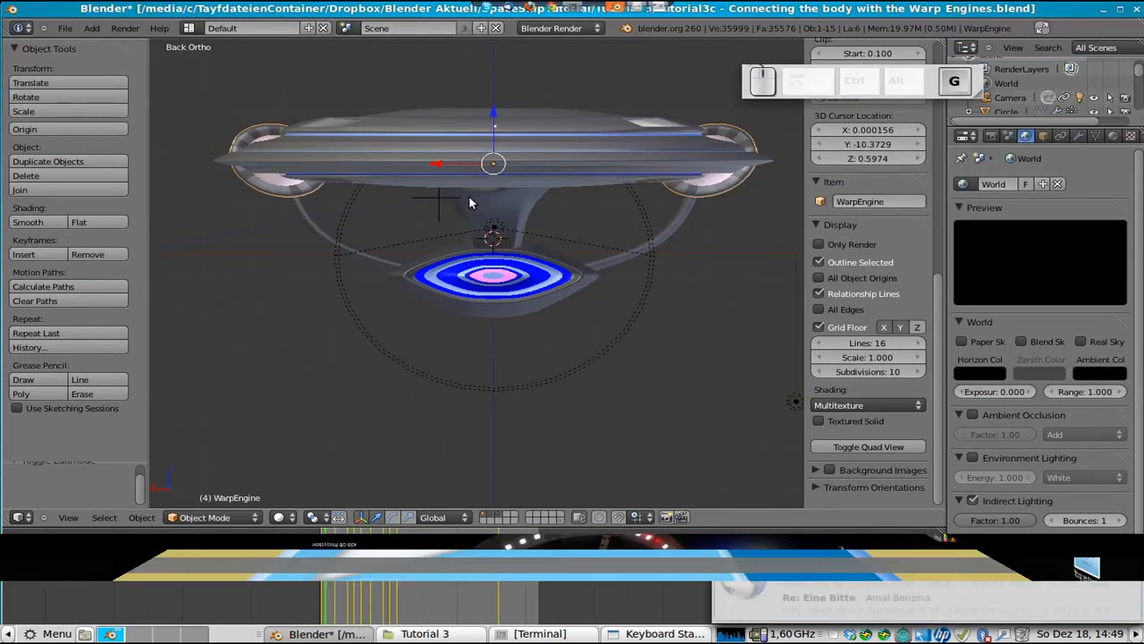
key("z")
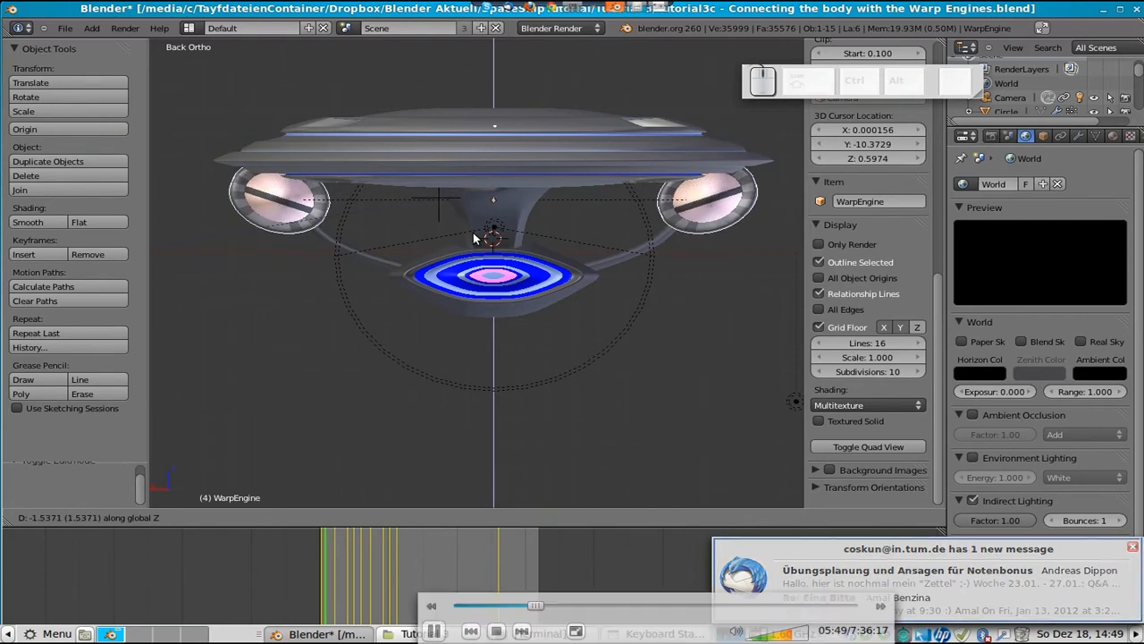
left_click(478, 219)
mouse_move(479, 216)
middle_mouse_down()
mouse_move(575, 240)
mouse_move(607, 212)
mouse_move(523, 222)
mouse_move(469, 203)
mouse_move(483, 217)
middle_mouse_up()
key("g")
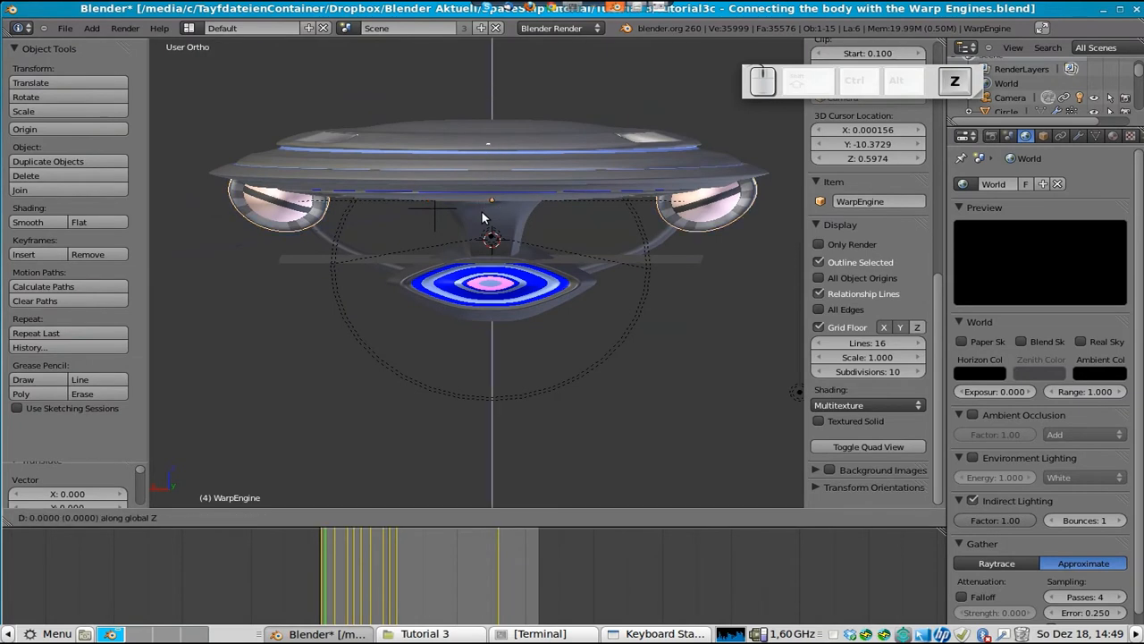
left_click(483, 224)
- In the body mesh, move the strut's upper end vertices down along global Z to follow the lowered warp engine
middle_click_drag(411, 235, 82, 255)
right_click(478, 211)
key("Tab")
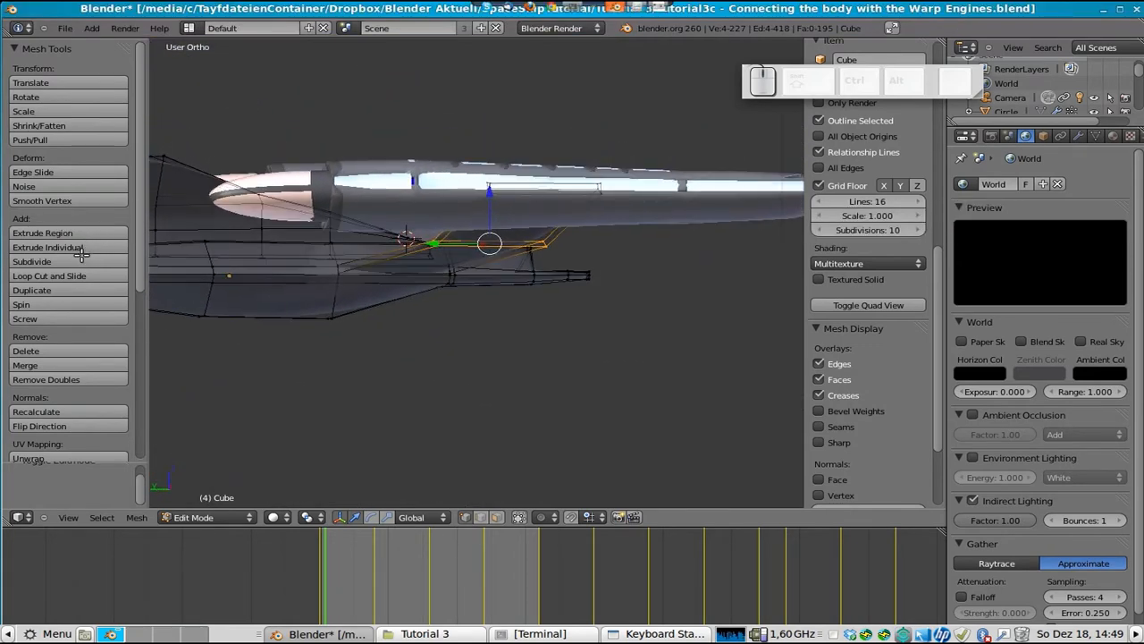
left_click_drag(459, 180, 618, 204)
key("g")
key("z")
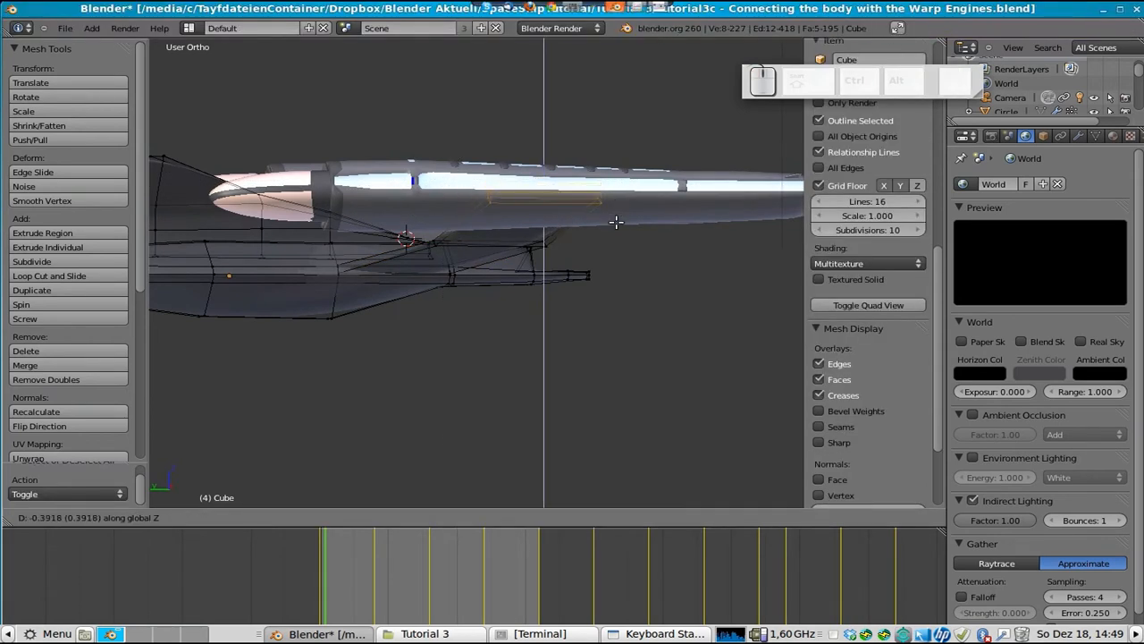
left_click(614, 235)
- Examine the joint between the strut and the warp engine up close in both Object Mode and Edit Mode
middle_click_drag(412, 189, 152, 156)
key("Tab")
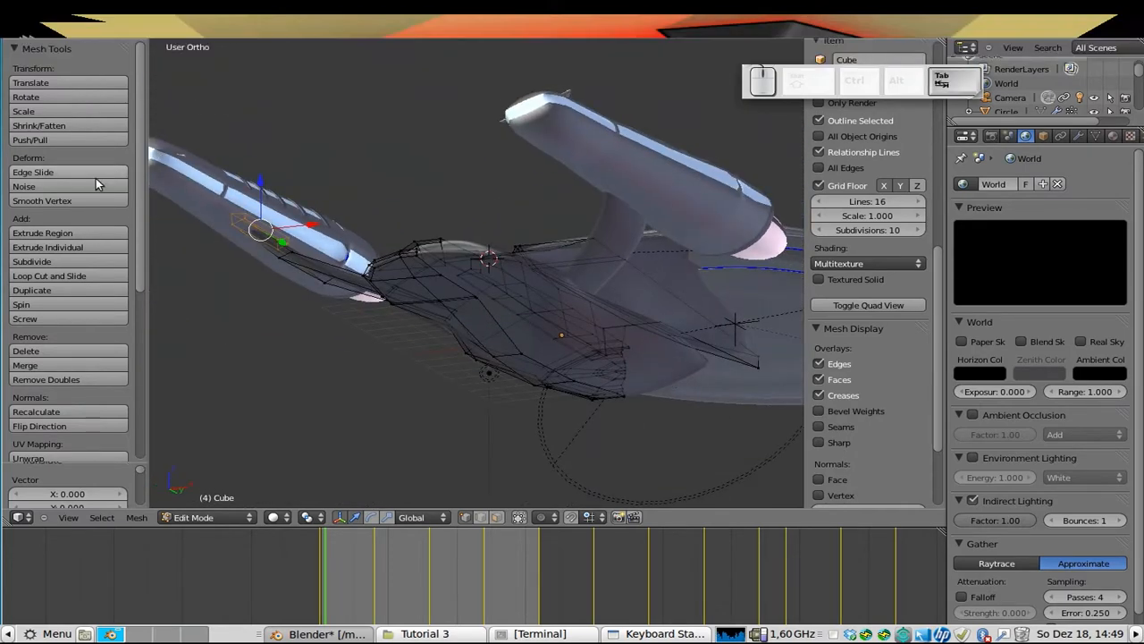
middle_click_drag(697, 268, 588, 271, "shift")
scroll(587, 265, "up", 5)
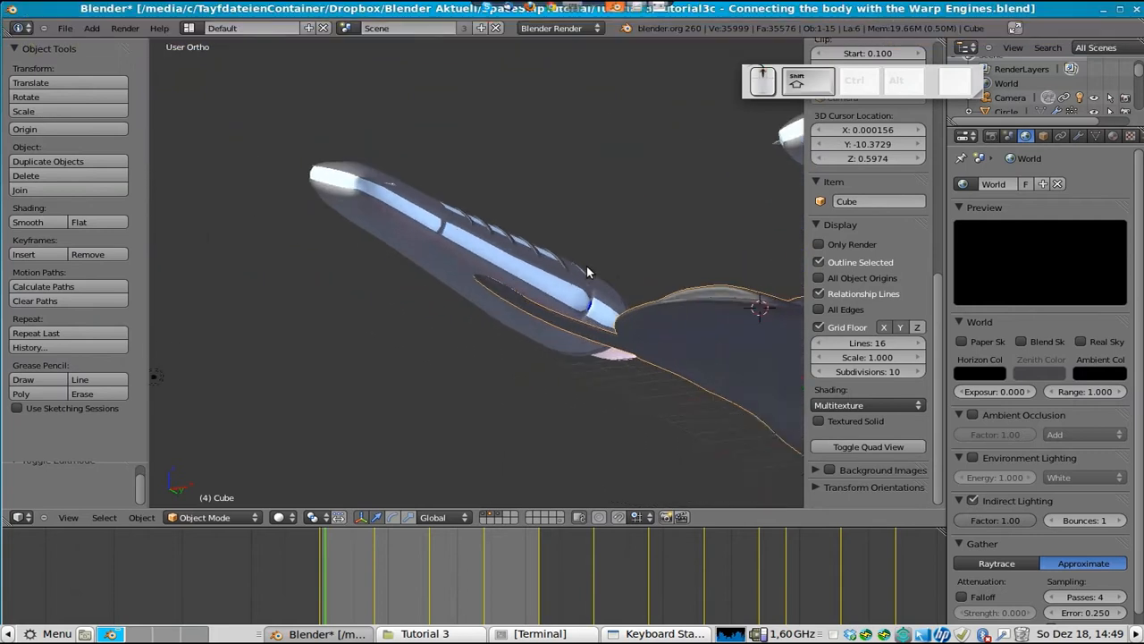
key("Tab")
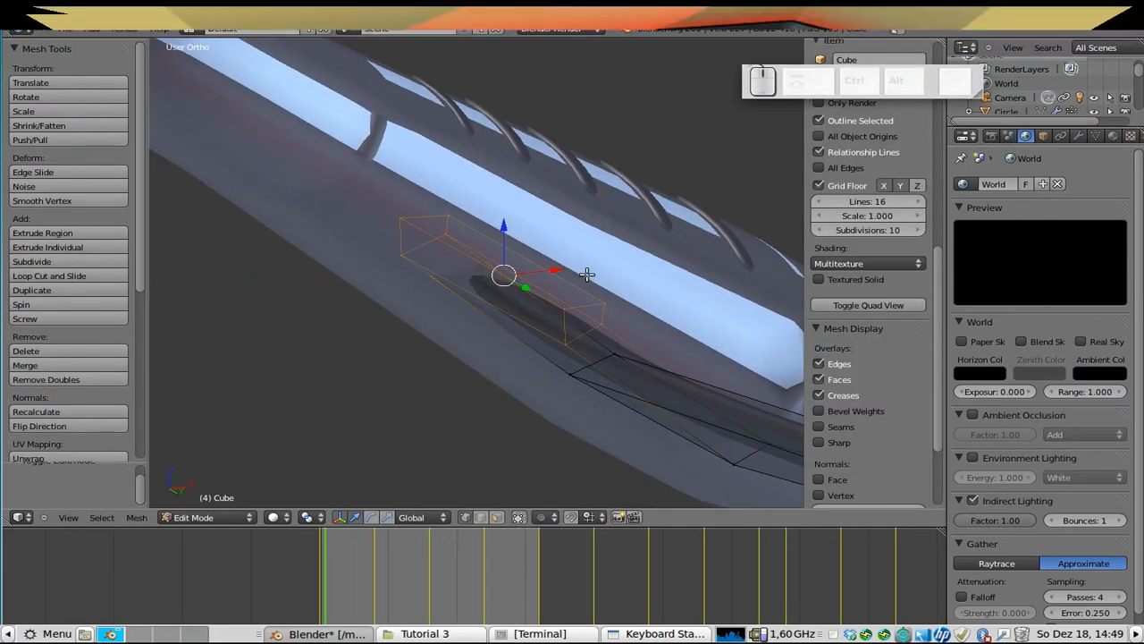
key("Tab")
middle_click_drag(596, 289, 551, 311)
middle_click_drag(625, 288, 417, 321, "shift")
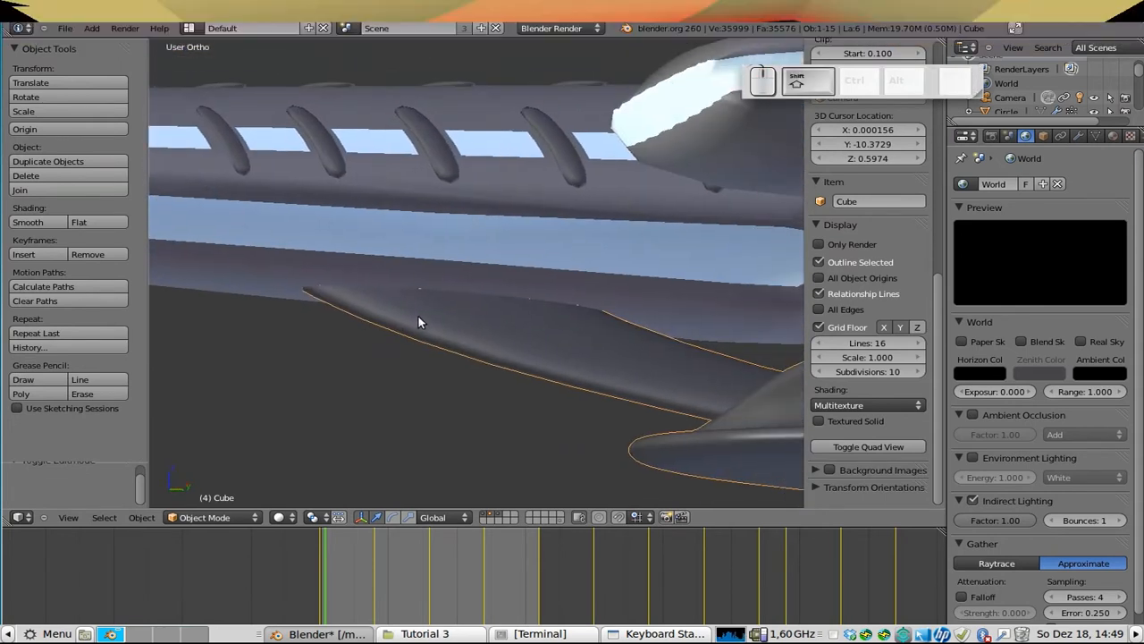
key("Tab")
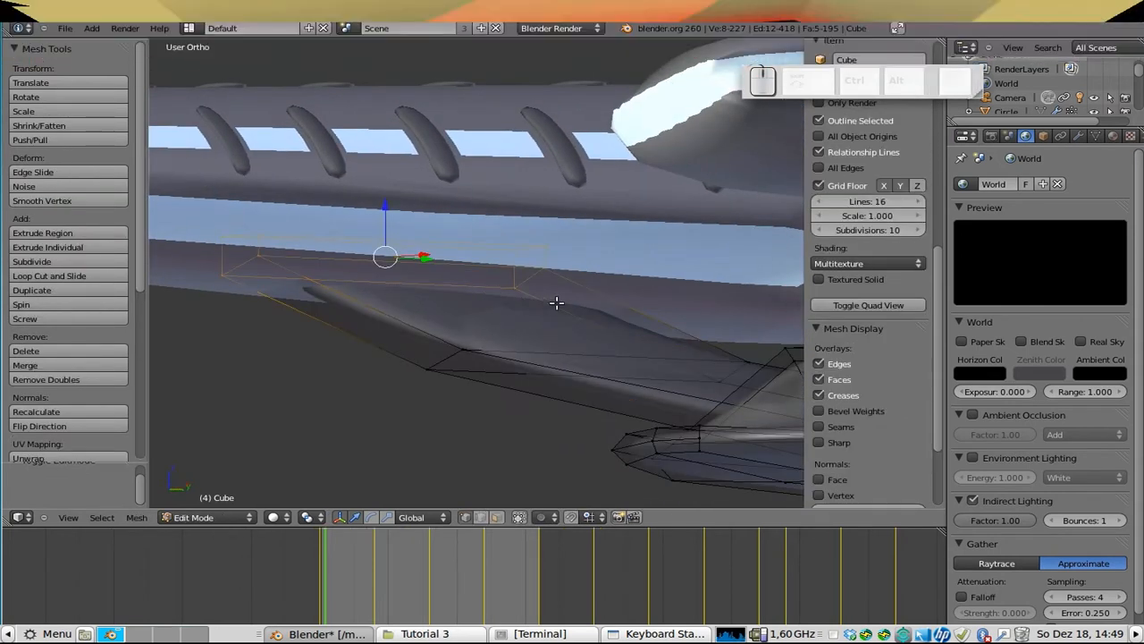
key("Tab")
key("Tab")
key("Tab")
middle_click_drag(309, 294, 329, 269)
key("Tab")
mouse_move(404, 287)
middle_mouse_down()
mouse_move(434, 258)
mouse_move(417, 263)
mouse_move(407, 286)
middle_mouse_up()
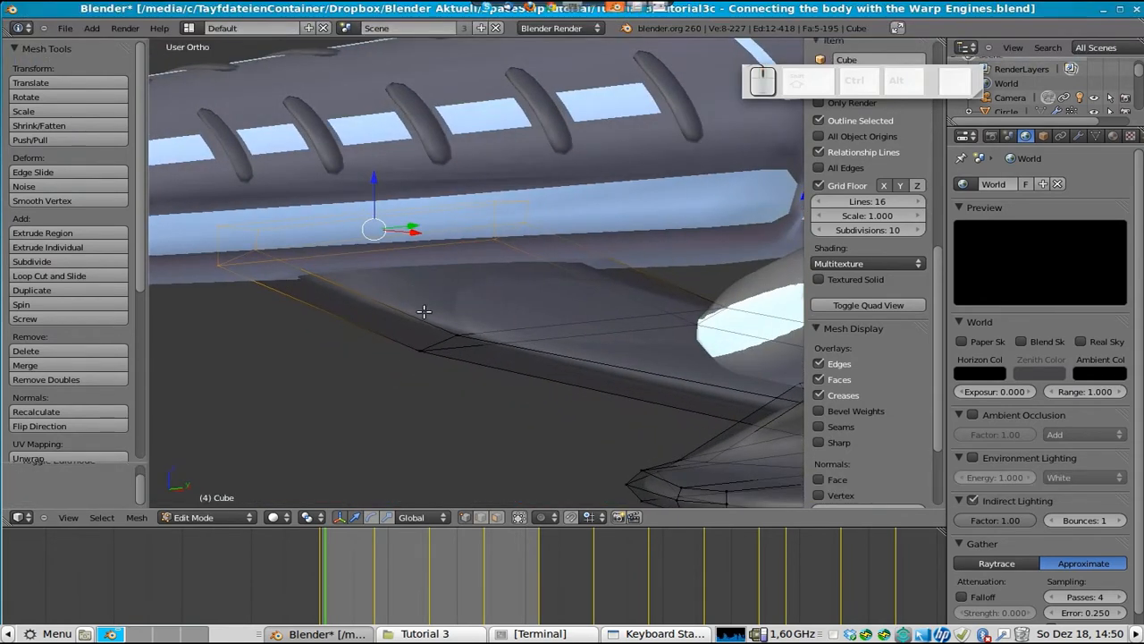
- Add a loop cut around the strut's upper section and slide it about -0.56, near the warp engine's surface
left_click(54, 276)
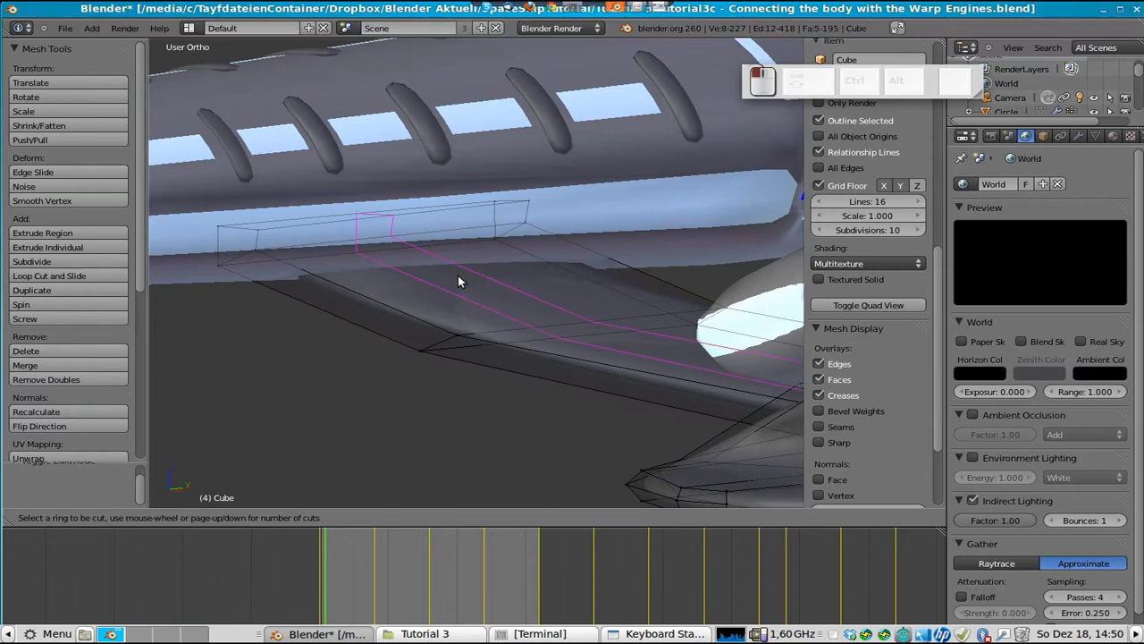
left_click(421, 289)
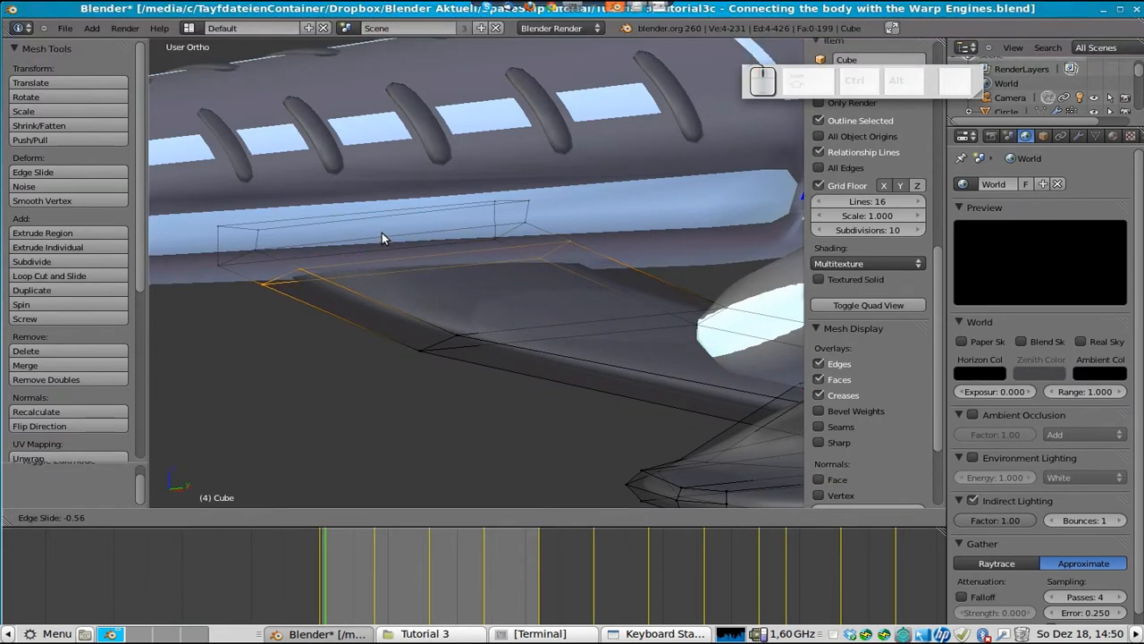
left_click(381, 235)
- Rotate the new edge loop by about 4.68° in top view to align it with the warp engine
key("KP_7")
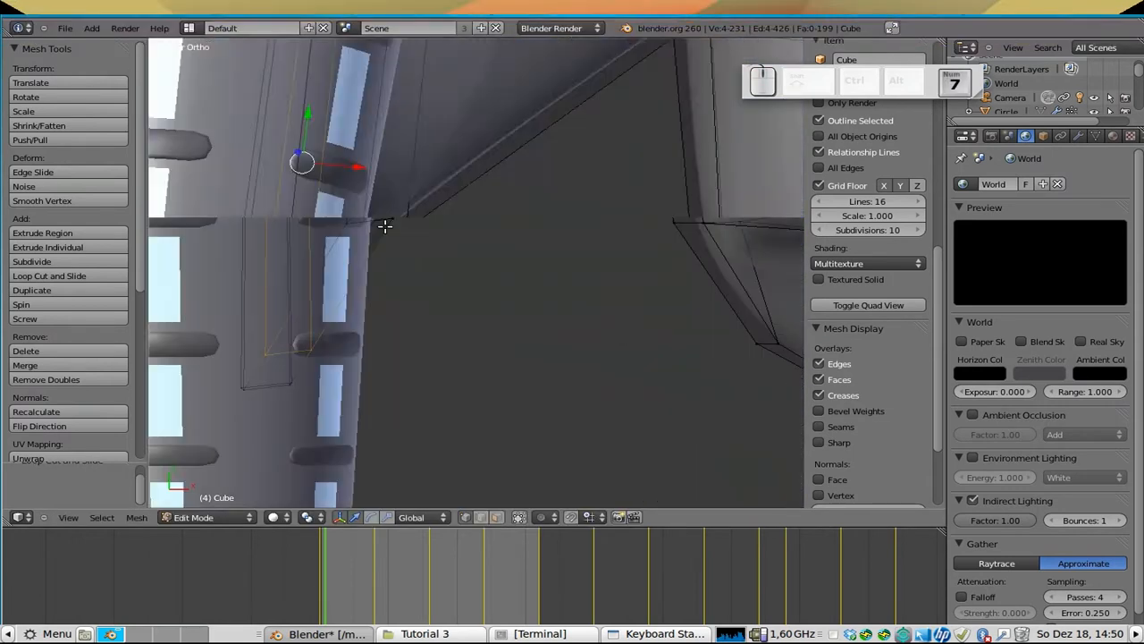
scroll(398, 169, "down", 3)
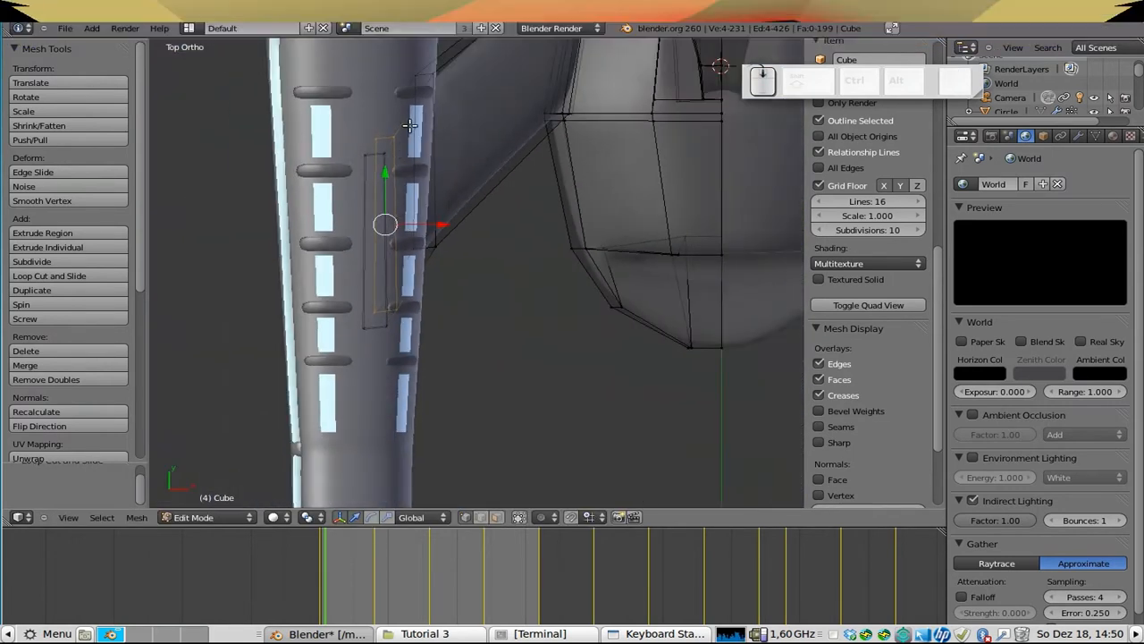
key("r")
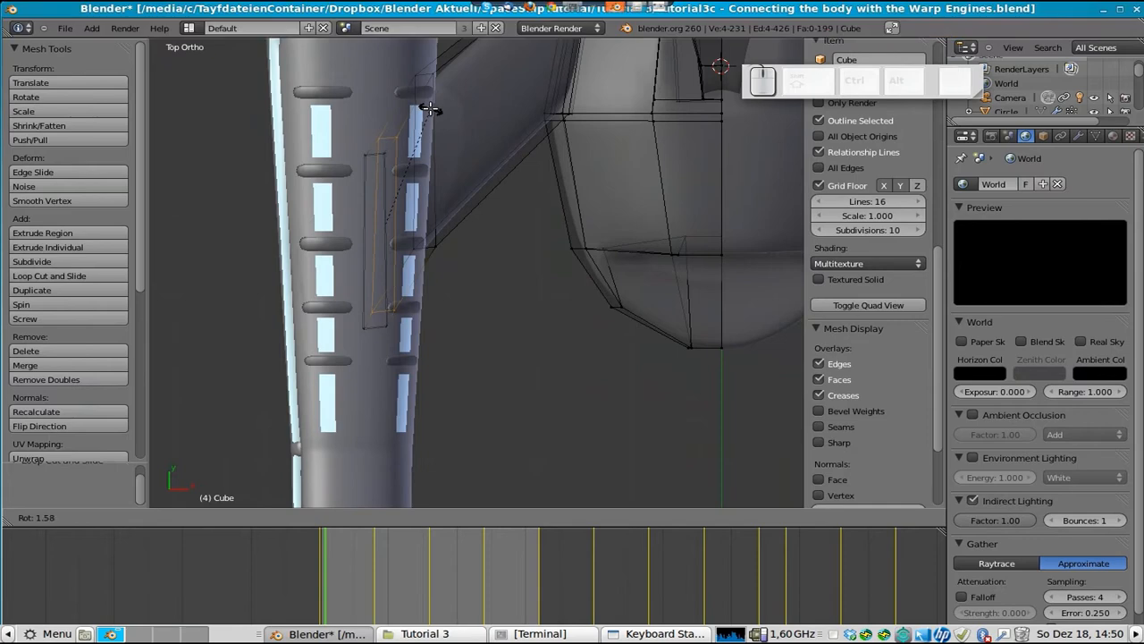
left_click(435, 111)
middle_click_drag(554, 266, 428, 137)
middle_click_drag(535, 253, 518, 214)
middle_click_drag(586, 277, 542, 309)
scroll(550, 304, "up", 4)
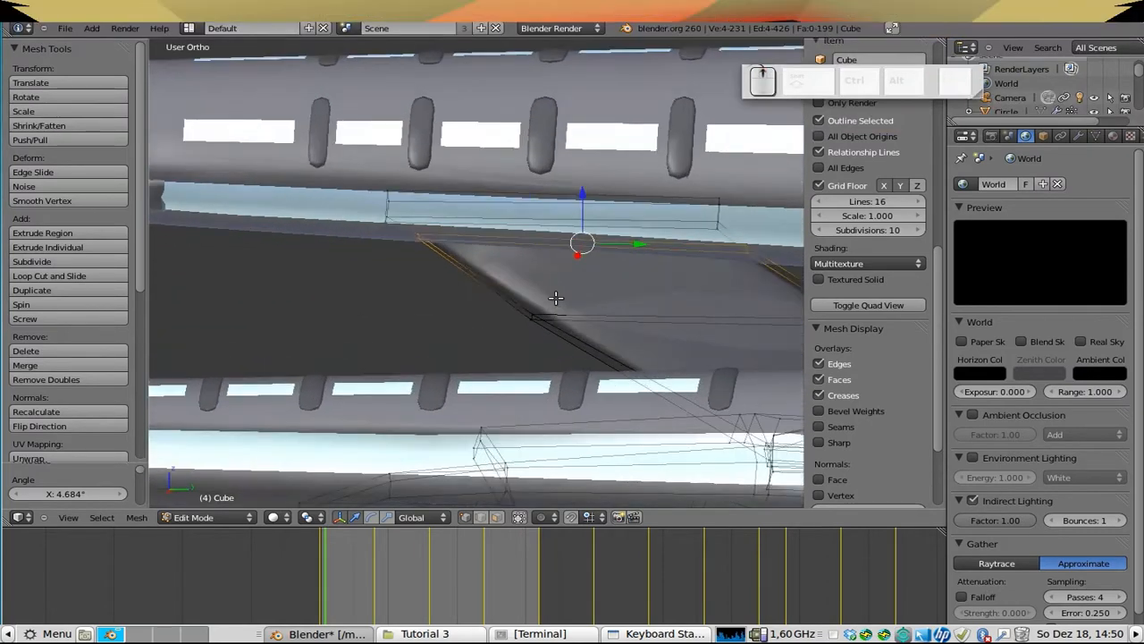
middle_click_drag(661, 236, 513, 271)
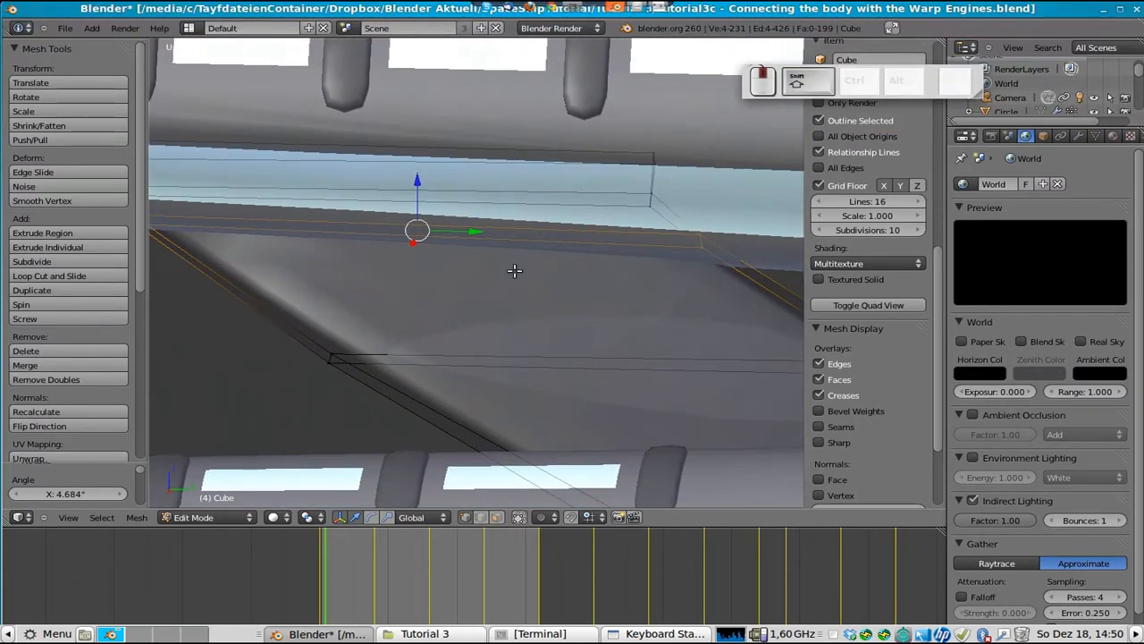
- Add another loop cut around the strut's upper section and slide it to about -0.88, just below the previous loop
mouse_move(418, 241)
middle_mouse_down()
mouse_move(421, 253)
mouse_move(501, 265)
mouse_move(421, 262)
middle_mouse_up()
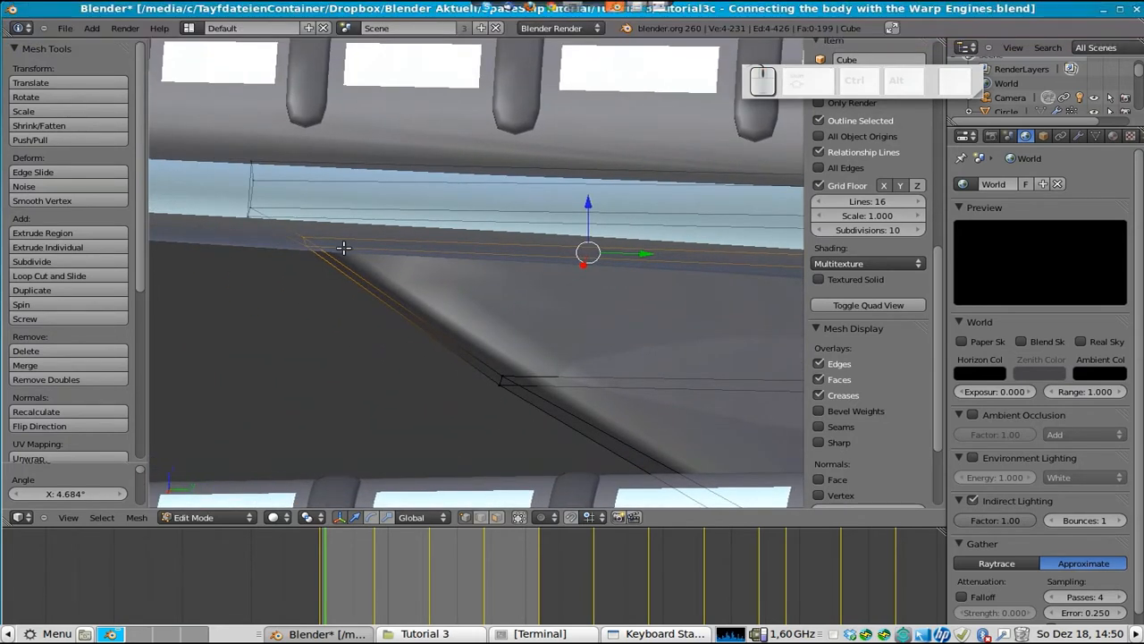
scroll(471, 231, "down", 4)
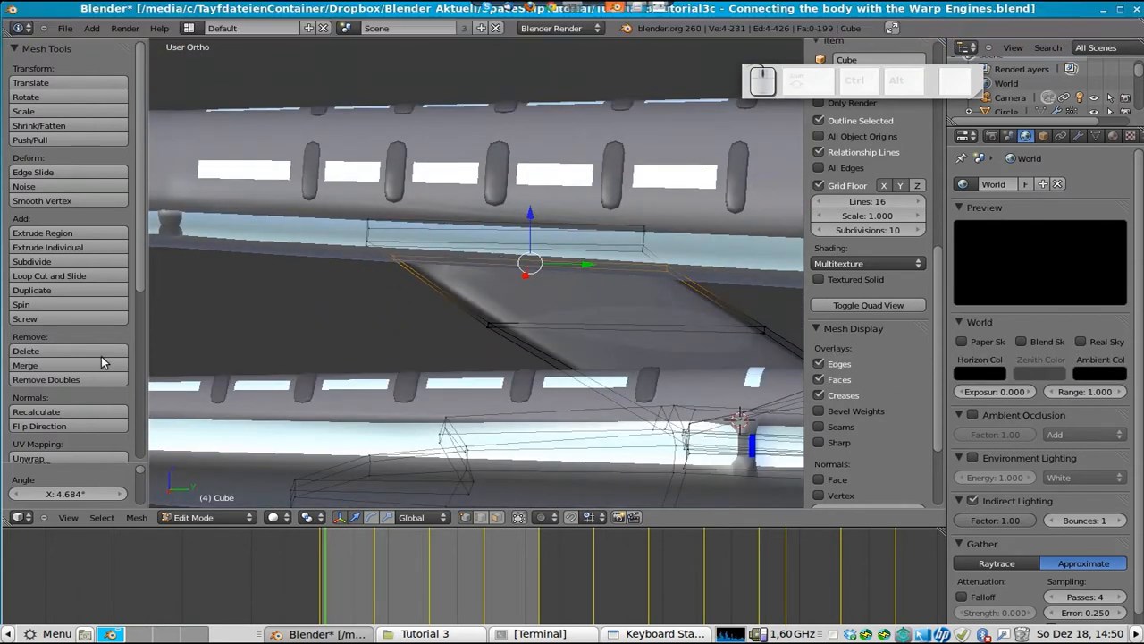
left_click(67, 276)
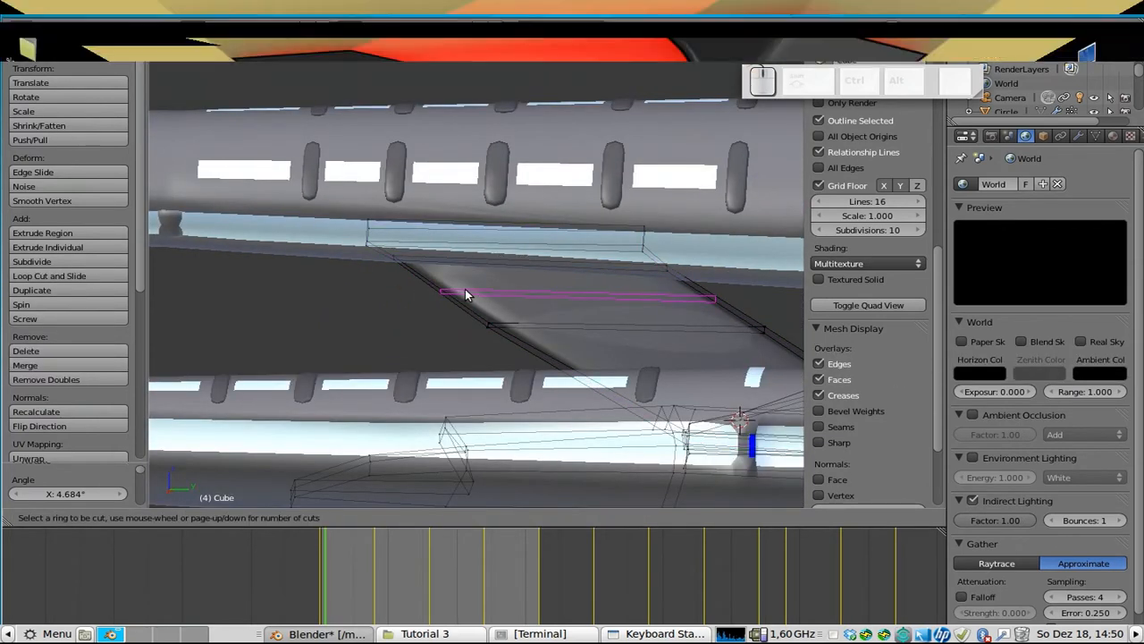
left_click(464, 289)
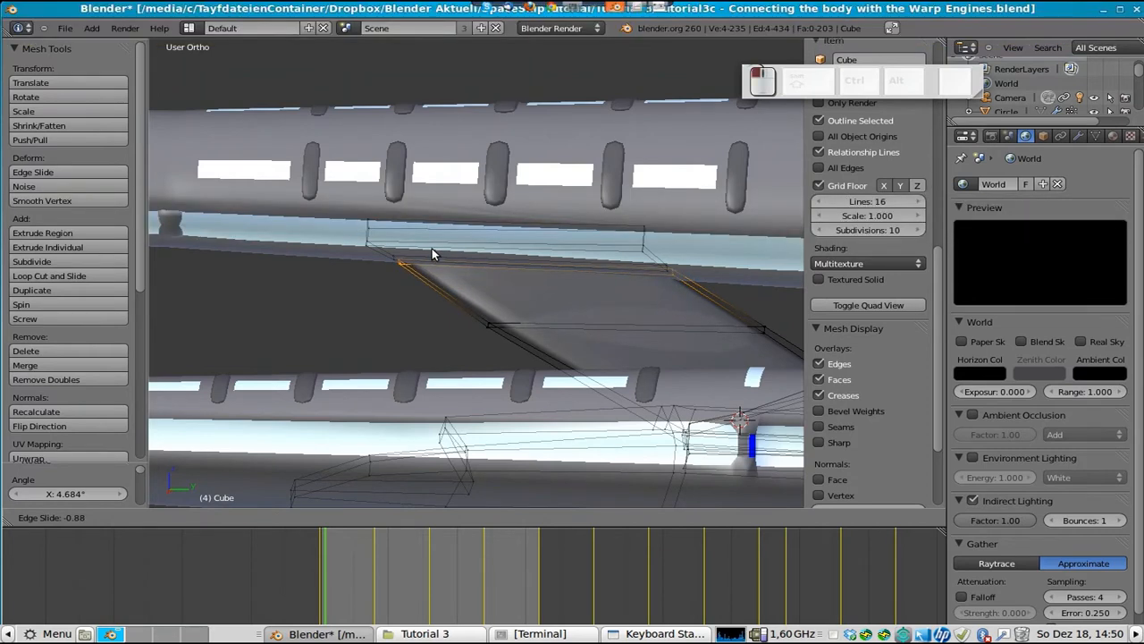
left_click(431, 247)
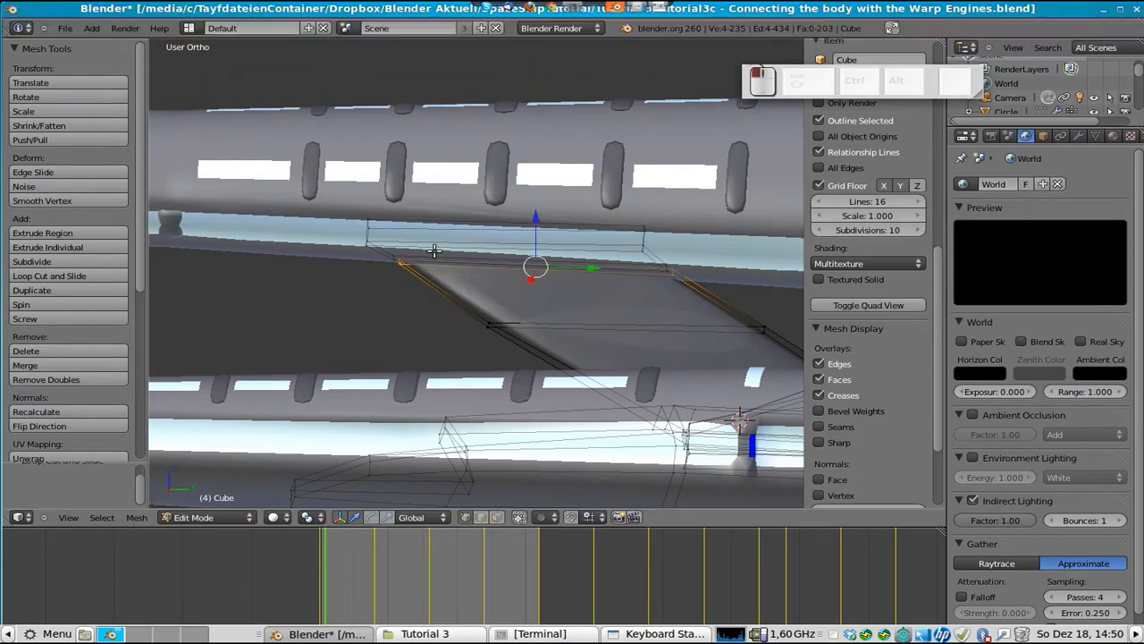
- In face selection mode, select the four narrow faces between the two new edge loops around the strut's upper end
left_click(498, 516)
middle_click_drag(467, 291, 667, 227)
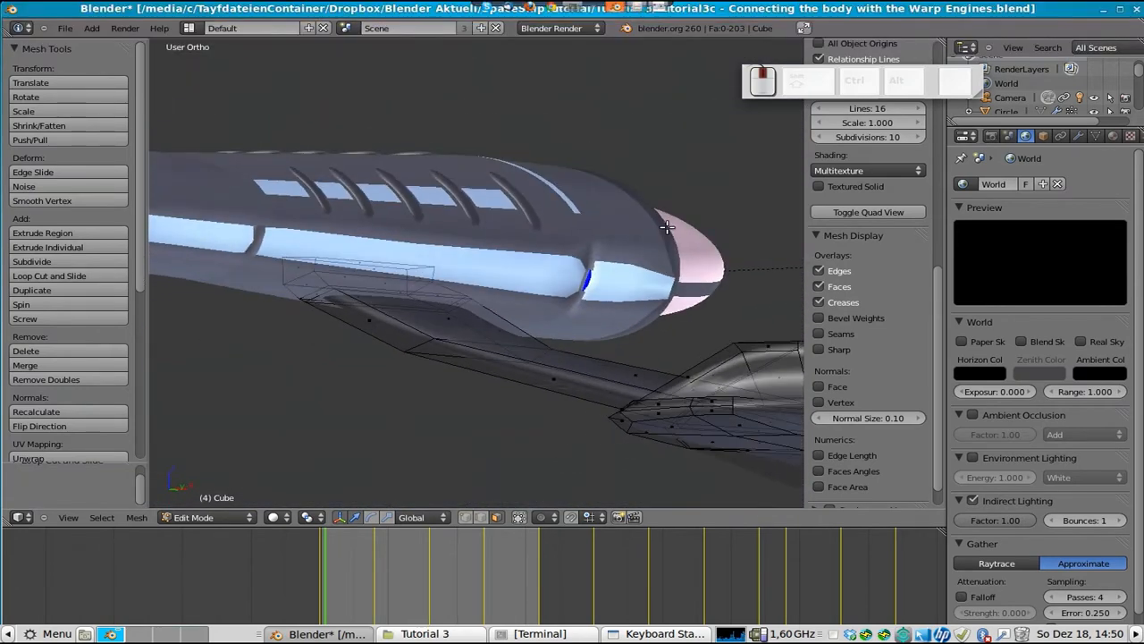
right_click(372, 292, "alt")
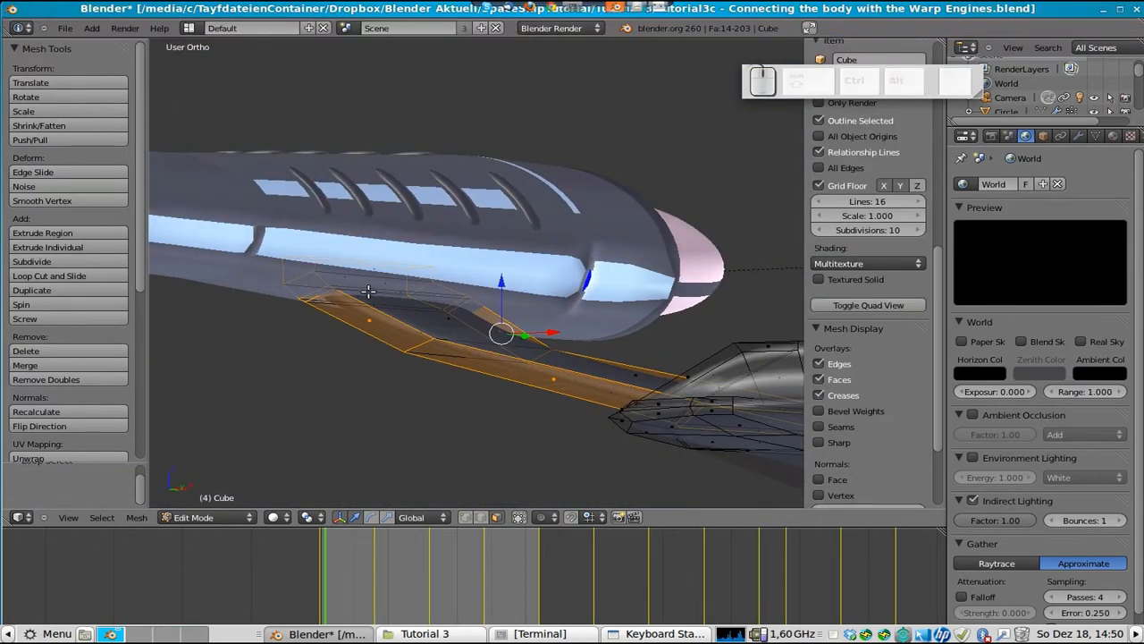
right_click(364, 289, "alt")
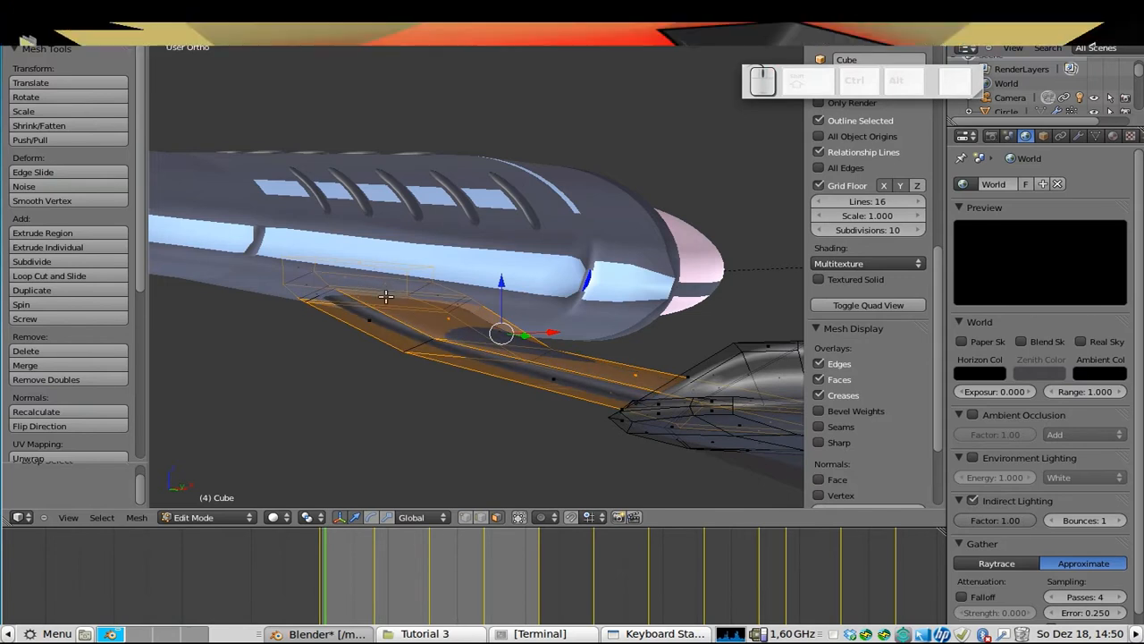
scroll(385, 296, "up", 6)
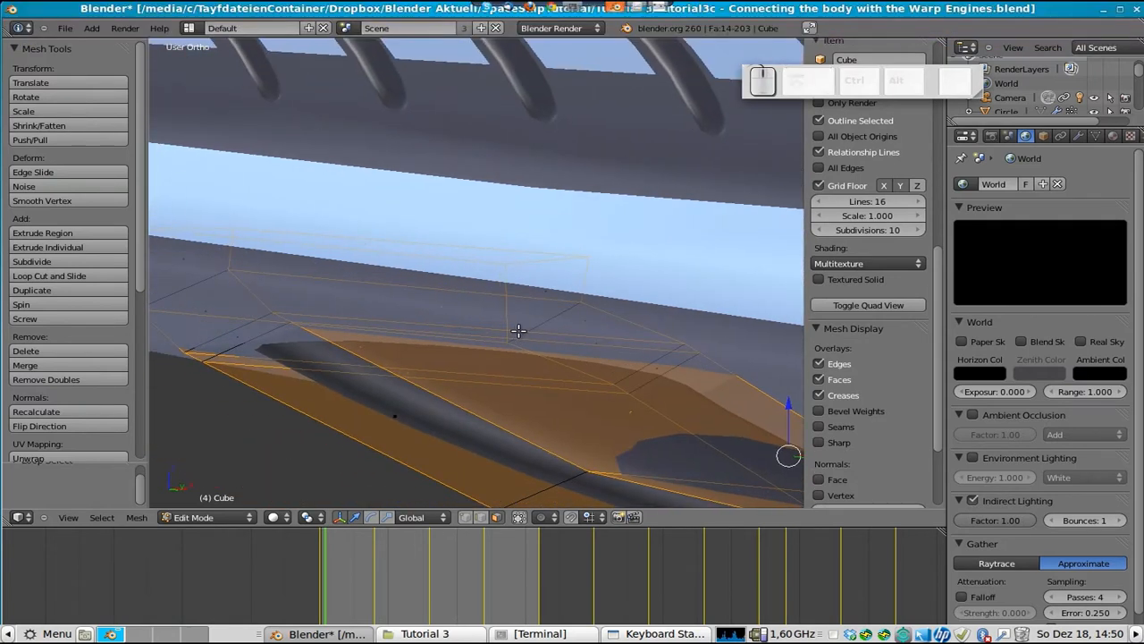
right_click(518, 331)
right_click(663, 364, "shift")
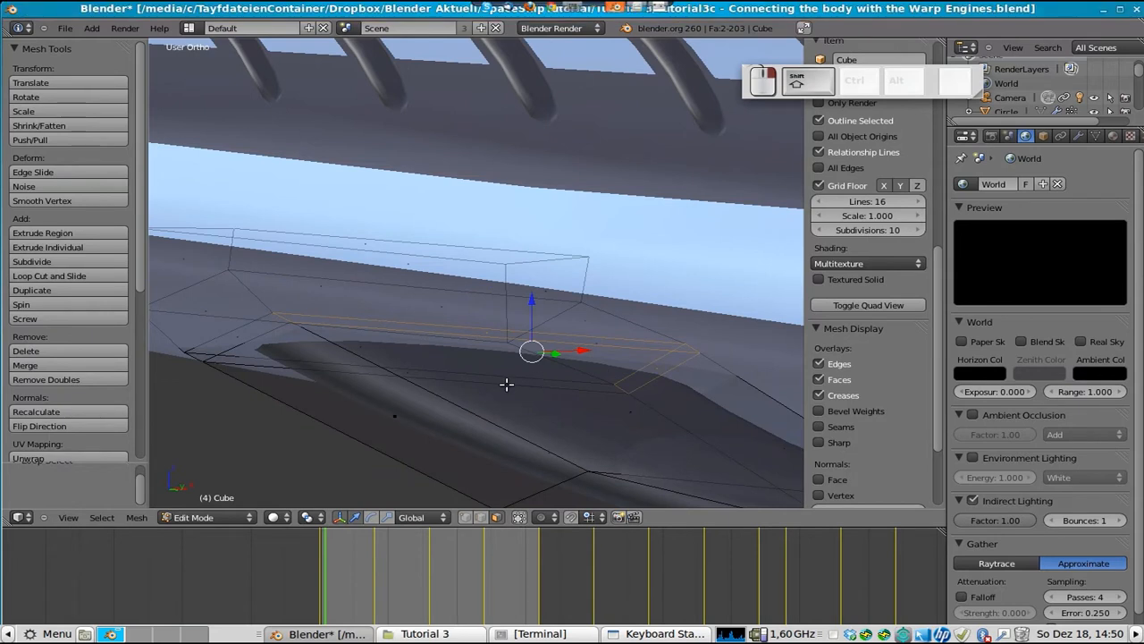
right_click(406, 373, "shift")
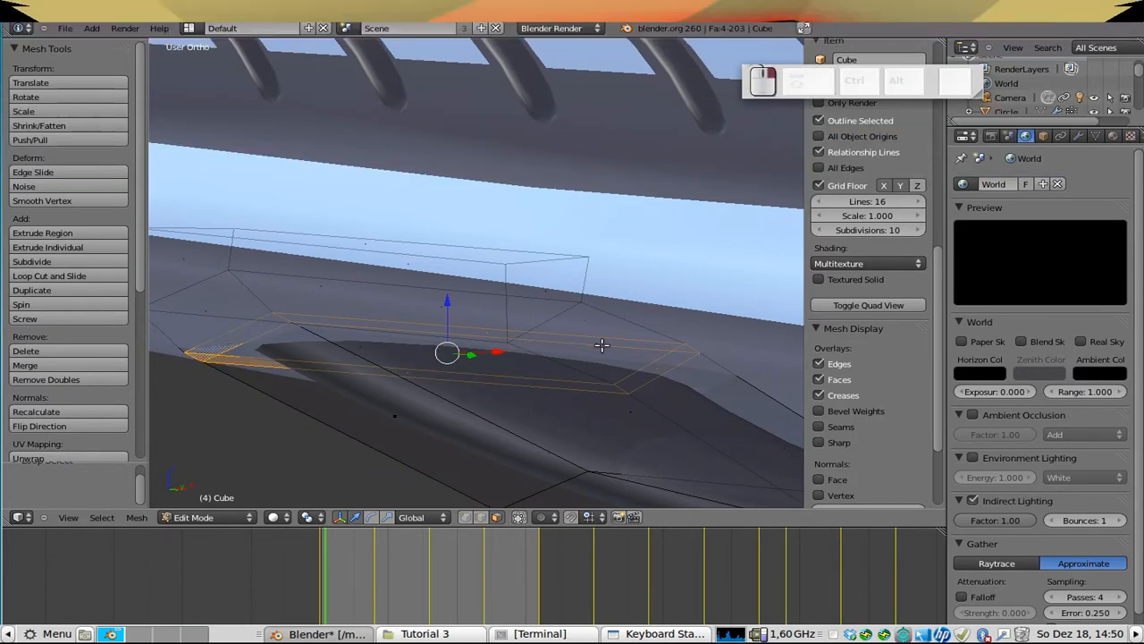
middle_click_drag(601, 345, 617, 340)
- Add a new material slot to the body, create a material in it, and make its diffuse color black
left_click(1112, 137)
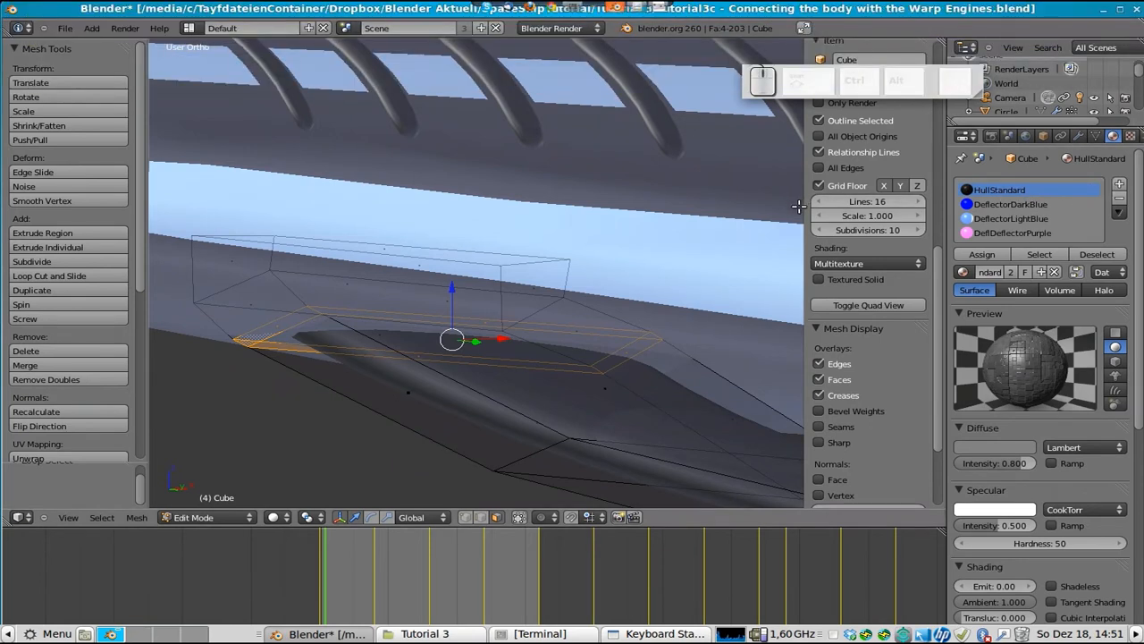
left_click(1118, 186)
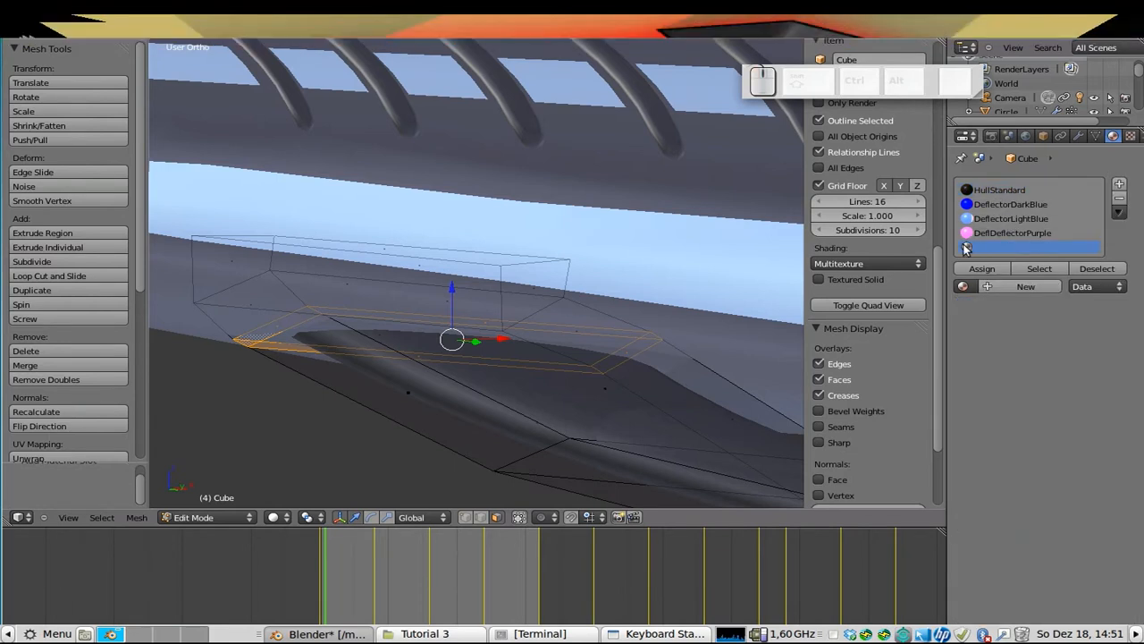
left_click(997, 190)
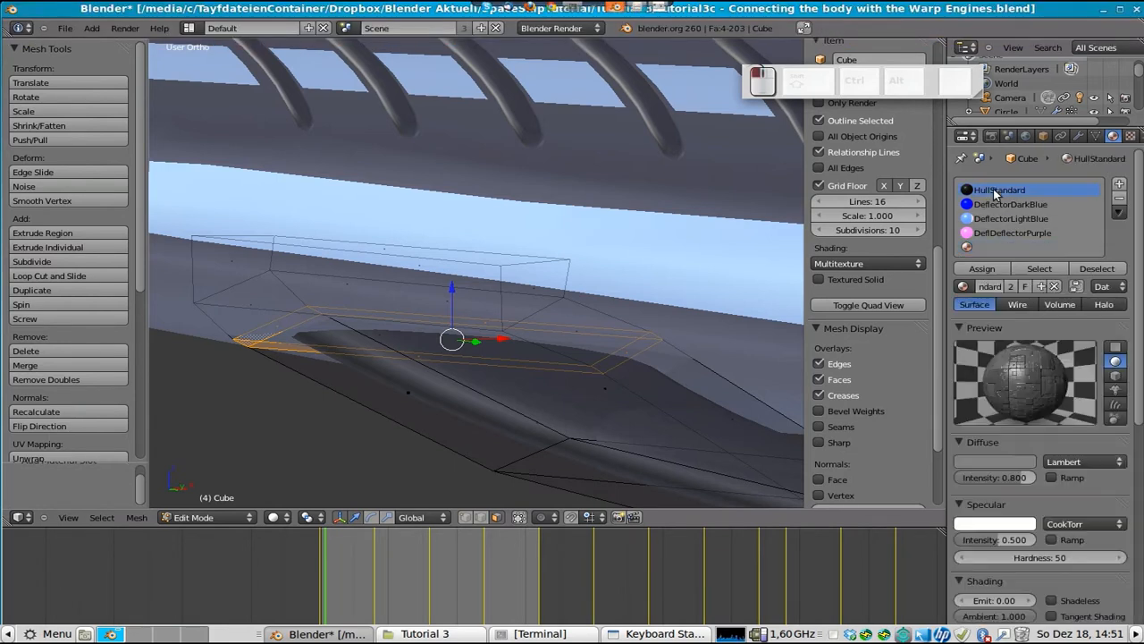
left_click(987, 248)
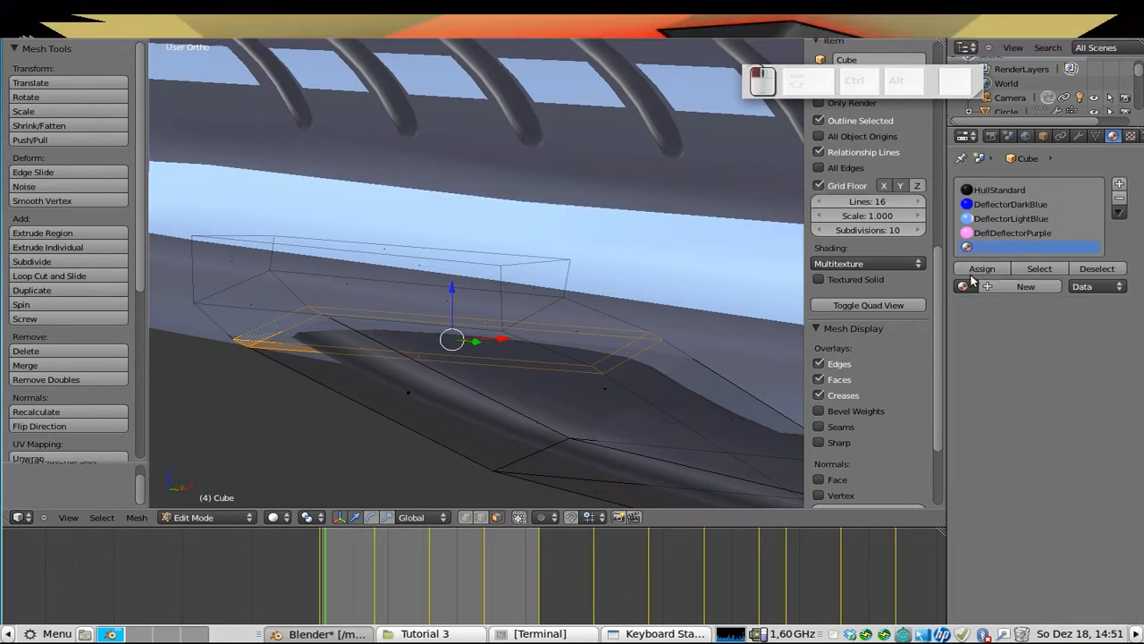
left_click(1019, 286)
left_click(990, 461)
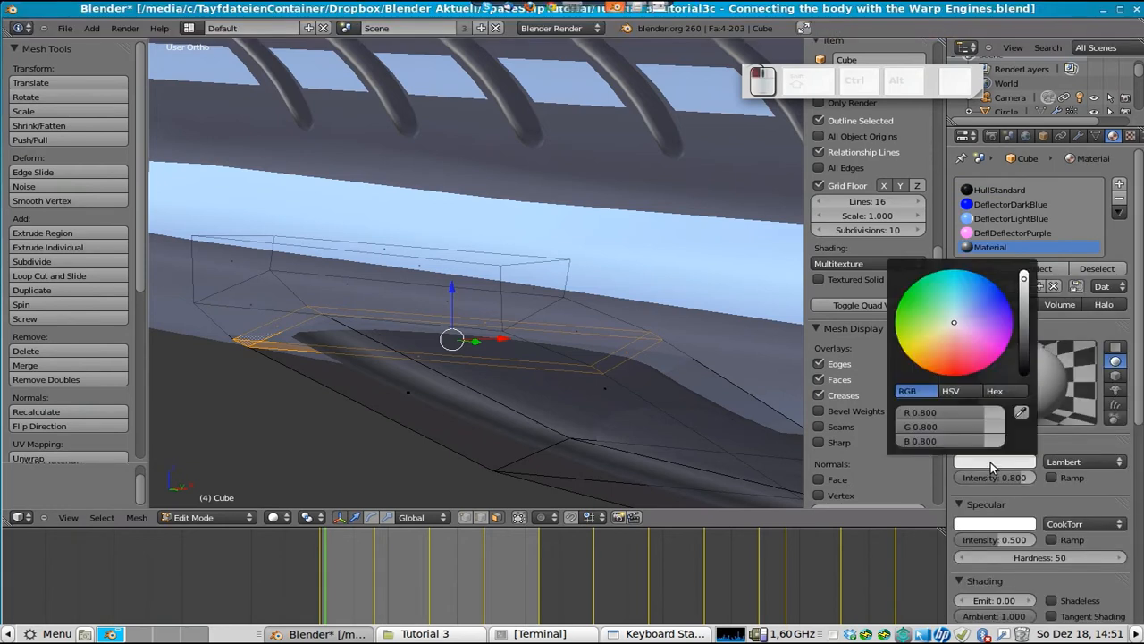
left_click(992, 461)
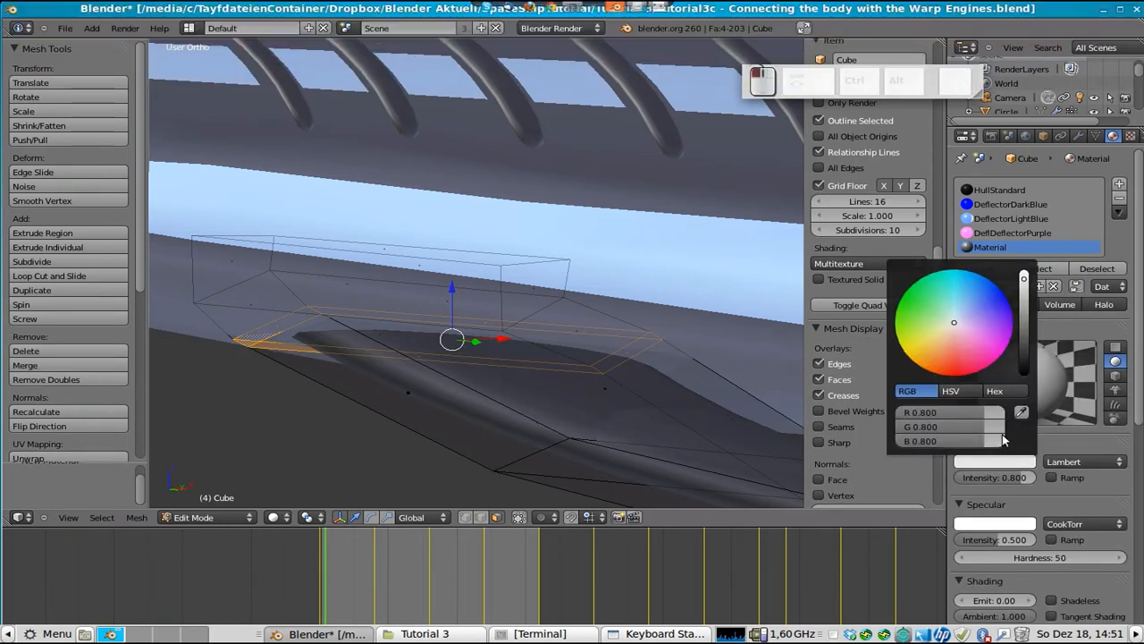
left_click(1026, 374)
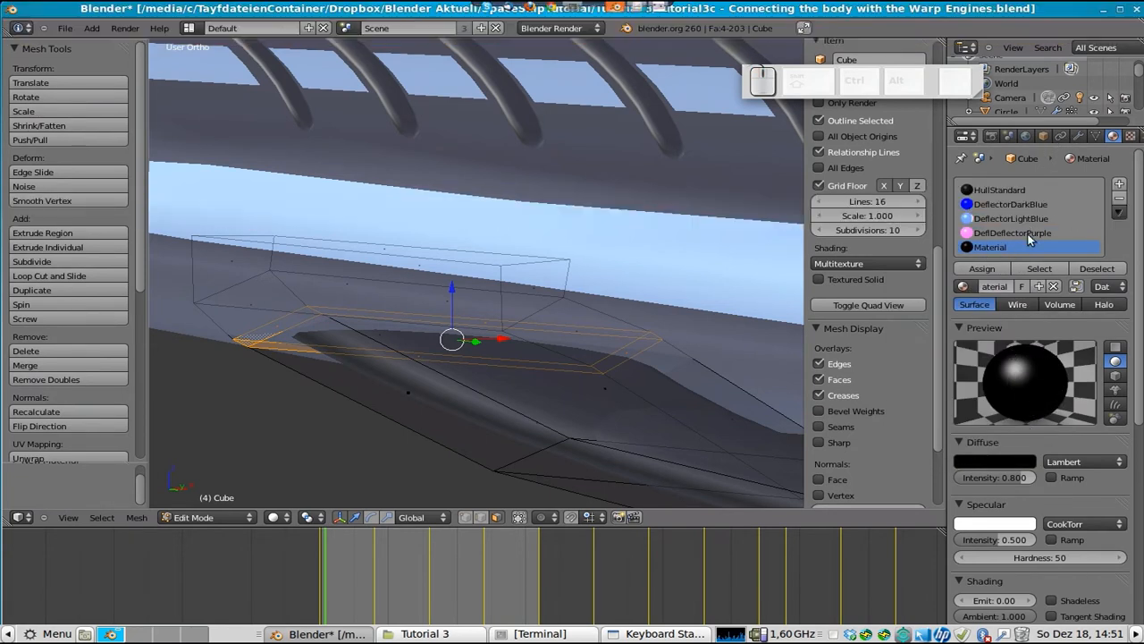
- Rename the new black material as ConnectionWarpEngines
type("O")
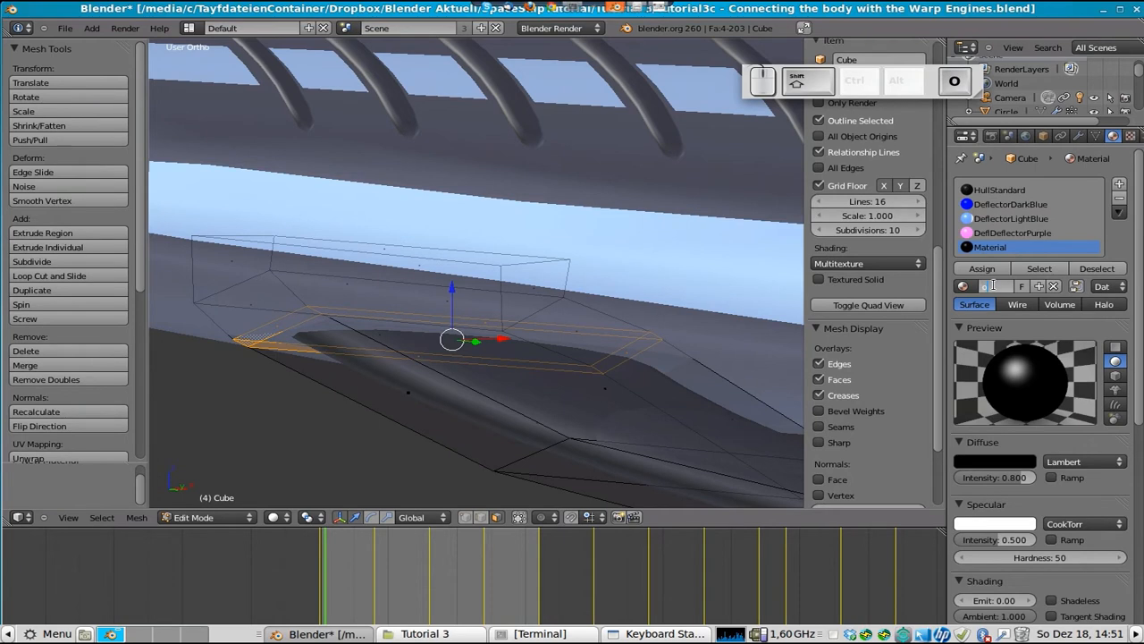
type("c")
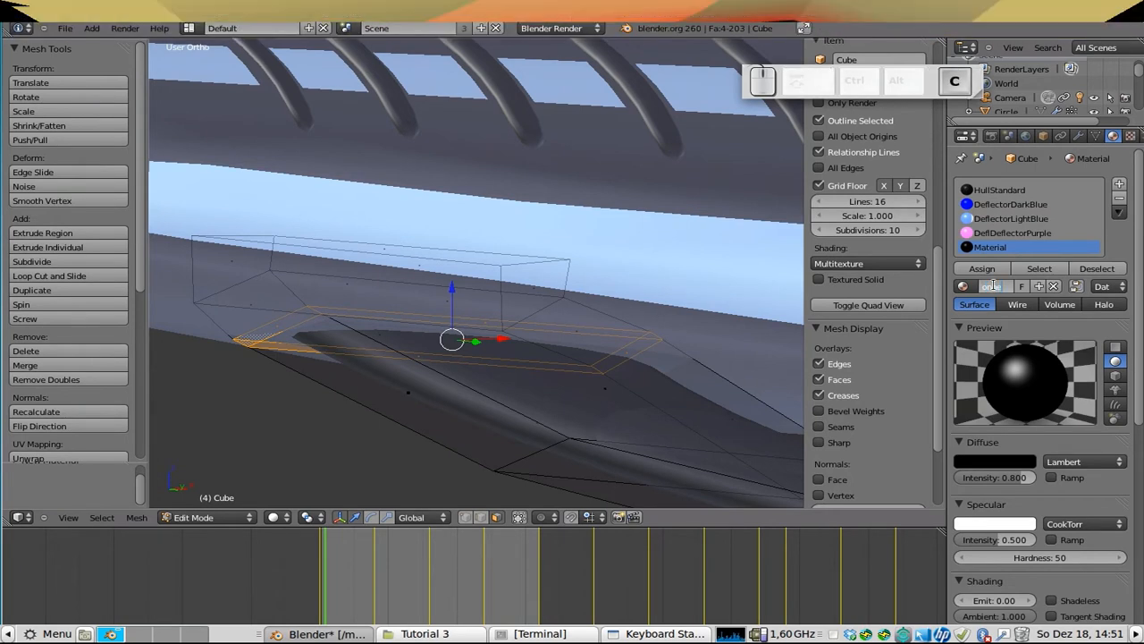
type("ionWar")
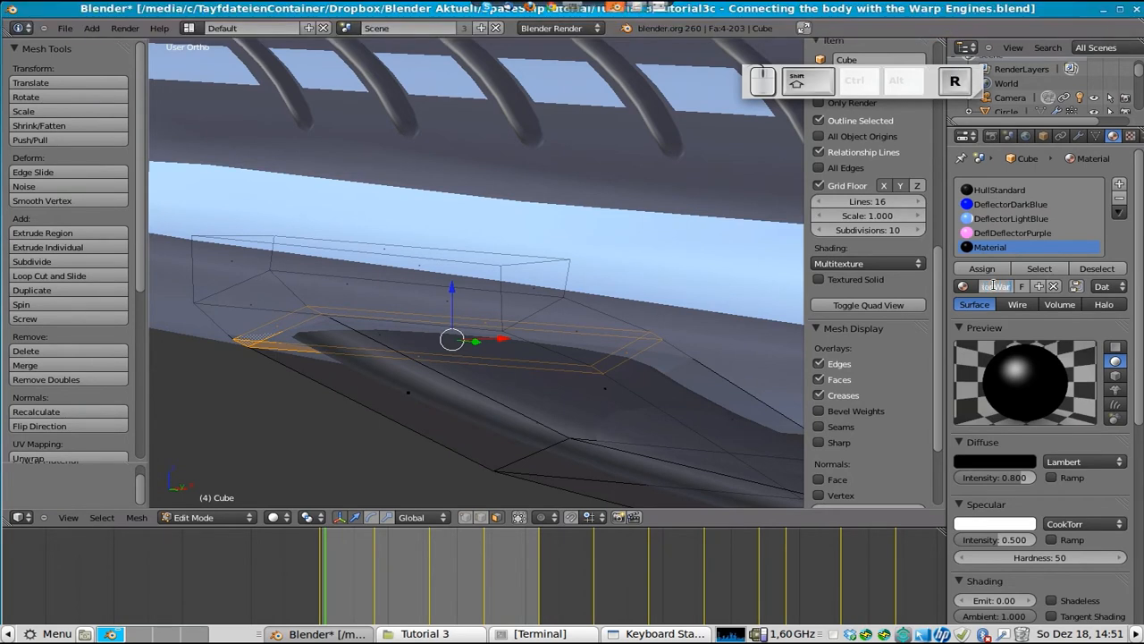
type("pEngines")
key("Return")
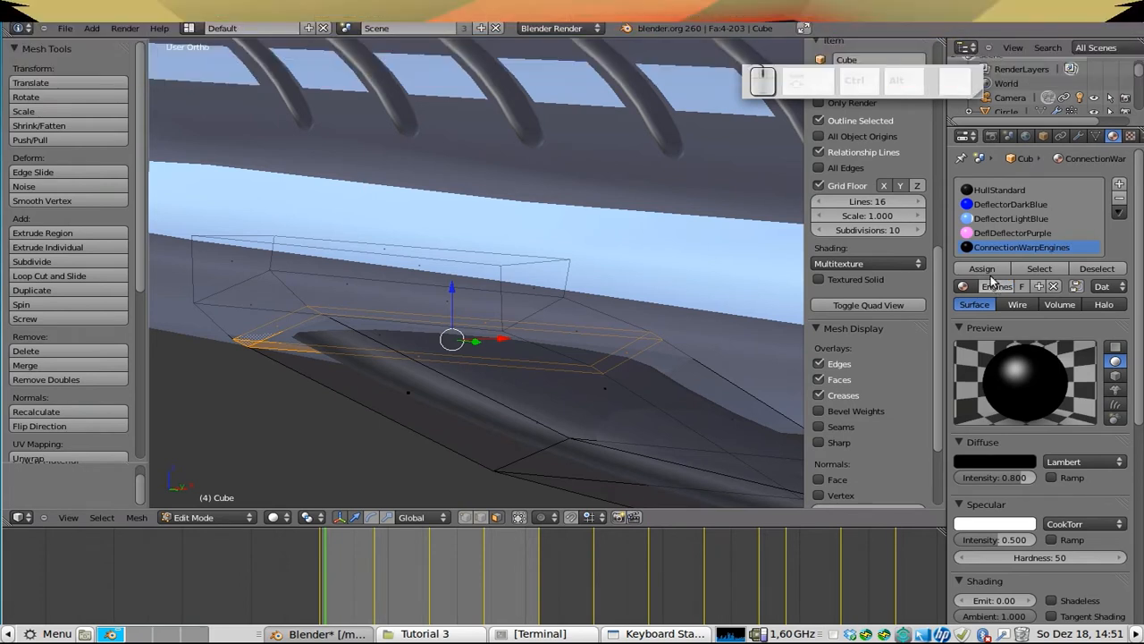
- Add a Clouds texture to the ConnectionWarpEngines material and set its noise basis to Cell Noise
left_click(1132, 136)
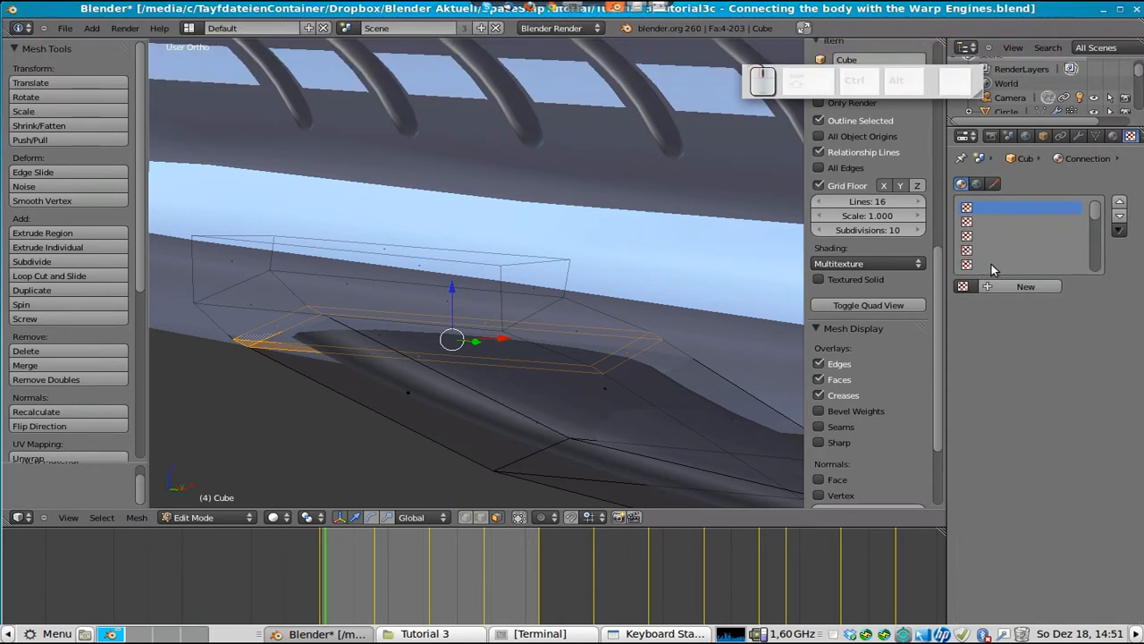
left_click(1005, 284)
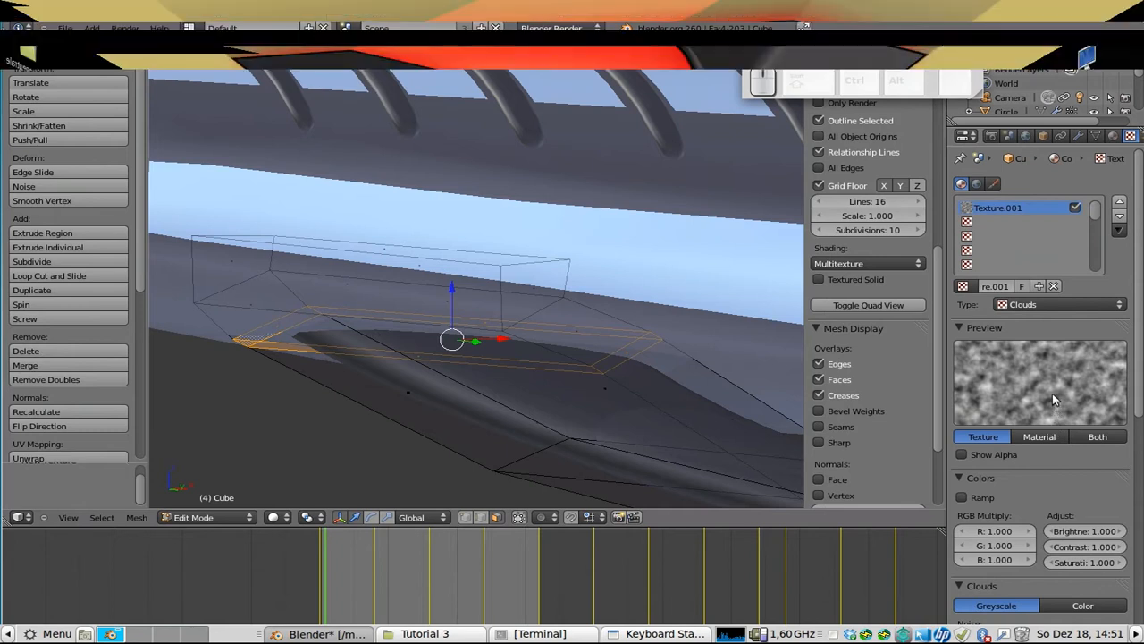
left_click(1098, 307)
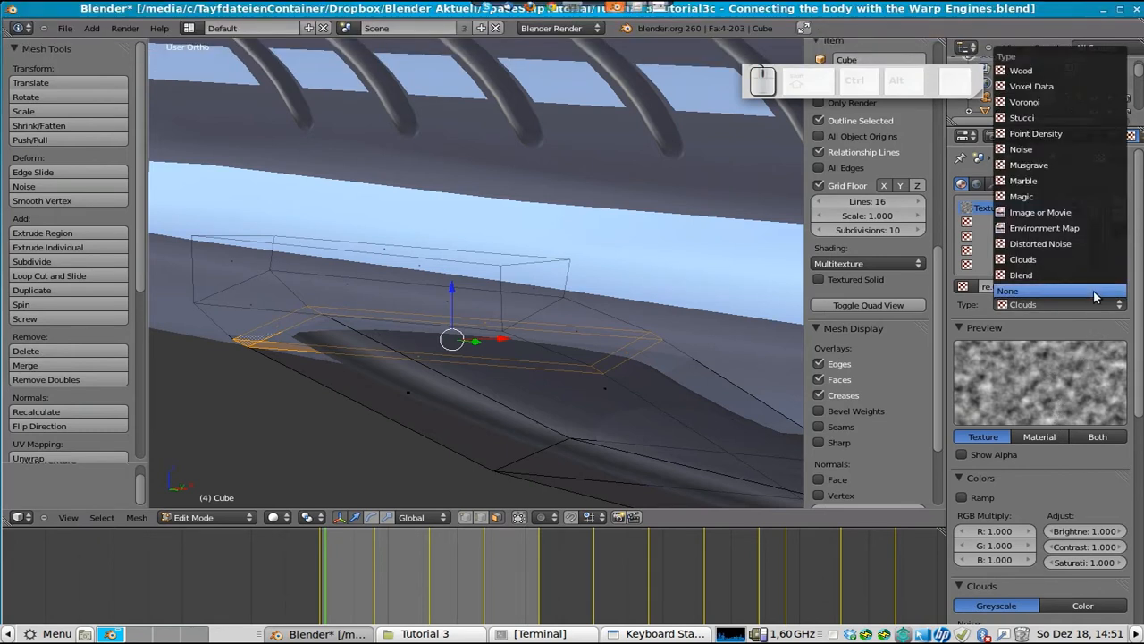
left_click(1023, 259)
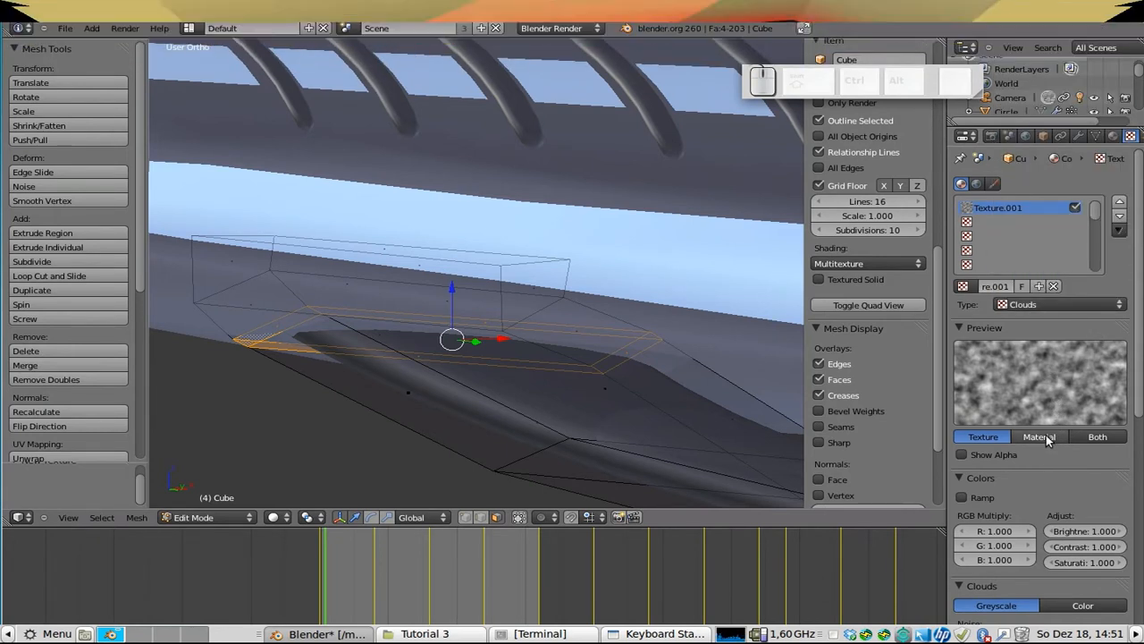
scroll(1026, 370, "down", 5)
scroll(1026, 369, "up", 3)
scroll(1054, 434, "down", 6)
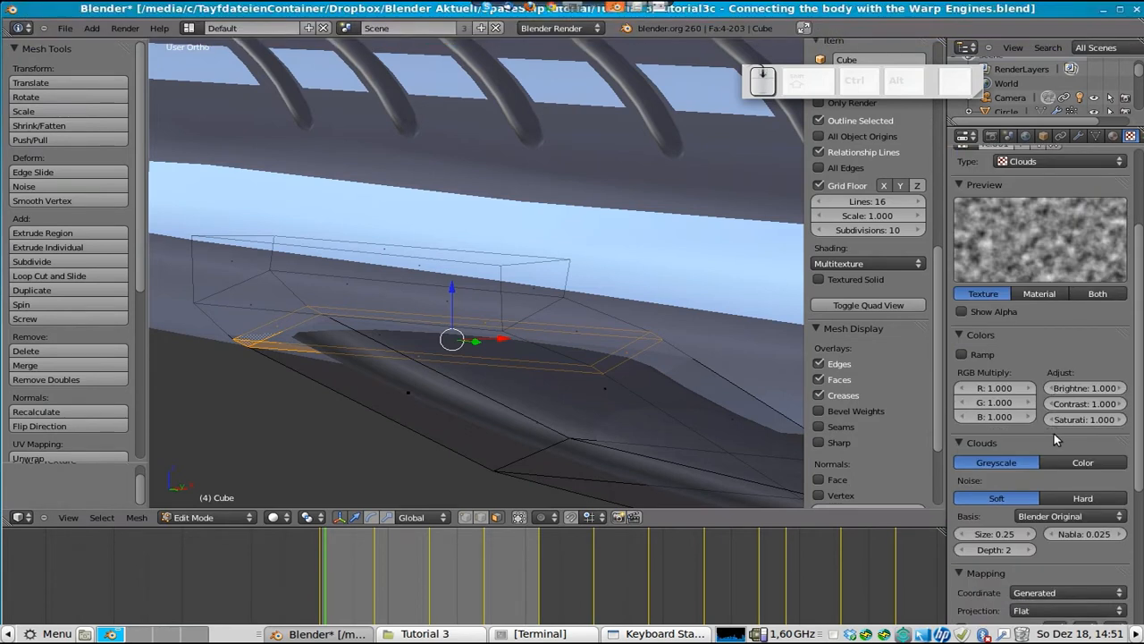
left_click(1072, 430)
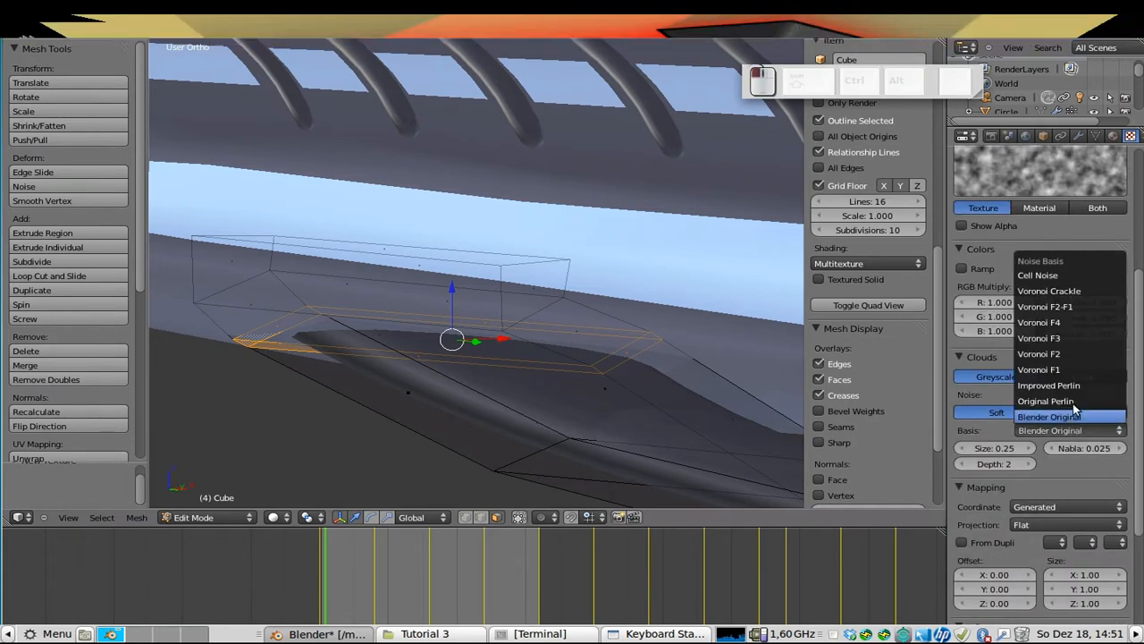
left_click(1068, 277)
- Change the Clouds texture's influence color to a very dark grey
scroll(1019, 447, "down", 7)
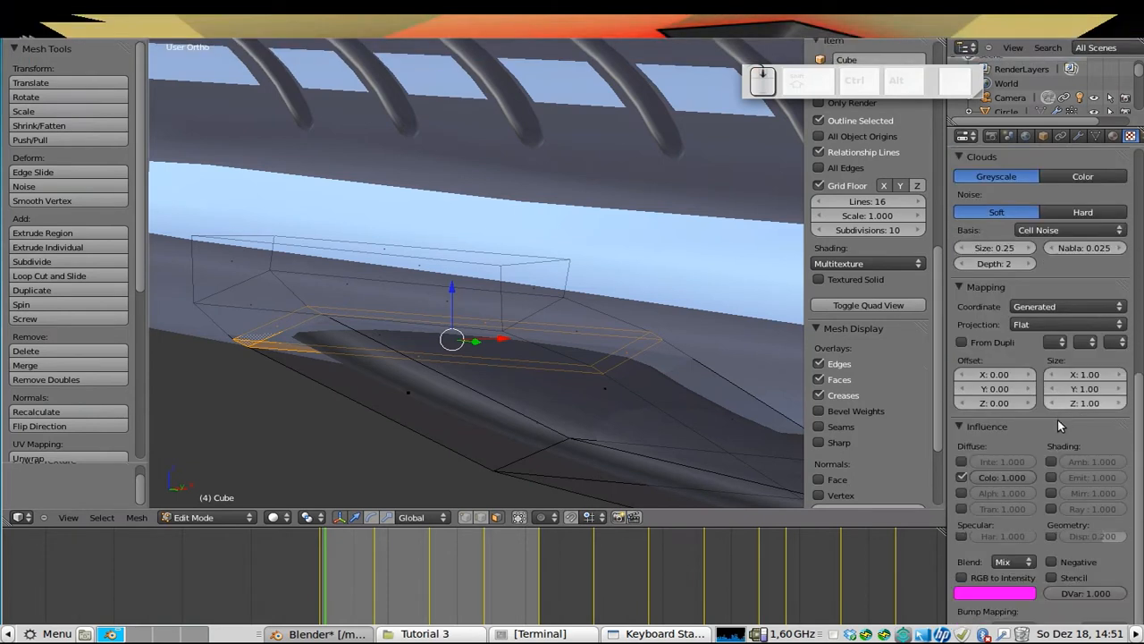
left_click(995, 593)
left_click_drag(1026, 493, 951, 461)
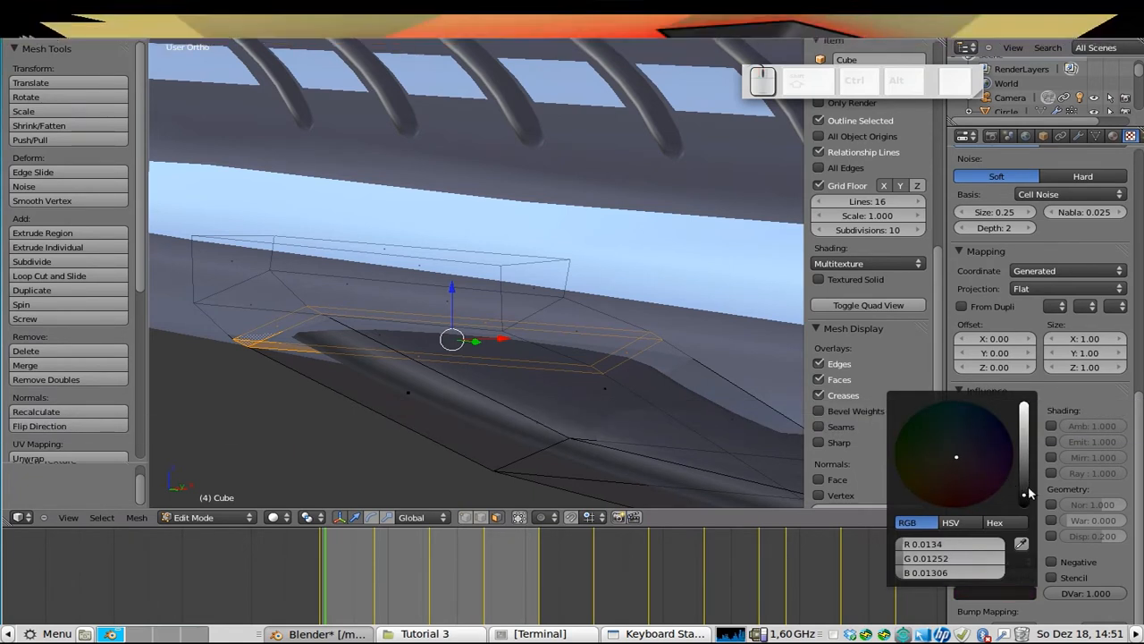
left_click_drag(1026, 493, 1027, 492)
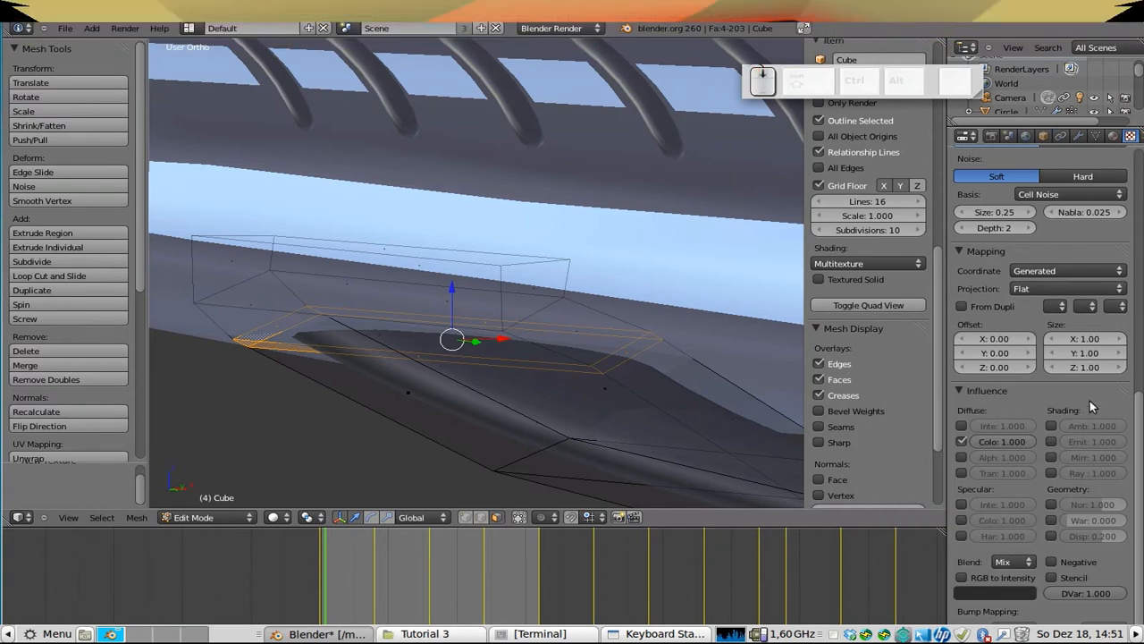
- Enable the Clouds texture's Normal influence and set it to 2
scroll(1078, 529, "up", 5)
scroll(1067, 458, "down", 3)
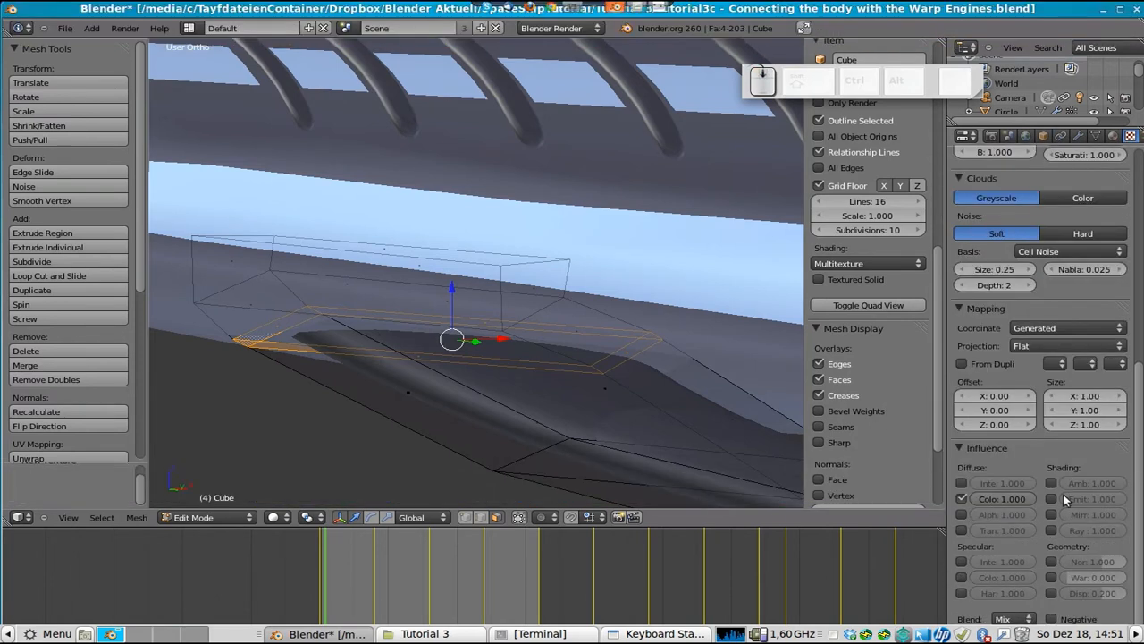
left_click(1090, 563)
type("2")
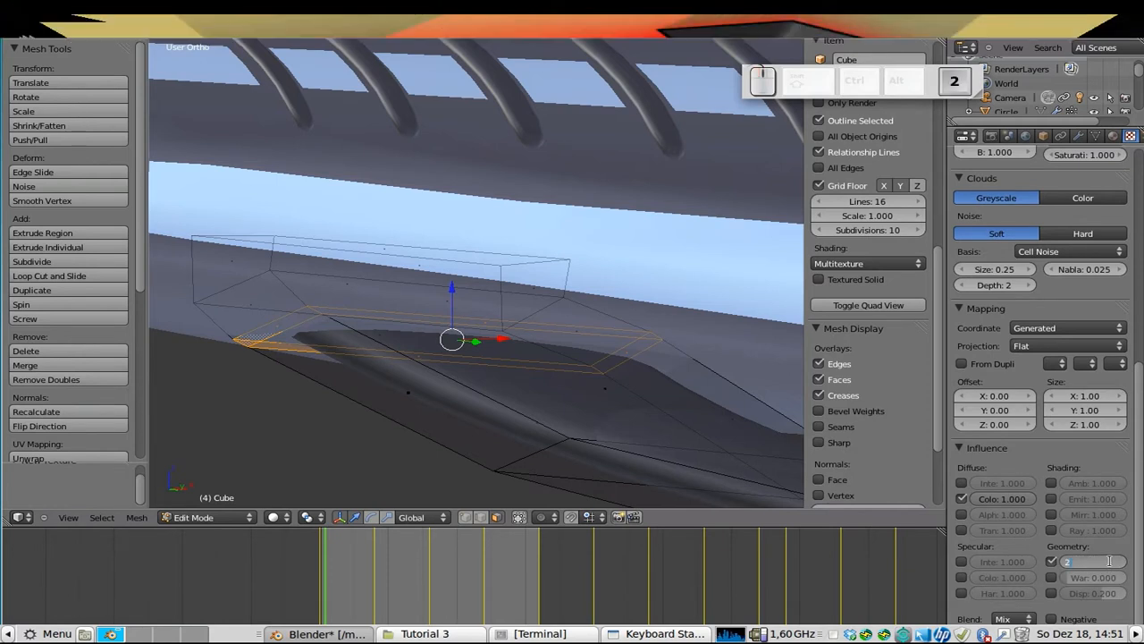
key("Return")
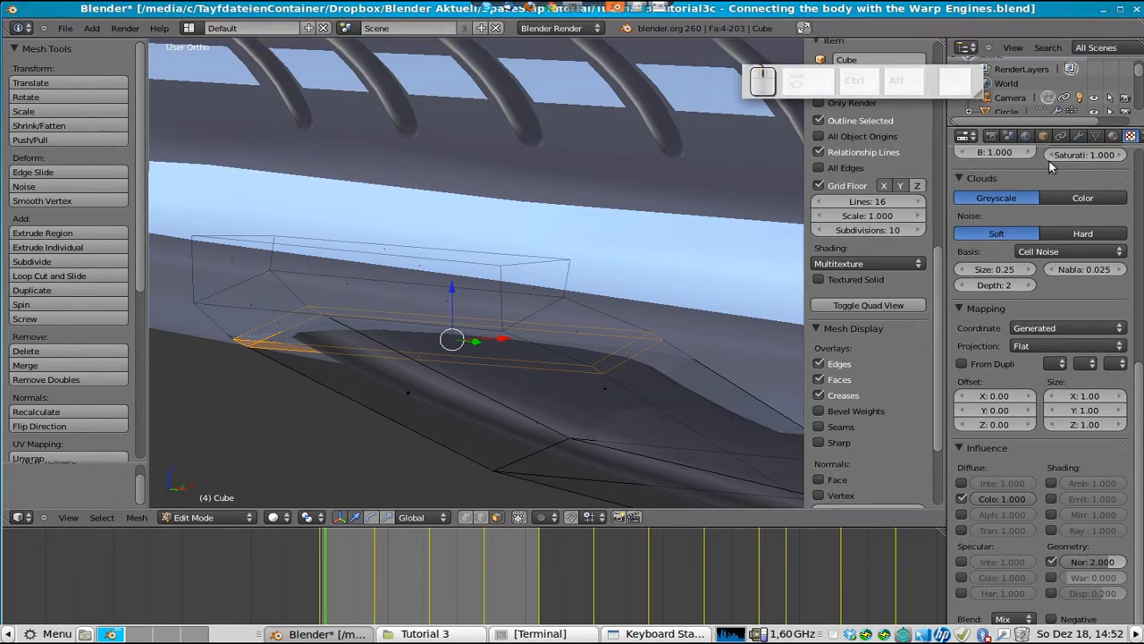
scroll(1058, 227, "up", 10)
scroll(1058, 227, "up", 3)
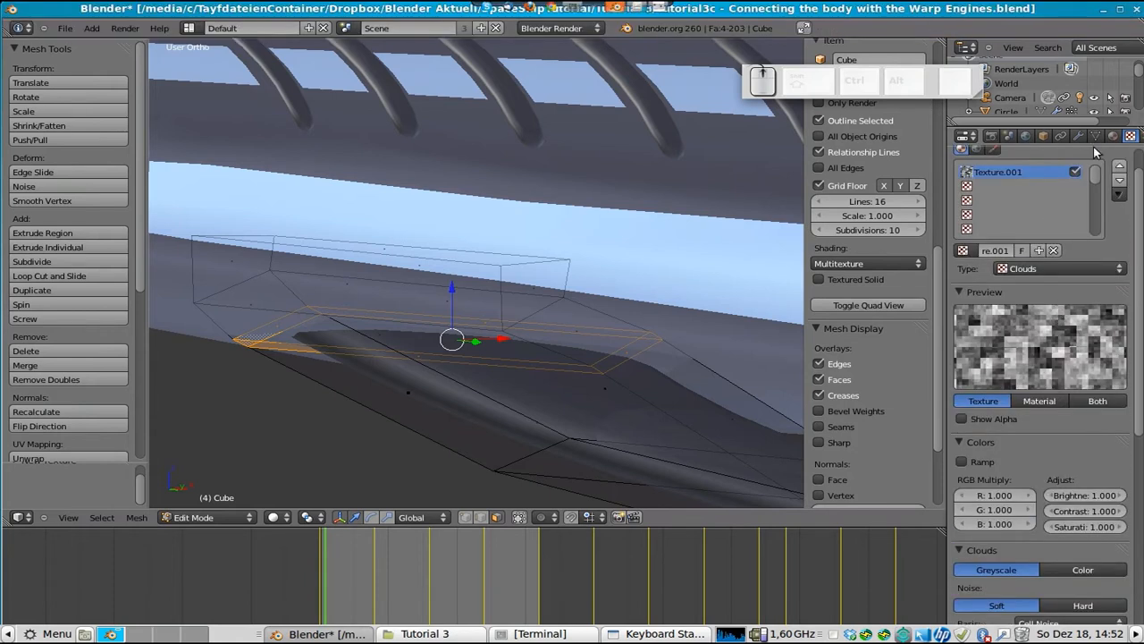
- Rename the Clouds texture as CellNoise and assign the ConnectionWarpEngines material to the selected ring faces
left_click(997, 251)
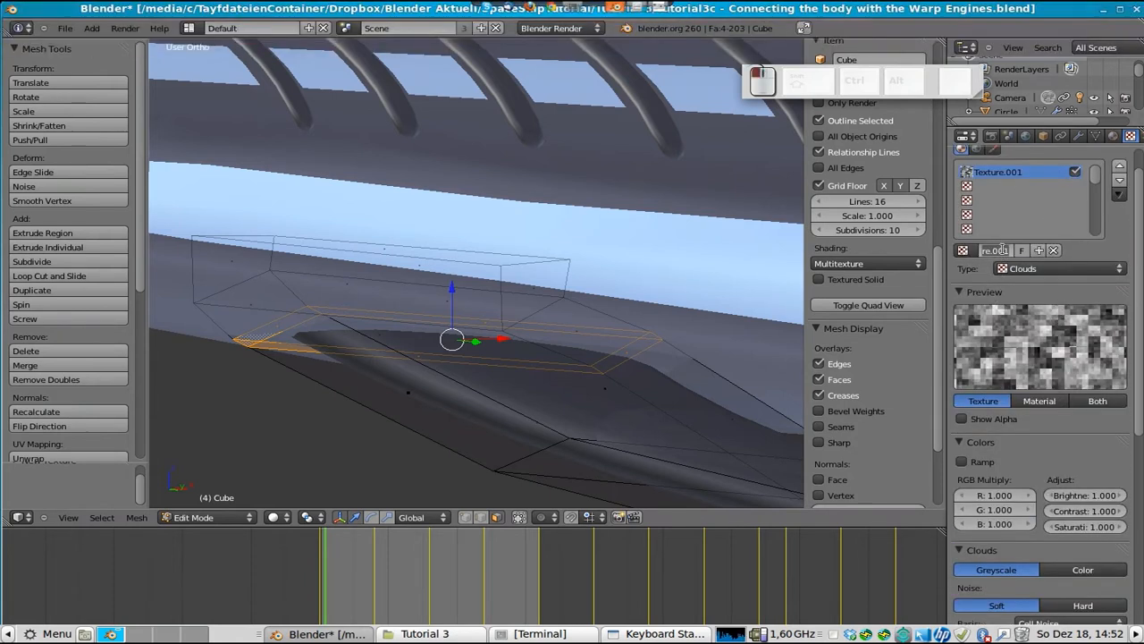
type("L")
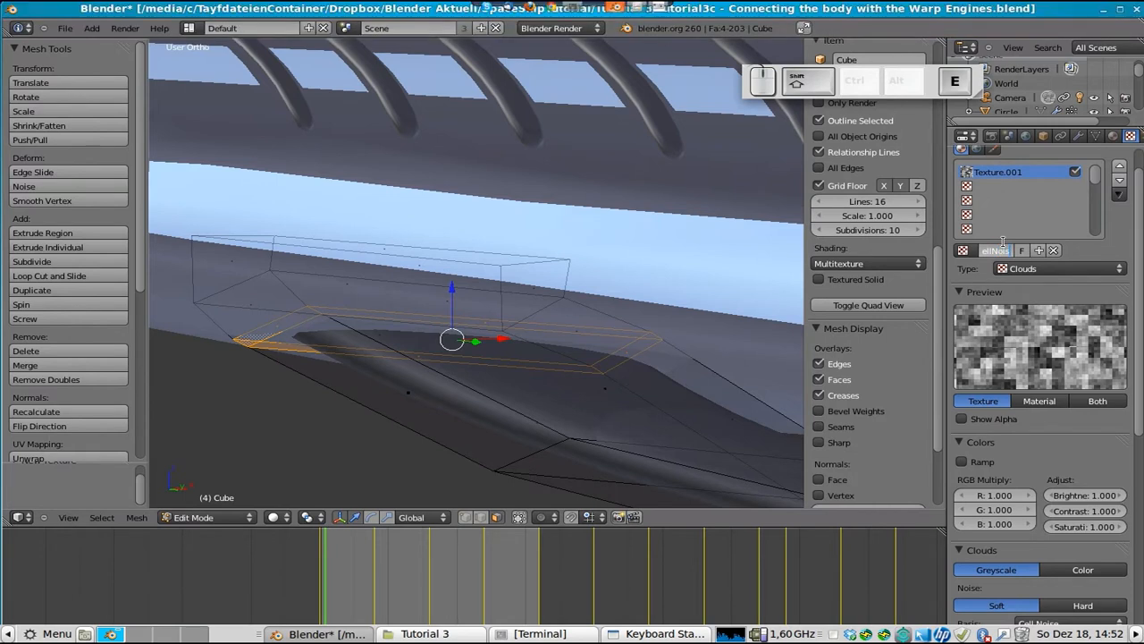
key("Return")
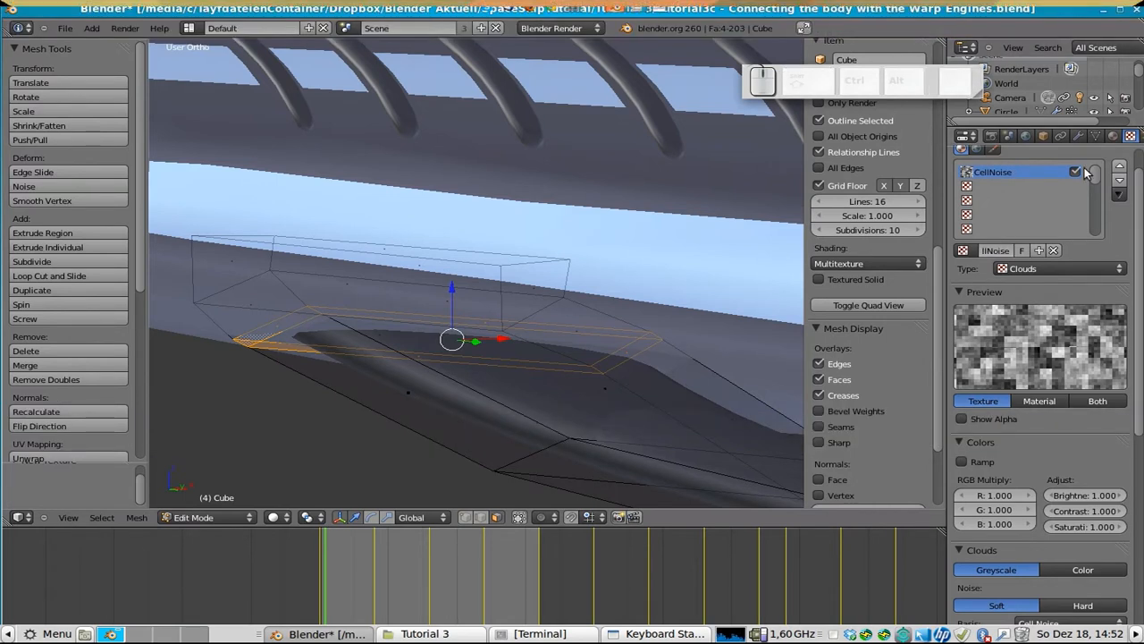
left_click(1113, 135)
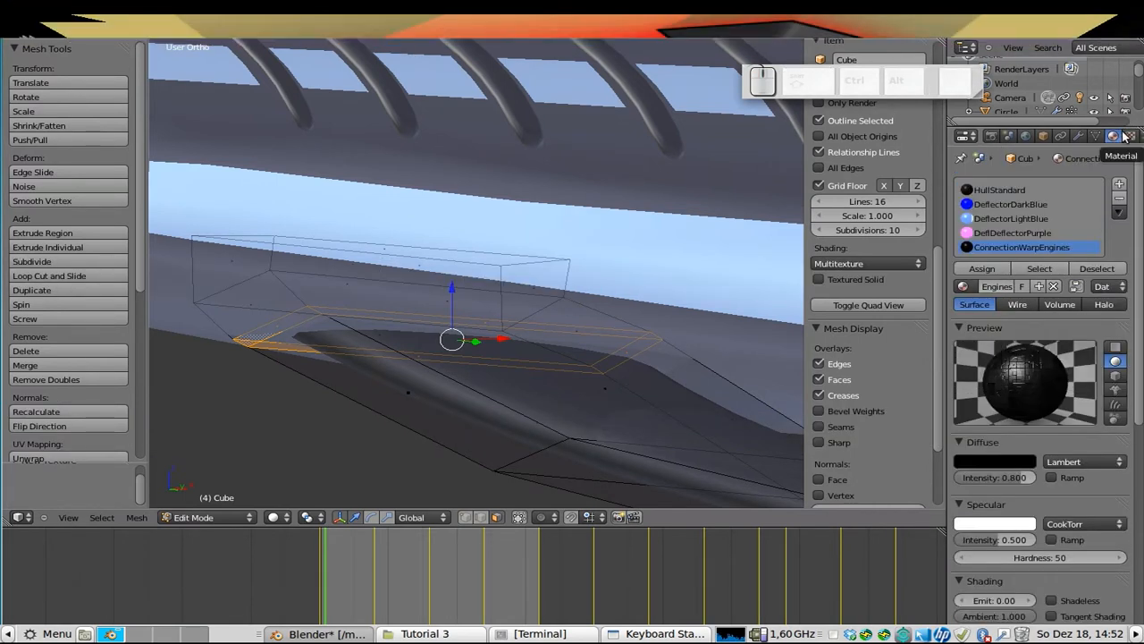
left_click(980, 269)
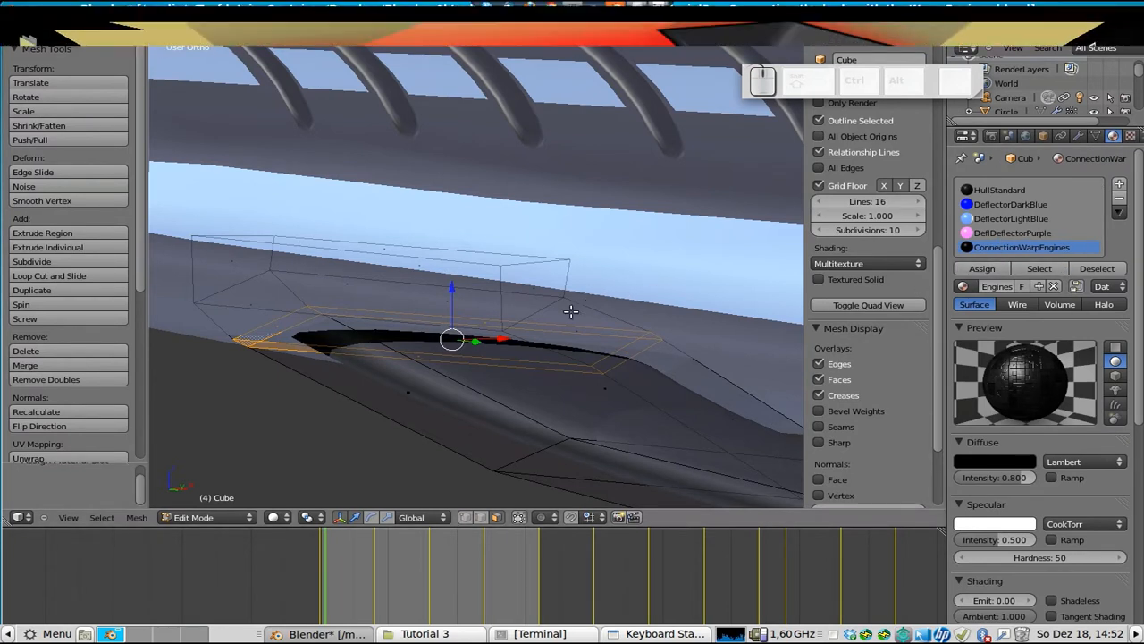
- Try to extrude the ring faces where the strut meets the warp engine and scale them outward
middle_click_drag(449, 277, 356, 290)
middle_click_drag(472, 296, 599, 250)
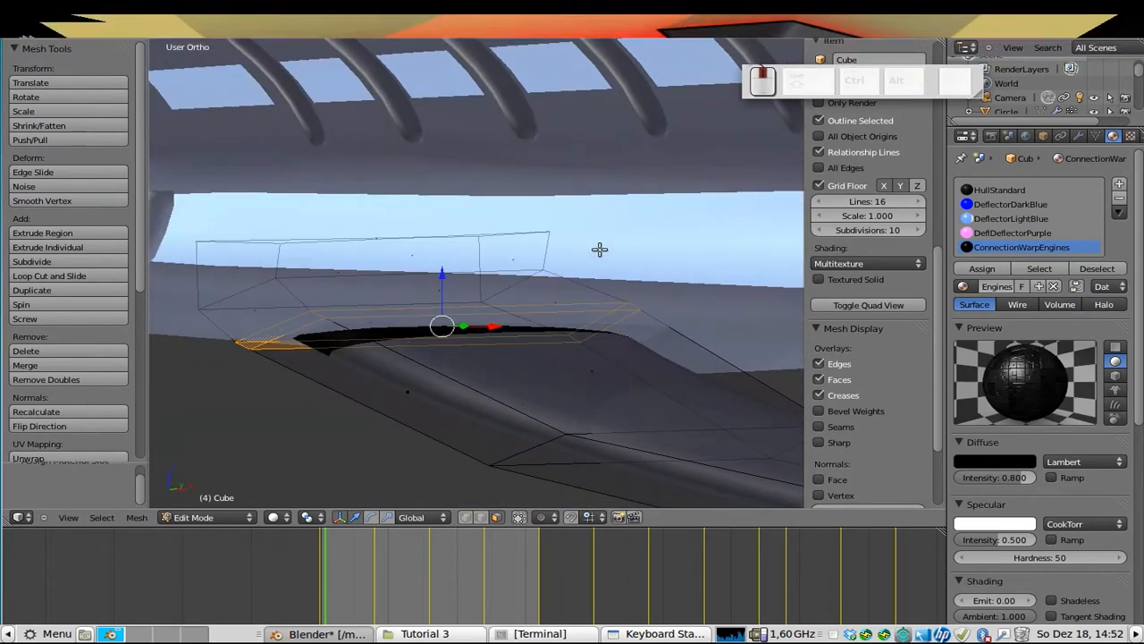
key("s")
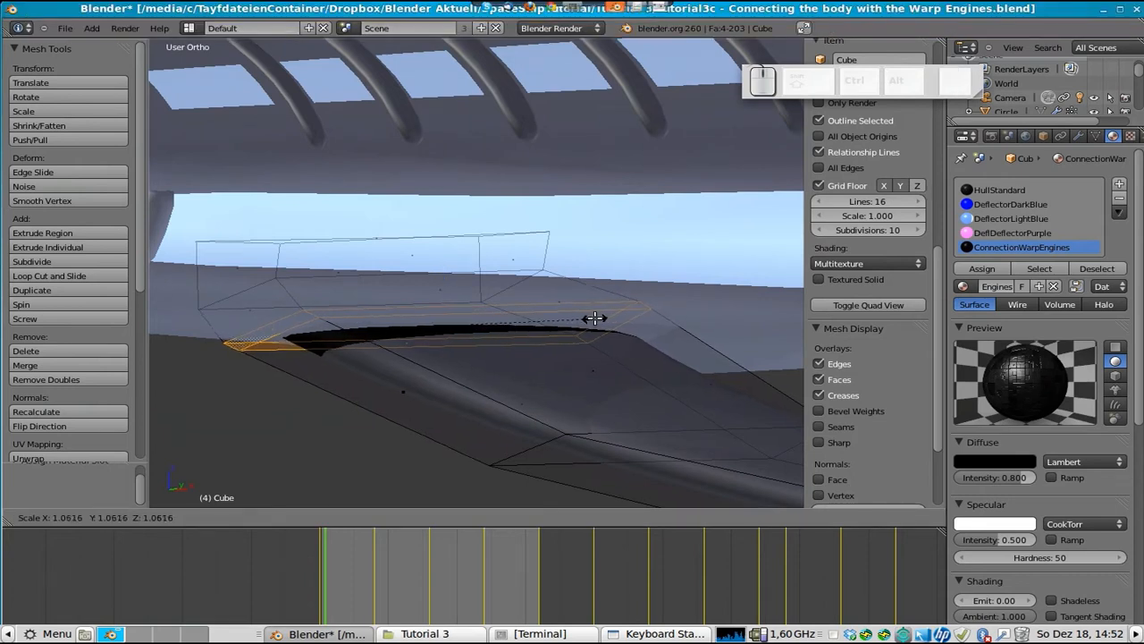
left_click(593, 320)
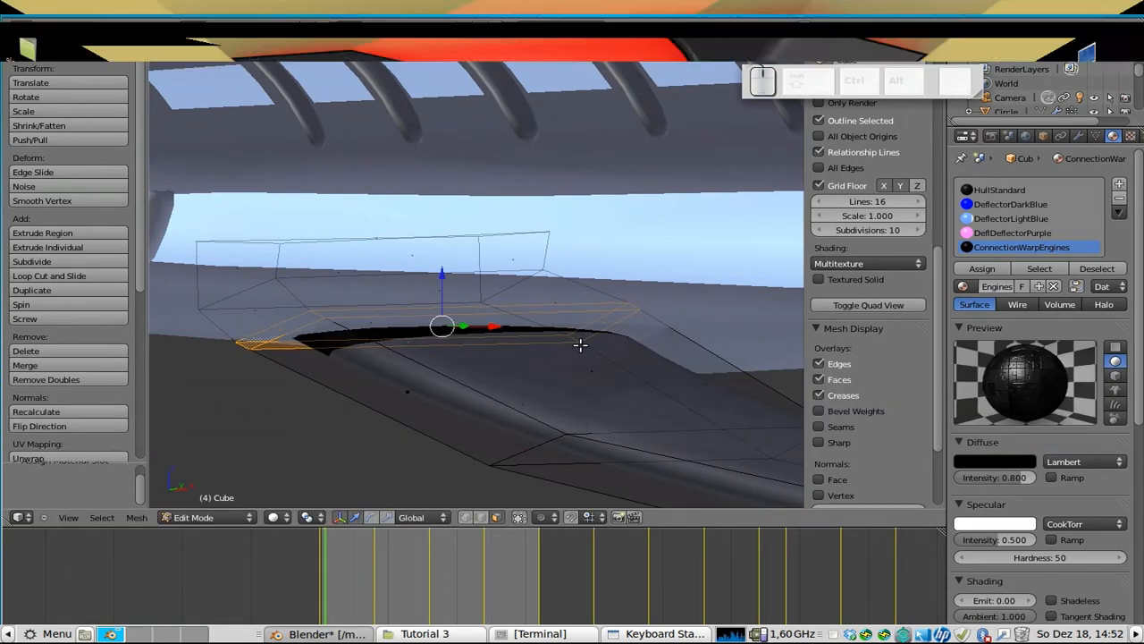
key("e")
key("s")
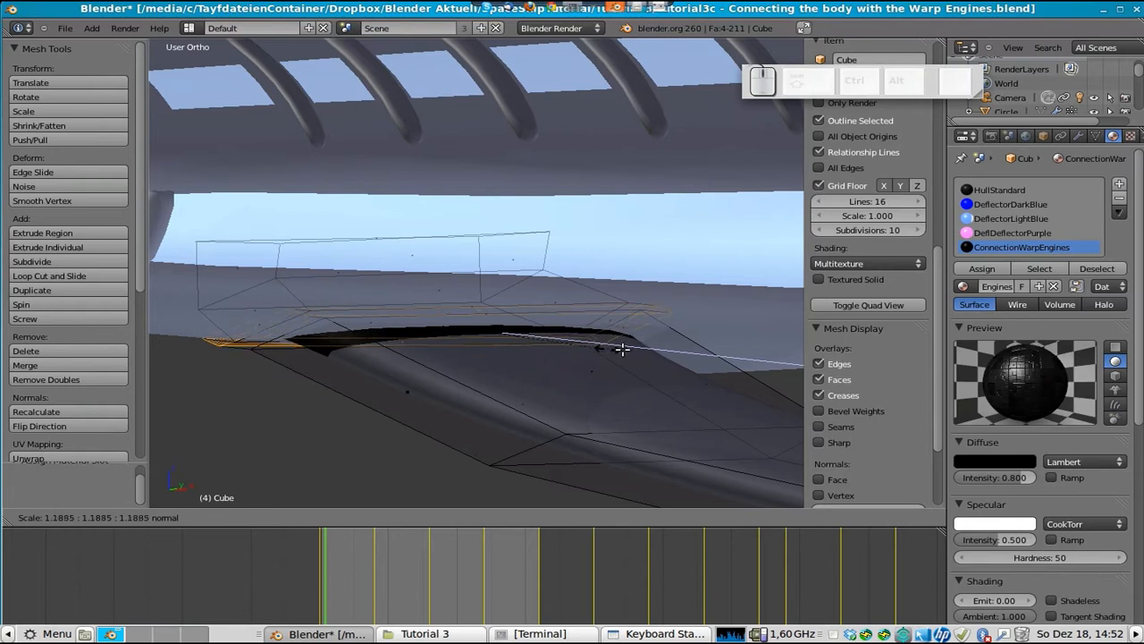
left_click(634, 349)
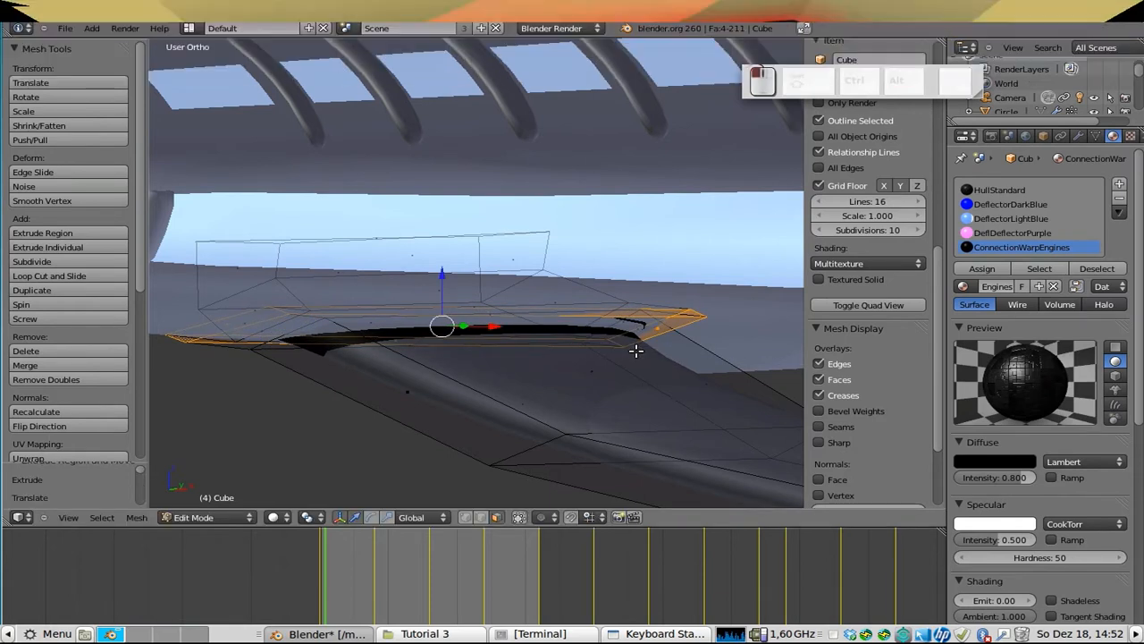
- Move the extruded ring down about 0.04 along Z and about 0.10 along X
key("e")
key("z")
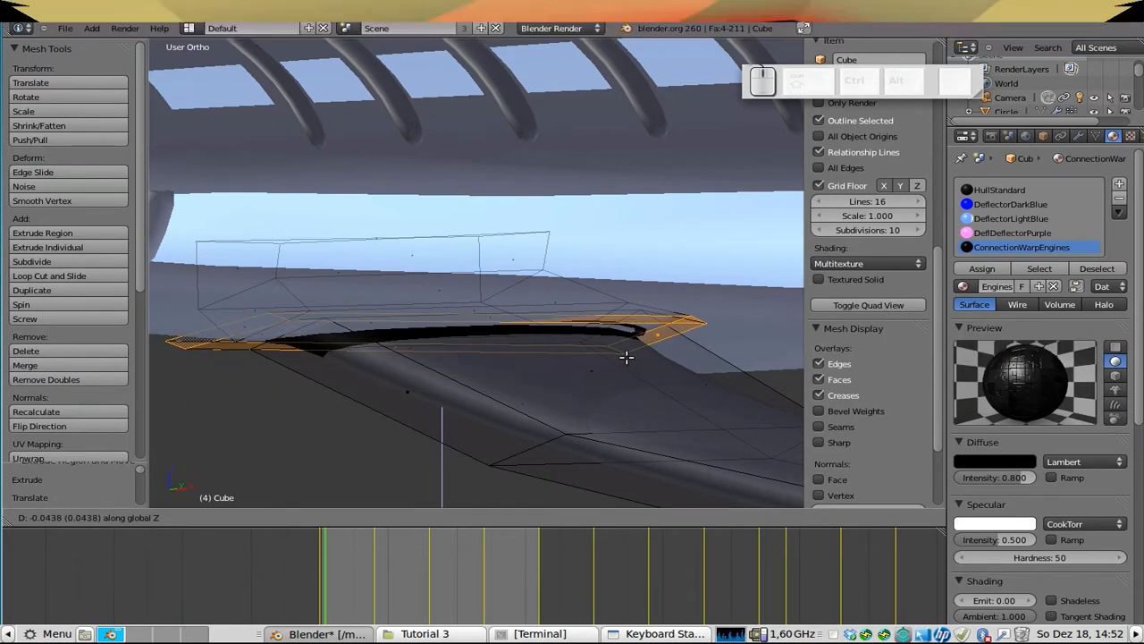
left_click(626, 358)
middle_click_drag(430, 337, 468, 338)
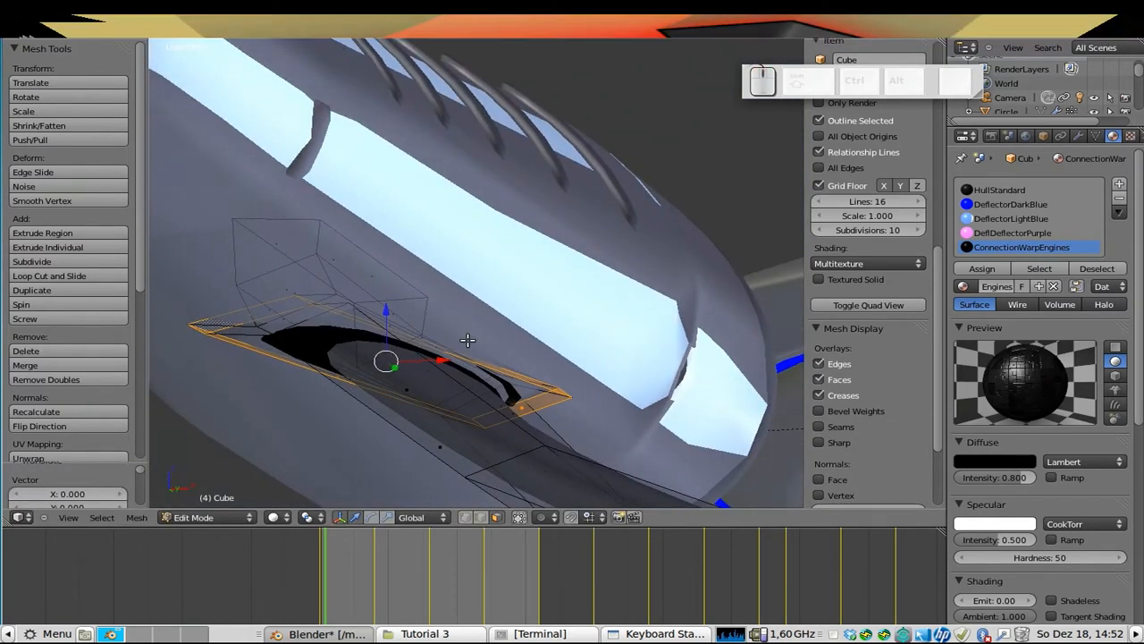
key("g")
key("x")
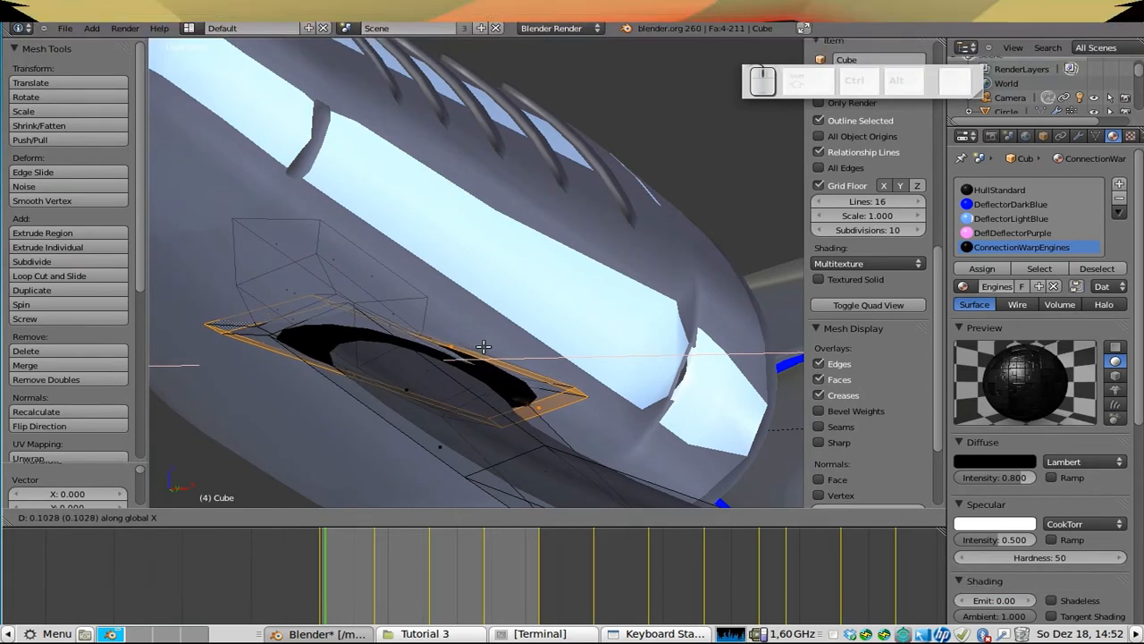
left_click(483, 346)
key("r")
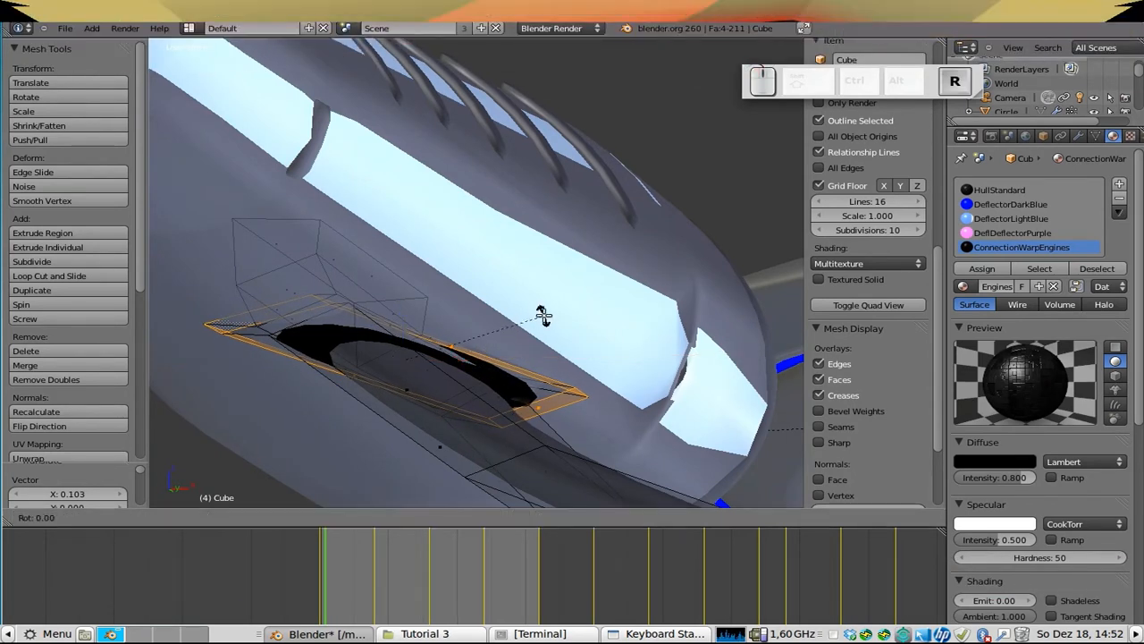
right_click(545, 322)
key("r")
key("r")
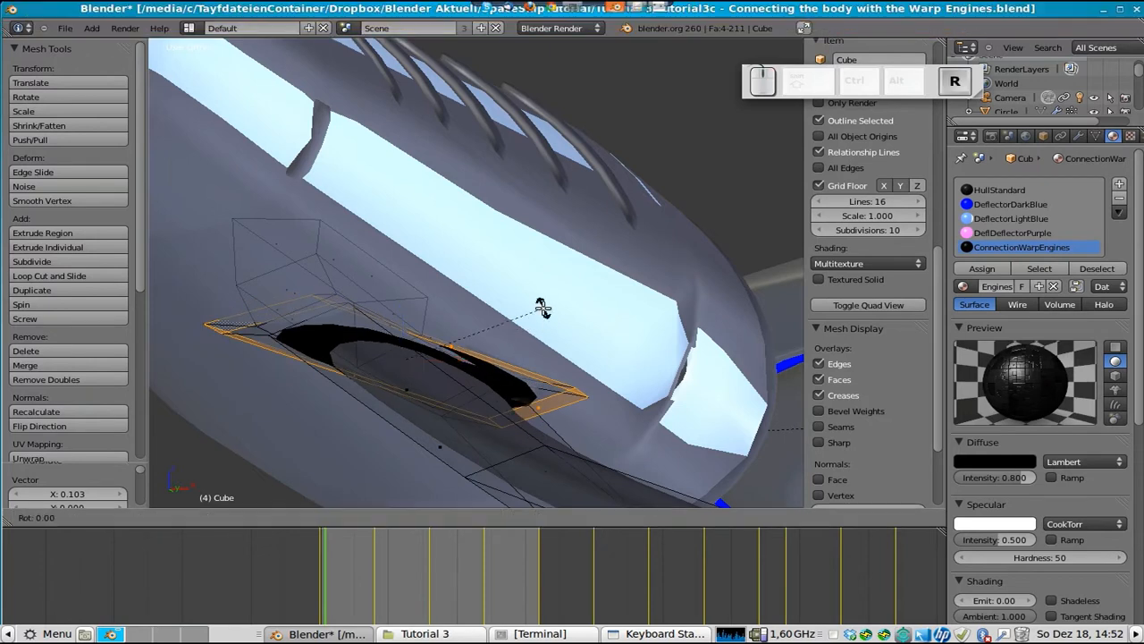
right_click(506, 306)
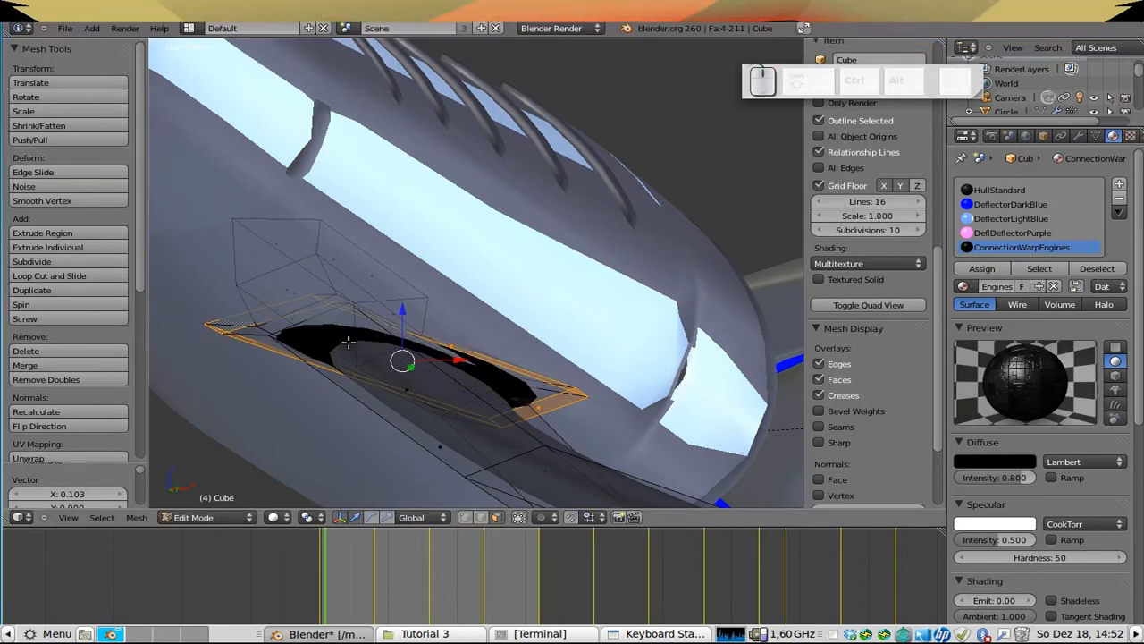
key("r")
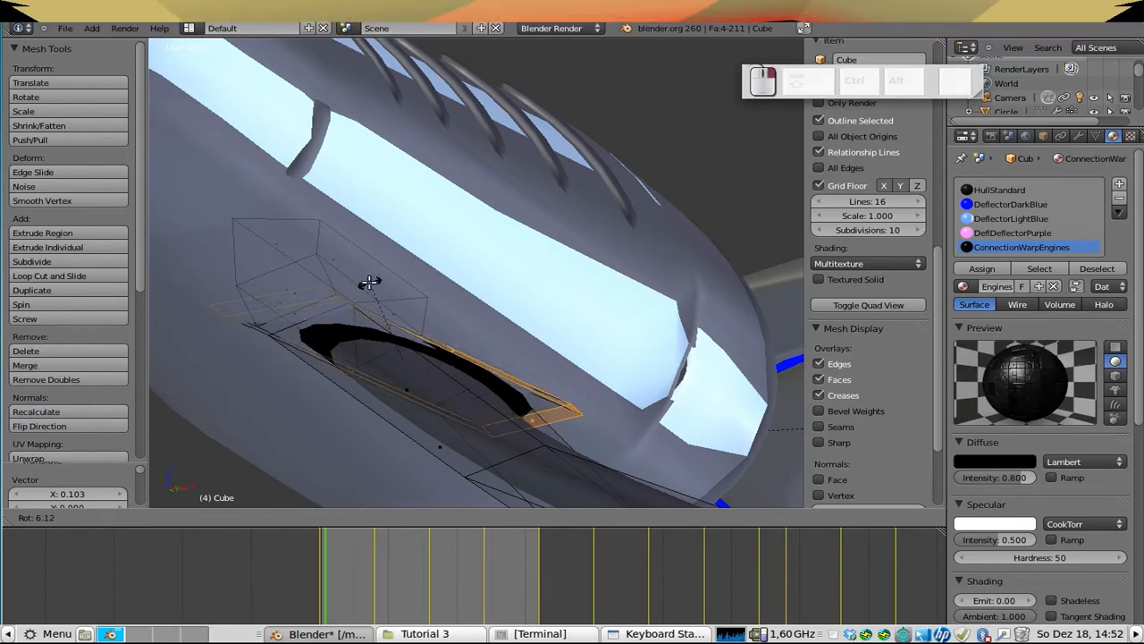
right_click(369, 283)
- Undo the ring extrusion and its moves, and assign ConnectionWarpEngines to the selected ring faces again
middle_click_drag(536, 304, 493, 355)
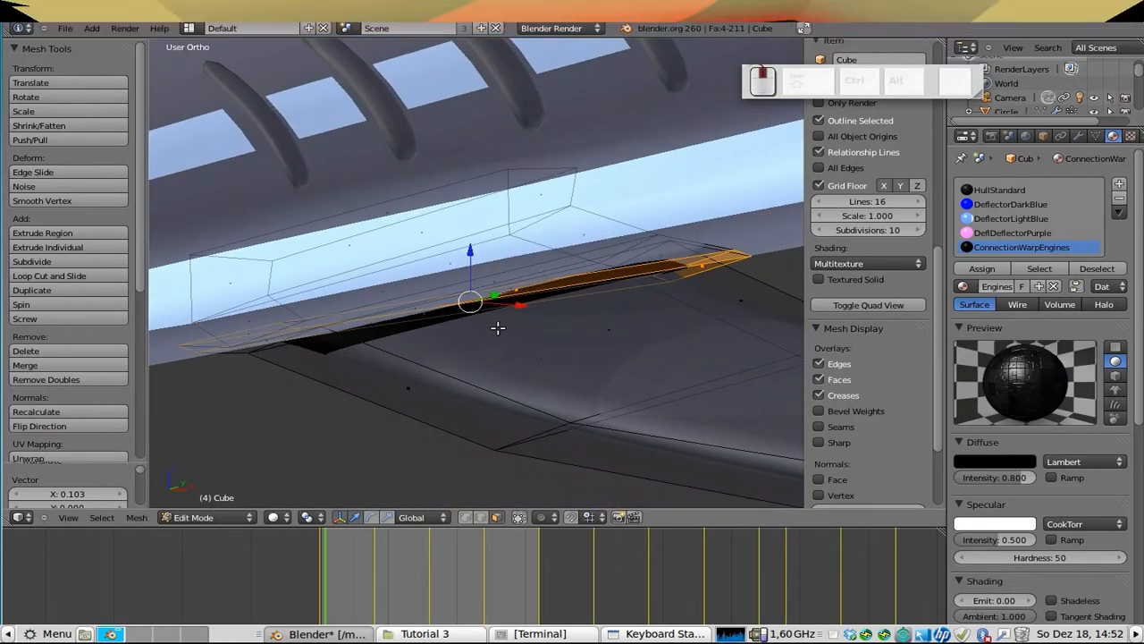
key("ctrl+z")
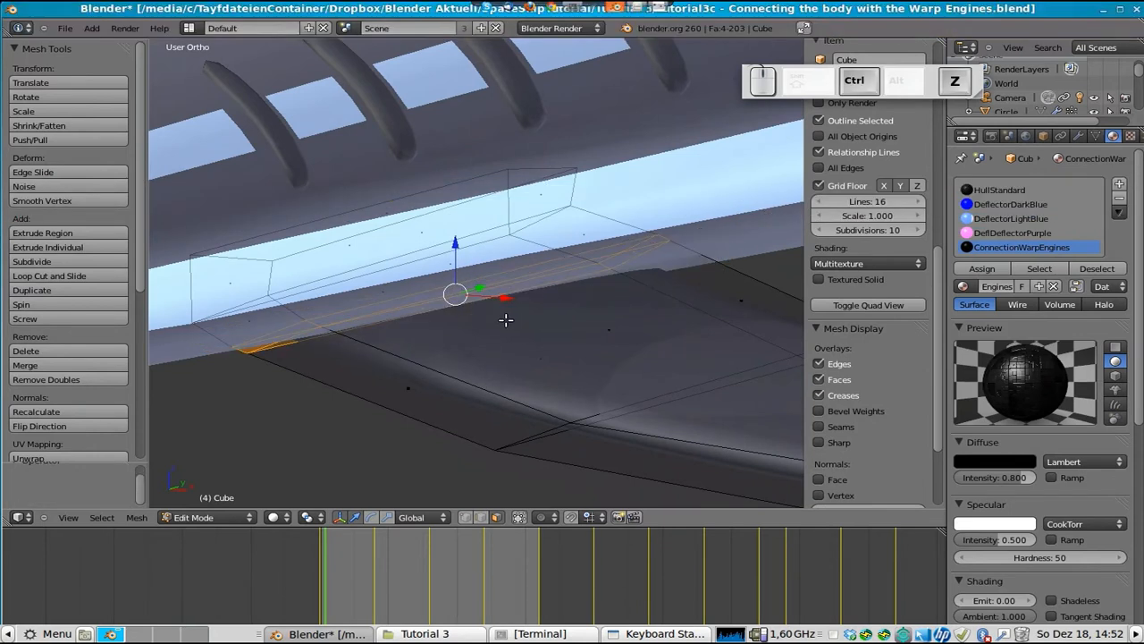
left_click(987, 268)
- Duplicate the ring faces in place and scale the copy to about 0.97
middle_click_drag(433, 367, 442, 341)
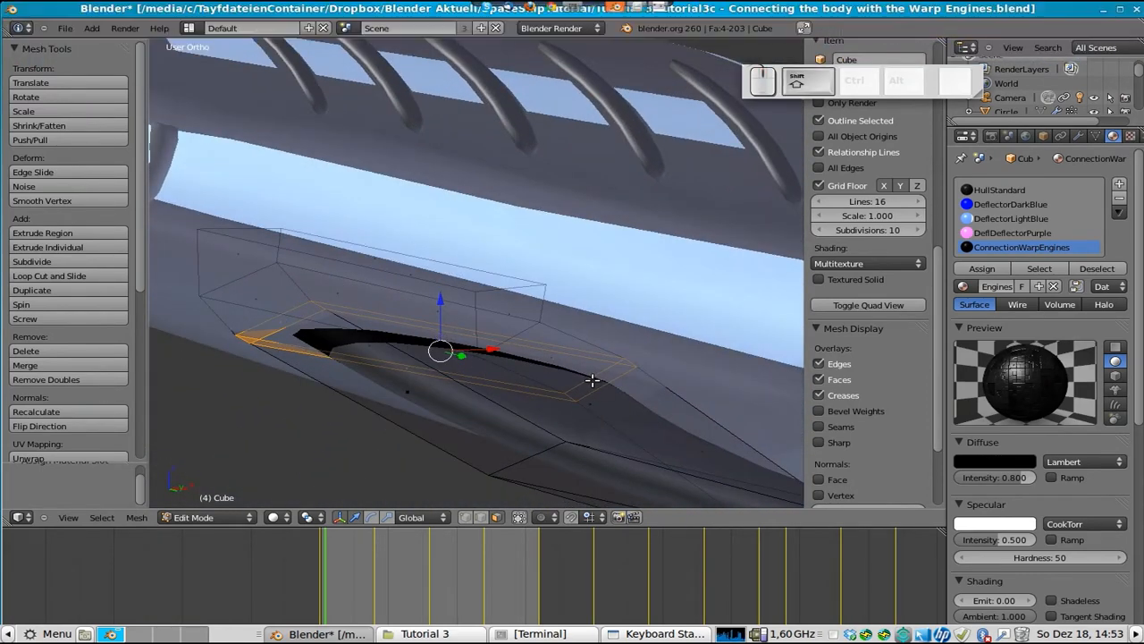
key("shift+d")
right_click(623, 380)
key("s")
left_click(654, 384)
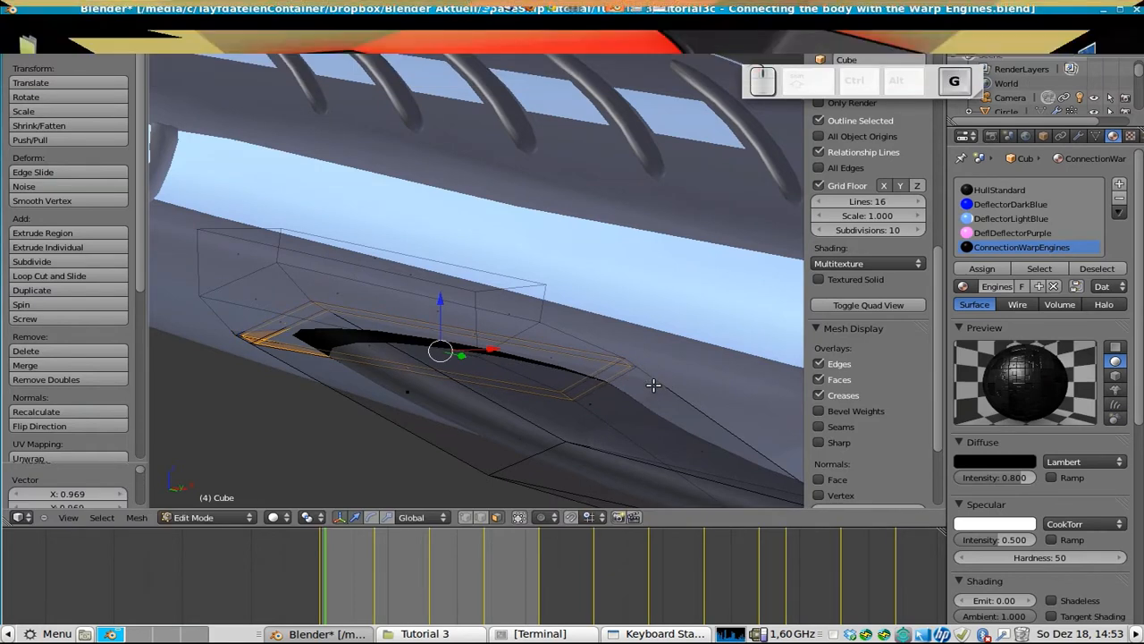
- Lower the duplicated ring by about 0.02 along the Z axis
key("g")
key("z")
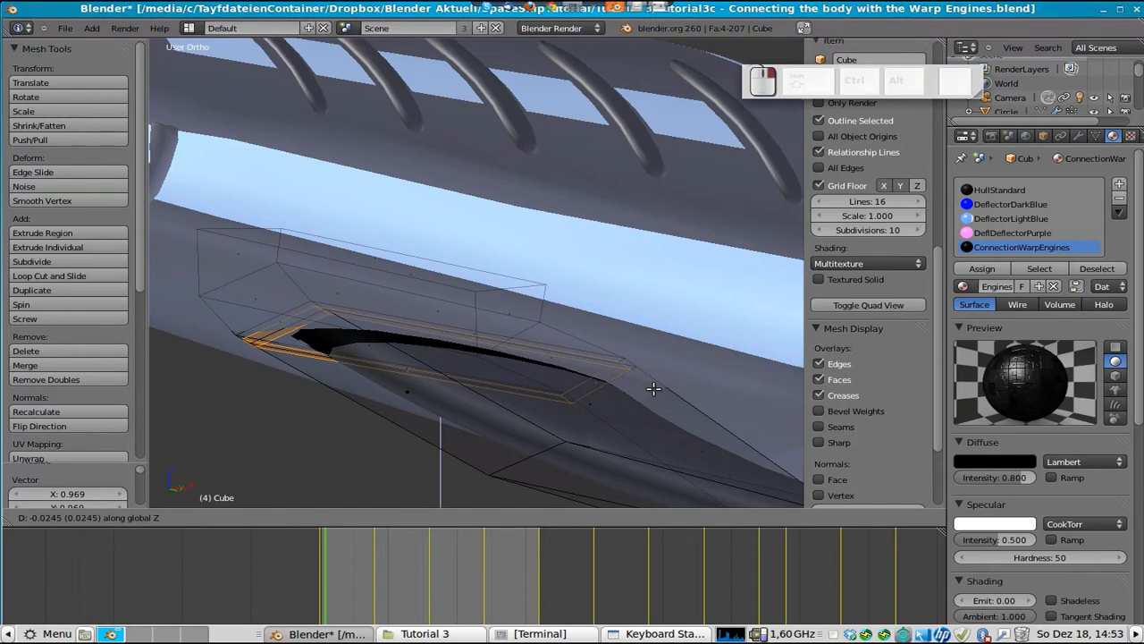
left_click(653, 387)
- Reposition the duplicated ring against the warp engine with a rotation of about 5.8° and scale it up by about 1.31
middle_click_drag(549, 387, 672, 398)
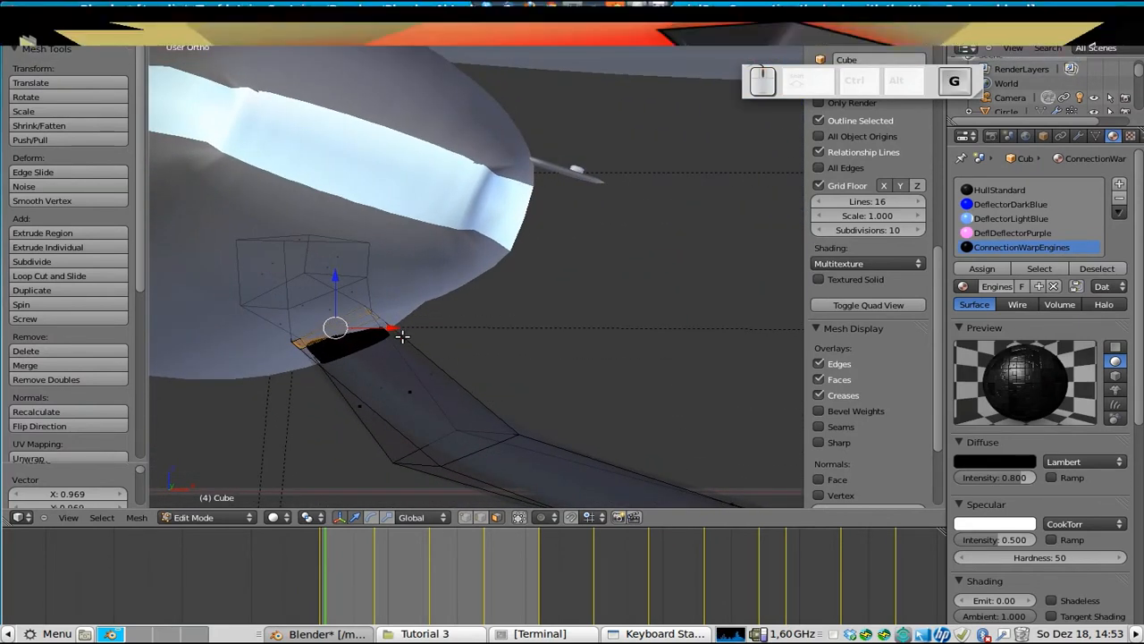
key("g")
key("r")
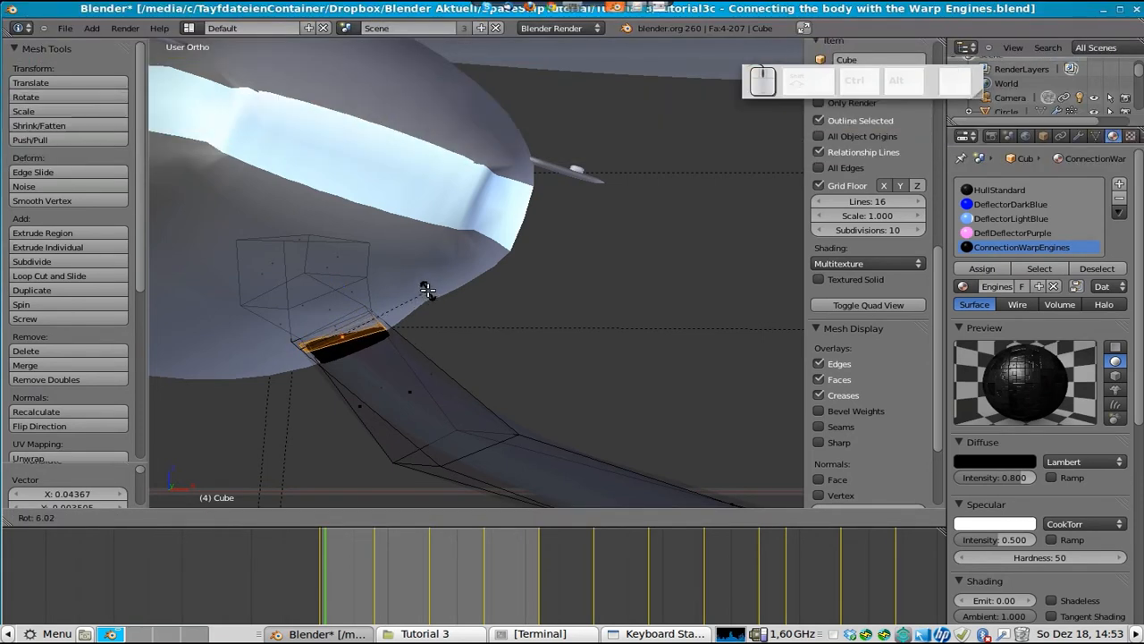
key("s")
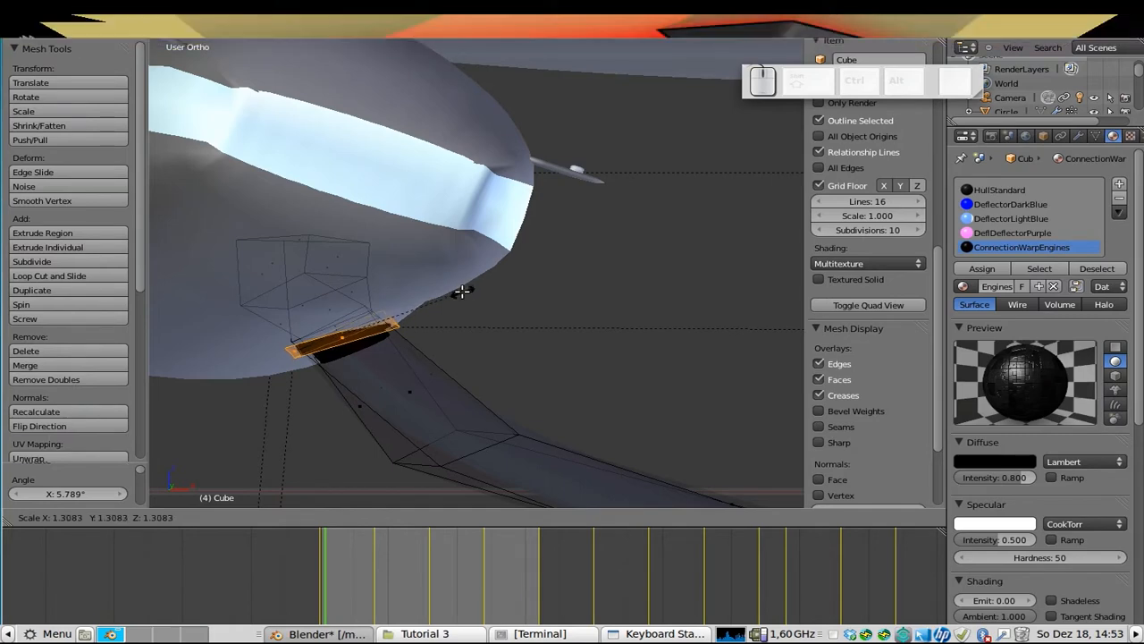
left_click(462, 291)
key("Tab")
middle_click_drag(495, 340, 421, 335)
- Rotate the duplicated ring about 1.8° in the side view and nudge it to follow the warp engine's hull
key("Tab")
middle_click_drag(659, 349, 565, 353, "shift")
middle_click_drag(673, 374, 623, 396)
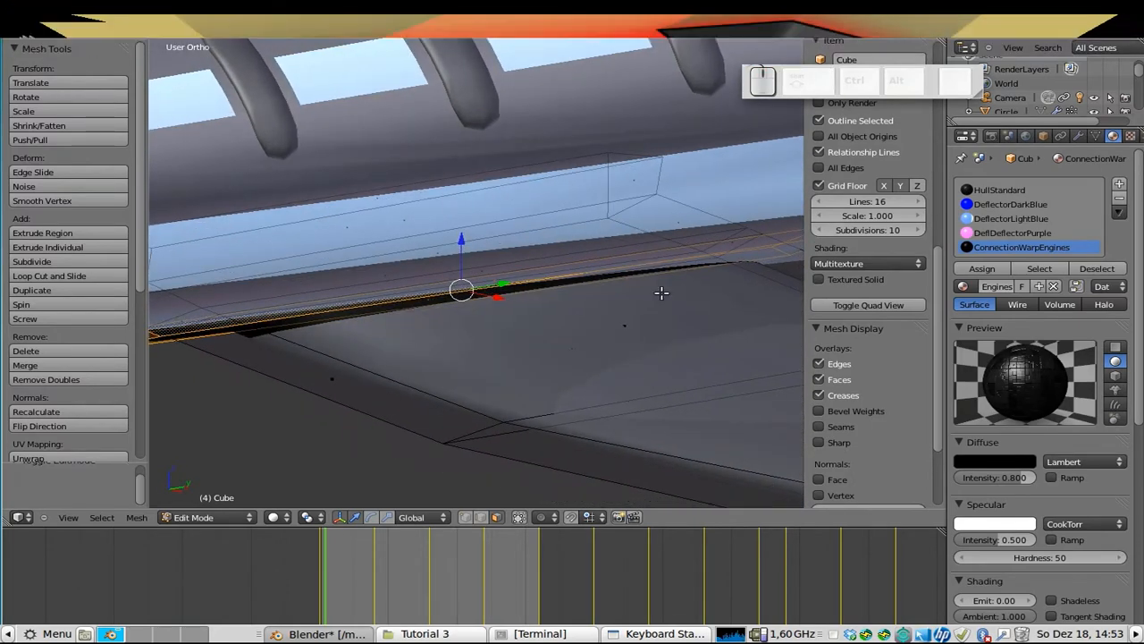
key("r")
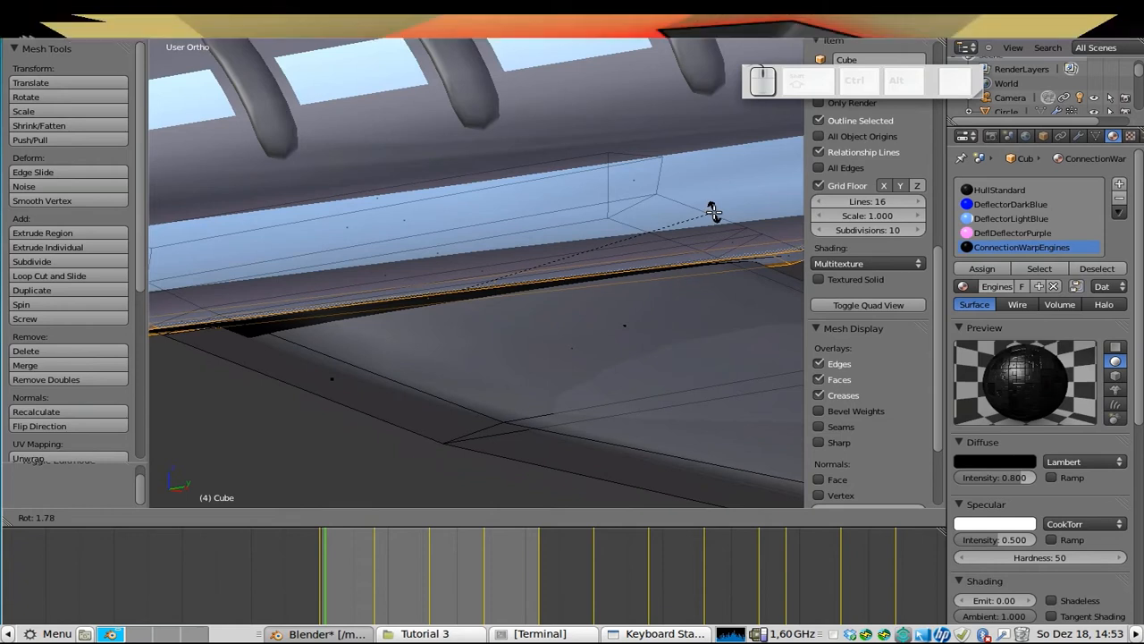
left_click(715, 213)
key("g")
left_click(716, 217)
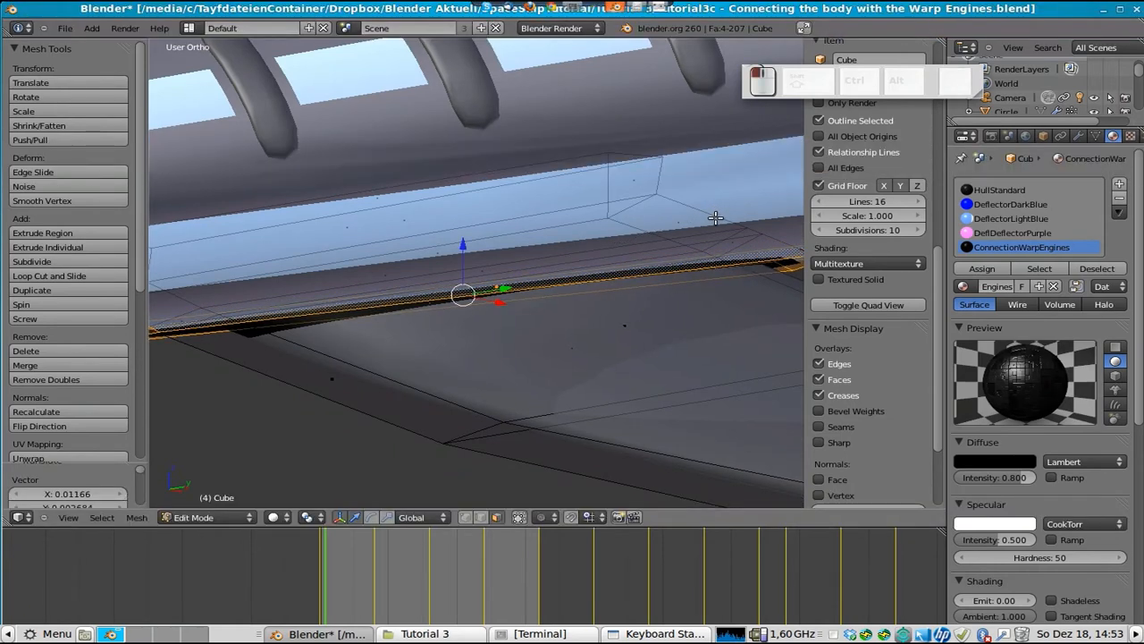
- Extrude the duplicated ring's faces in place and scale the new faces inward toward the strut
key("Tab")
scroll(553, 317, "down", 3)
middle_click_drag(533, 280, 571, 222)
key("Tab")
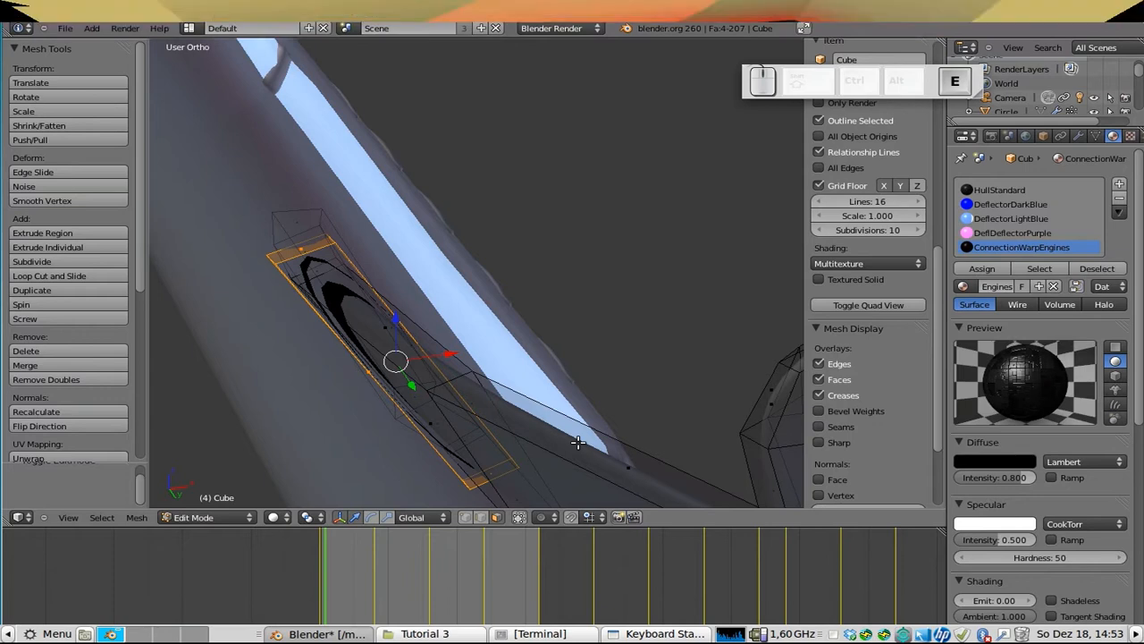
key("s")
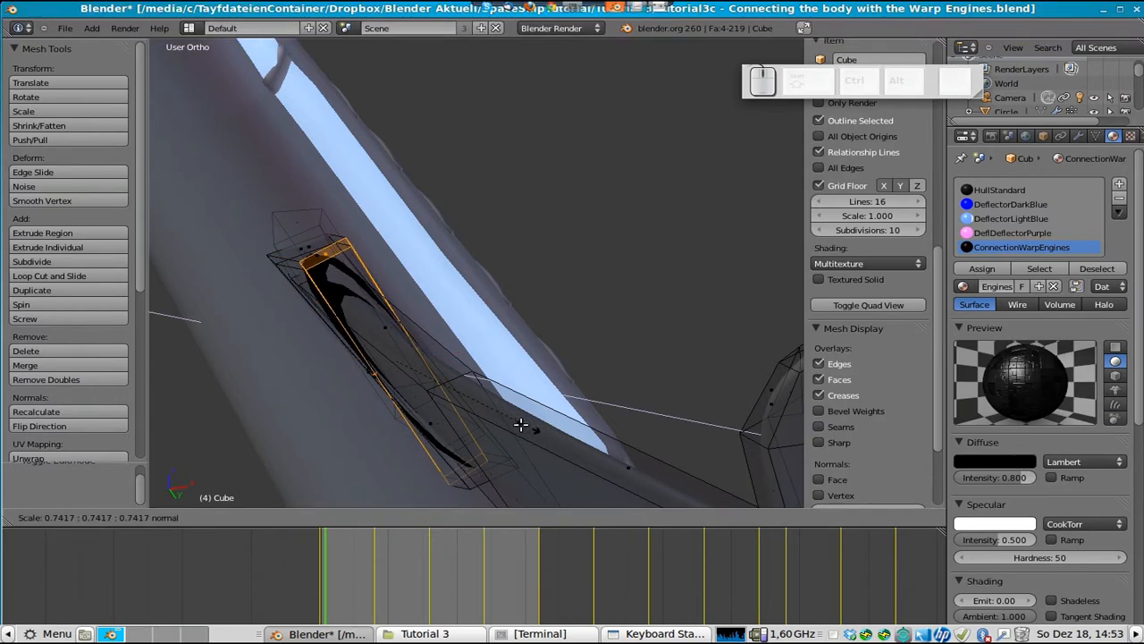
right_click(521, 418)
key("s")
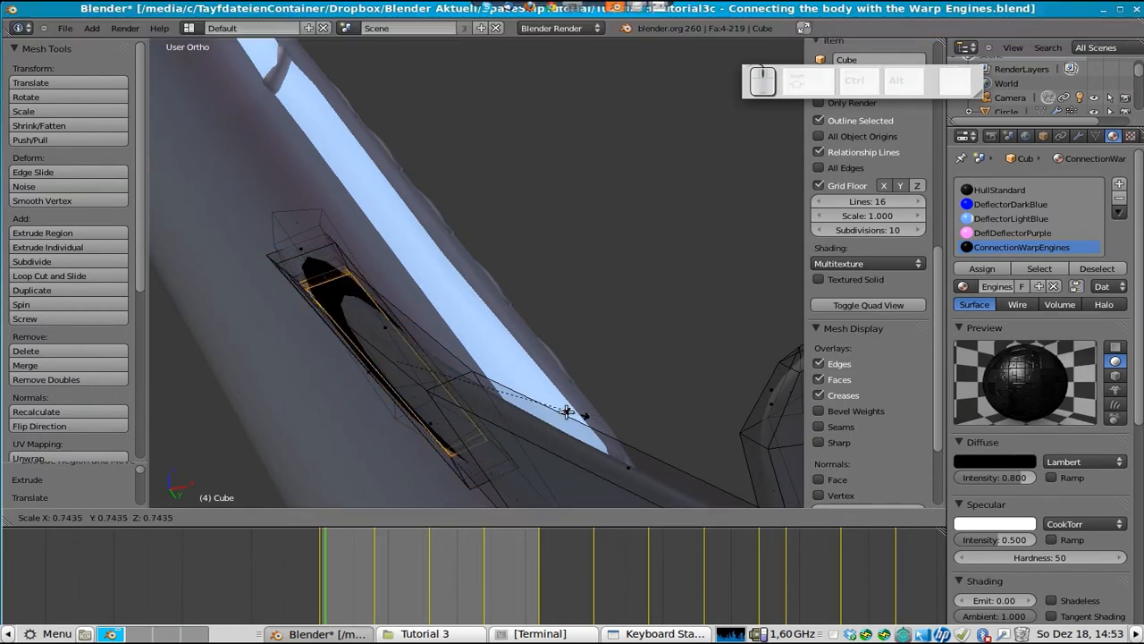
left_click(487, 404)
- Return to Object Mode, check the finished connections on the ship, and save the file over the existing version
key("Tab")
middle_click_drag(494, 372, 234, 306)
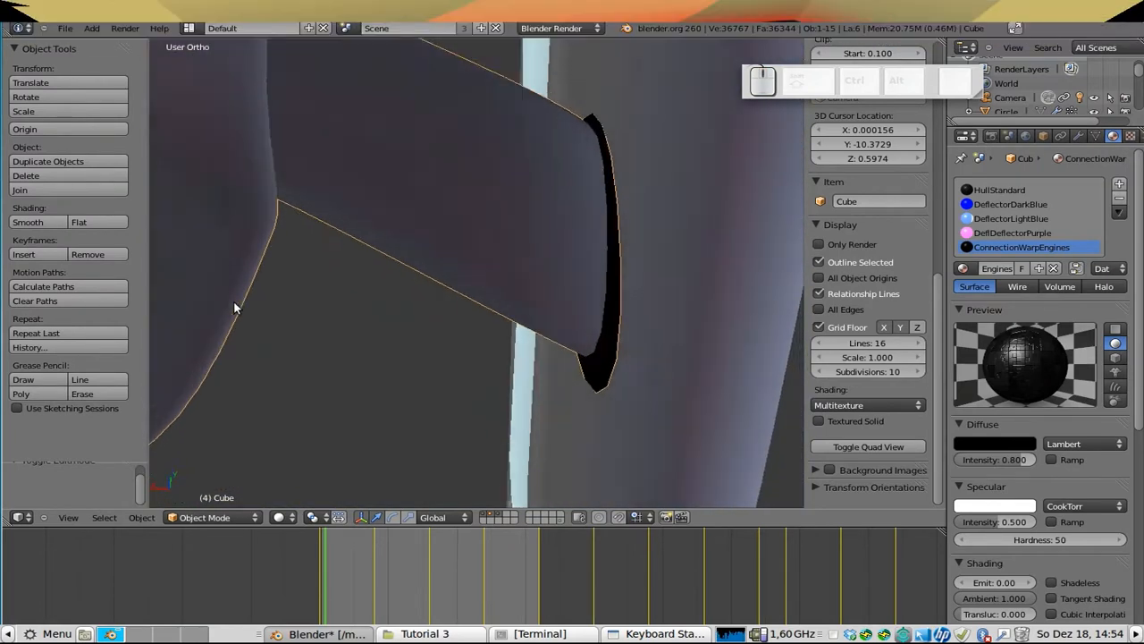
scroll(232, 316, "down", 8)
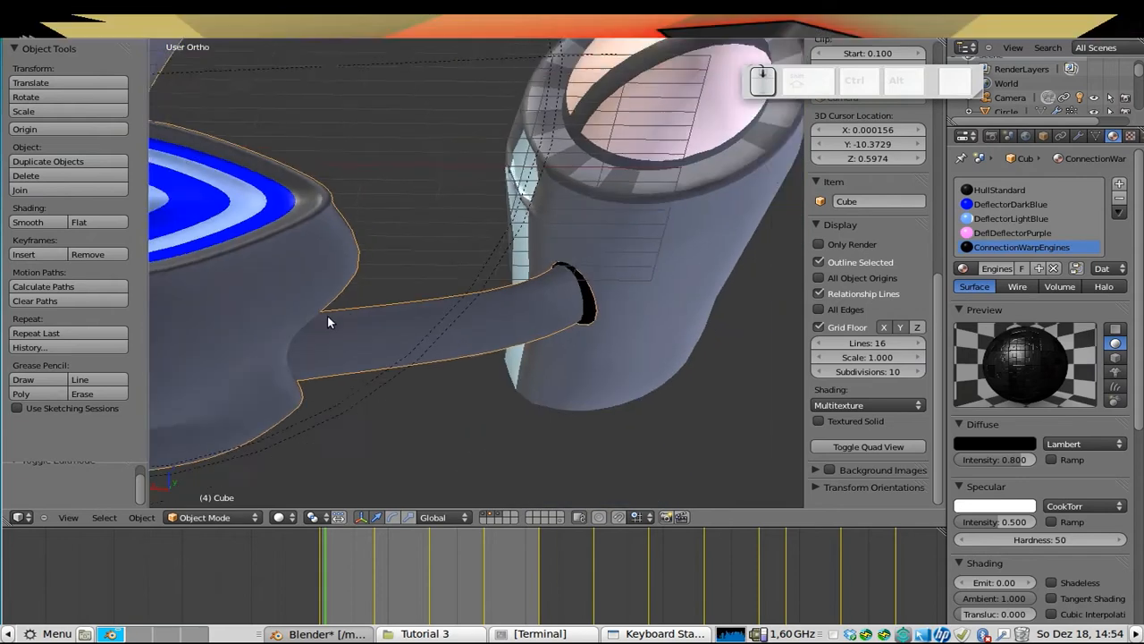
scroll(325, 316, "down", 7)
middle_click_drag(327, 282, 398, 295)
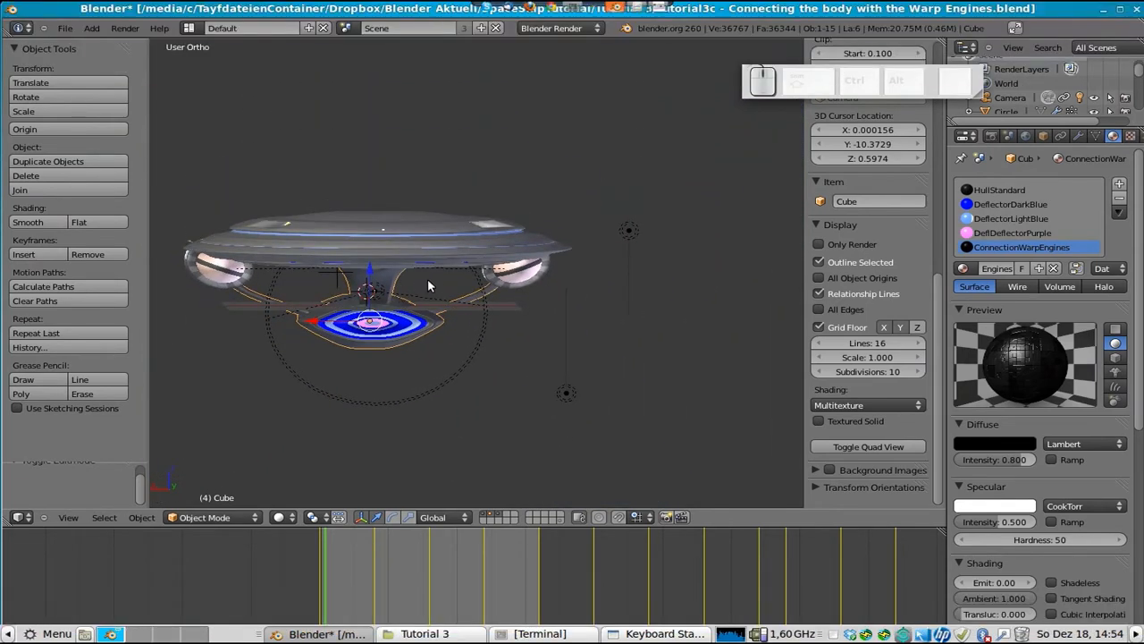
key("ctrl+s")
key("Return")
middle_click_drag(429, 279, 735, 310)
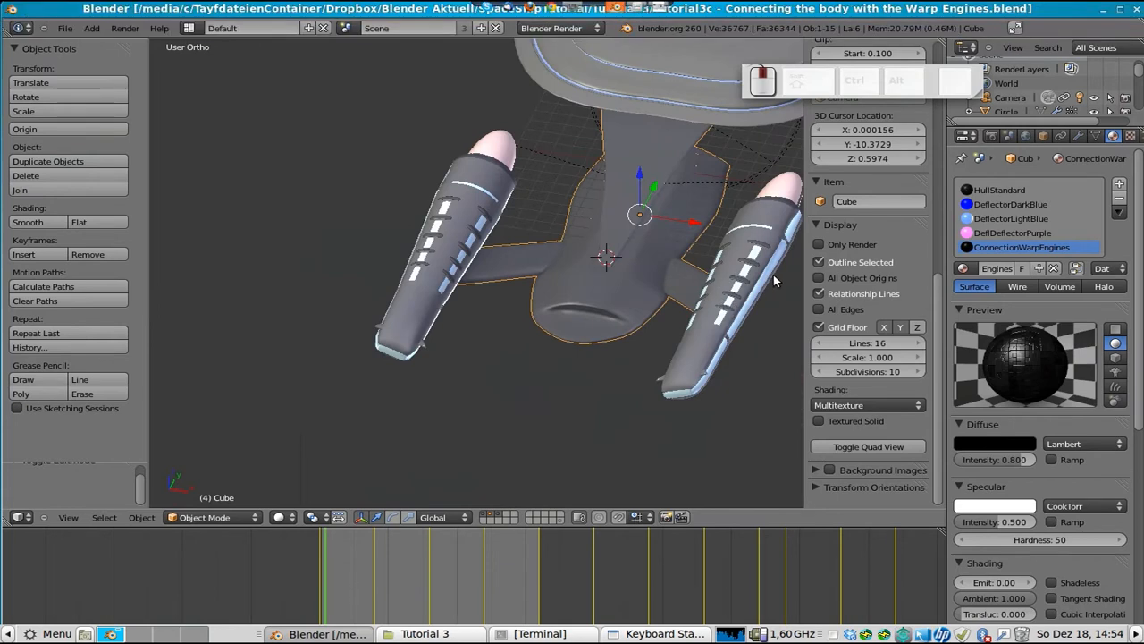
- Show only layer 2 so the ship's body stands alone, and view it from the left side in orthographic projection
middle_click_drag(719, 256, 665, 282)
middle_click_drag(782, 279, 497, 316, "shift")
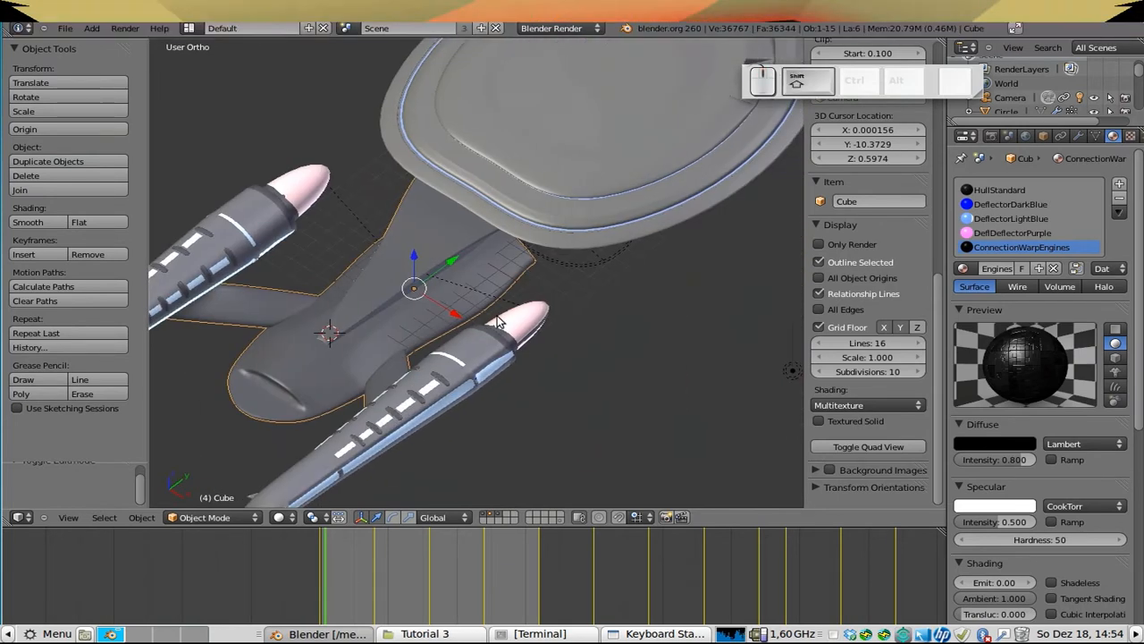
key("2")
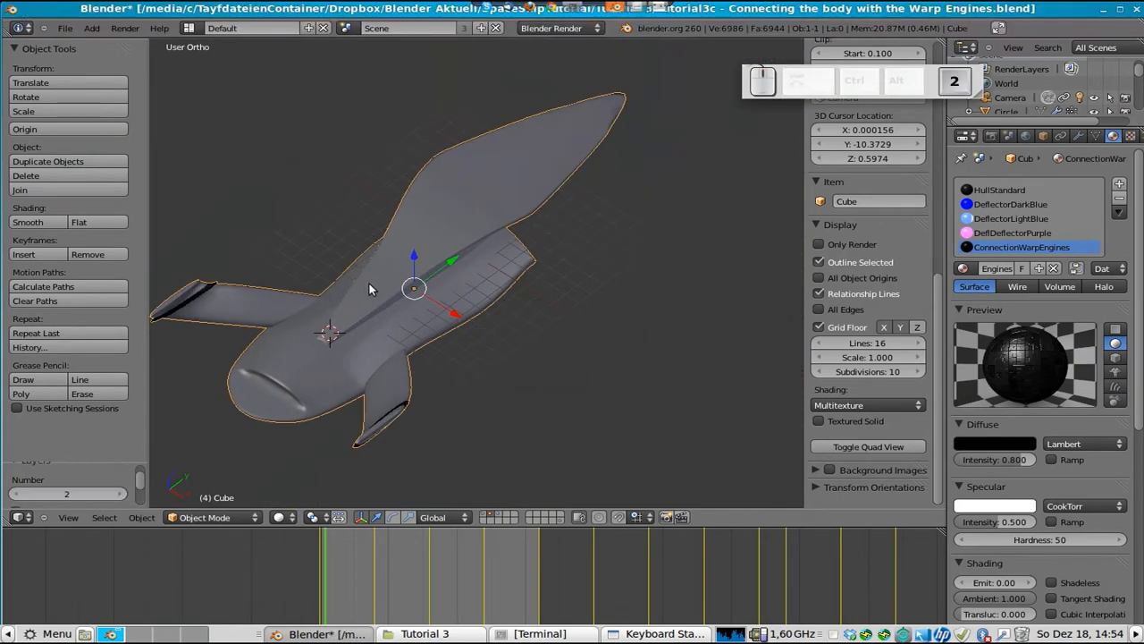
middle_click_drag(391, 346, 523, 313)
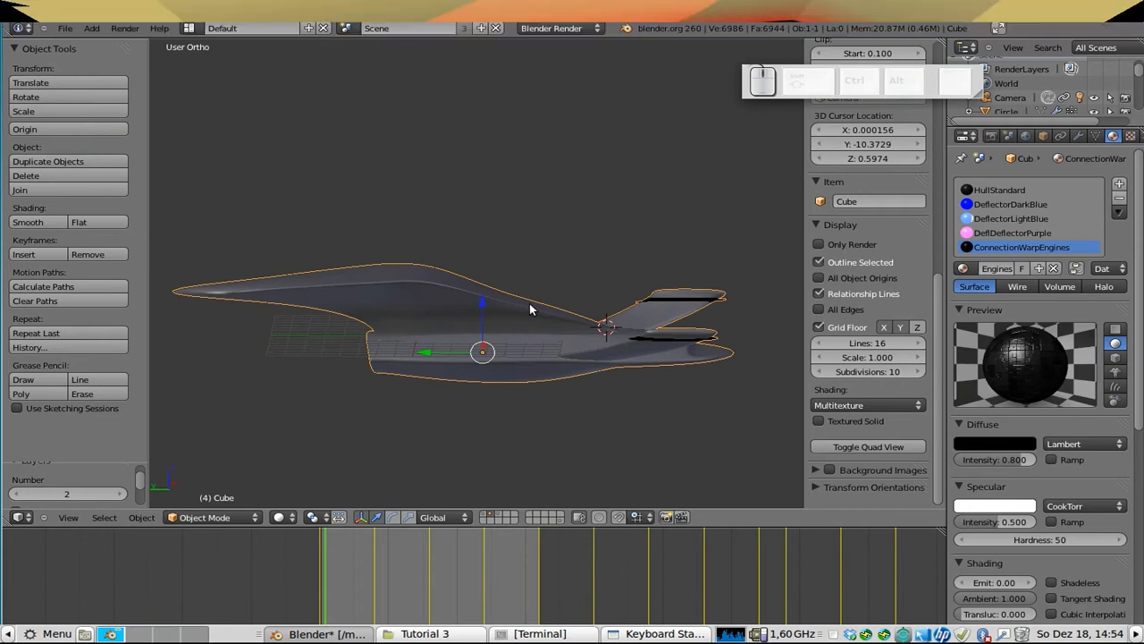
key("KP_3")
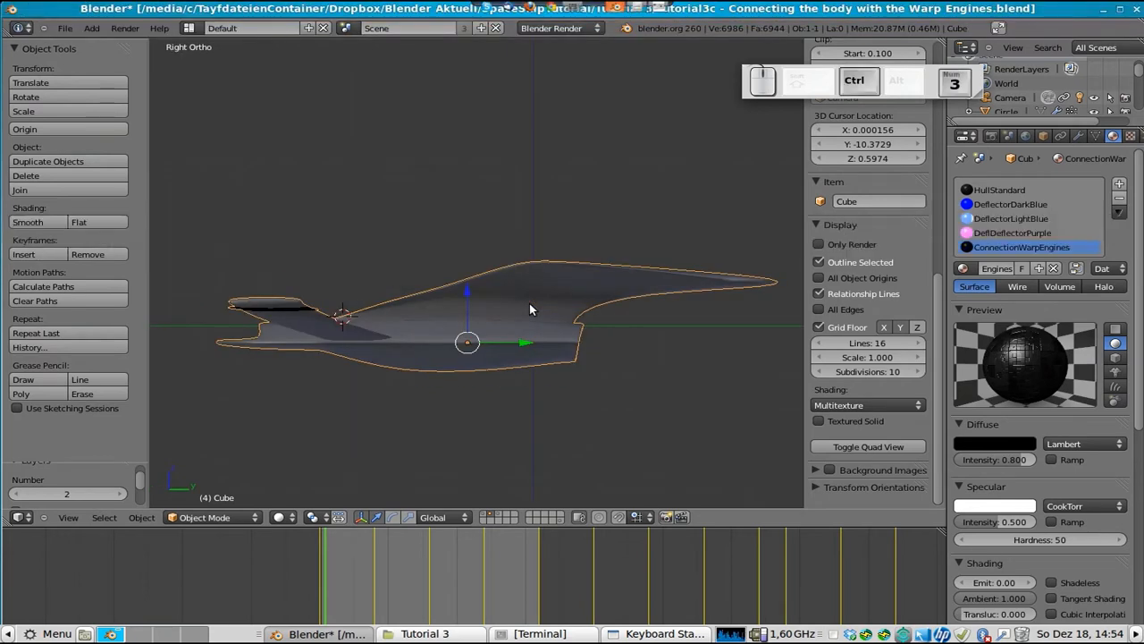
key("ctrl+KP_3")
- In Edit Mode, select the linked lower hull part of the body and hide it, leaving the neck accessible
key("Tab")
middle_click_drag(487, 295, 524, 286, "shift")
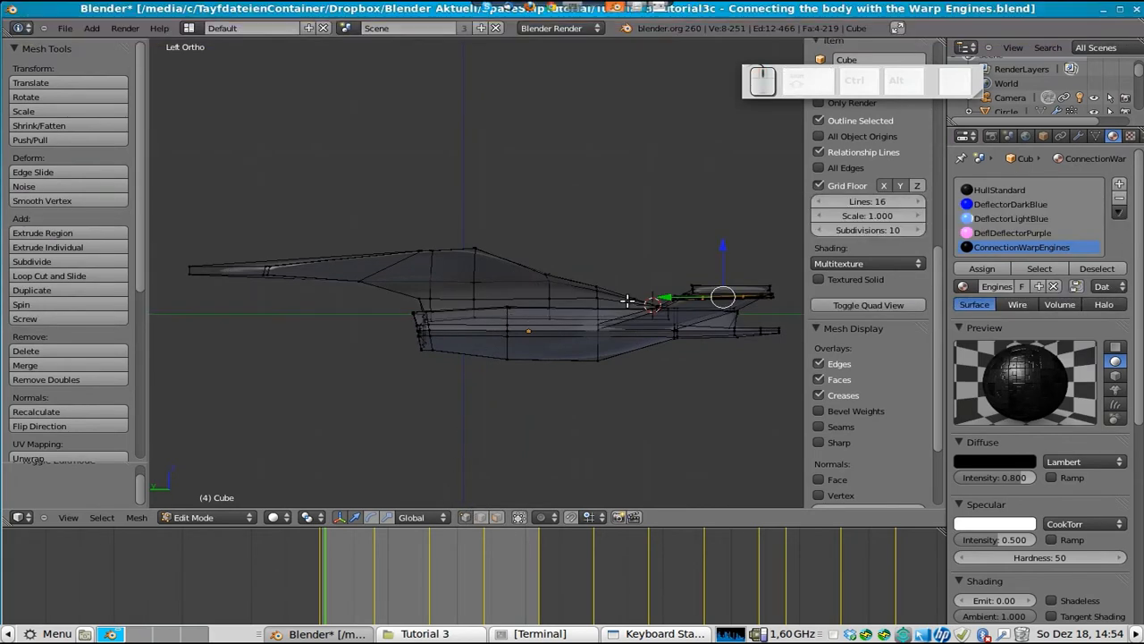
key("a")
key("l")
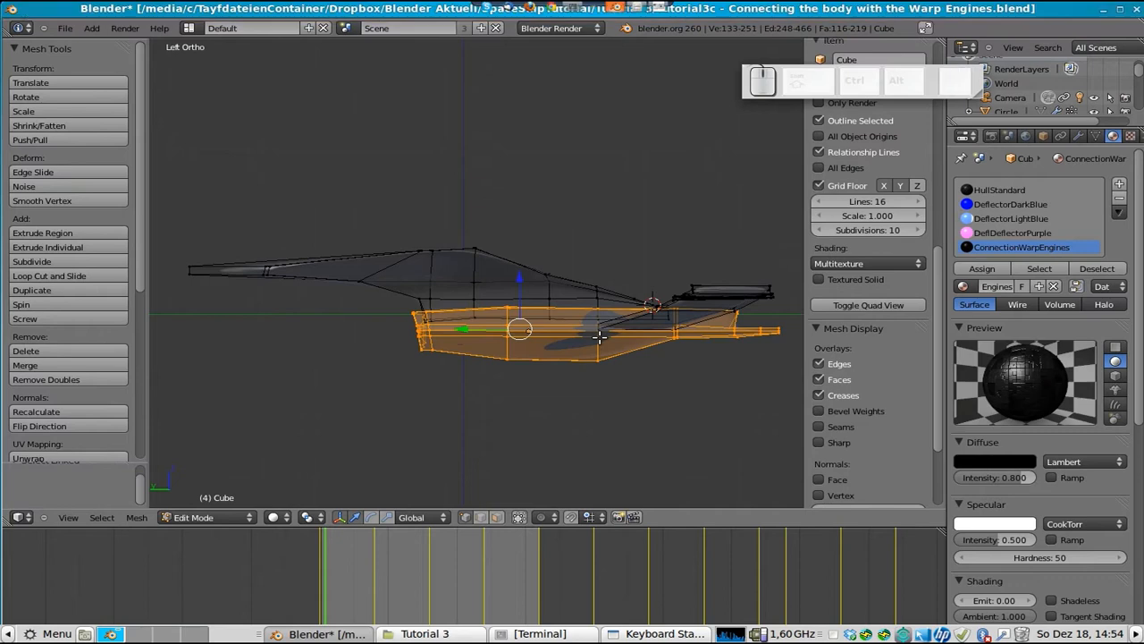
key("h")
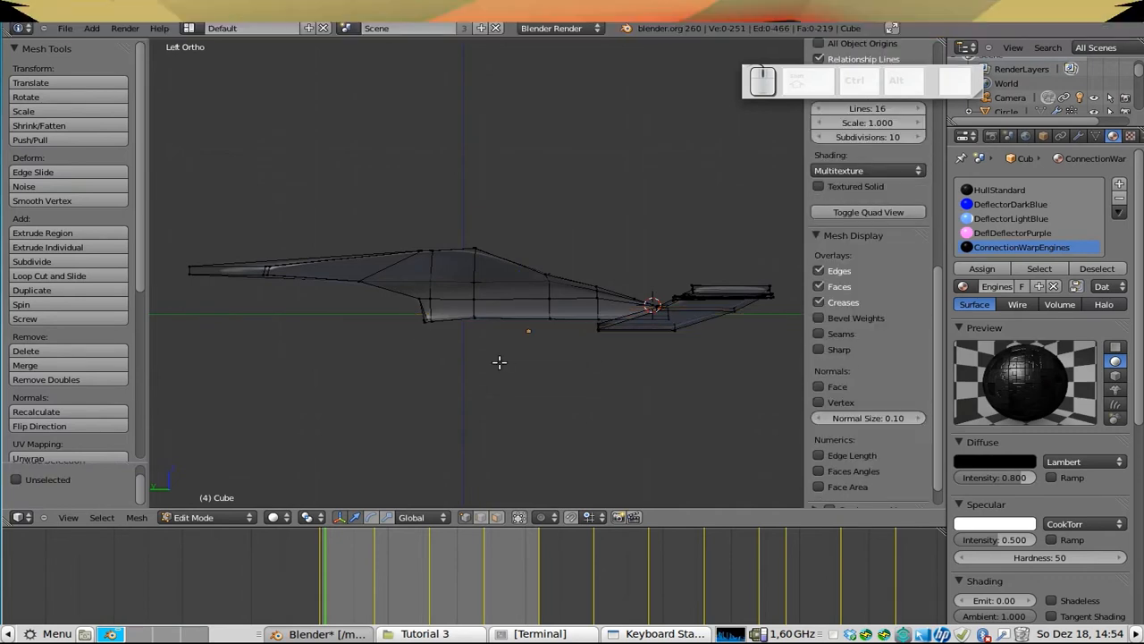
- Select the vertical column of vertices just ahead of the neck's peak and flatten it along the Y axis
scroll(499, 361, "up", 5)
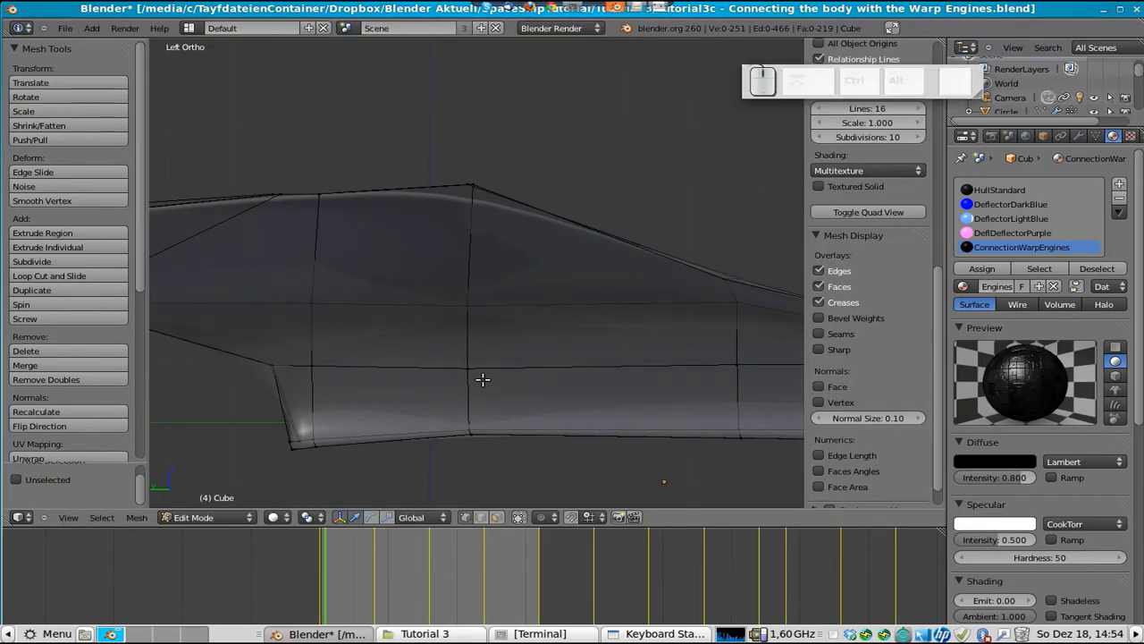
key("a")
key("a")
key("b")
left_click_drag(323, 172, 308, 478)
key("s")
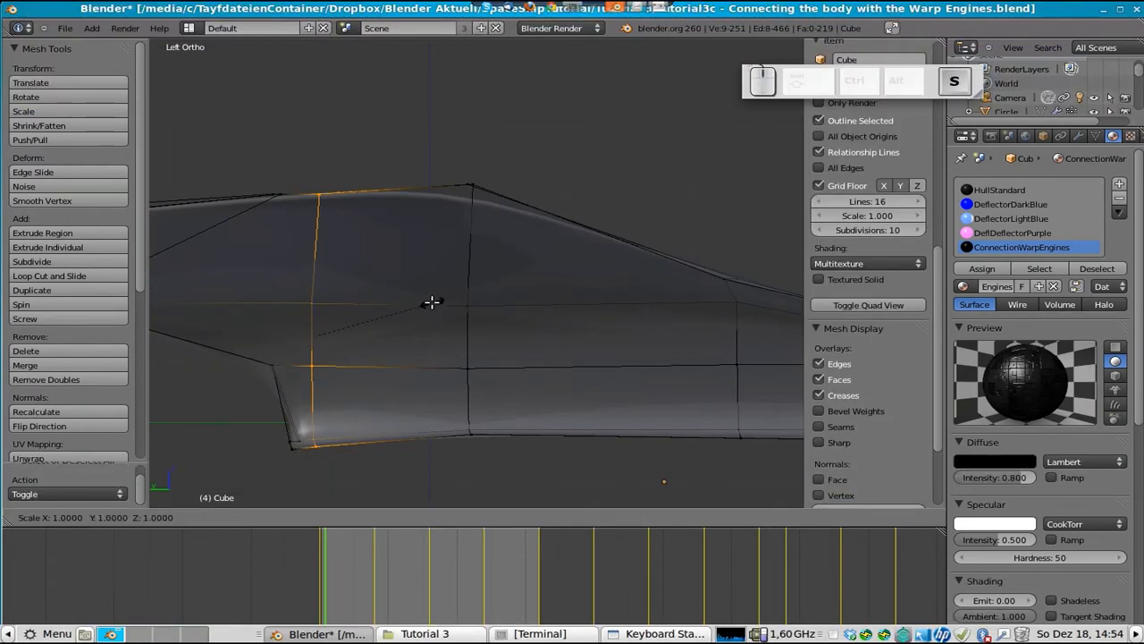
key("Return")
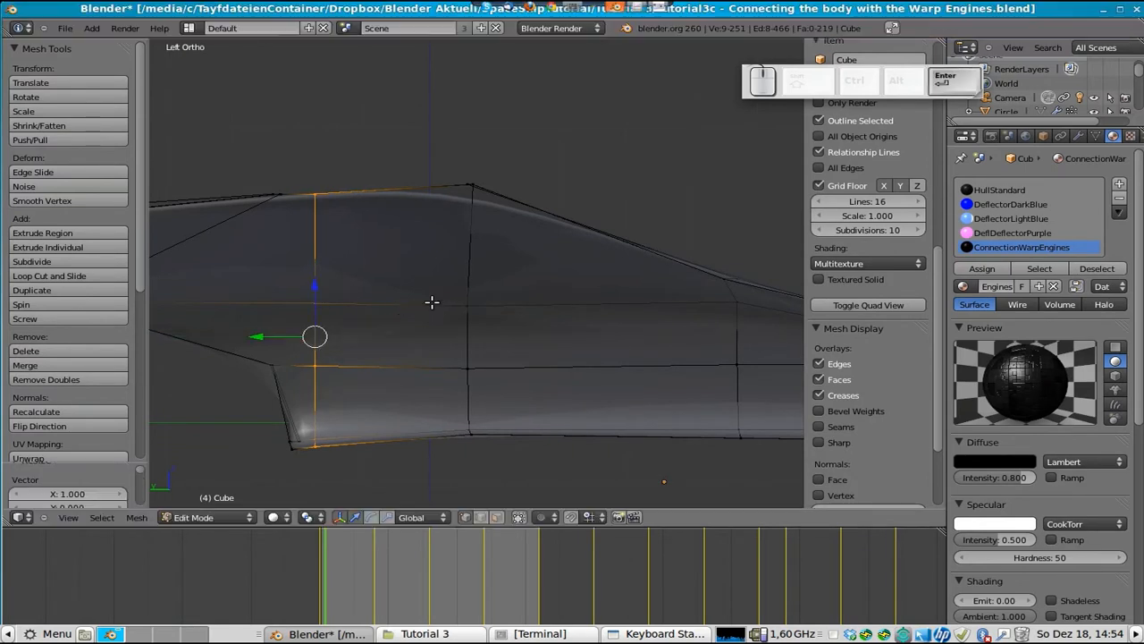
key("a")
key("b")
left_click_drag(511, 159, 431, 477)
key("a")
left_click_drag(343, 176, 301, 472)
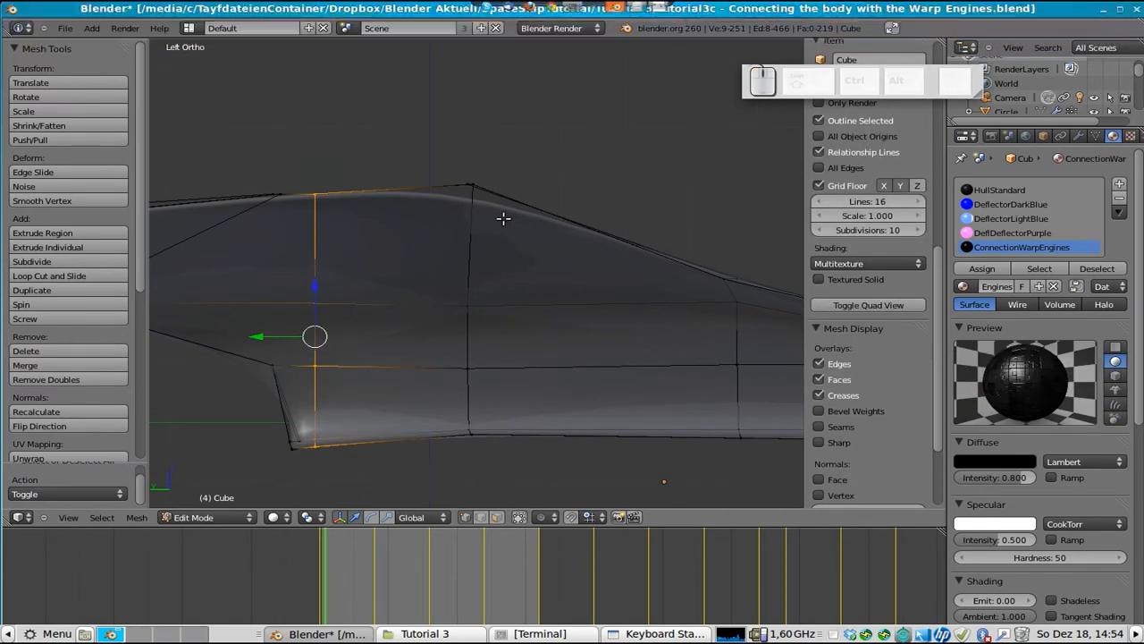
- Straighten the vertical column of vertices at the neck's peak by scaling it to 0 along Y
key("a")
key("b")
left_click_drag(493, 157, 420, 462)
key("x")
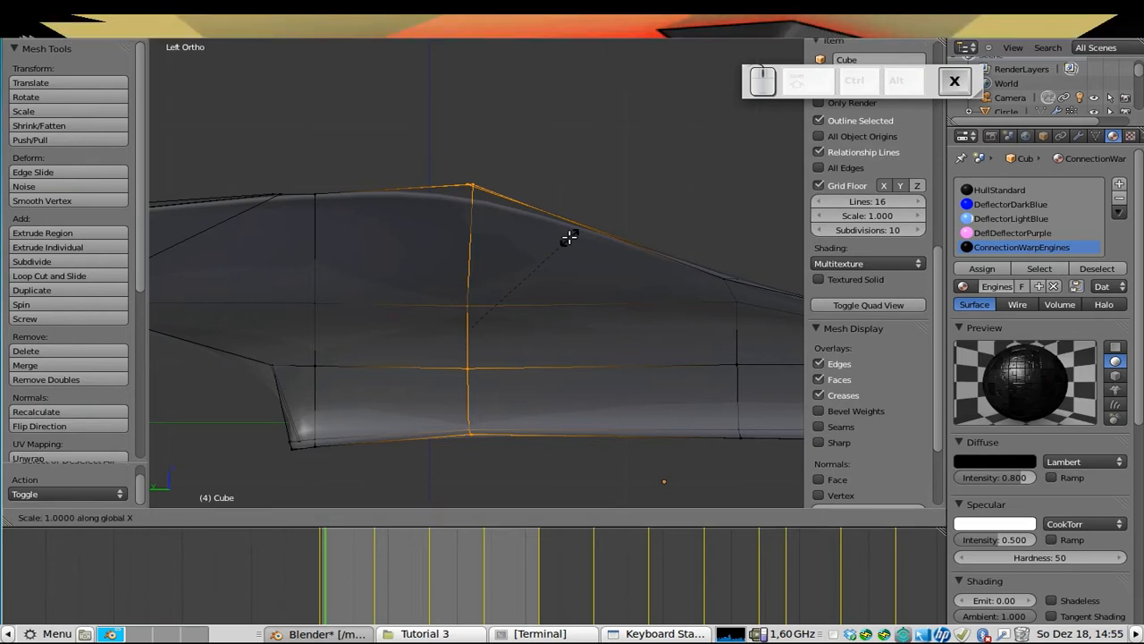
left_click(568, 236)
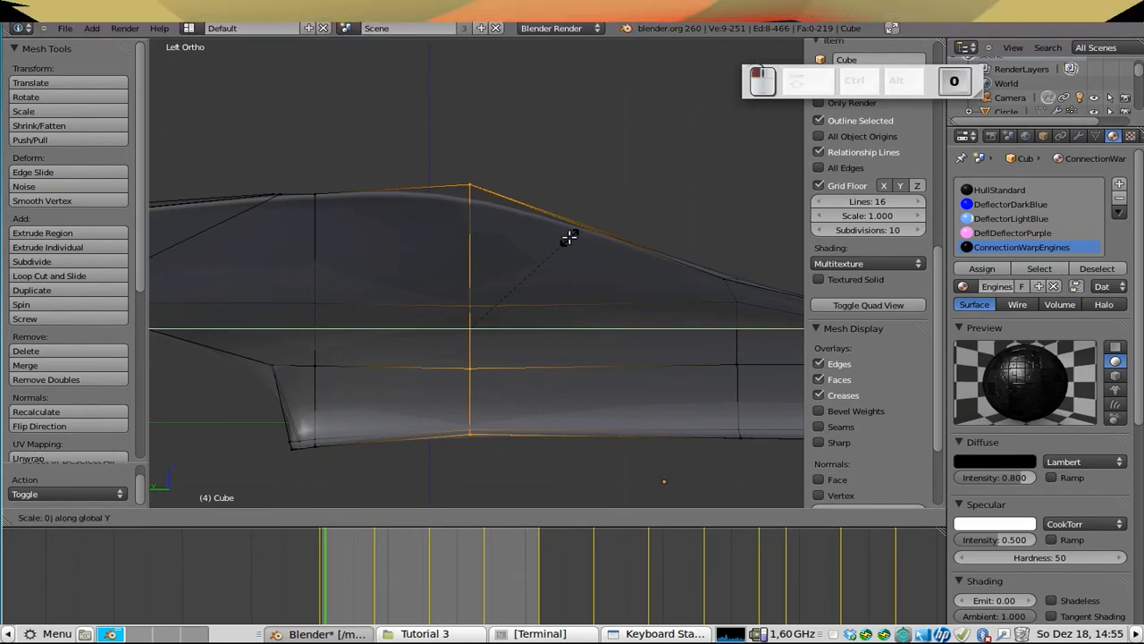
key("a")
- Straighten the next vertex column behind the neck's peak by scaling it to 0 along Y
middle_click_drag(670, 342, 572, 337, "shift")
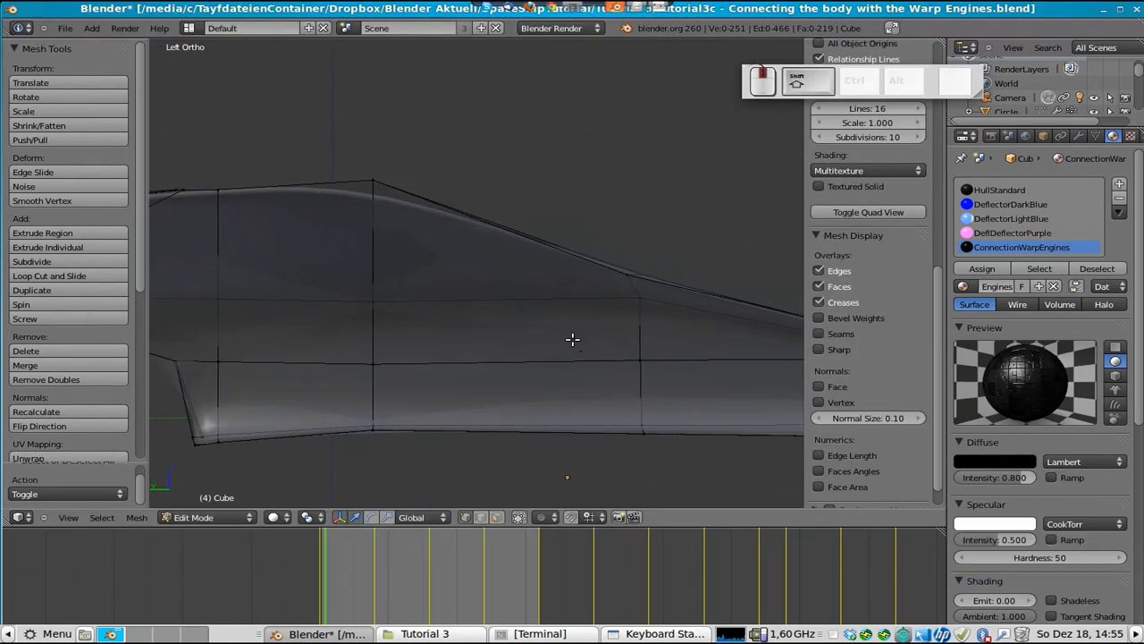
key("a")
key("a")
key("b")
left_click_drag(603, 246, 667, 499)
key("s")
key("0")
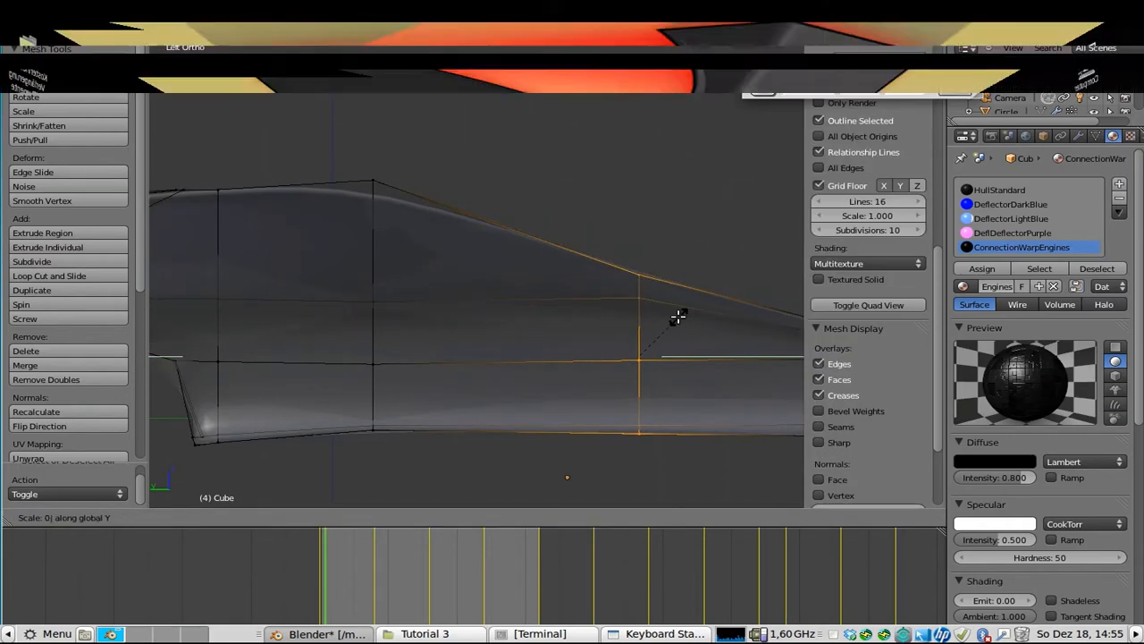
key("Return")
- Straighten the rearmost vertex column just ahead of the strut by scaling it to 0 along Y, and check the smoothed shape
scroll(702, 327, "down", 4)
middle_click_drag(634, 363, 548, 368, "shift")
scroll(550, 362, "up", 3)
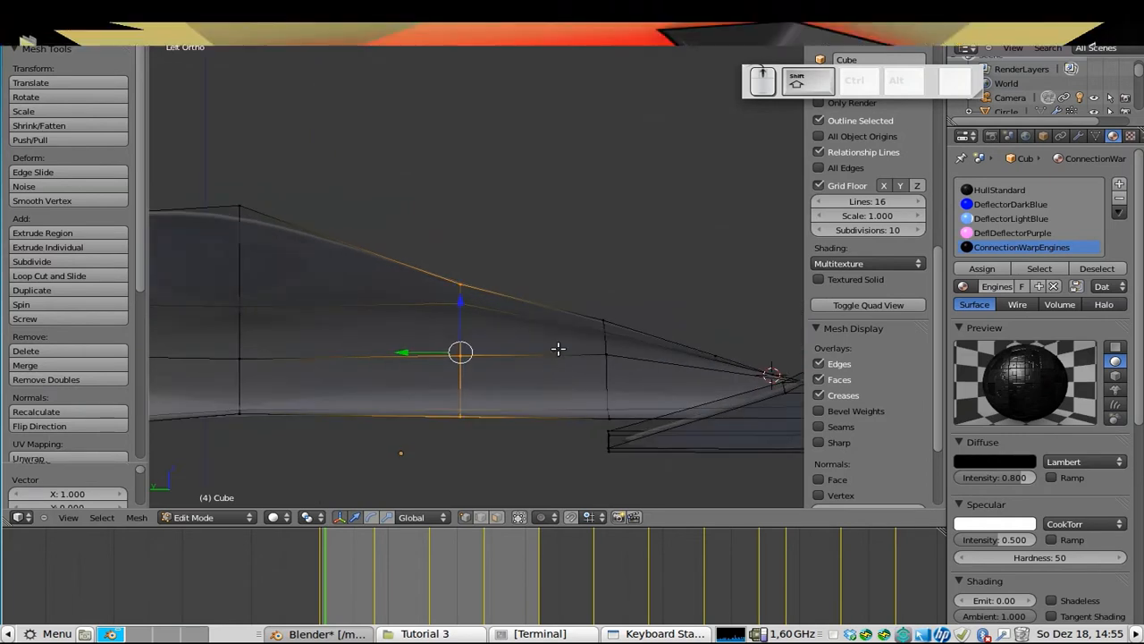
key("a")
key("b")
left_click_drag(617, 294, 579, 424)
key("s")
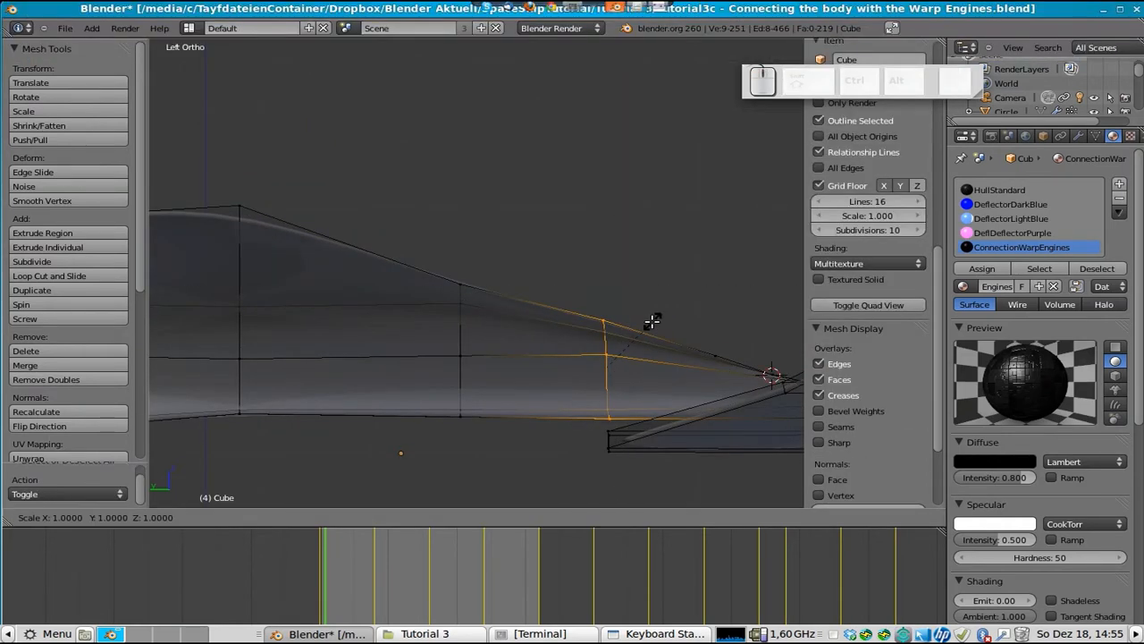
key("y")
key("0")
left_click(652, 321)
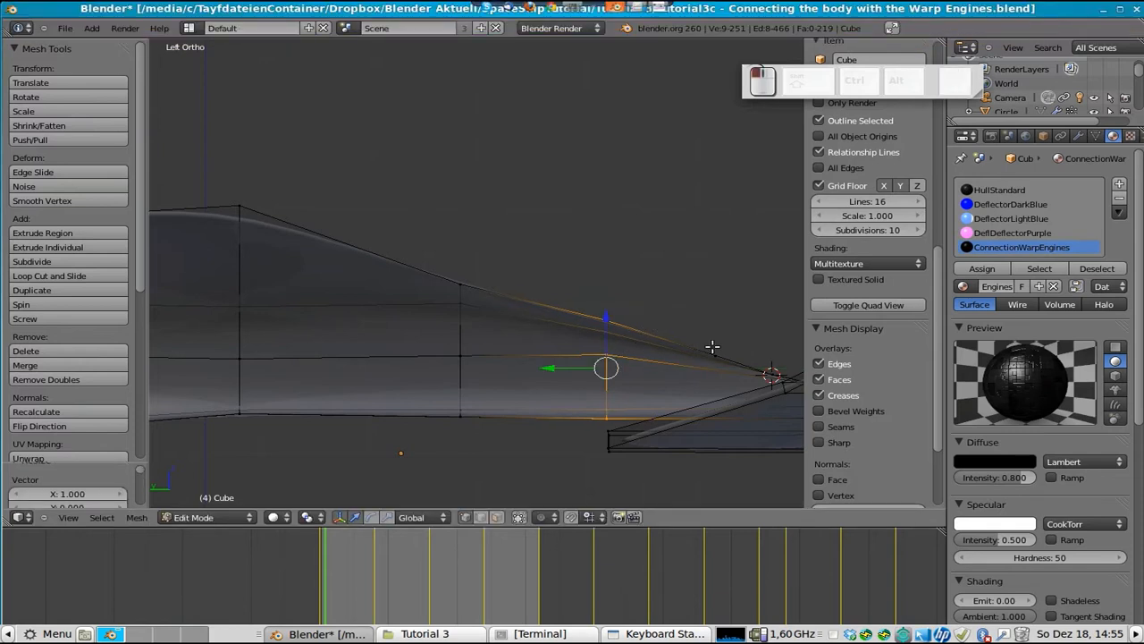
scroll(718, 356, "down", 3)
key("Tab")
key("Tab")
- Level the neck's middle horizontal row of three vertices by scaling them to 0 along Z
middle_click_drag(465, 325, 547, 337, "shift")
middle_click_drag(323, 317, 381, 322, "shift")
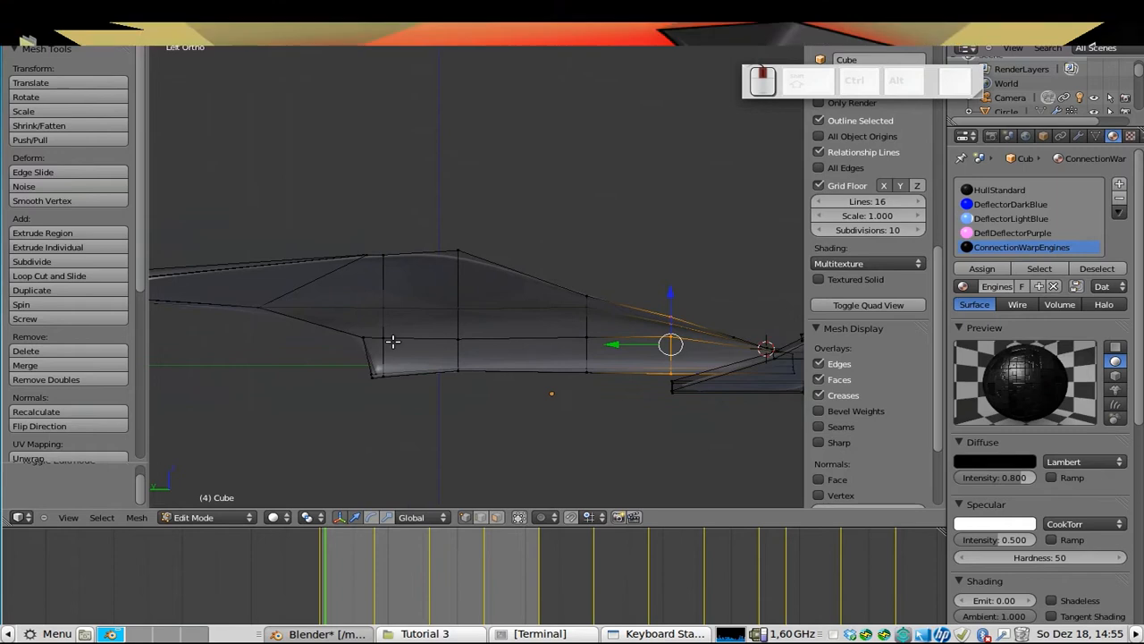
scroll(363, 324, "up", 2)
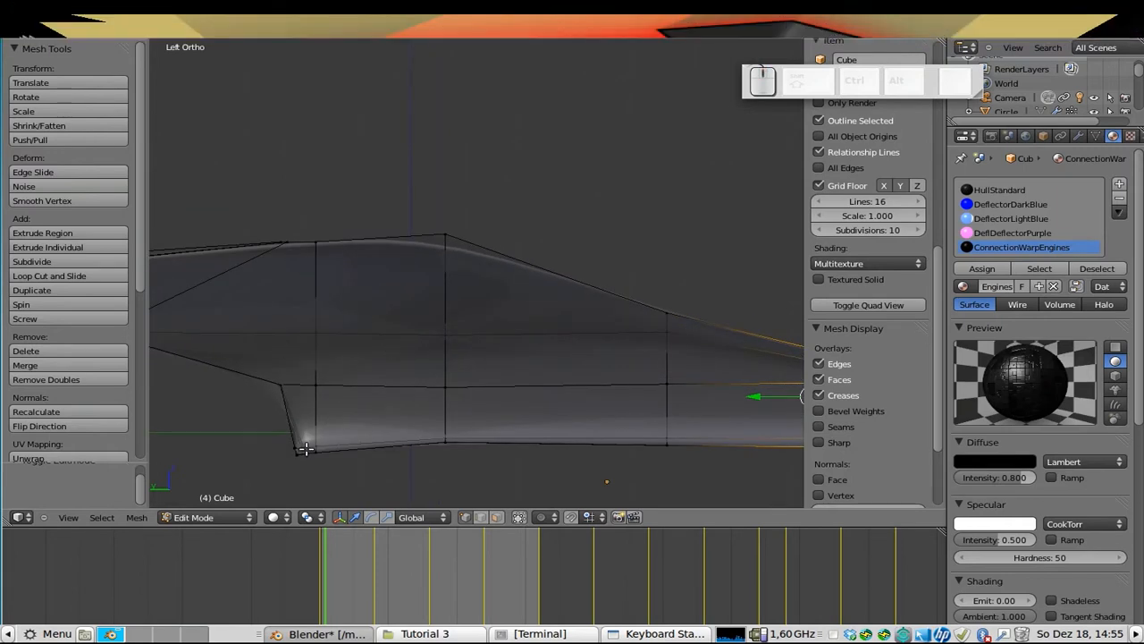
key("a")
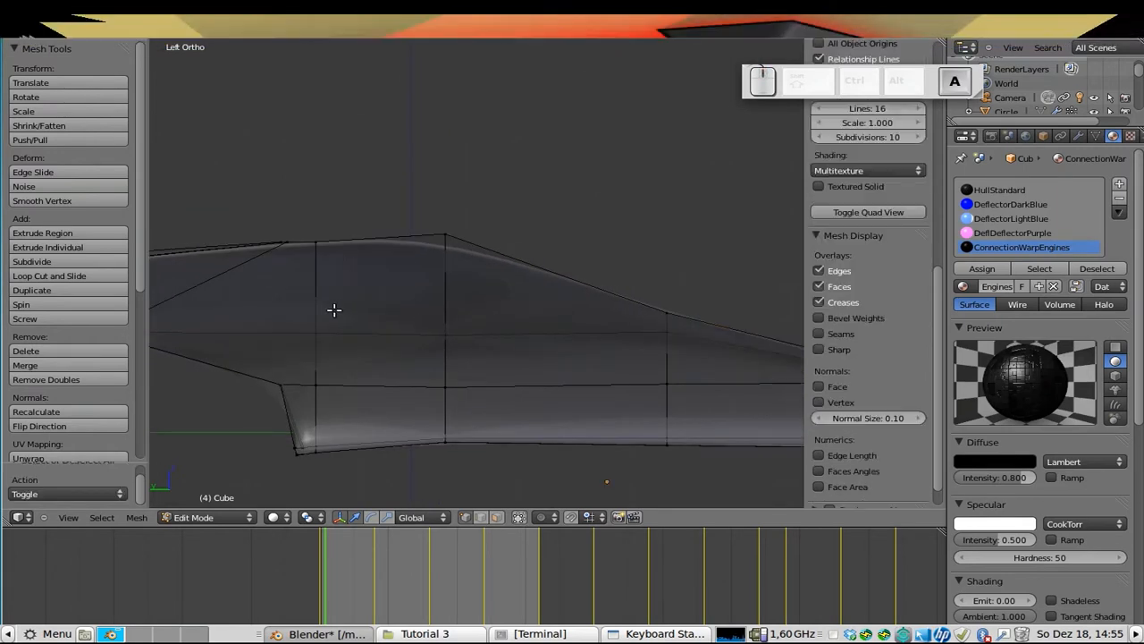
key("b")
left_click_drag(296, 316, 667, 344)
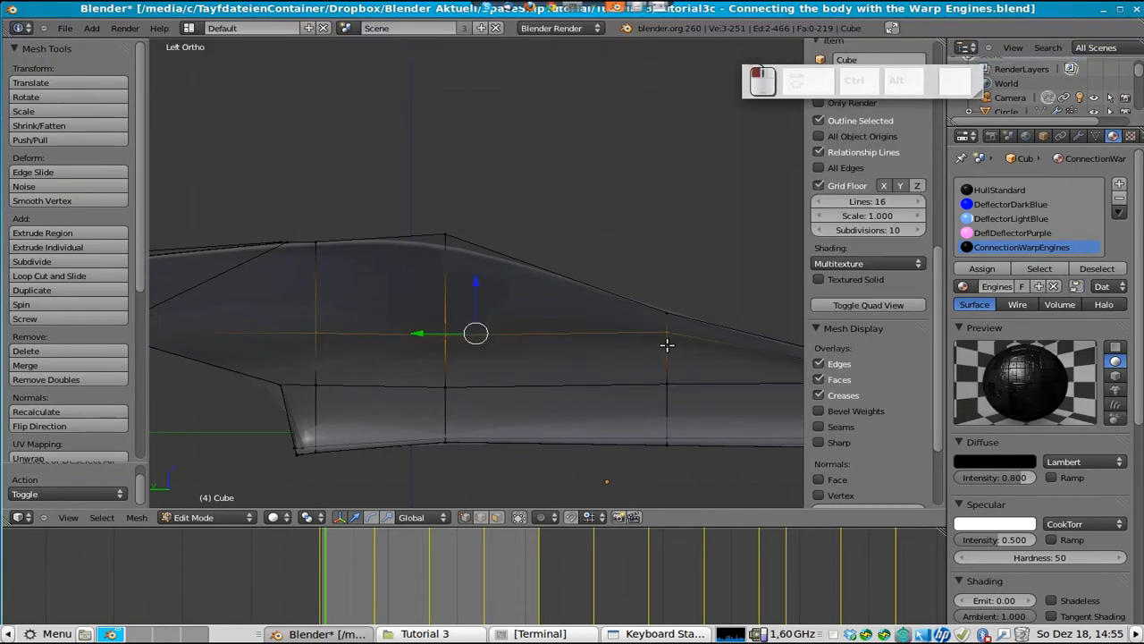
key("s")
key("z")
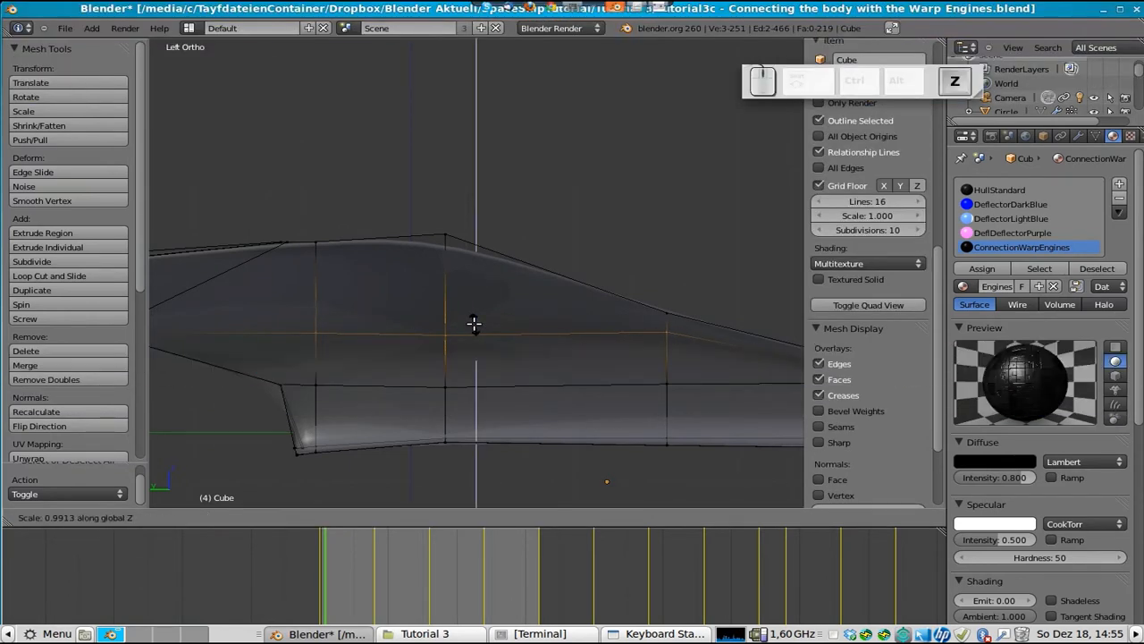
key("0")
left_click(474, 324)
- Level the three vertices of the next lower horizontal row on the neck by scaling them to 0
key("a")
key("b")
left_click_drag(312, 373, 680, 402)
key("s")
key("0")
left_click(681, 398)
- Add the vertex above the strut's front to the selected lower row and level all four by scaling to 0 along Z
scroll(682, 396, "down", 3)
key("b")
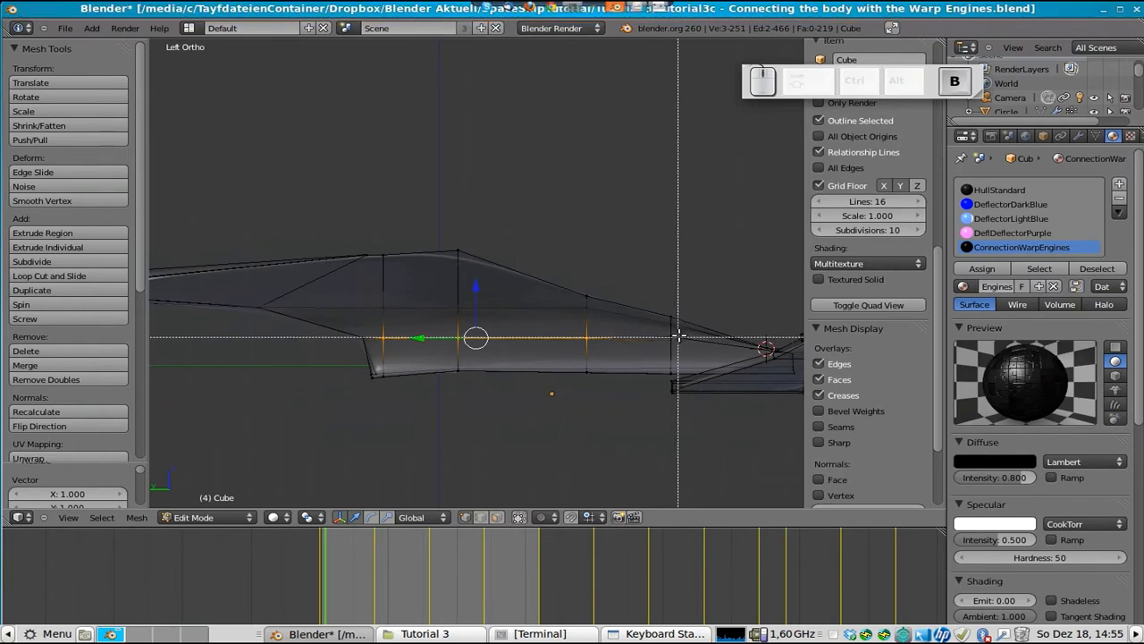
left_click_drag(681, 333, 384, 341)
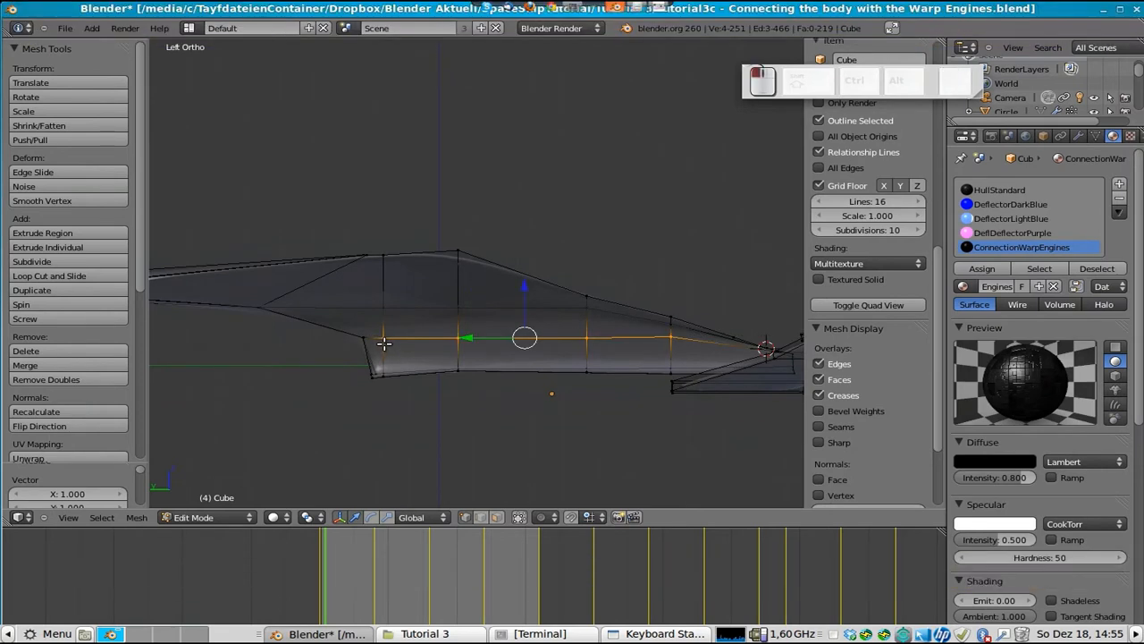
key("s")
key("z")
key("0")
left_click(386, 340)
scroll(431, 407, "up", 3)
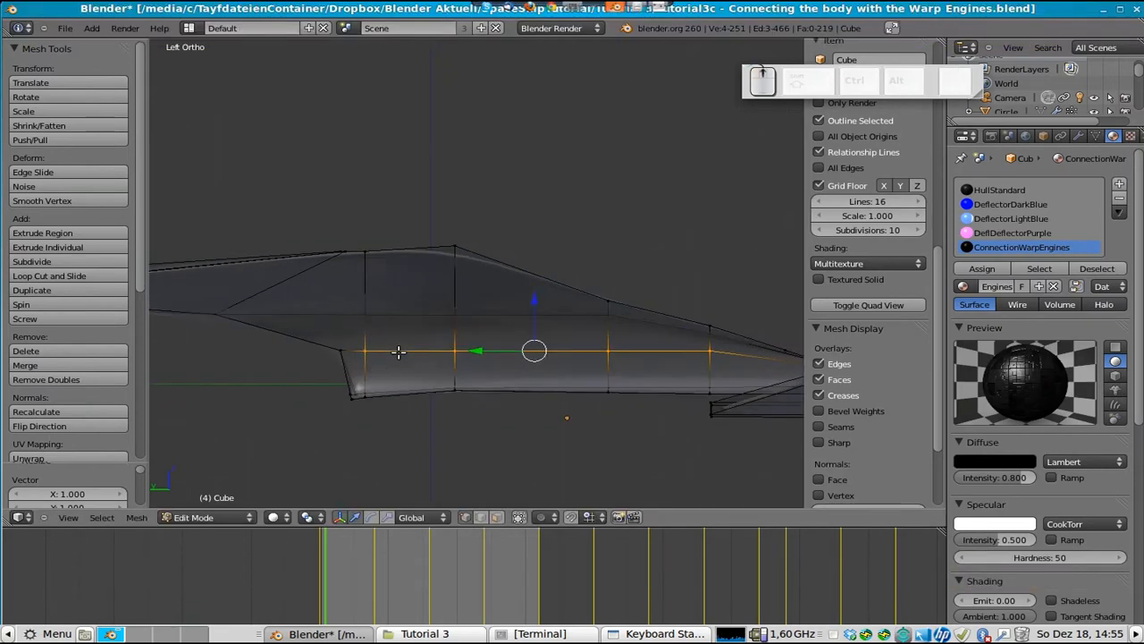
- Examine the straightened neck from several angles, comparing the smoothed object with its mesh
key("Tab")
key("Tab")
key("Tab")
middle_click_drag(324, 446, 366, 408)
key("Tab")
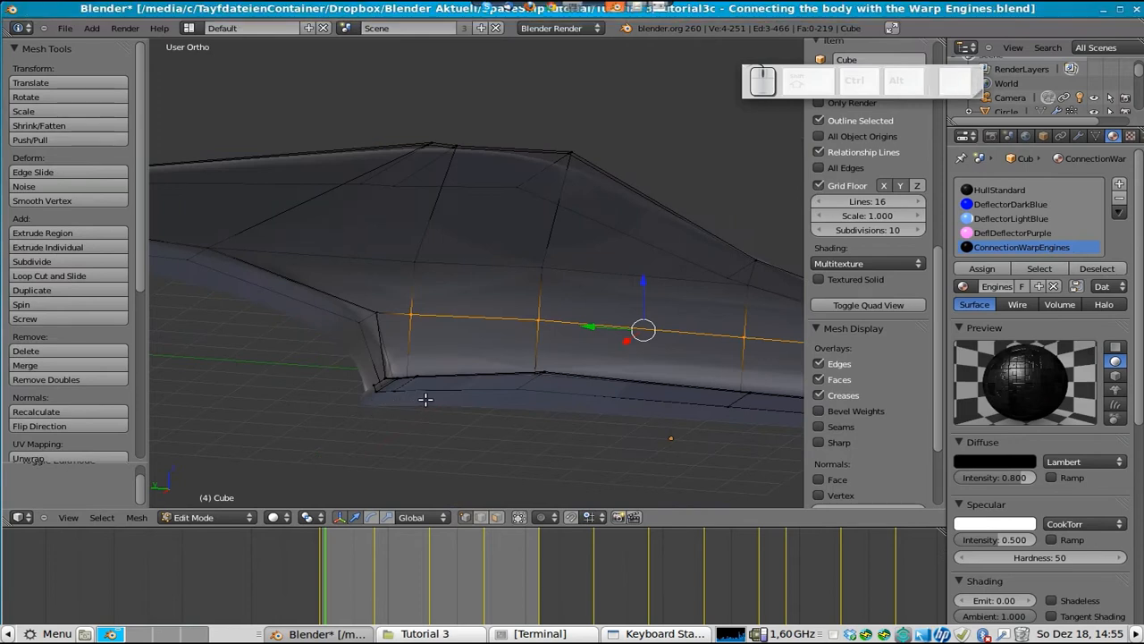
key("Tab")
middle_click_drag(534, 394, 474, 419)
key("Tab")
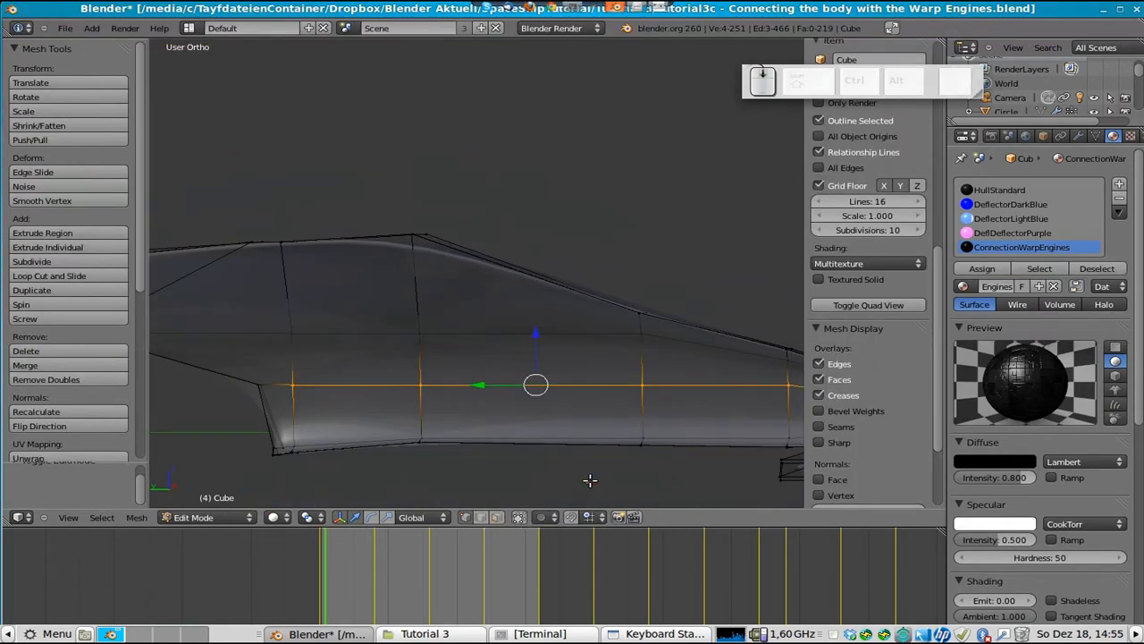
- Box-select the row of vertices along the neck's bottom edge and flatten it along the Z axis
middle_click_drag(590, 480, 364, 399)
key("a")
key("b")
left_click_drag(261, 402, 754, 429)
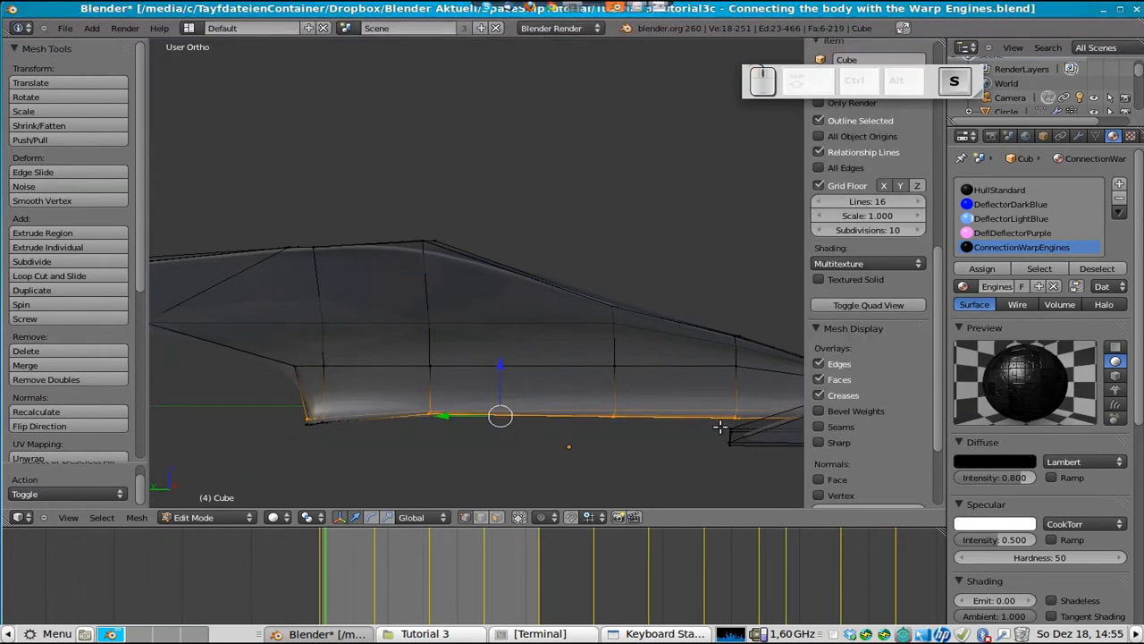
key("s")
key("z")
left_click(719, 427)
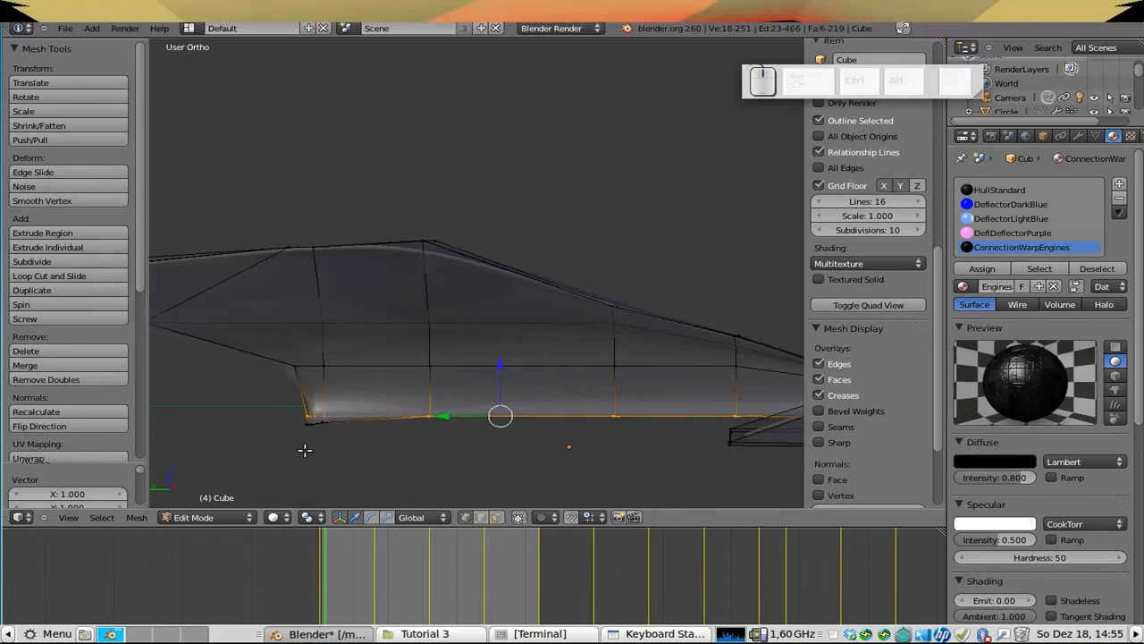
- Select only the lowest vertices at the neck's front bottom corner and flatten them along the Z axis
key("b")
left_click_drag(324, 425, 292, 440)
key("a")
key("b")
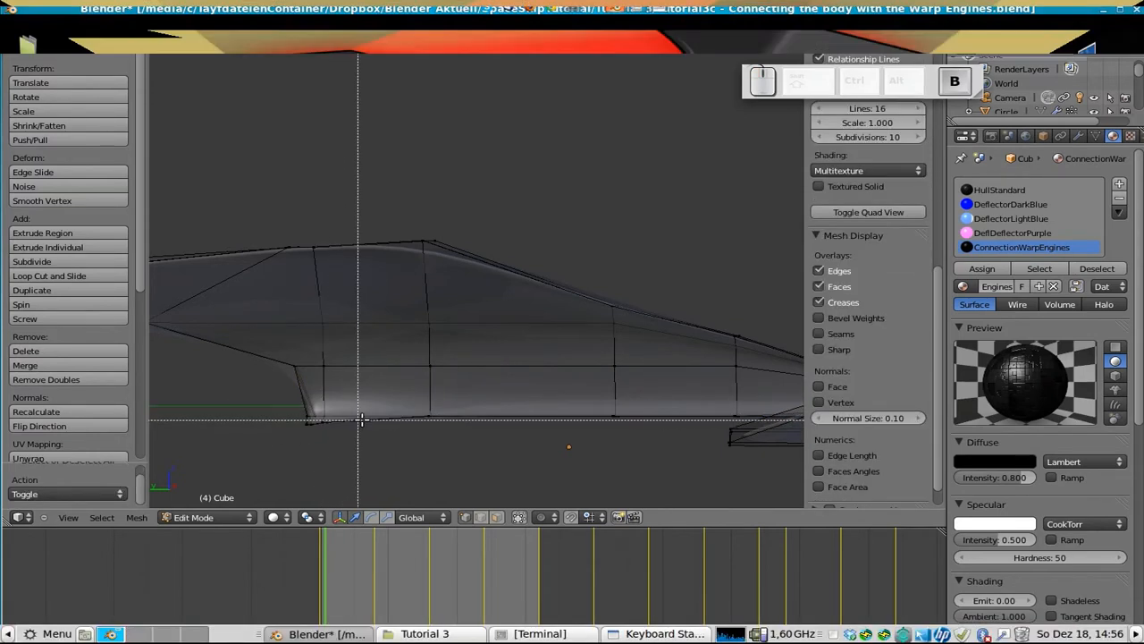
left_click_drag(356, 422, 356, 422)
left_click_drag(256, 429, 256, 429)
key("s")
key("z")
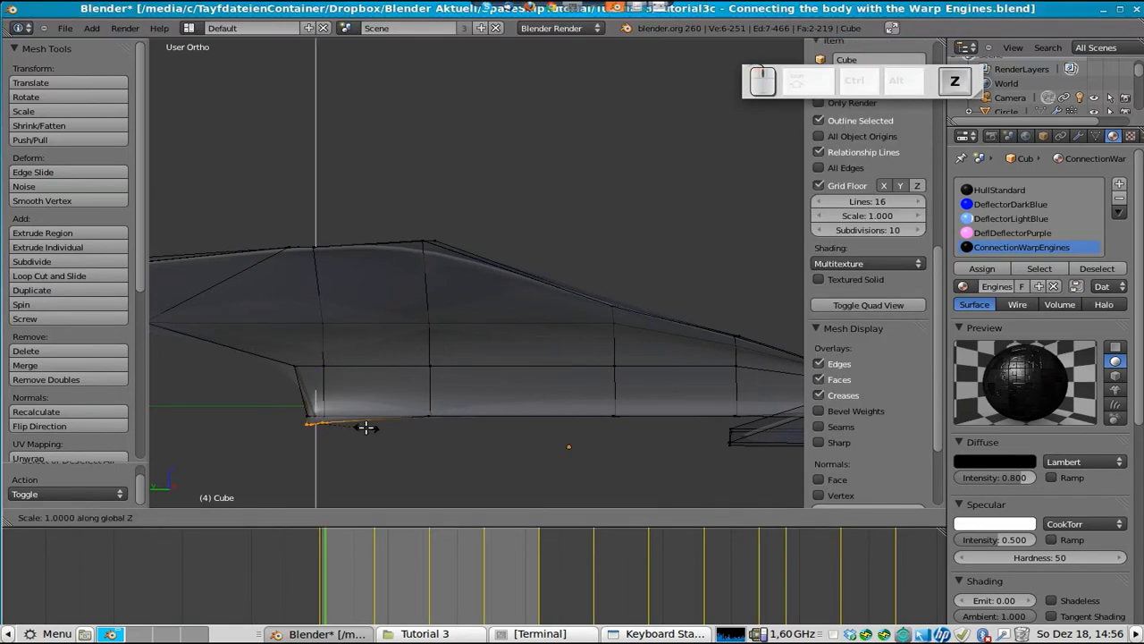
key("Return")
- Return to Object Mode, check the smoothed neck from an angle, and save the file over the existing version
key("Tab")
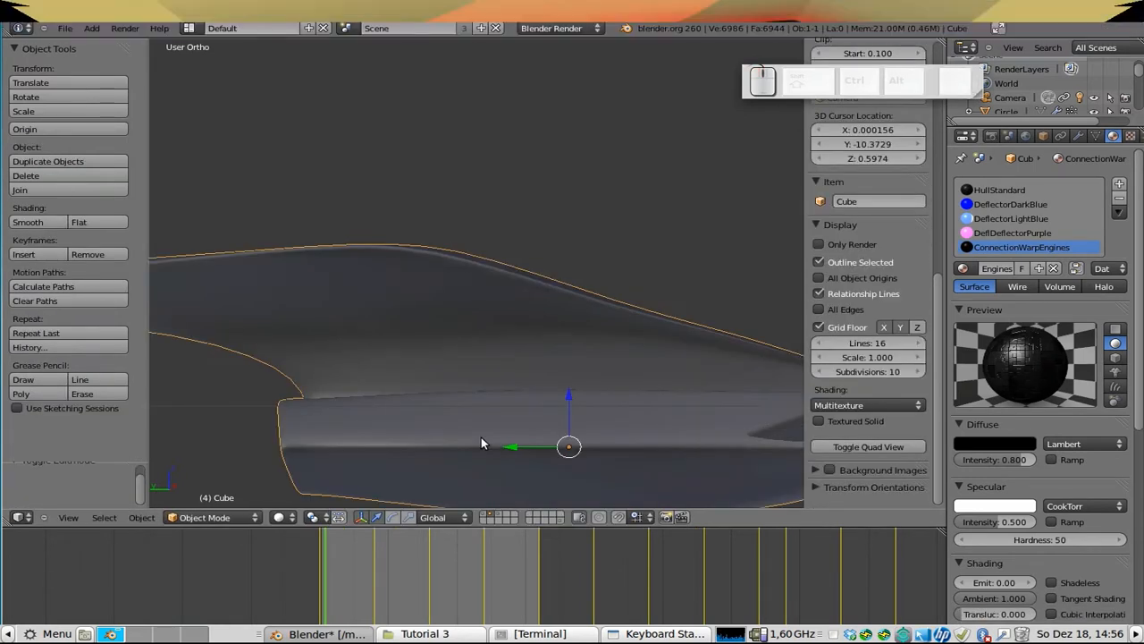
middle_click_drag(571, 362, 452, 388)
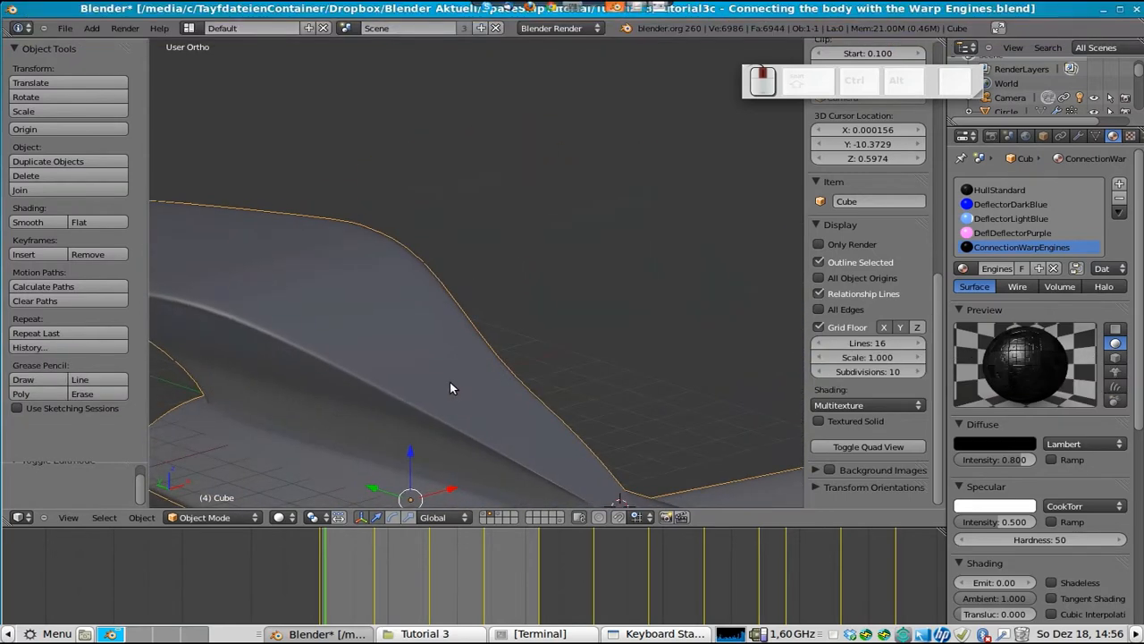
key("ctrl+s")
left_click(380, 377)
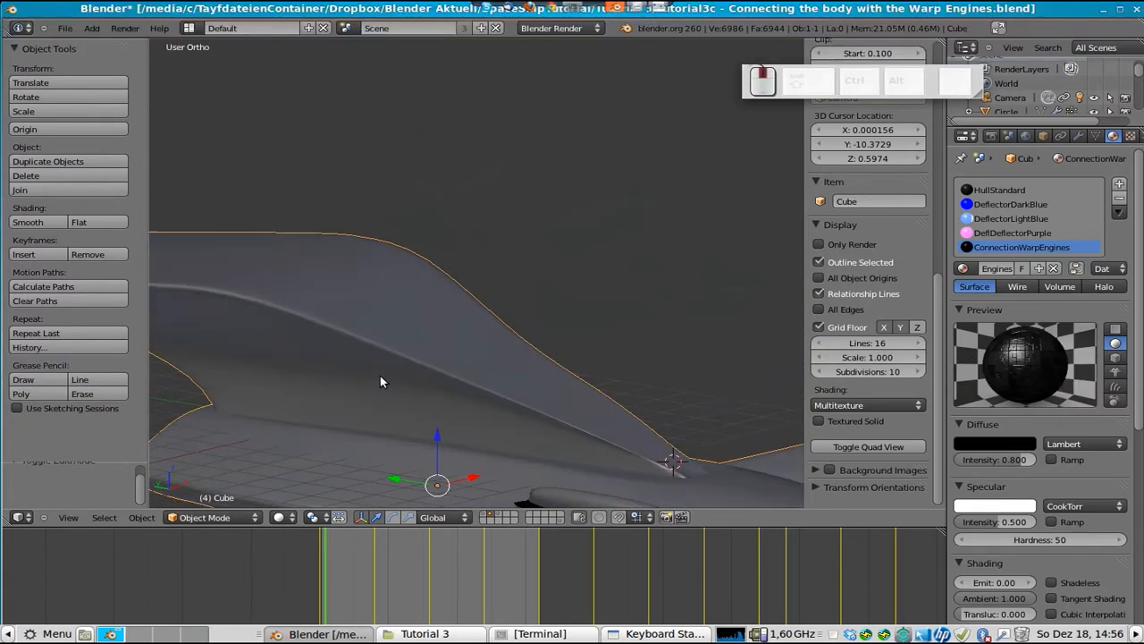
- Check the neck's mesh and smoothed shape from the side, and save the file over the existing version
key("Tab")
middle_click_drag(375, 358, 453, 349)
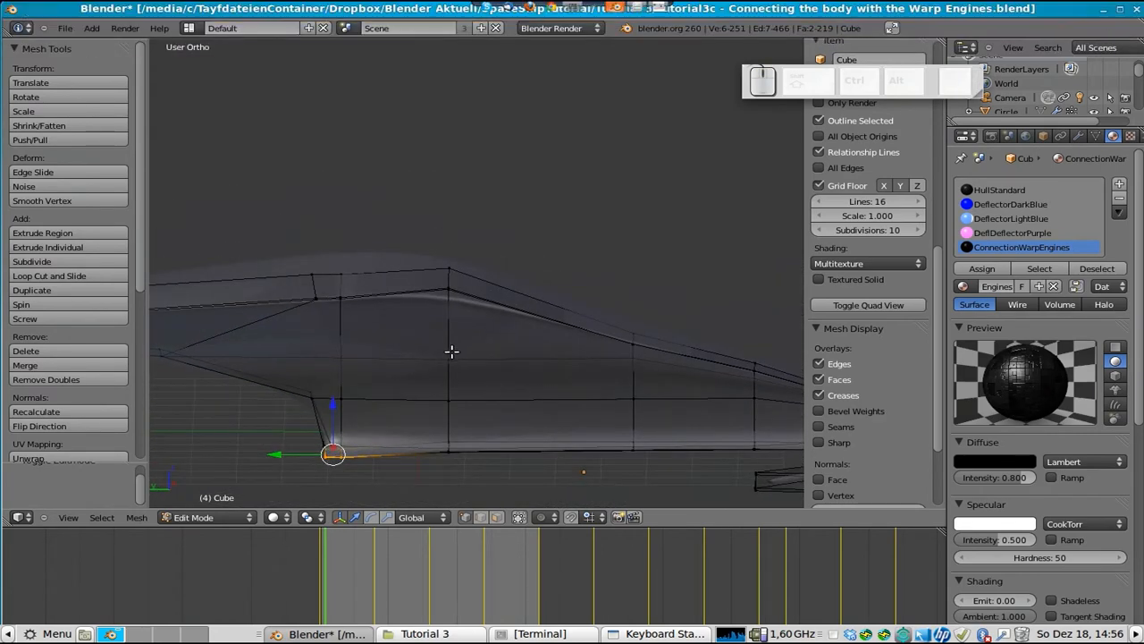
scroll(468, 376, "down", 4)
key("Tab")
scroll(492, 373, "up", 2)
scroll(496, 380, "down", 2)
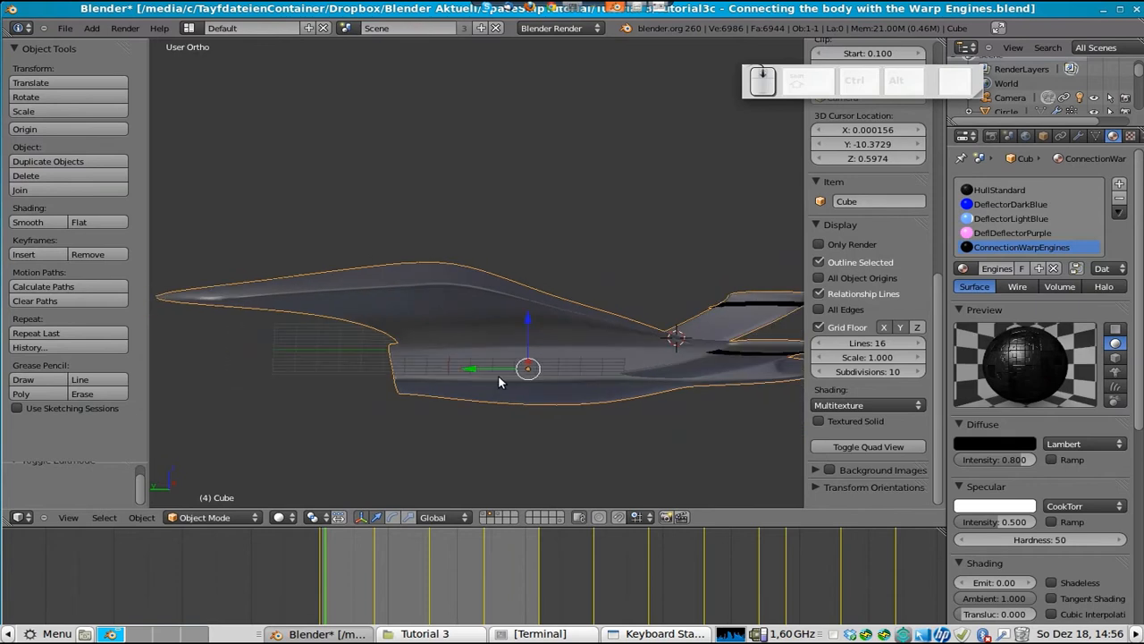
key("ctrl+s")
left_click(607, 320)
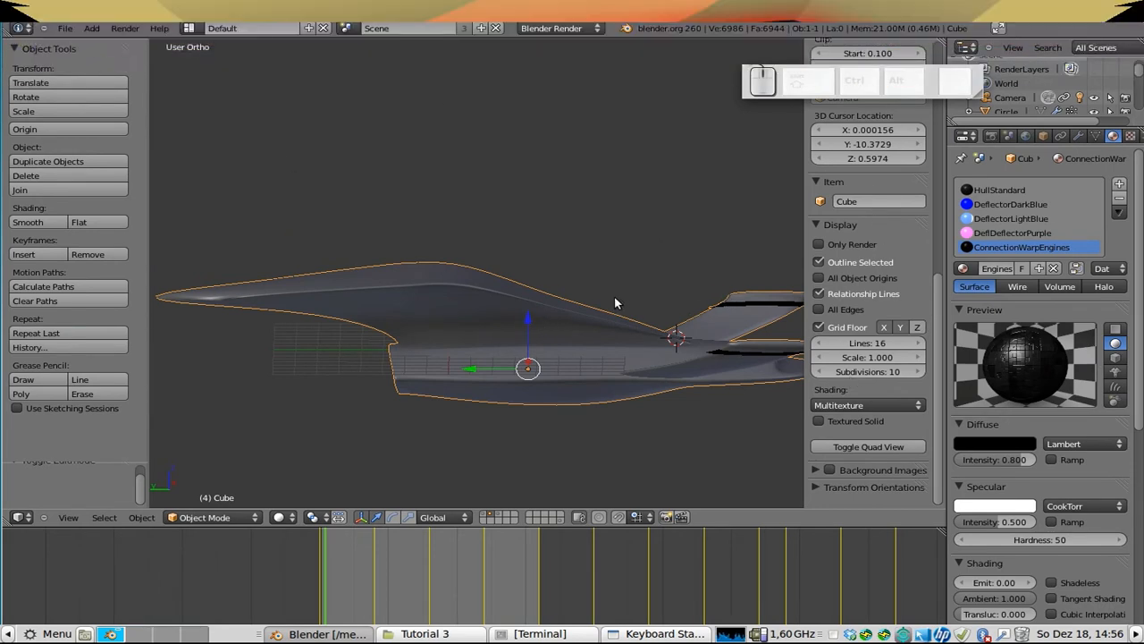
- Look through the other scene layers and return to the layer holding the ship's body
key("KP_3")
key("ctrl+KP_3")
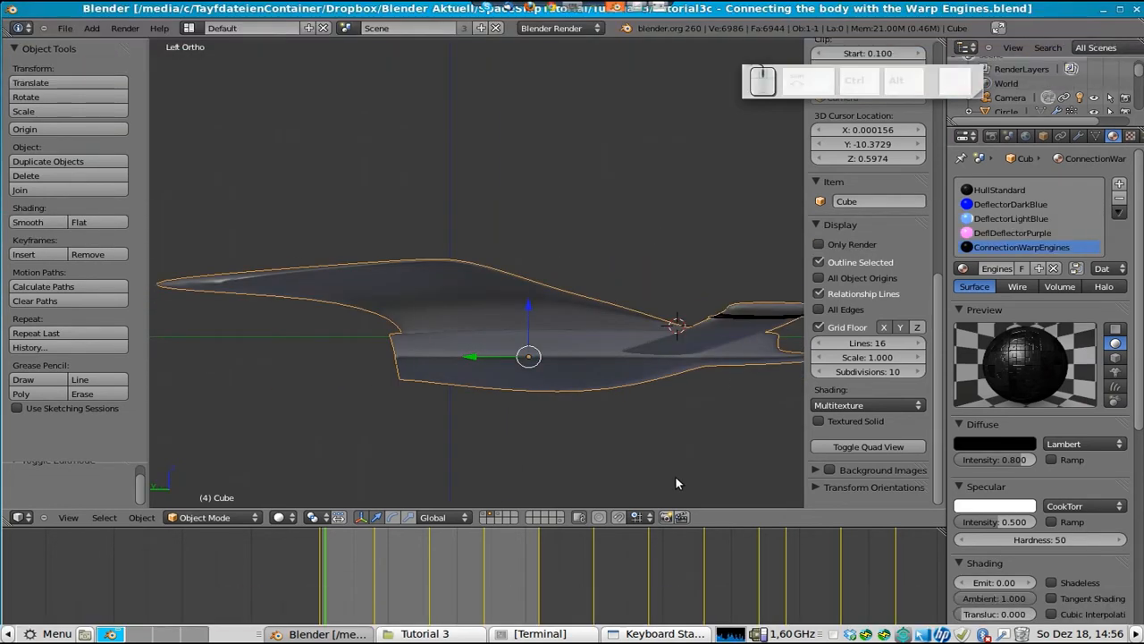
left_click(559, 522)
middle_click_drag(471, 318, 466, 365)
right_click(466, 365)
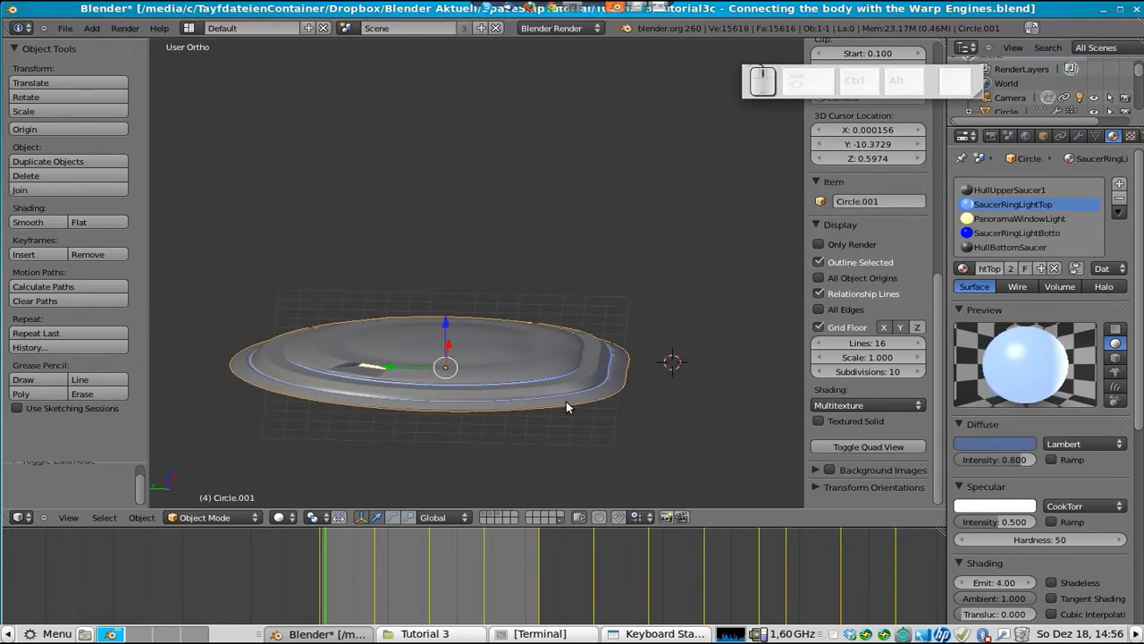
left_click(504, 521)
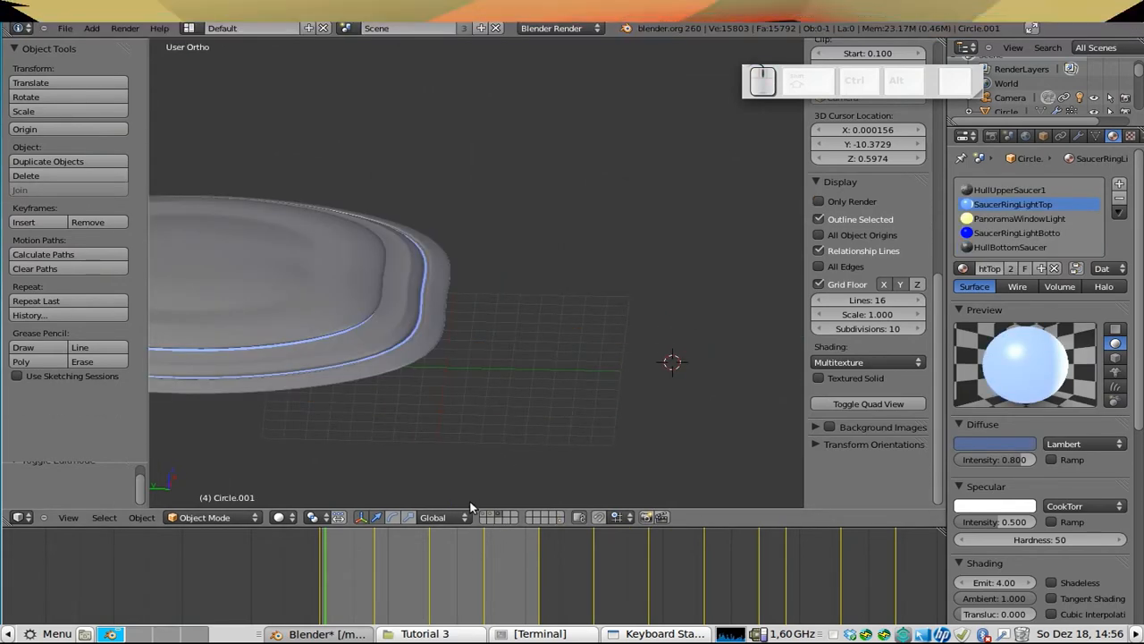
left_click(491, 519)
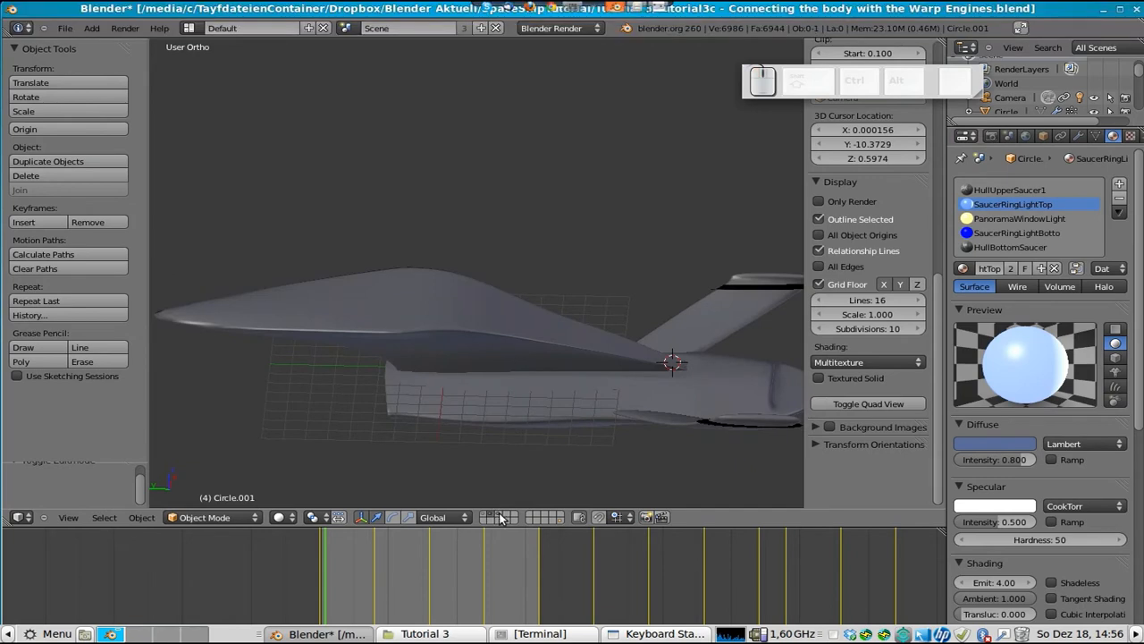
- Duplicate the ship's body in place, move the copy to layer 6, and show only that layer
scroll(507, 326, "down", 1)
right_click(507, 331)
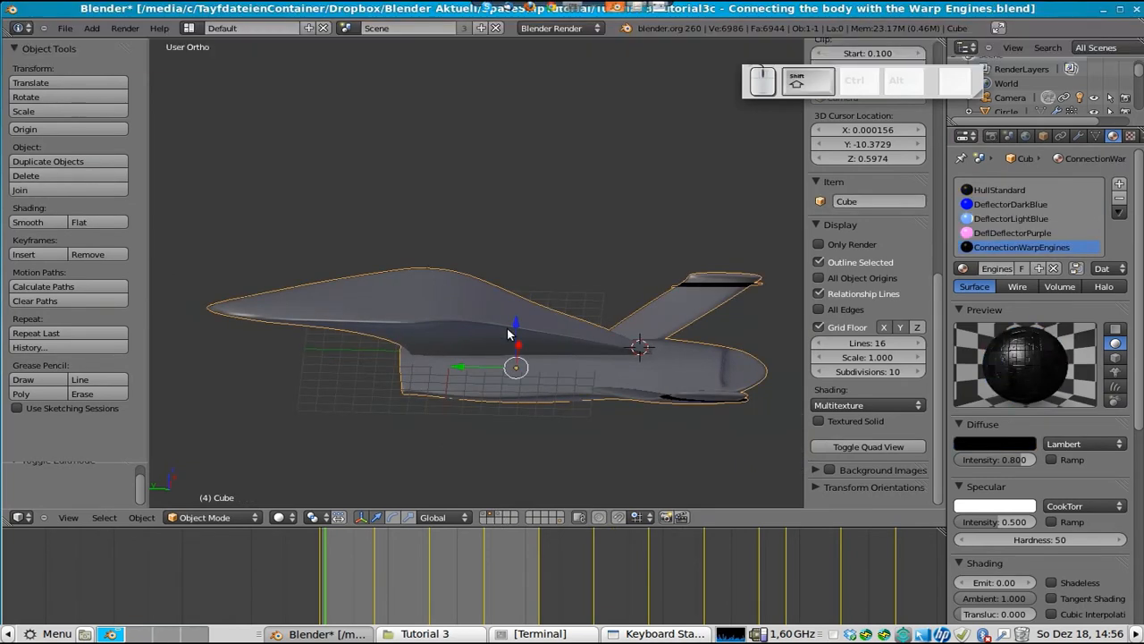
key("shift+d")
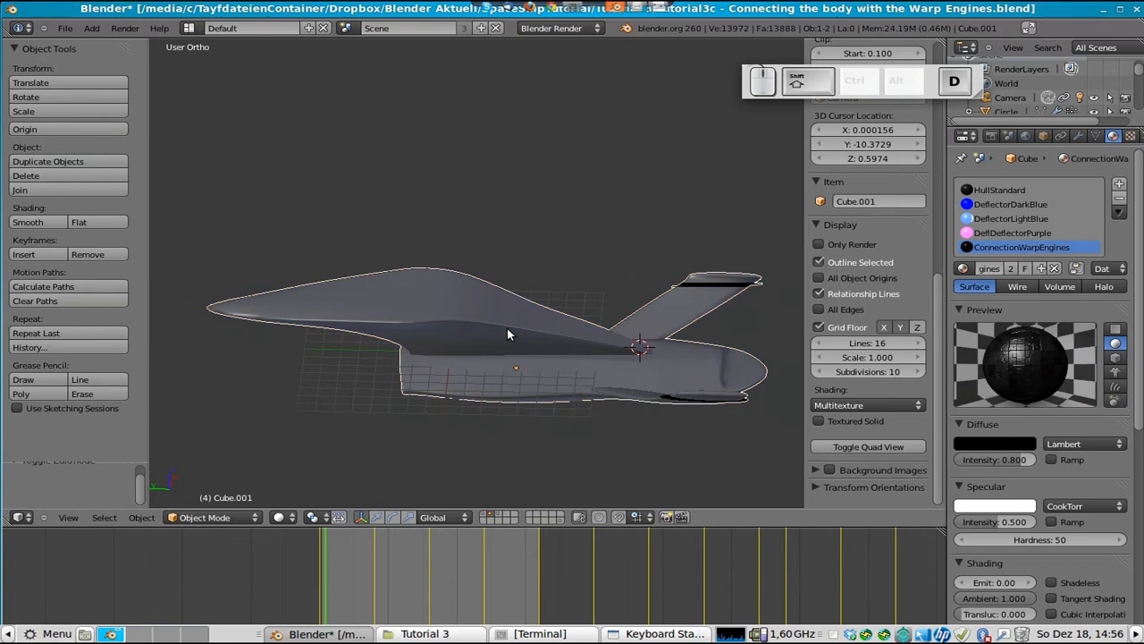
left_click(506, 333)
key("m")
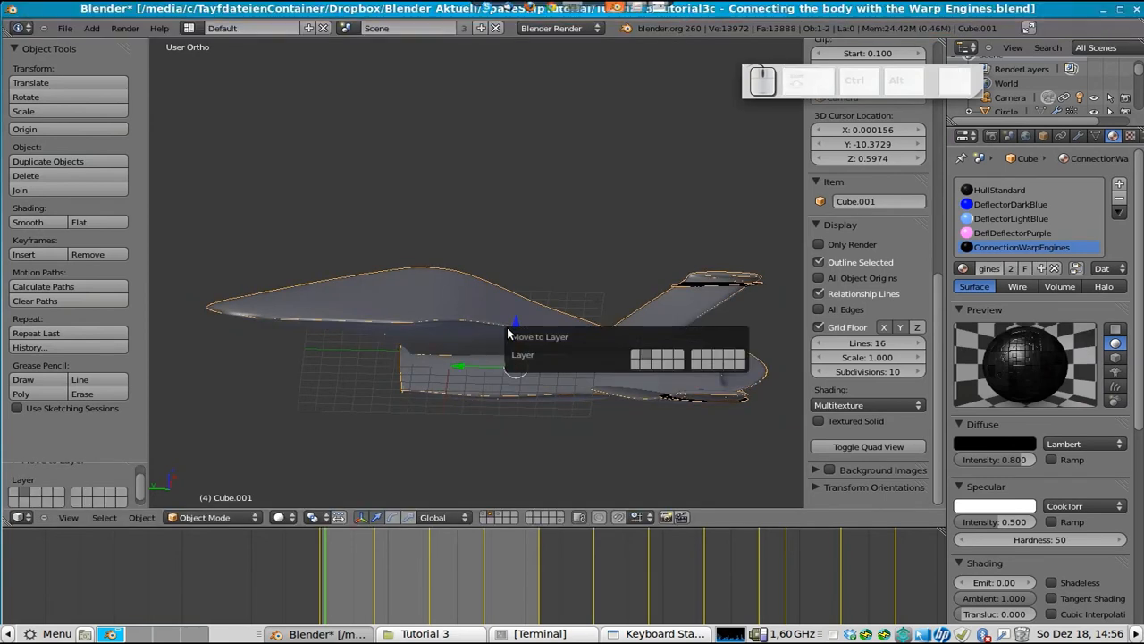
left_click(698, 357)
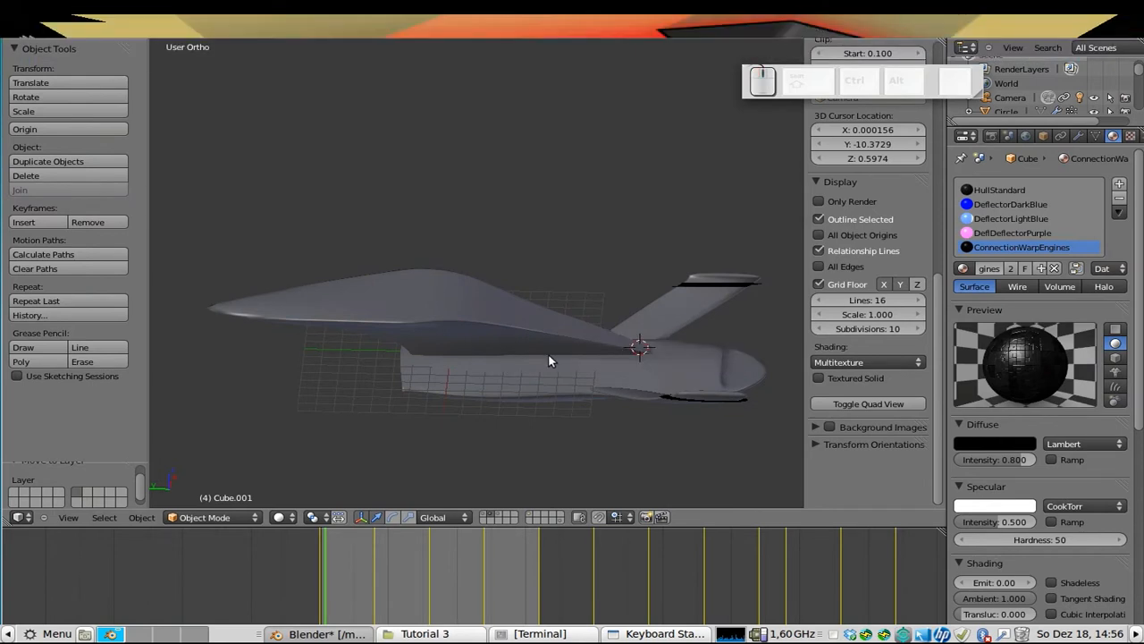
key("6")
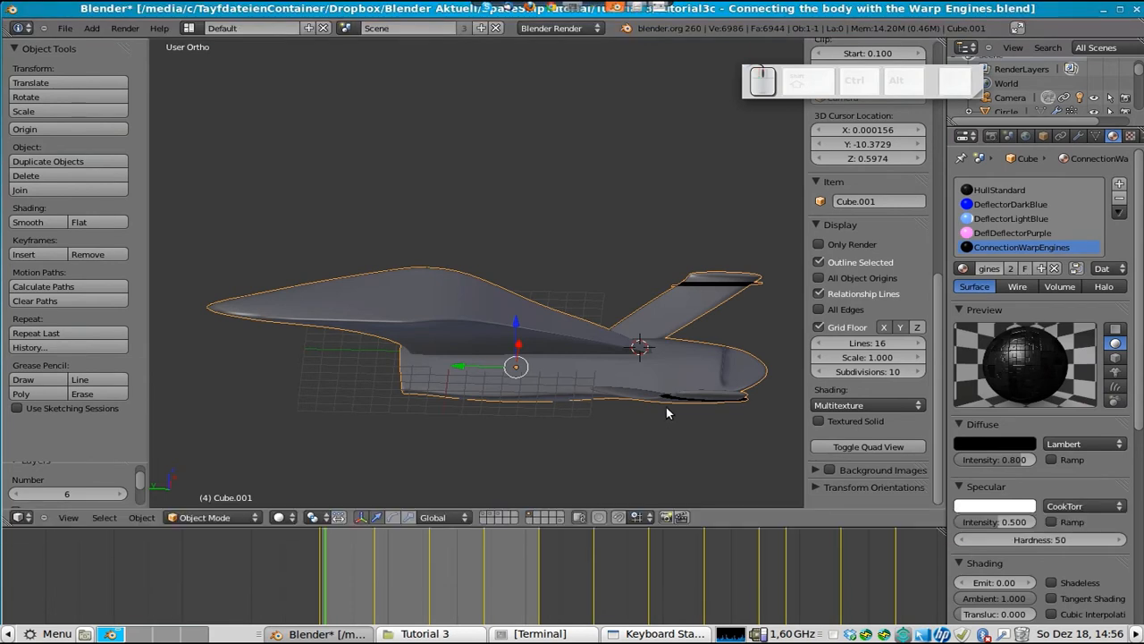
- Inspect the duplicate's mesh in the left view, return to Object Mode, and save the file
key("KP_3")
key("ctrl+KP_3")
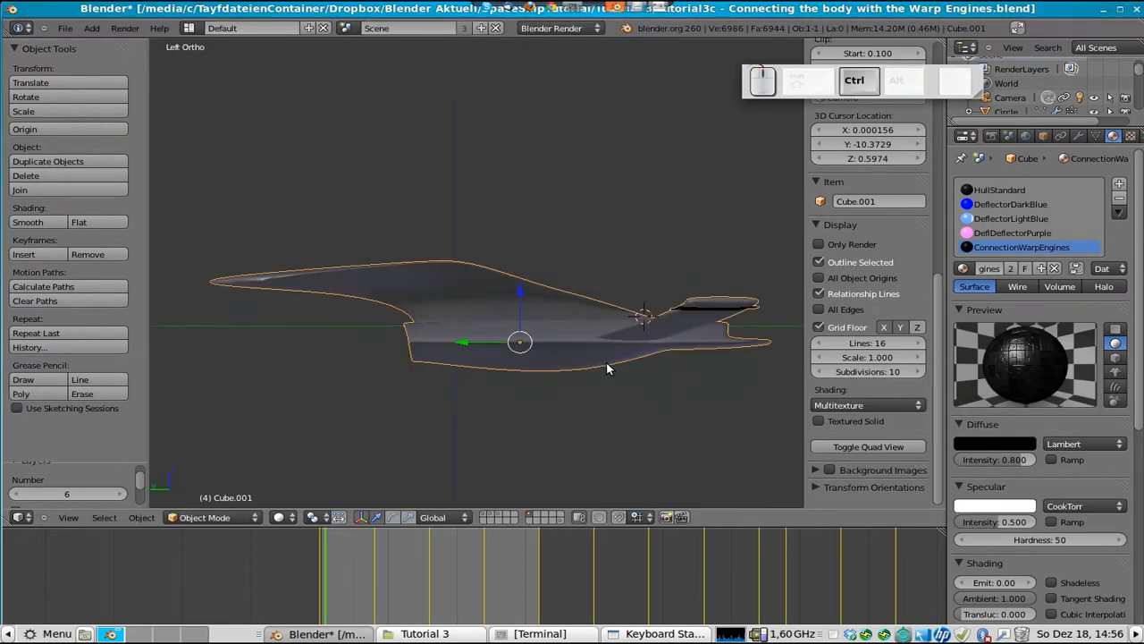
scroll(337, 379, "up", 4)
key("Tab")
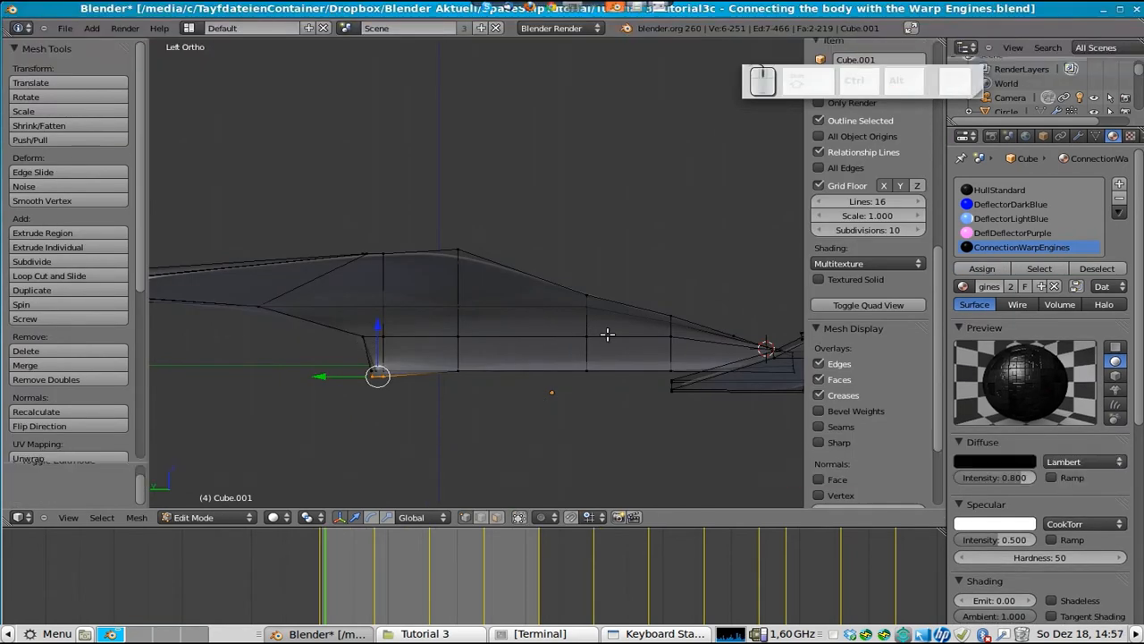
key("Tab")
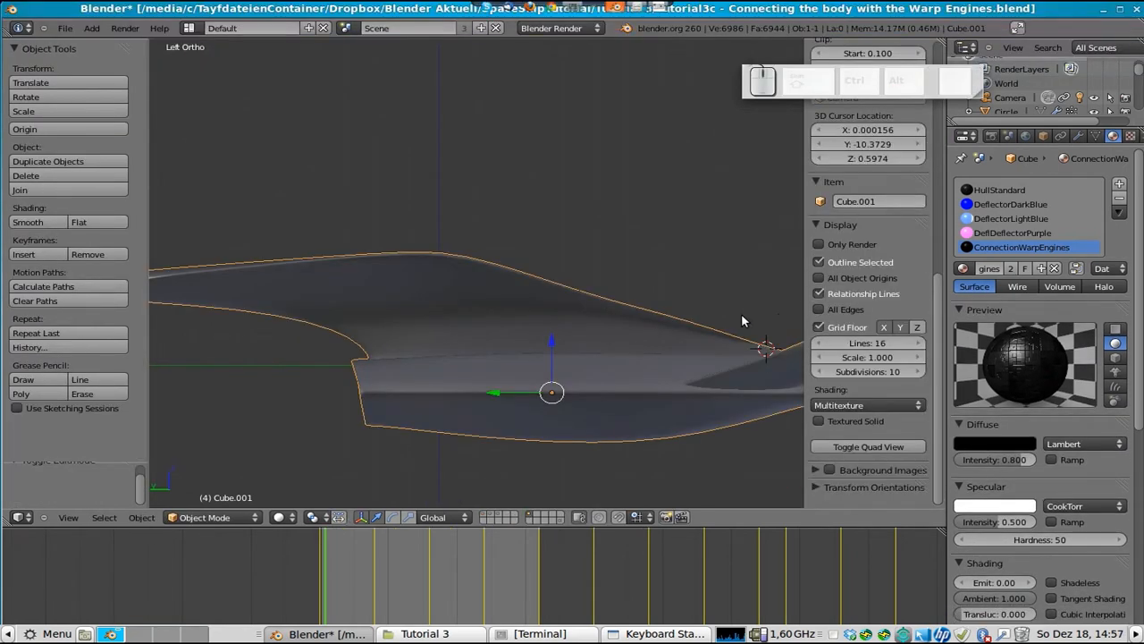
key("ctrl+s")
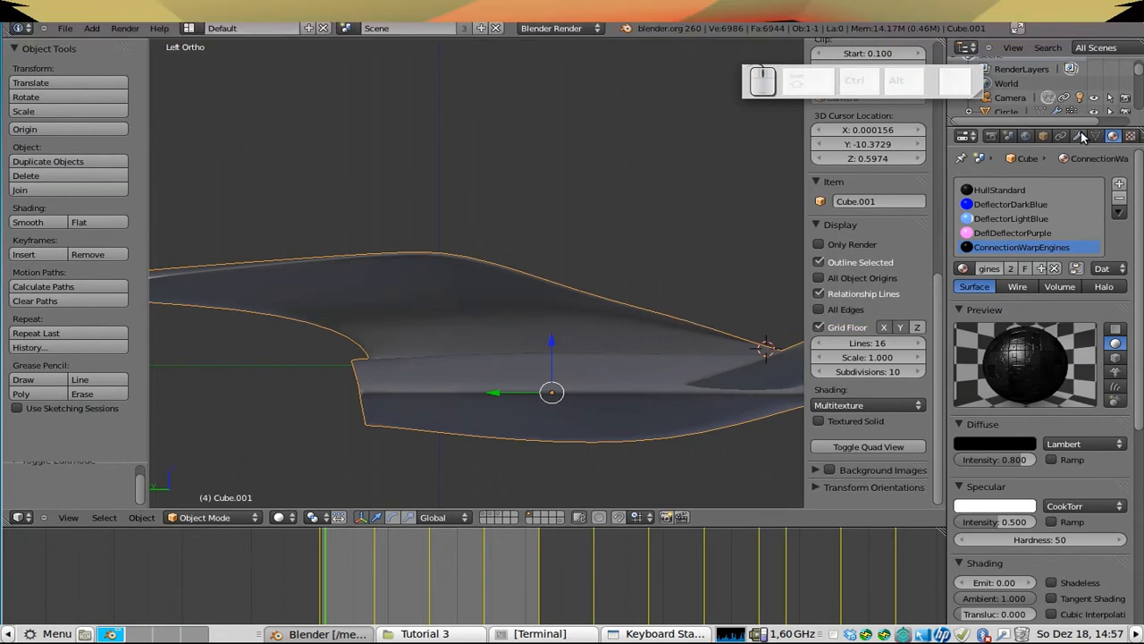
- Set the duplicate's Subdivision Surface modifier to 1 view and 1 render subdivision, and apply it
left_click(1079, 135)
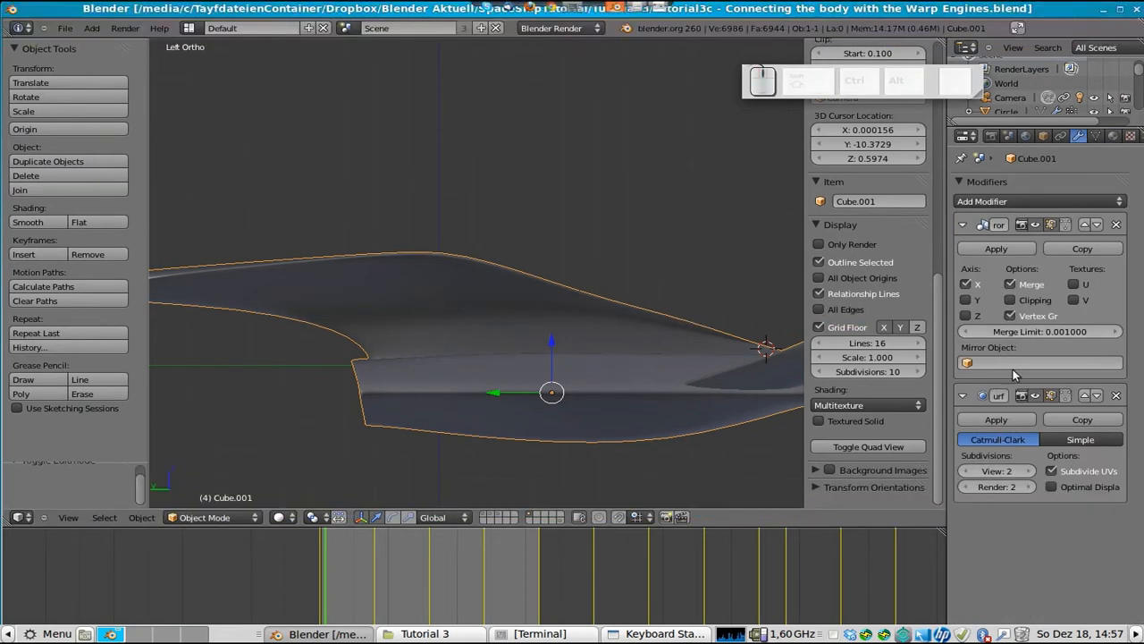
left_click(965, 471)
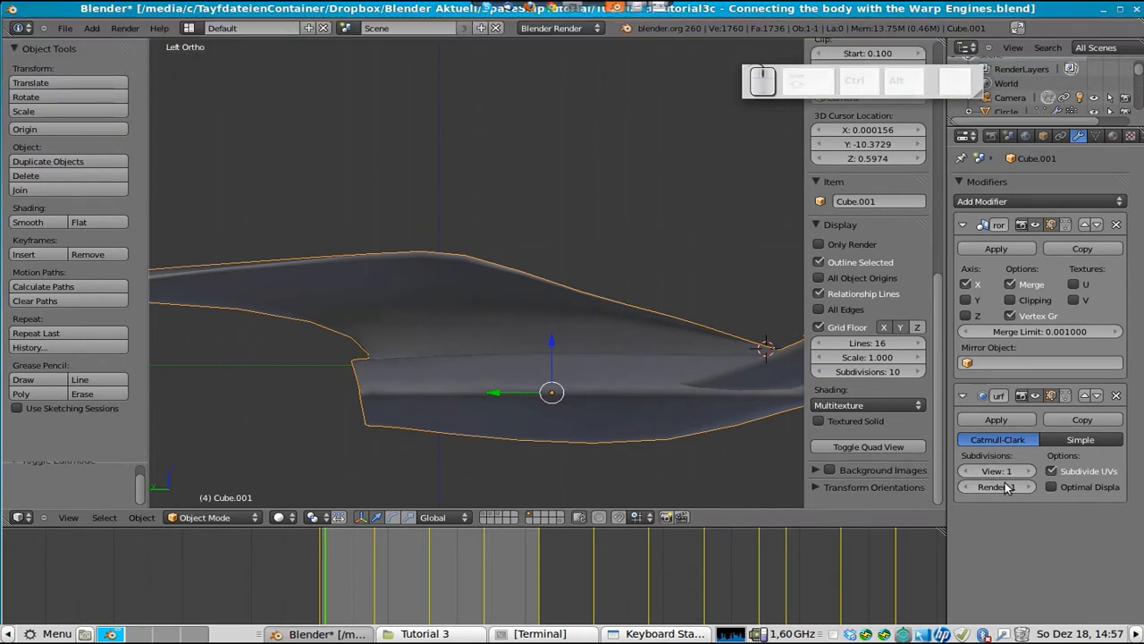
left_click(1002, 413)
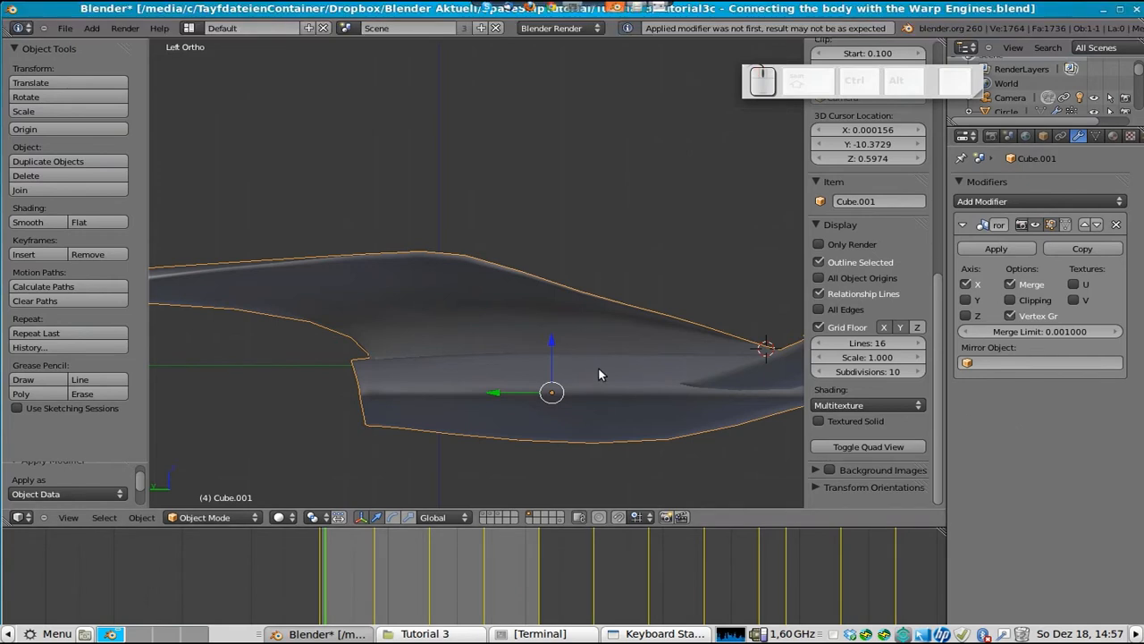
- Enter Edit Mode and hide the linked mesh parts around the neck so that it stands free
key("Tab")
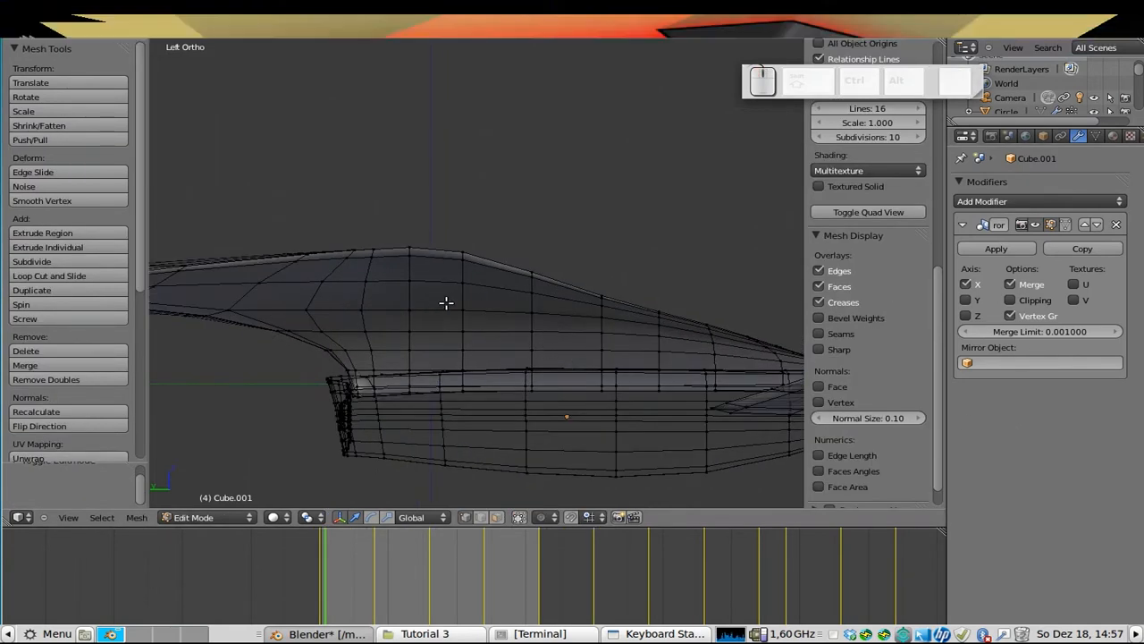
scroll(503, 327, "up", 1)
key("a")
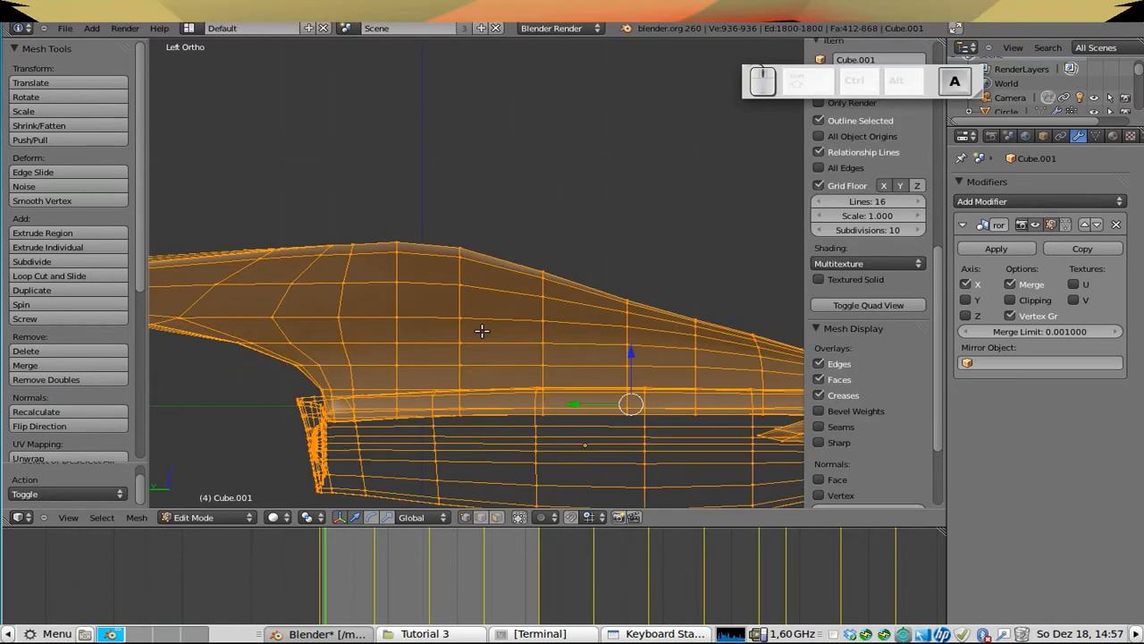
key("a")
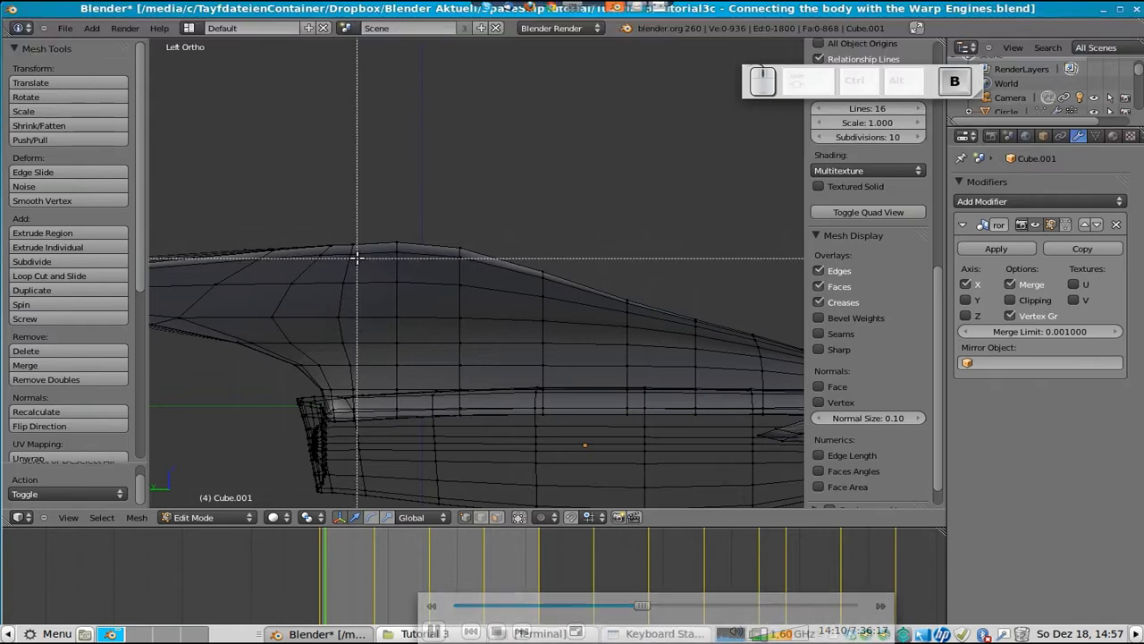
key("a")
key("a")
key("l")
key("h")
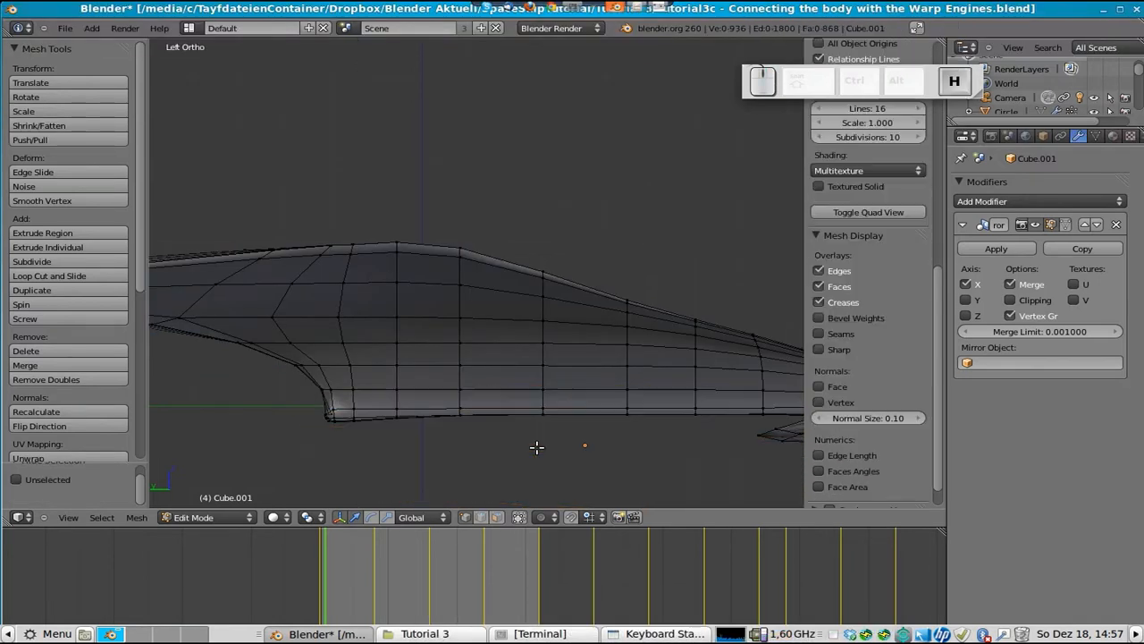
scroll(659, 391, "down", 3)
key("l")
key("h")
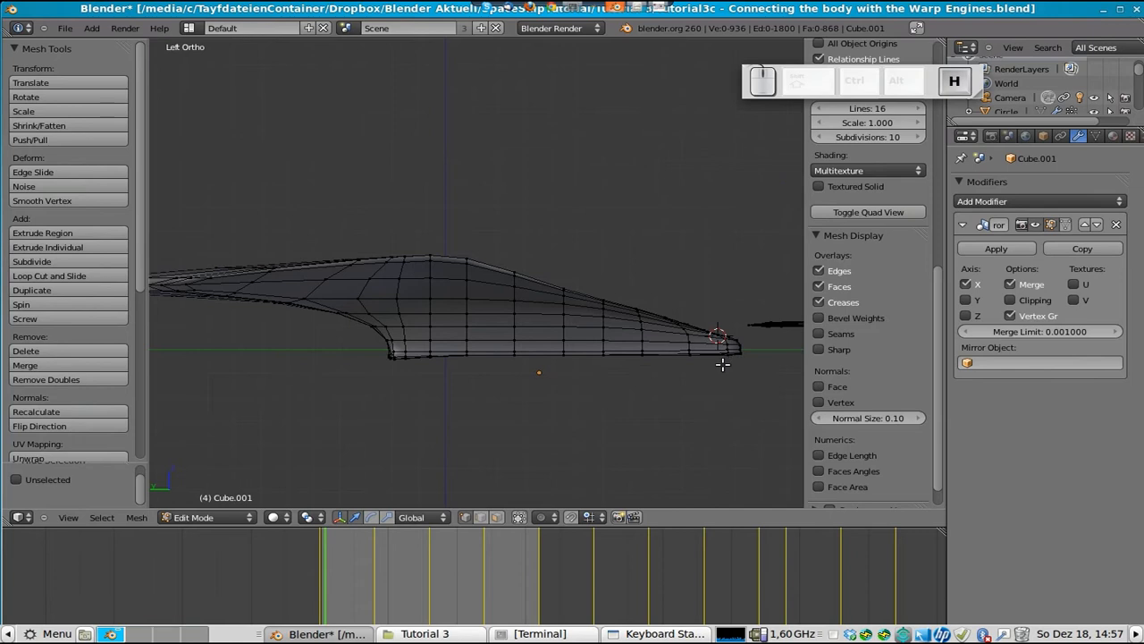
- Box-select the curved vertex column near the neck's front and flatten it along the Y axis
scroll(419, 342, "up", 3)
key("a")
key("a")
key("b")
left_click_drag(350, 207, 304, 484)
key("s")
key("y")
key("0")
key("Return")
key("a")
key("b")
left_click_drag(396, 217, 380, 447)
key("a")
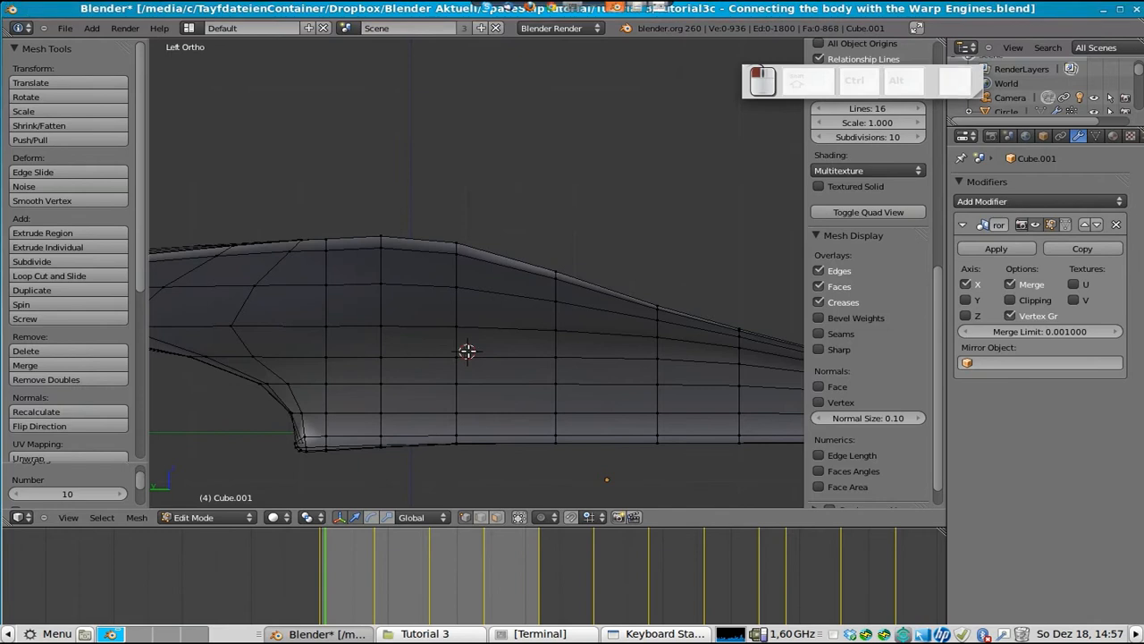
key("a")
key("a")
- Box-select the vertex column just behind the neck's highest point and flatten it along the Y axis
key("b")
left_click_drag(460, 235, 477, 439)
key("s")
key("y")
key("0")
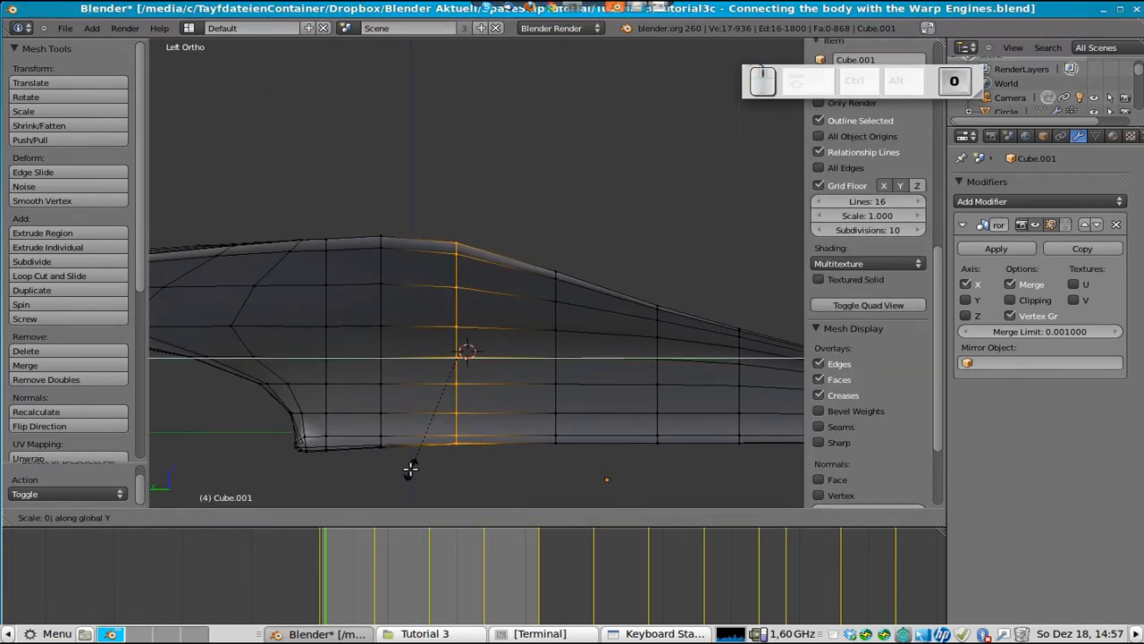
key("Return")
key("a")
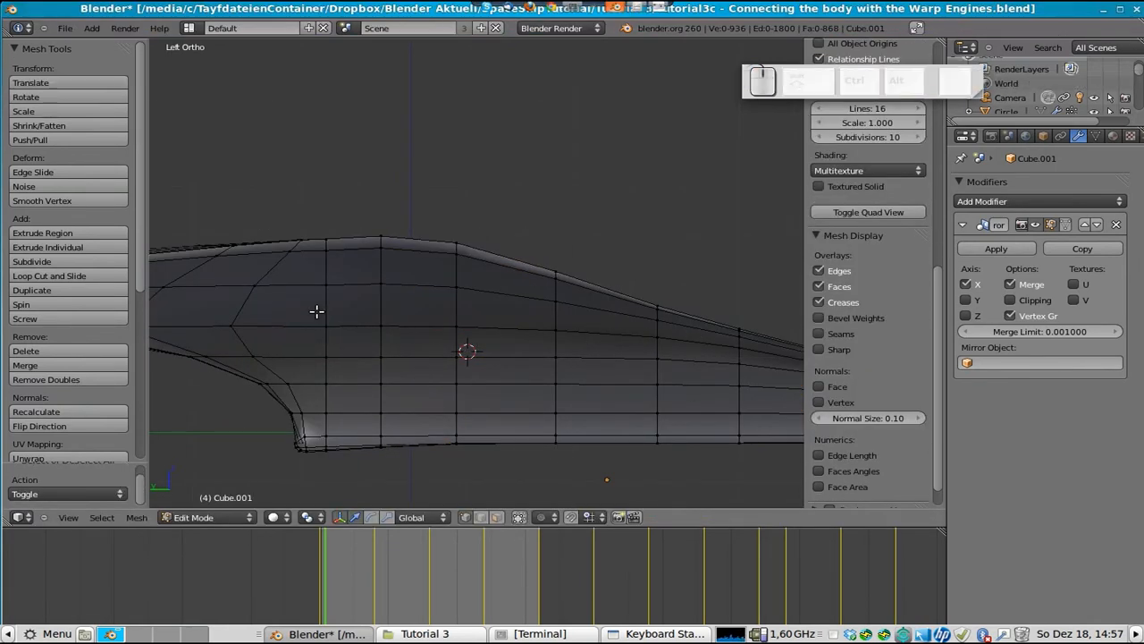
- Select the four vertices of the neck side's upper inner row, flatten them along Z, and adjust their height slightly
key("b")
left_click_drag(307, 278, 547, 304)
right_click(556, 302, "shift")
key("s")
key("z")
key("0")
left_click(594, 320)
key("g")
key("z")
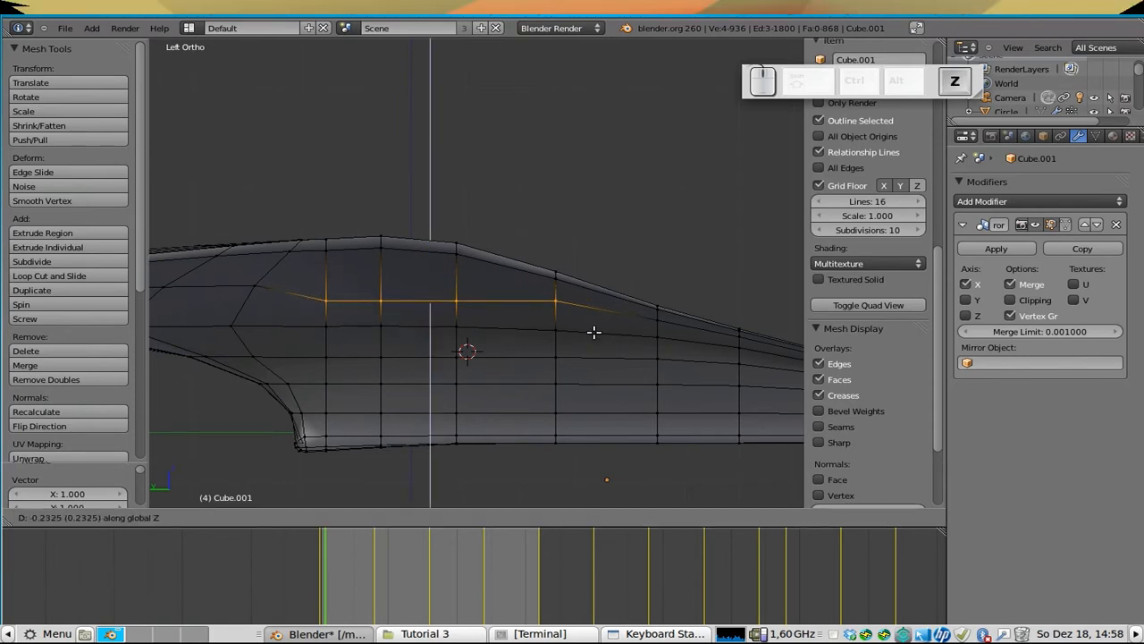
left_click(593, 329)
- Box-select the four front vertices of the second row down and flatten them along the Z axis
key("a")
key("b")
left_click_drag(312, 320, 583, 345)
key("s")
key("z")
key("0")
left_click(583, 345)
key("a")
- Reselect the second row with its fifth vertex toward the rear, flatten it along Z, and lower it slightly
key("b")
left_click_drag(309, 344, 594, 359)
key("a")
key("b")
left_click_drag(664, 325, 438, 333)
key("b")
left_click_drag(664, 324, 311, 339)
type("sz0")
left_click(539, 382)
key("g")
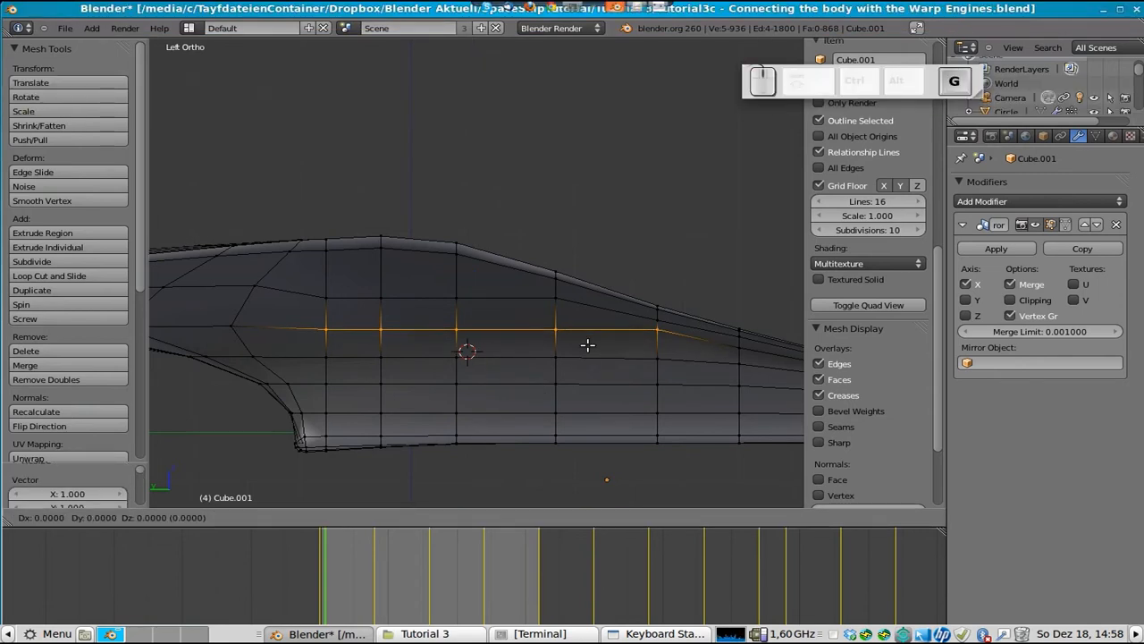
left_click(585, 341)
key("a")
- Box-select the upper row's four vertices and move them about 0.45 down along Z
key("b")
left_click_drag(308, 293, 581, 310)
key("g")
key("z")
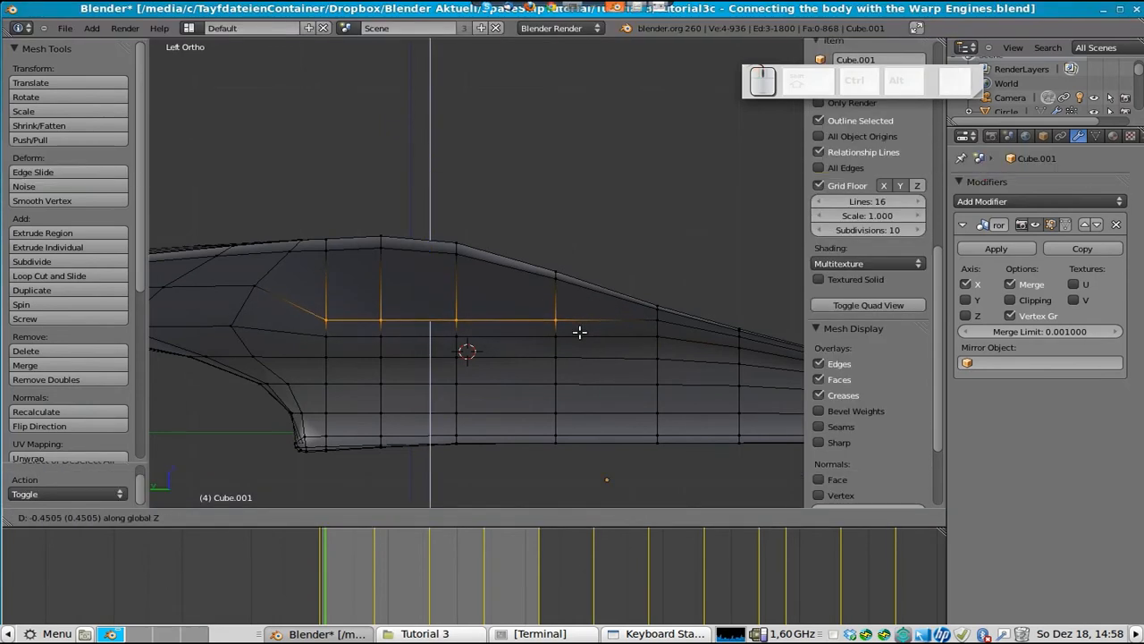
left_click(579, 332)
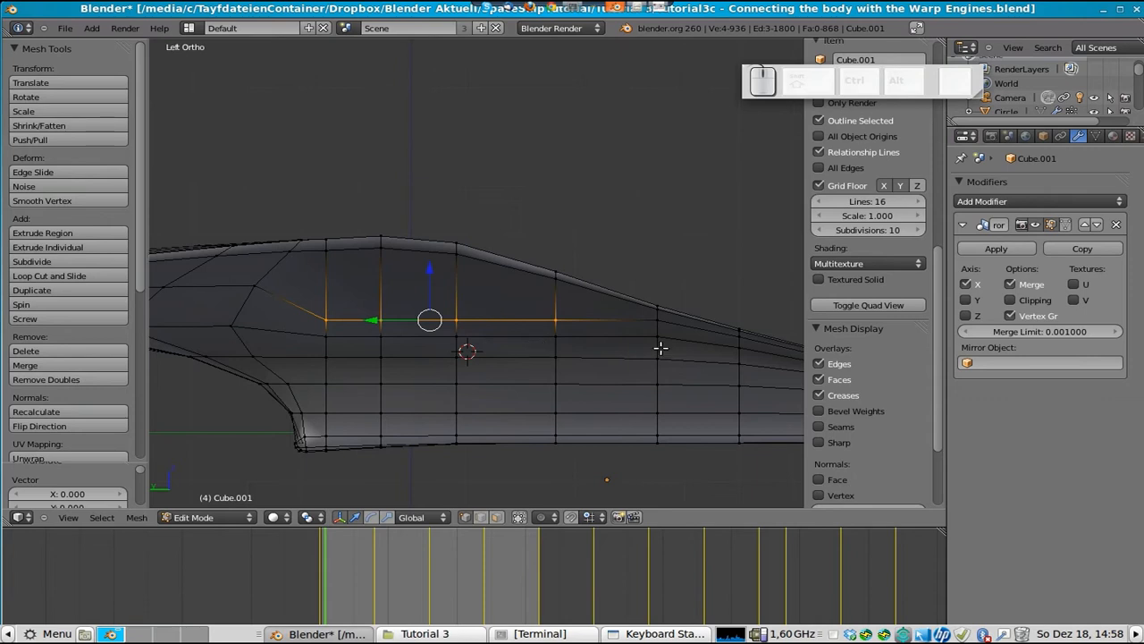
- Box-select the third row's five vertices and flatten them along the Z axis
key("a")
key("b")
left_click_drag(669, 351, 459, 361)
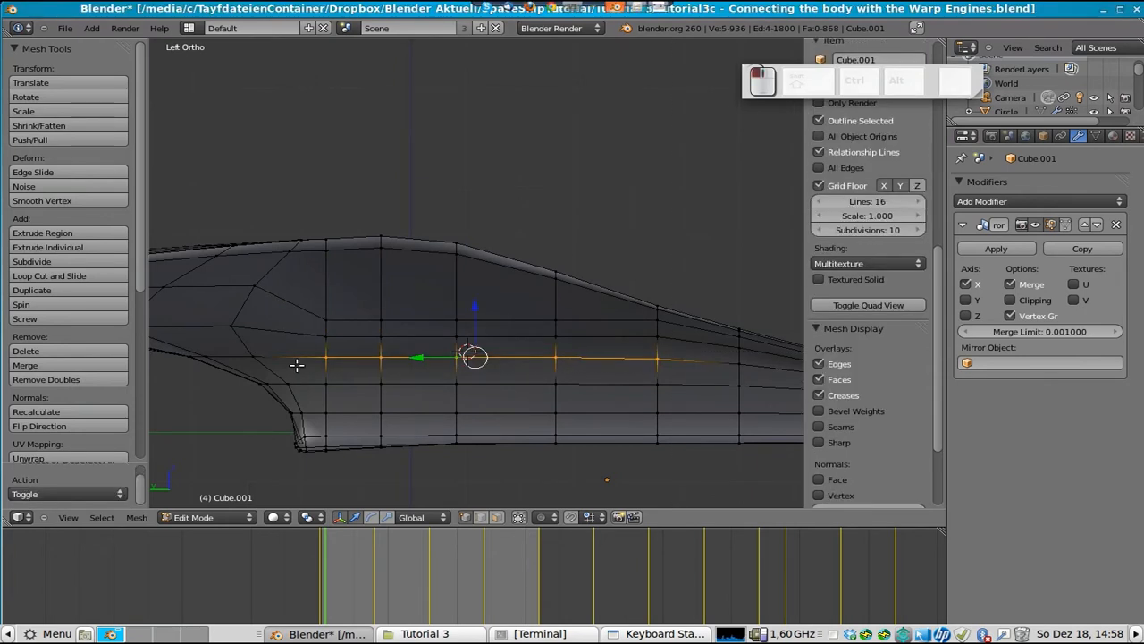
key("s")
key("z")
key("0")
left_click(432, 351)
key("a")
key("b")
left_click_drag(318, 376, 681, 390)
key("a")
key("z")
key("0")
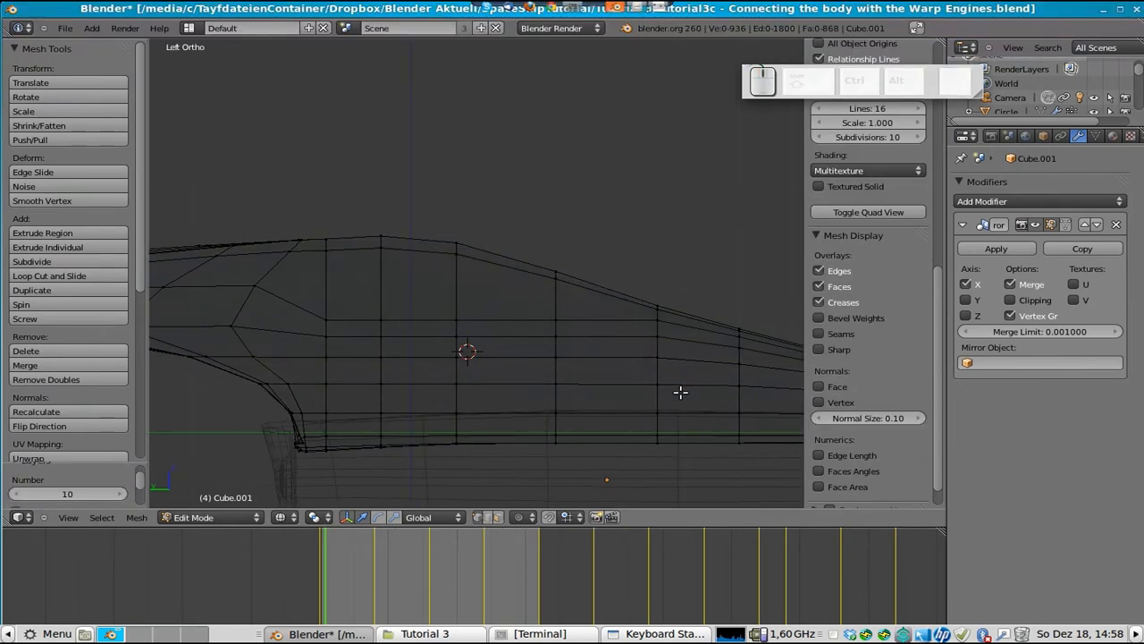
key("z")
key("a")
key("a")
- Select the third row's five vertices once more and repeat the flattening along Z
key("b")
left_click_drag(316, 351, 693, 368)
key("s")
key("z")
key("0")
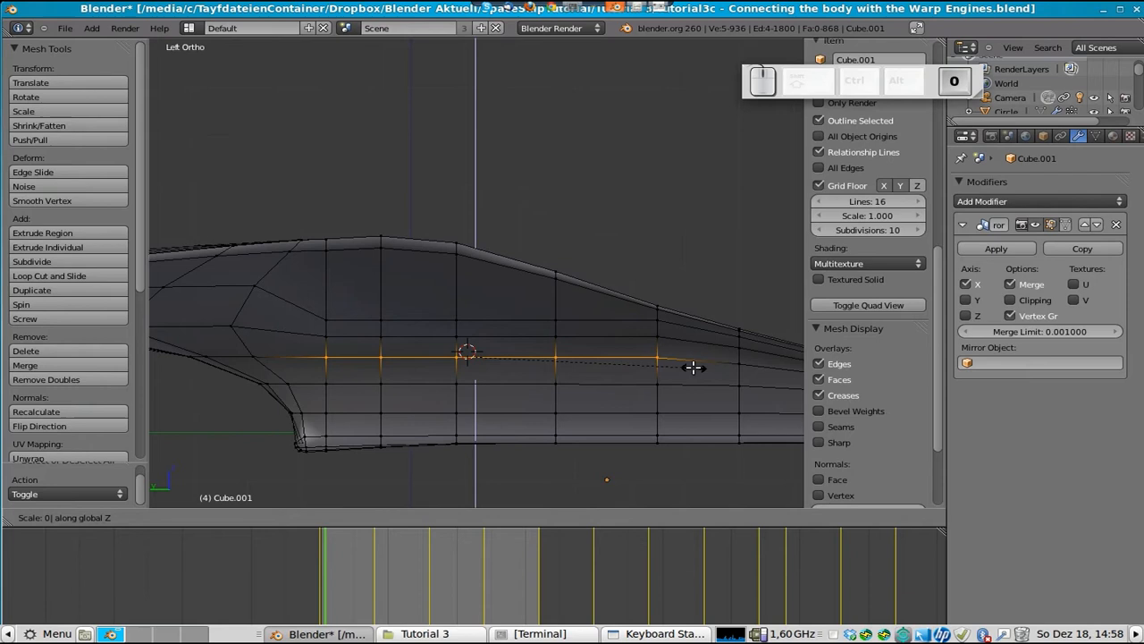
left_click(693, 368)
key("a")
- Box-select the fourth row's vertices along the neck's side and flatten them along the Z axis
key("b")
left_click_drag(311, 372, 705, 399)
key("s")
key("z")
key("0")
left_click(702, 395)
key("a")
- Box-select the six vertices of the fifth row, just above the neck's bottom edge, and flatten them along Z
key("b")
left_click_drag(316, 408, 763, 421)
key("s")
left_click(763, 421)
scroll(760, 421, "down", 2)
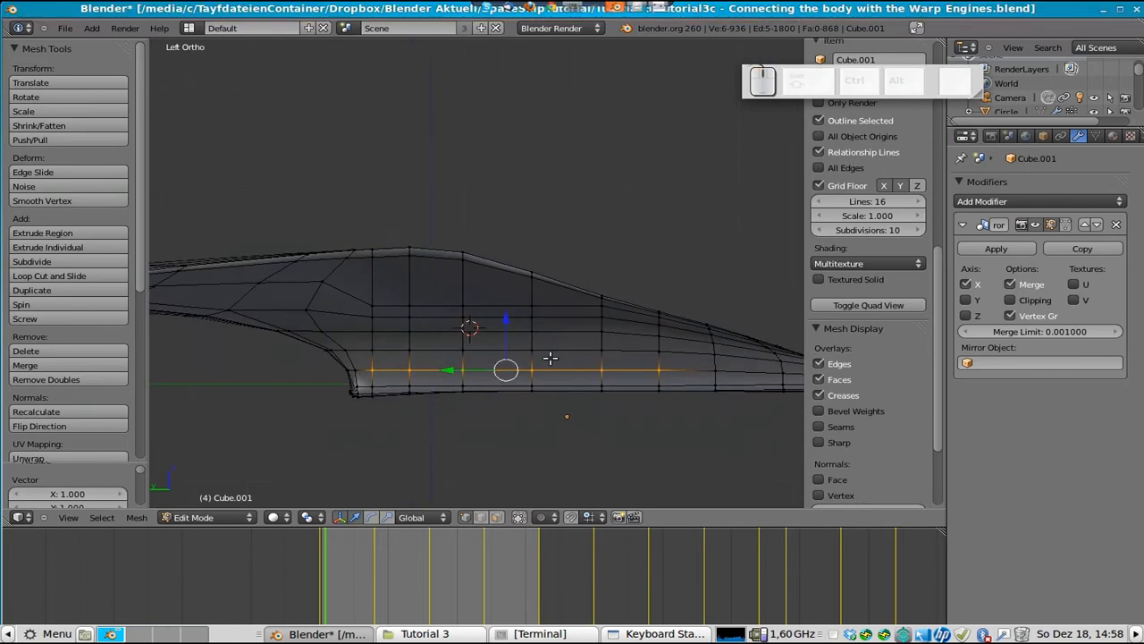
- Box-select the five vertices of the neck's upper side row and move them slightly up along Z
scroll(550, 358, "up", 2)
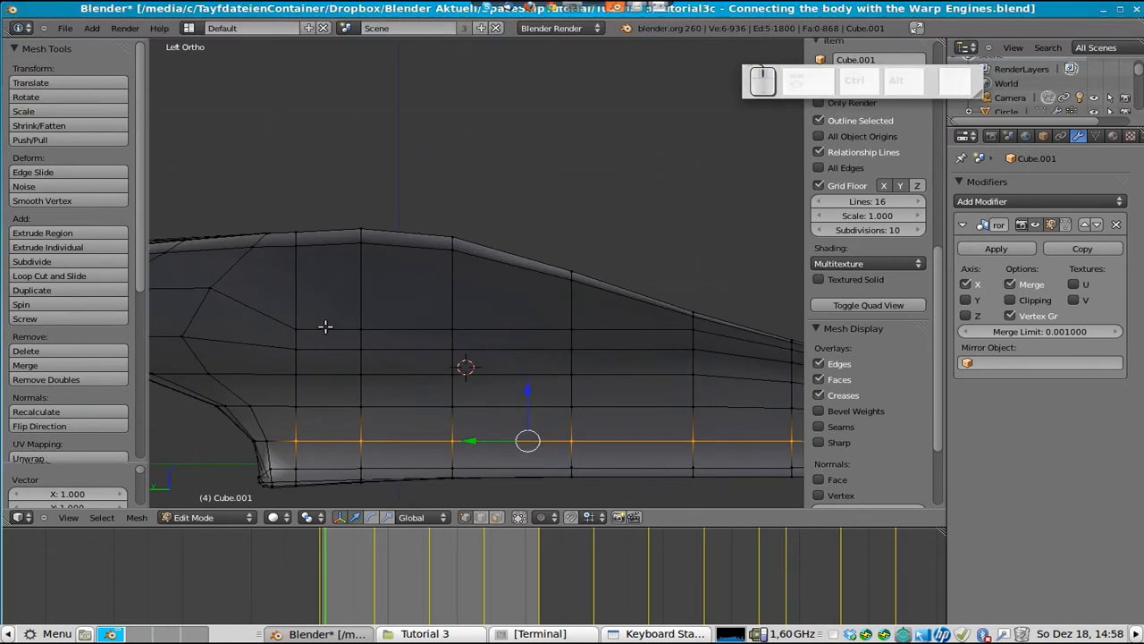
key("a")
key("b")
left_click_drag(288, 318, 695, 334)
key("g")
key("z")
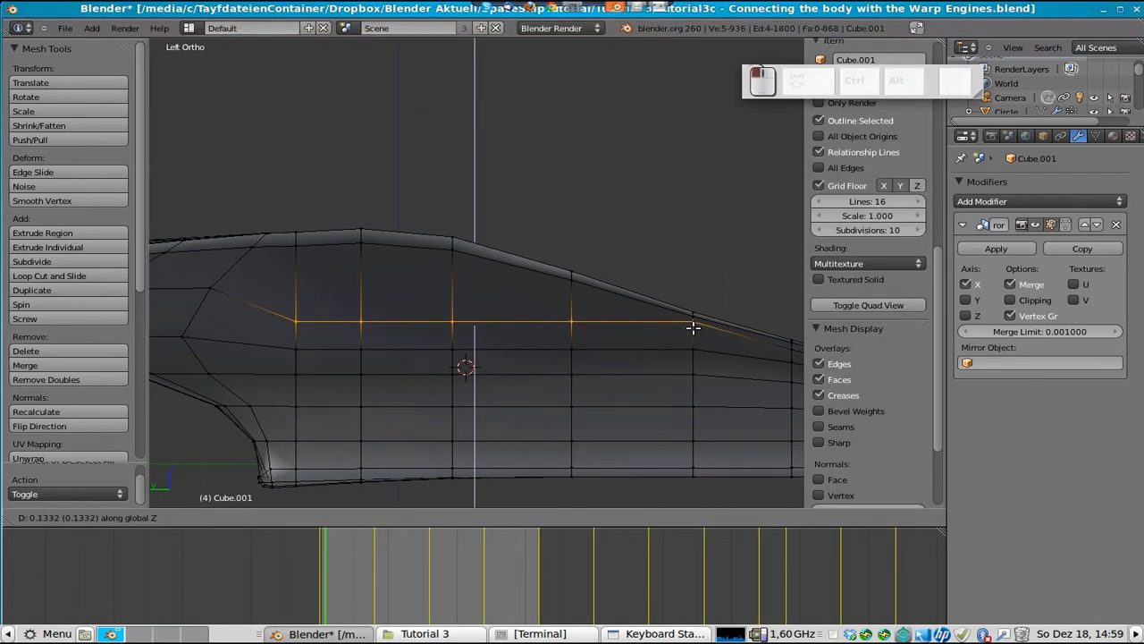
left_click(693, 327)
- Box-select the five vertices of the second row and raise them slightly along the Z axis
key("a")
key("b")
left_click_drag(277, 340, 723, 359)
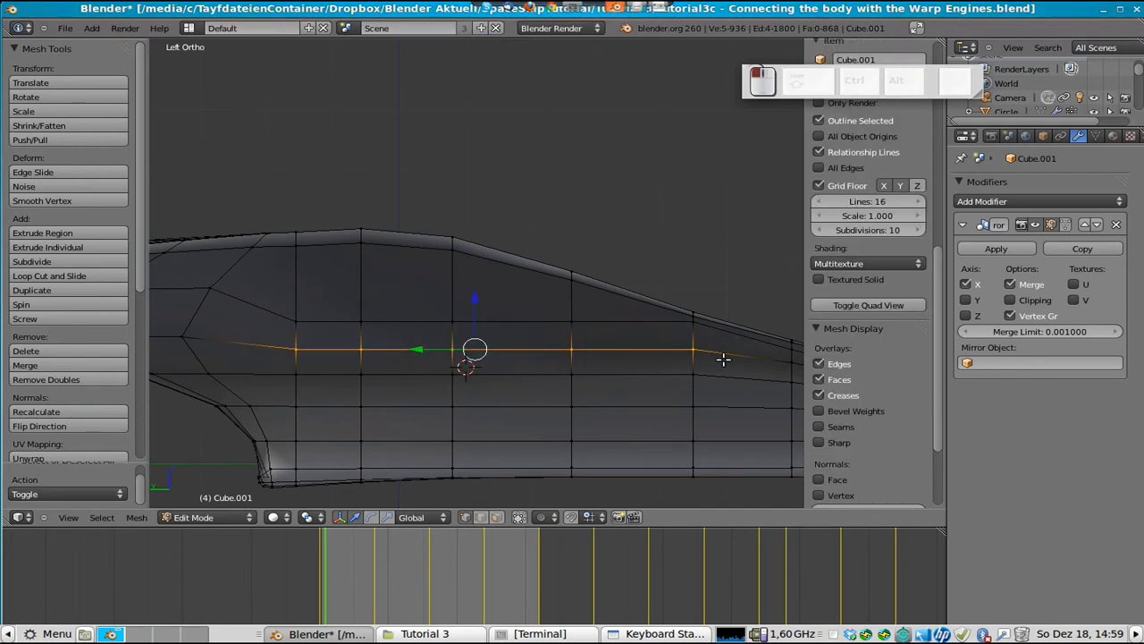
key("g")
key("z")
left_click(723, 357)
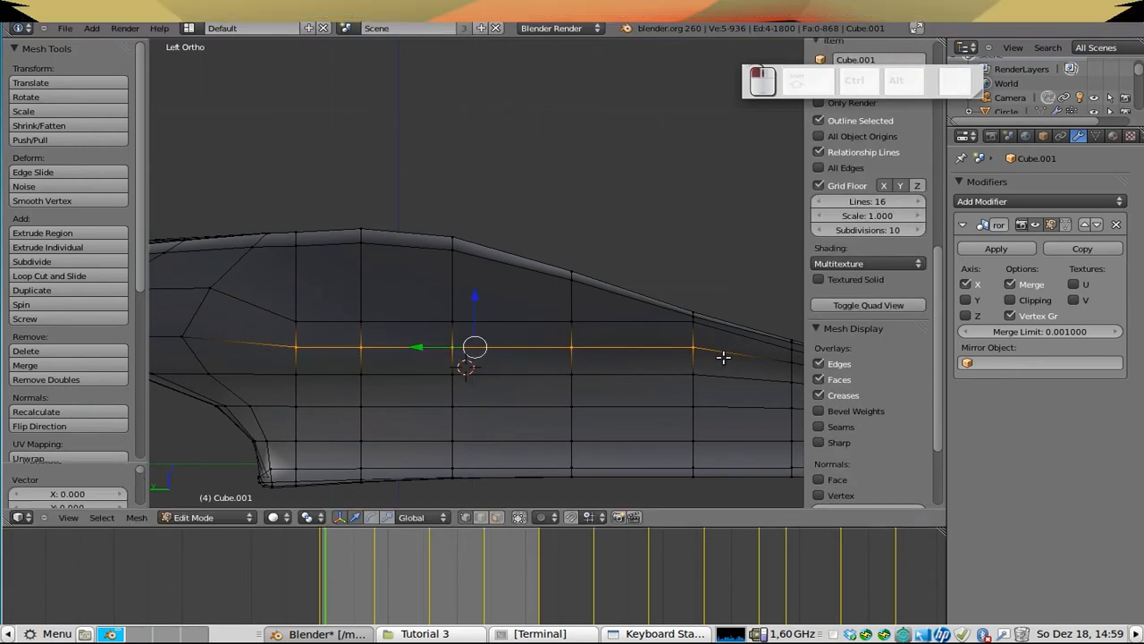
- In face select mode, pick the front face between the first two rows and examine the neck's side from several angles
left_click(497, 517)
right_click(328, 335)
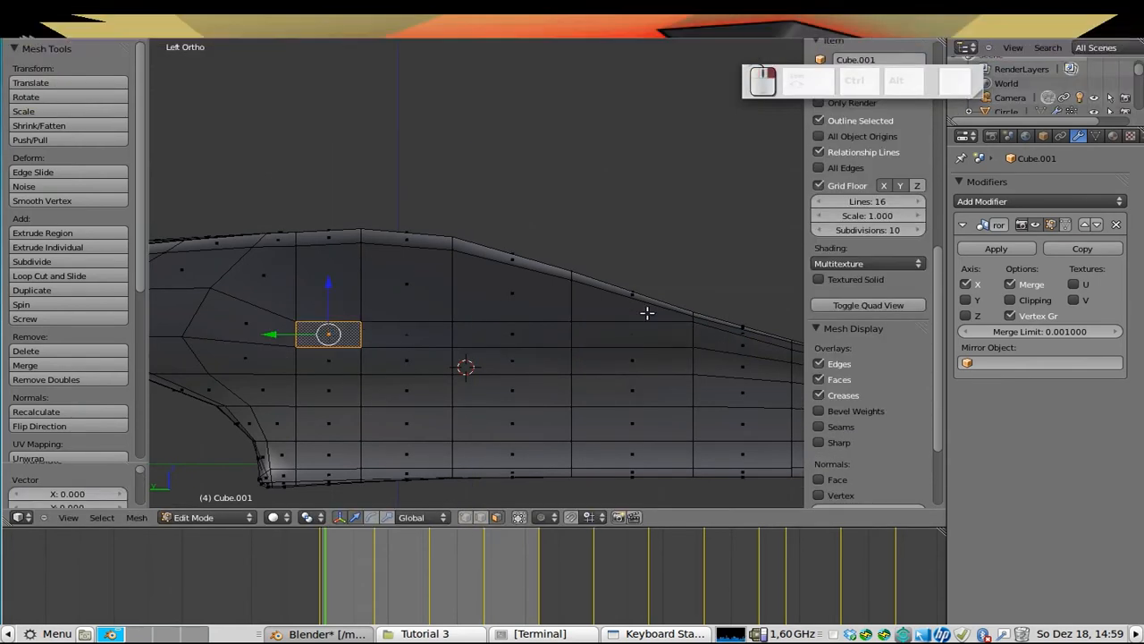
middle_click_drag(626, 338, 565, 363)
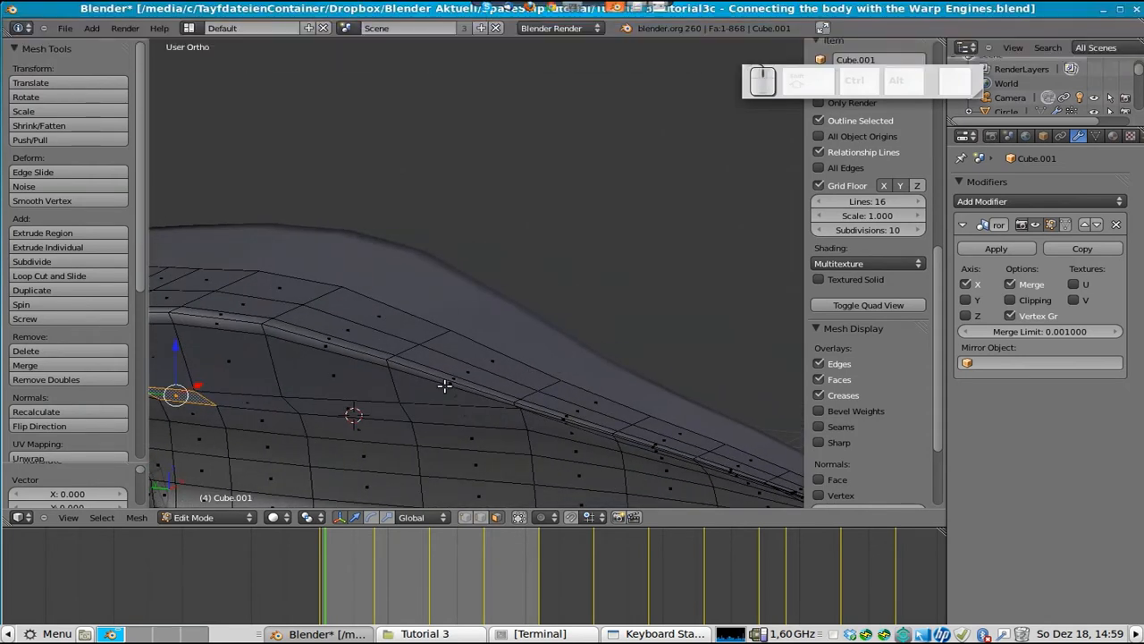
key("KP_3")
key("ctrl+KP_3")
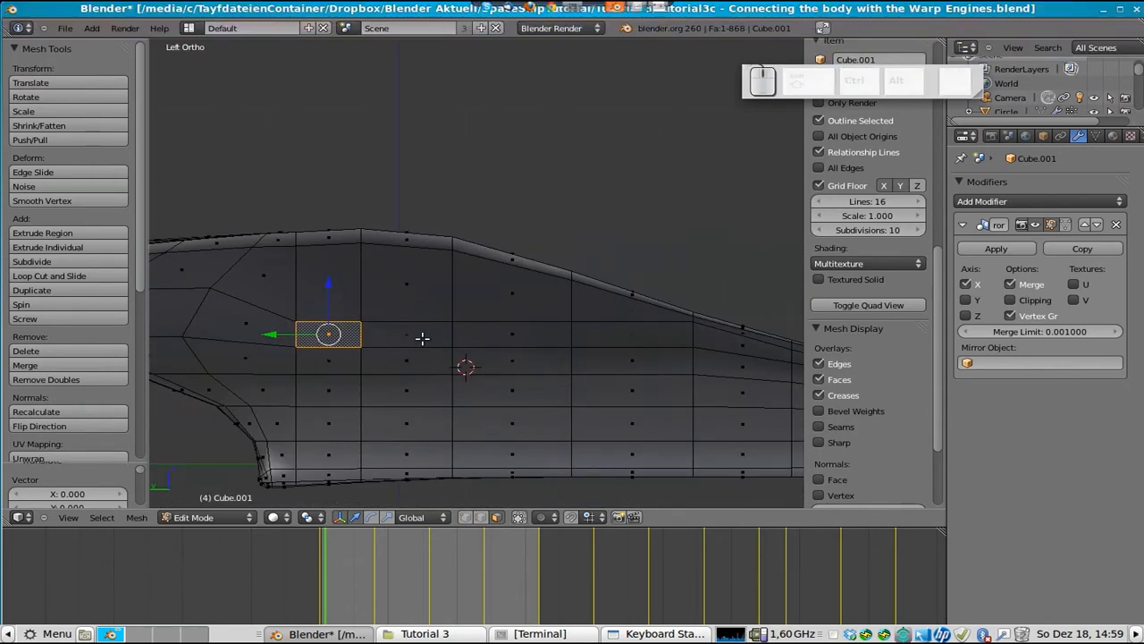
middle_click_drag(666, 334, 519, 482)
key("KP_3")
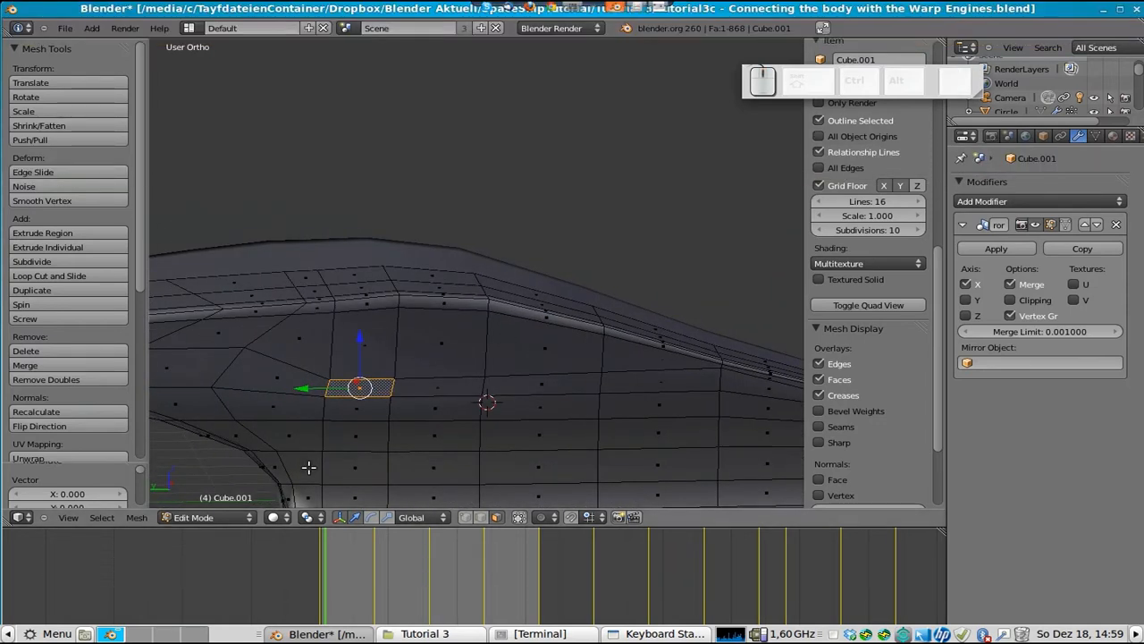
key("KP_3")
key("ctrl+KP_3")
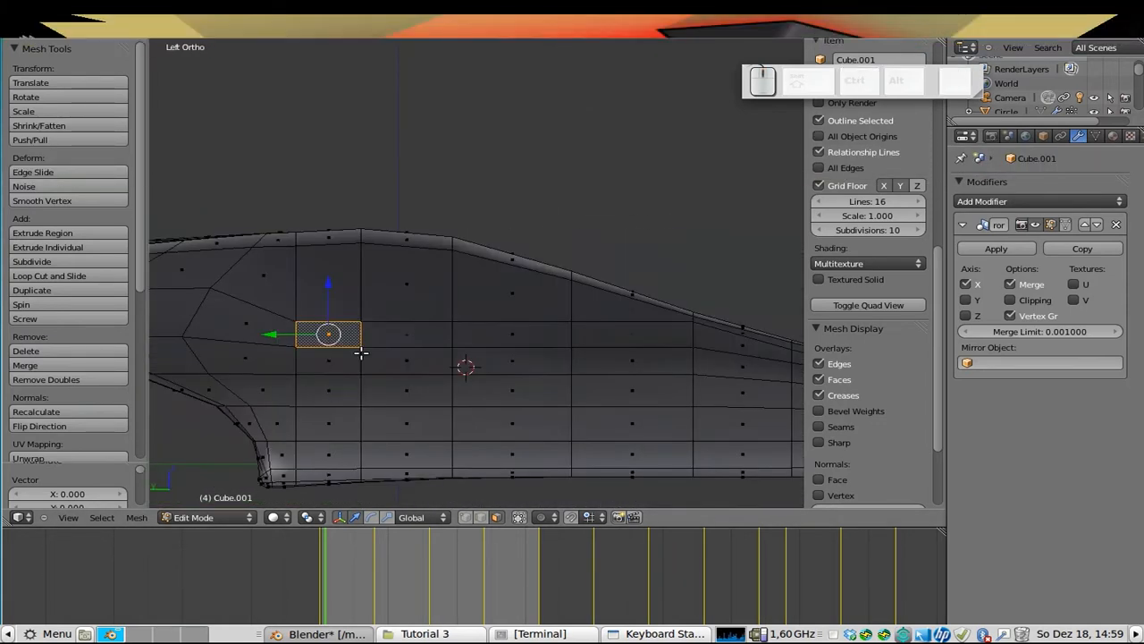
- Clear the face selection, box-select the third row's five vertices in vertex mode and lower them slightly along Z
key("a")
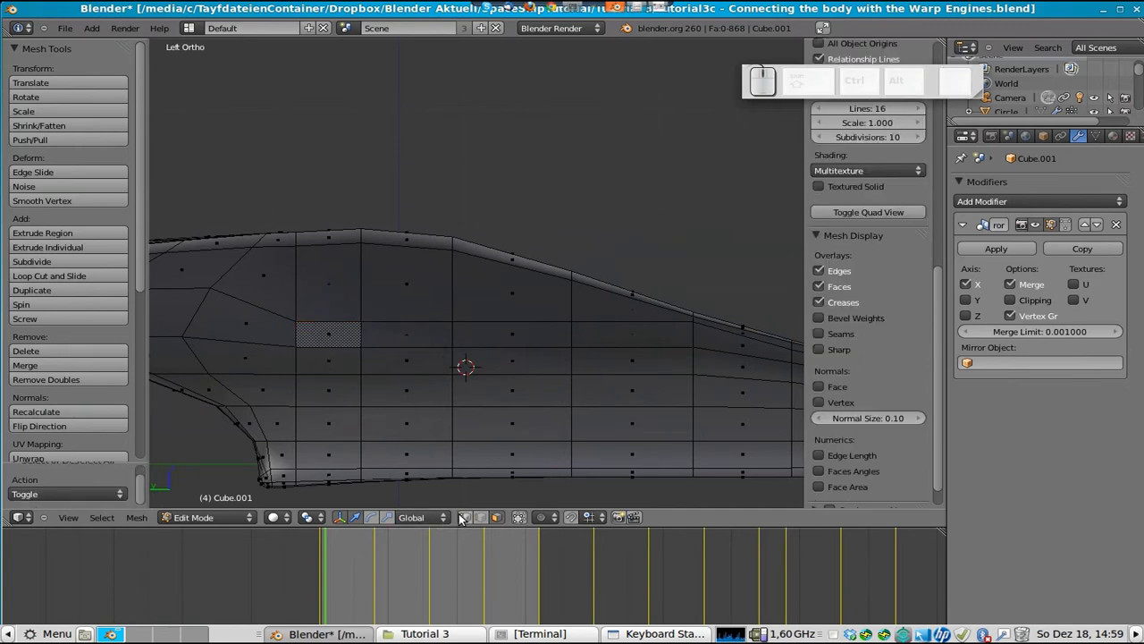
key("b")
left_click_drag(277, 357, 736, 391)
key("g")
key("z")
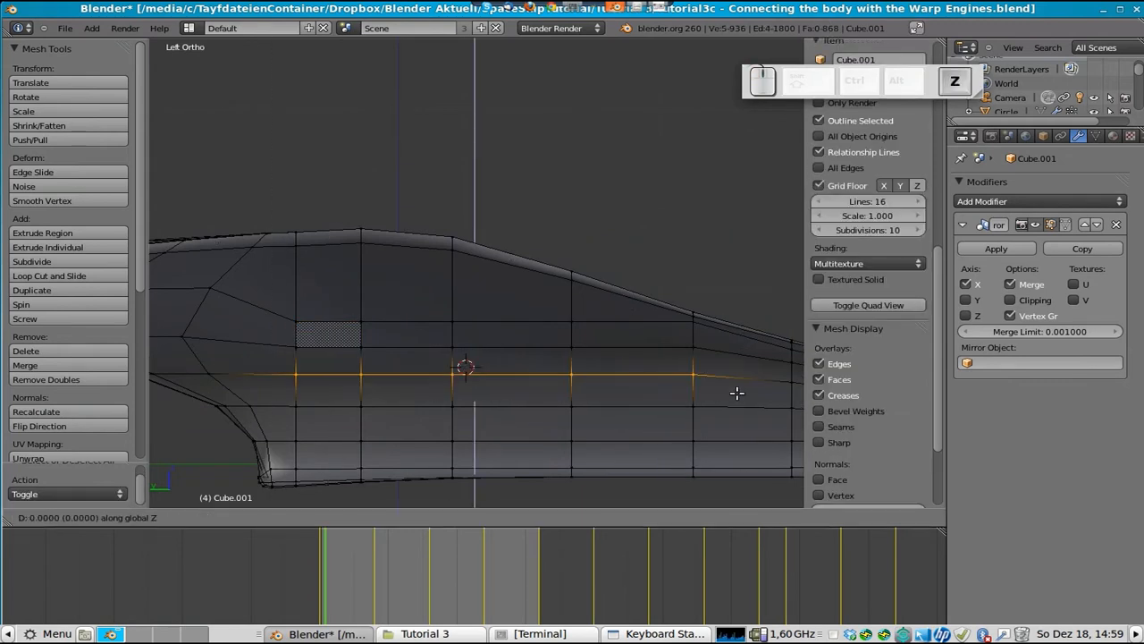
left_click(728, 418)
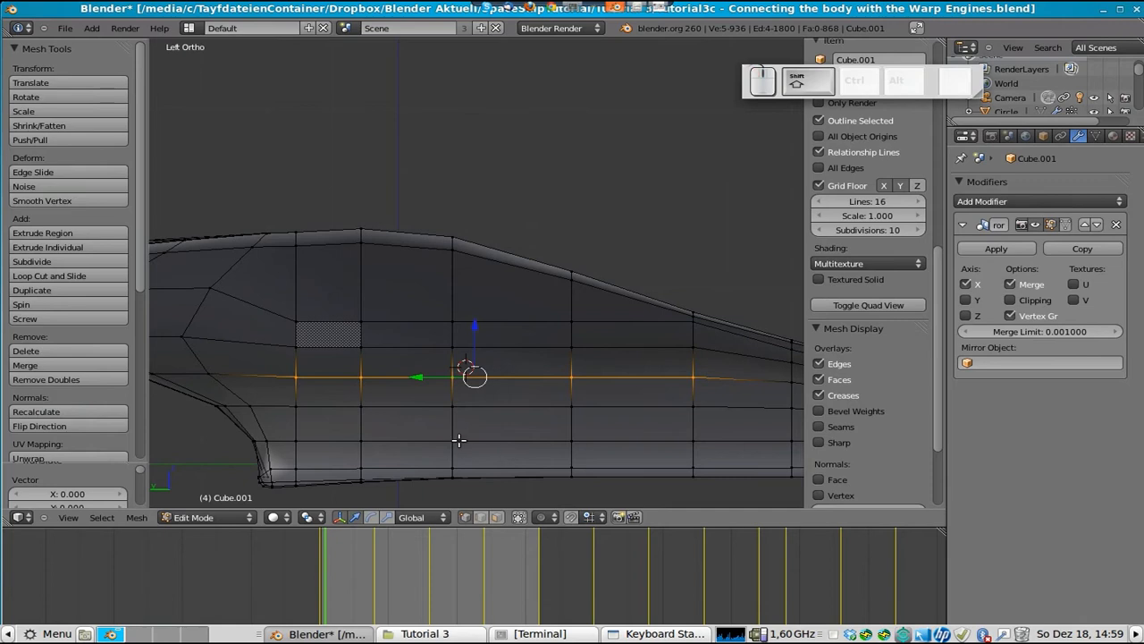
- Reveal the hidden lower hull geometry of the body mesh and deselect everything
key("Tab")
key("Tab")
scroll(670, 363, "down", 3)
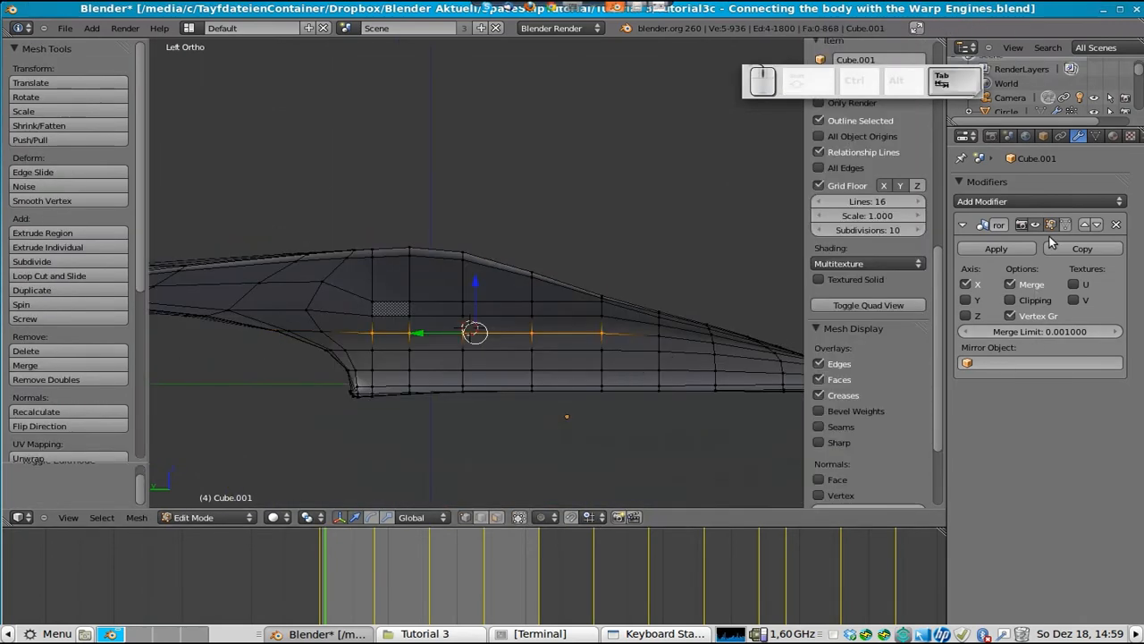
key("alt+h")
key("Tab")
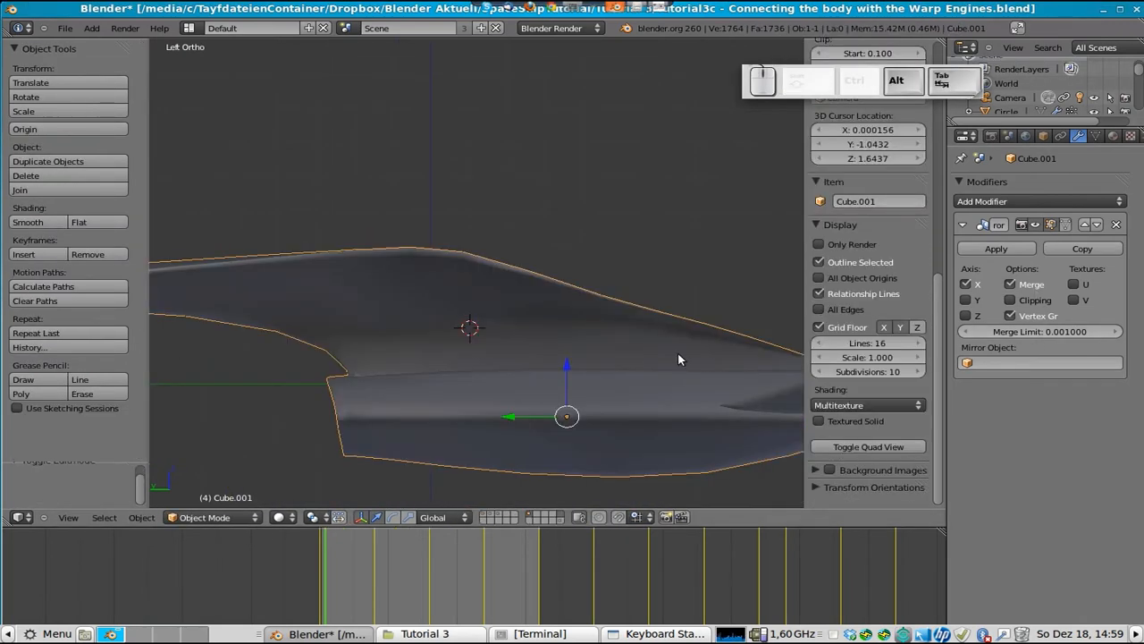
key("Tab")
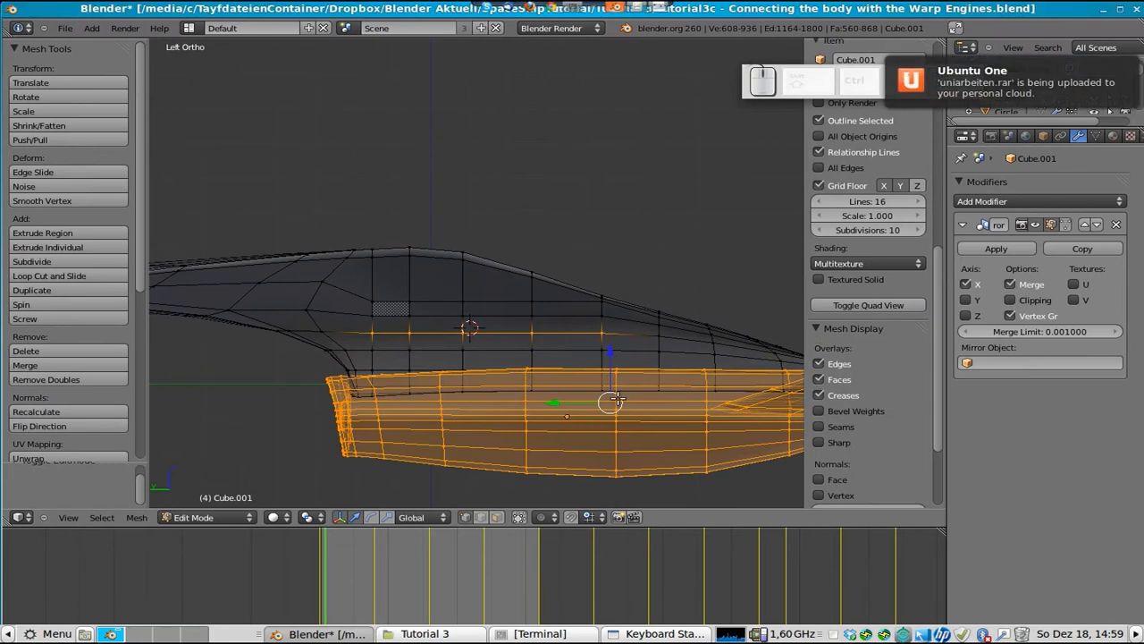
key("a")
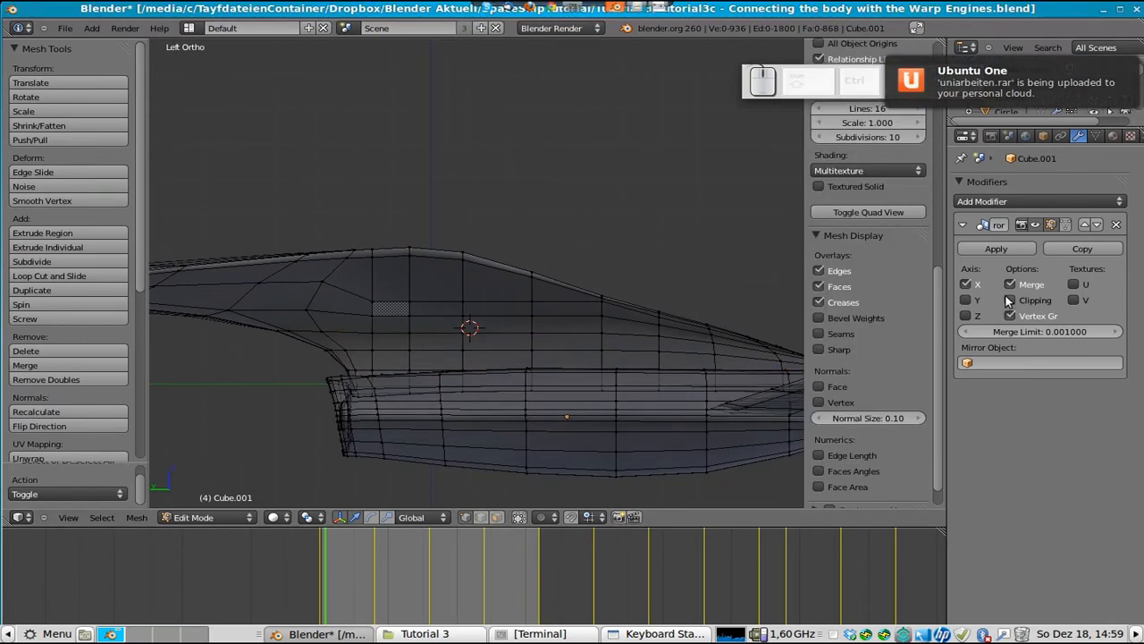
- Add a Subdivision Surface modifier to the body, set its view subdivisions to 2 and try to apply it
left_click(1028, 201)
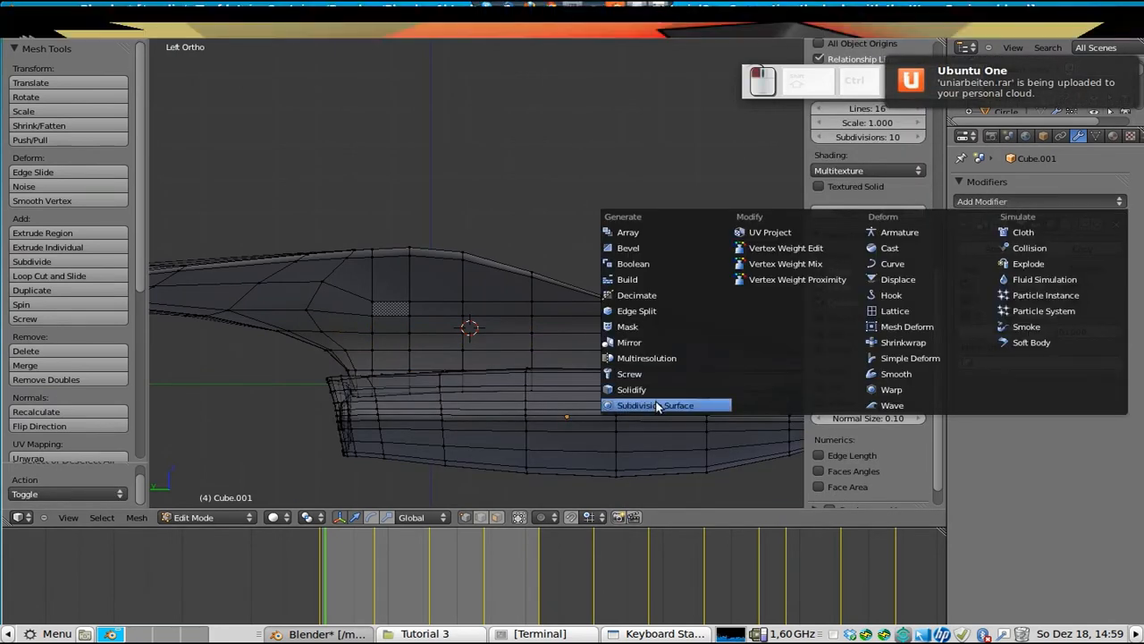
left_click(656, 401)
left_click(1029, 472)
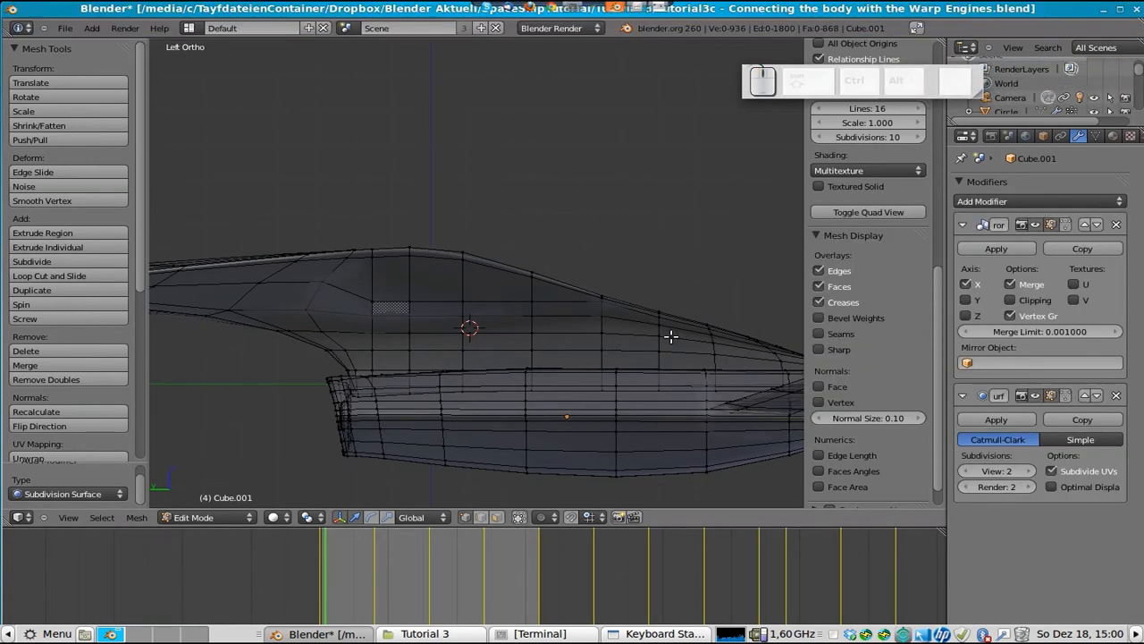
left_click(998, 421)
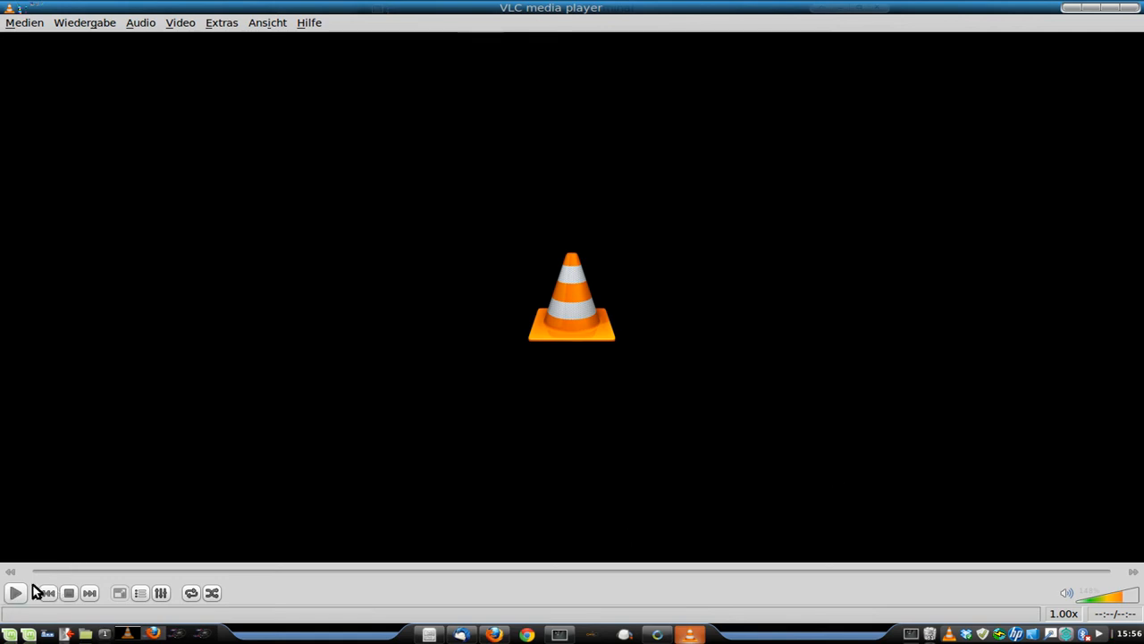
mouse_move(595, 7)
left_mouse_down()
mouse_move(551, 289)
mouse_move(593, 6)
left_mouse_up()
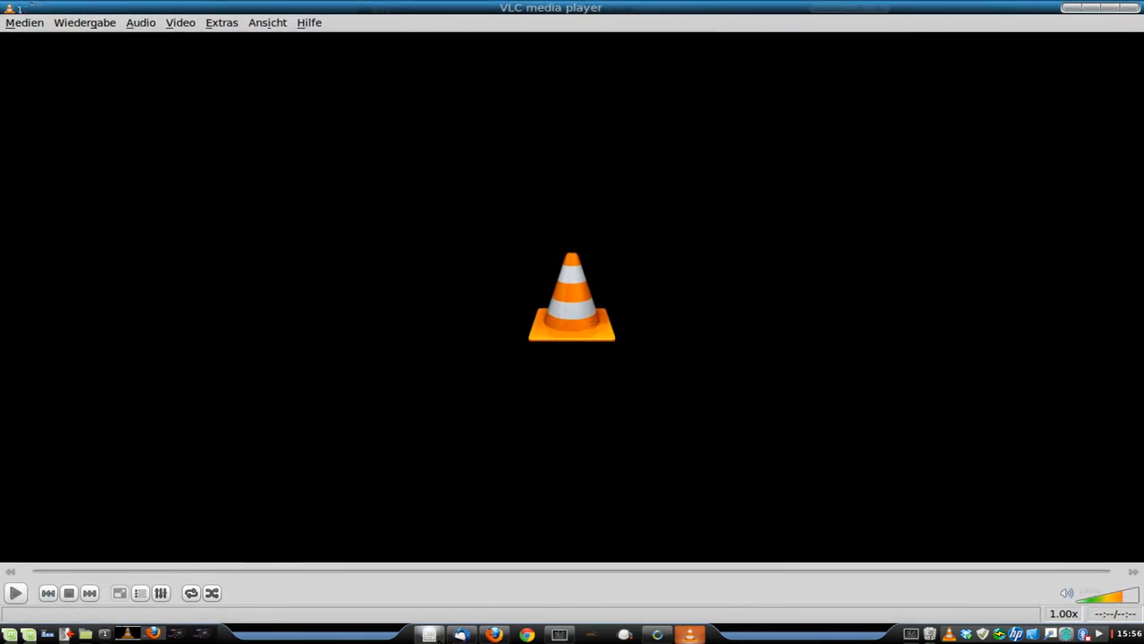
left_click(432, 634)
left_click(431, 634)
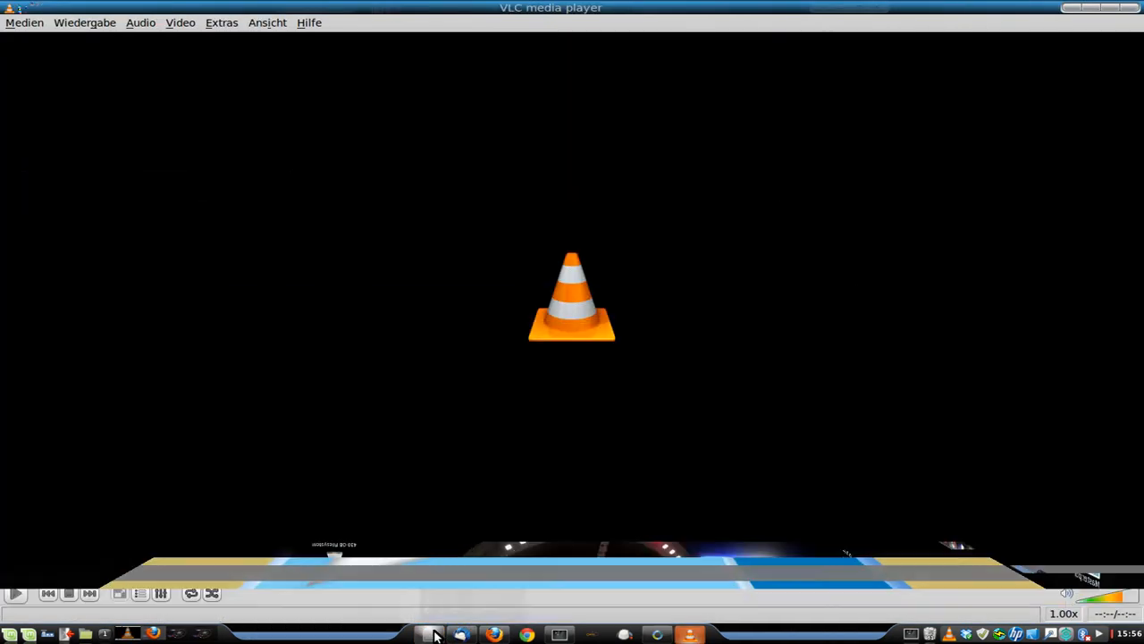
right_click(431, 634)
left_click(439, 610)
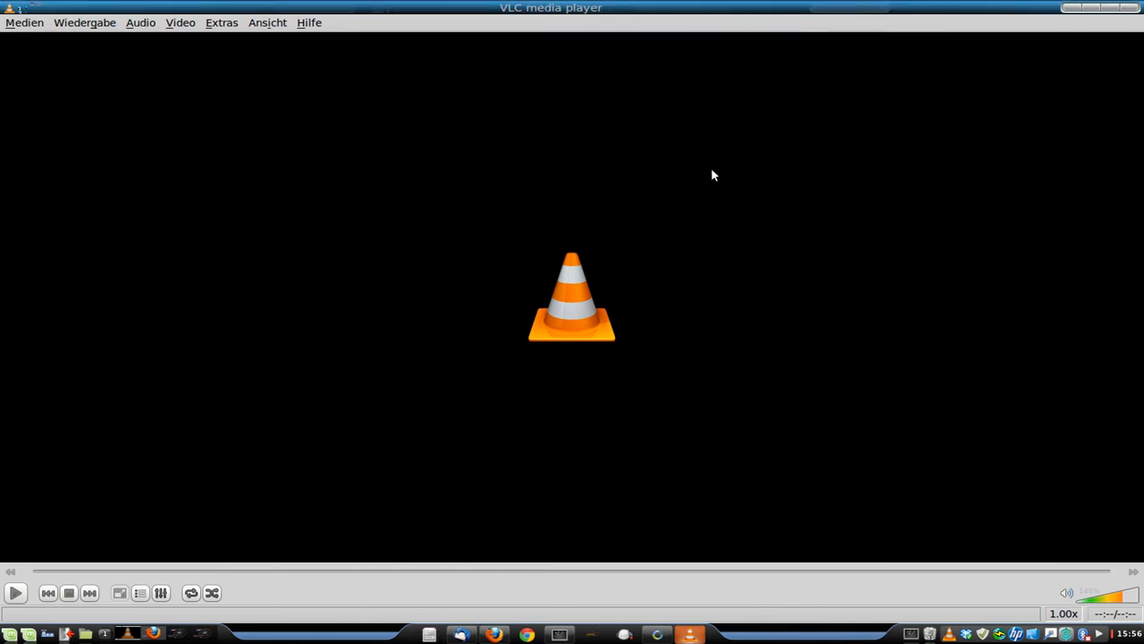
- Play the Tutorial3c recording in VLC media player and seek back to the 17:00 mark
left_click(16, 597)
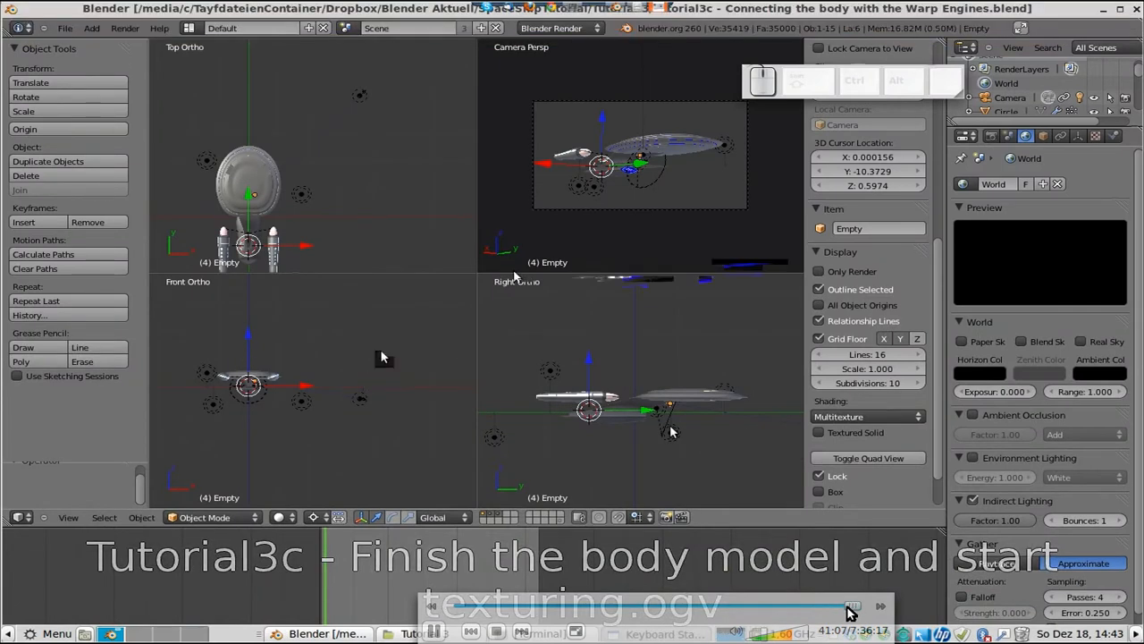
left_click(845, 607)
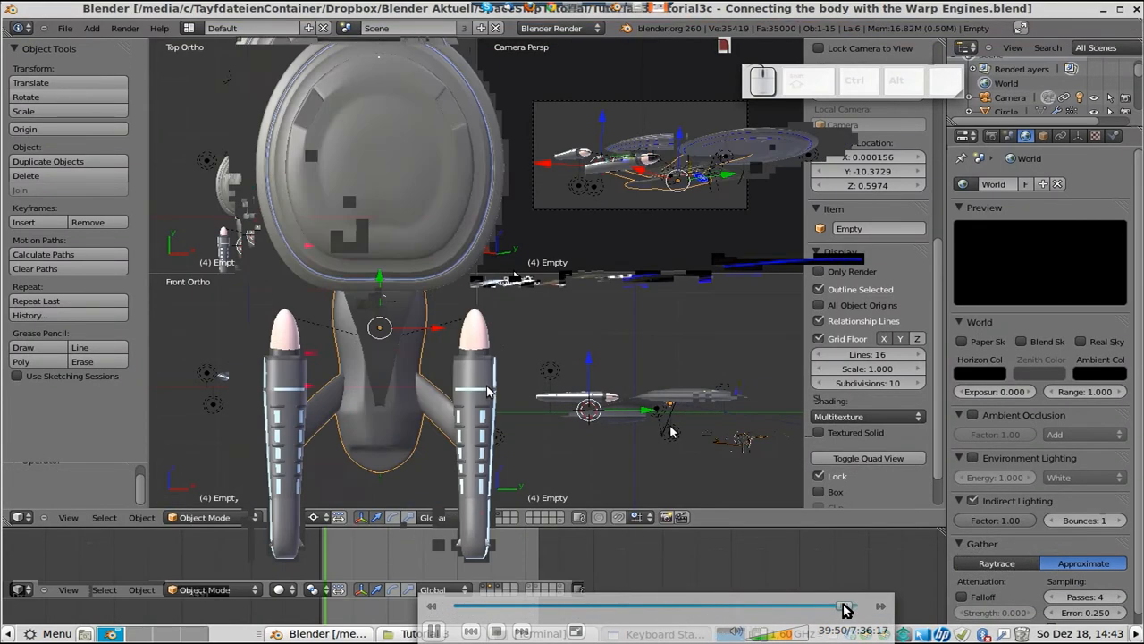
left_click(808, 607)
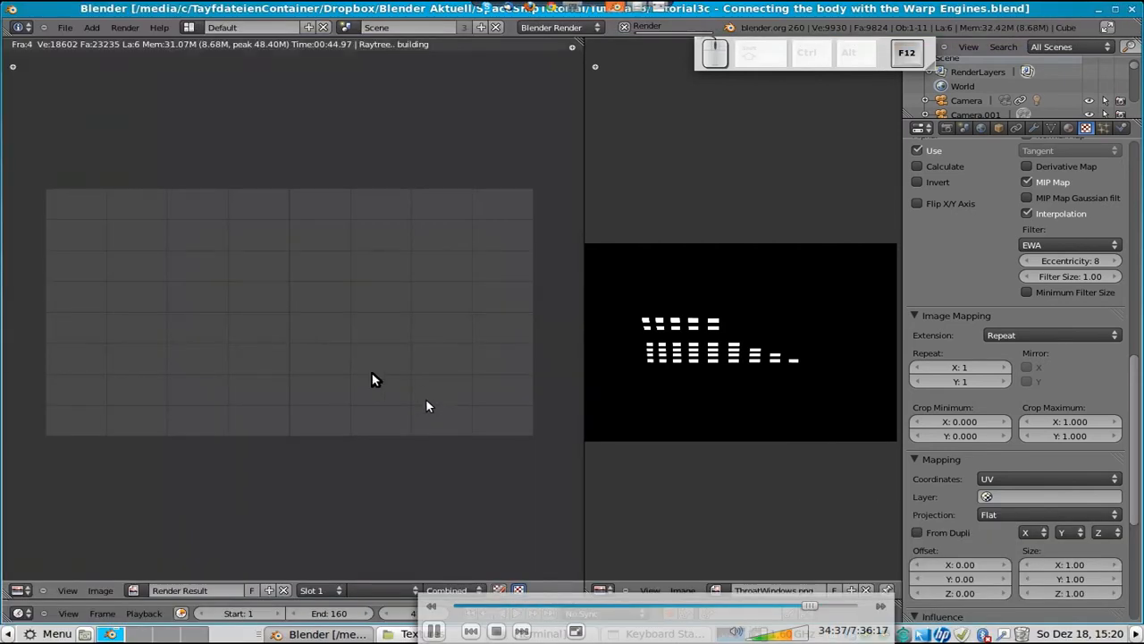
left_click(749, 612)
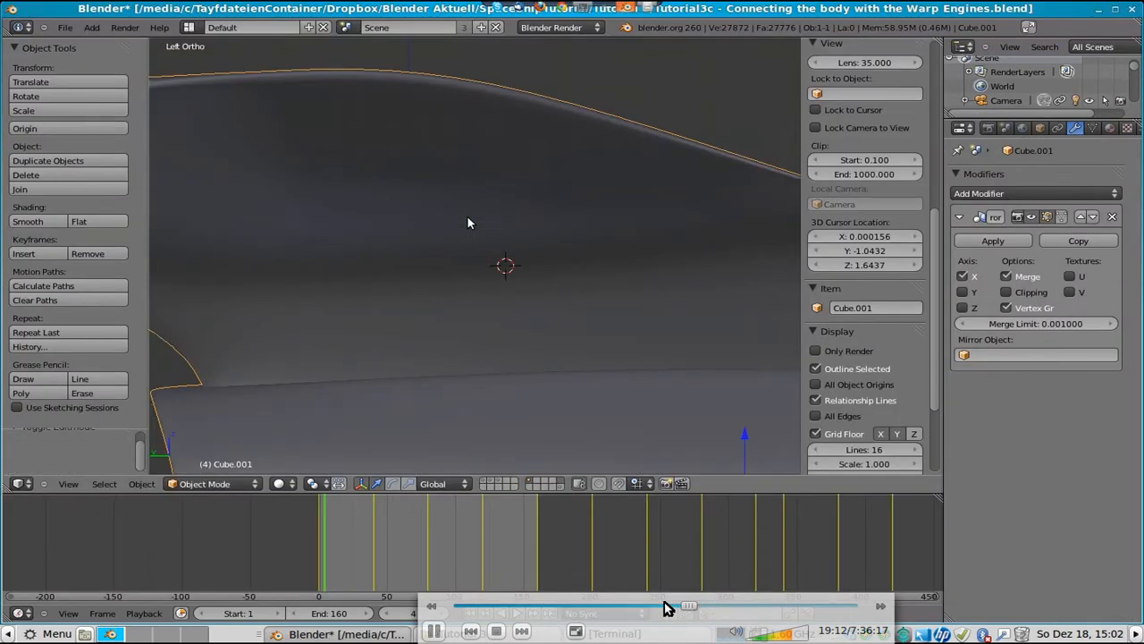
left_click(664, 603)
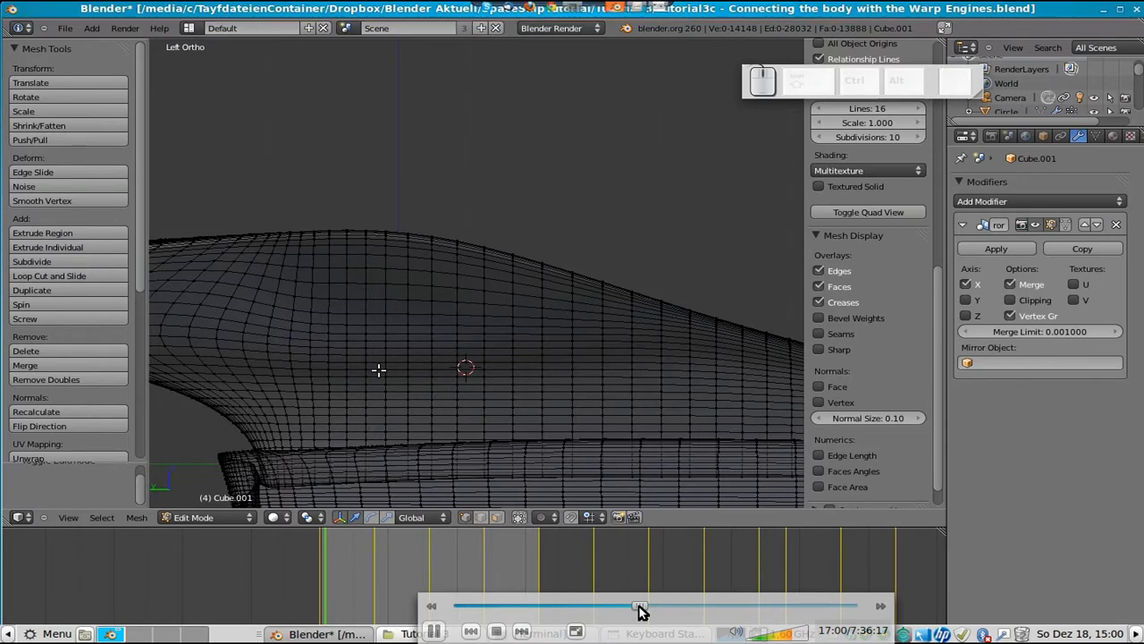
left_click(640, 611)
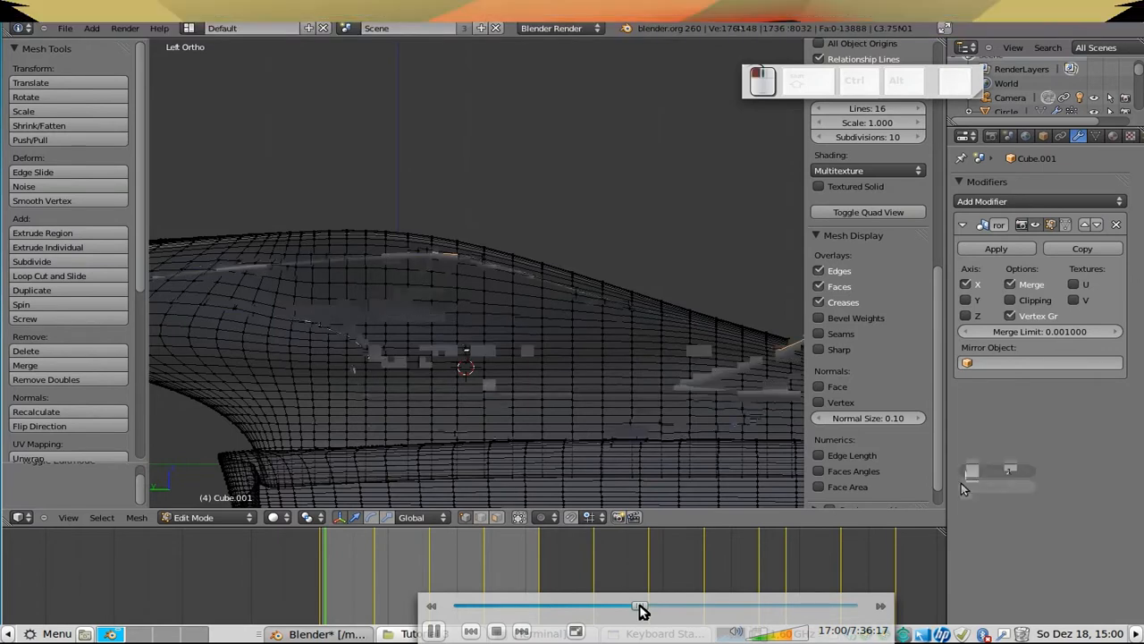
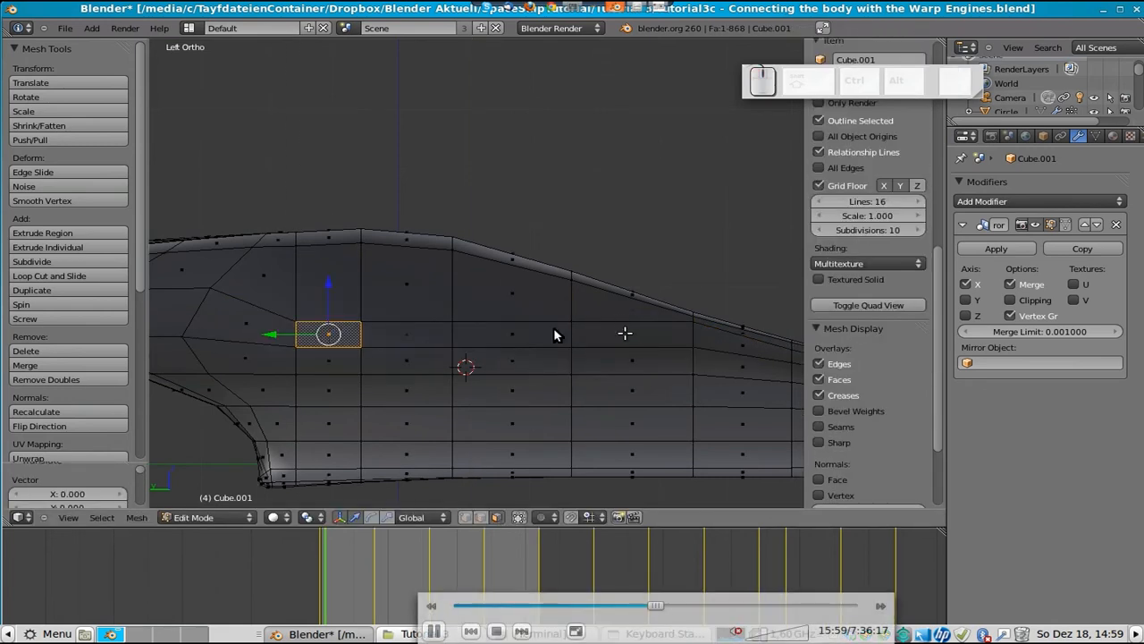
- Restart the recording in VLC, seek ahead to the part straightening the neck's vertex columns and speed up playback
left_click(431, 608)
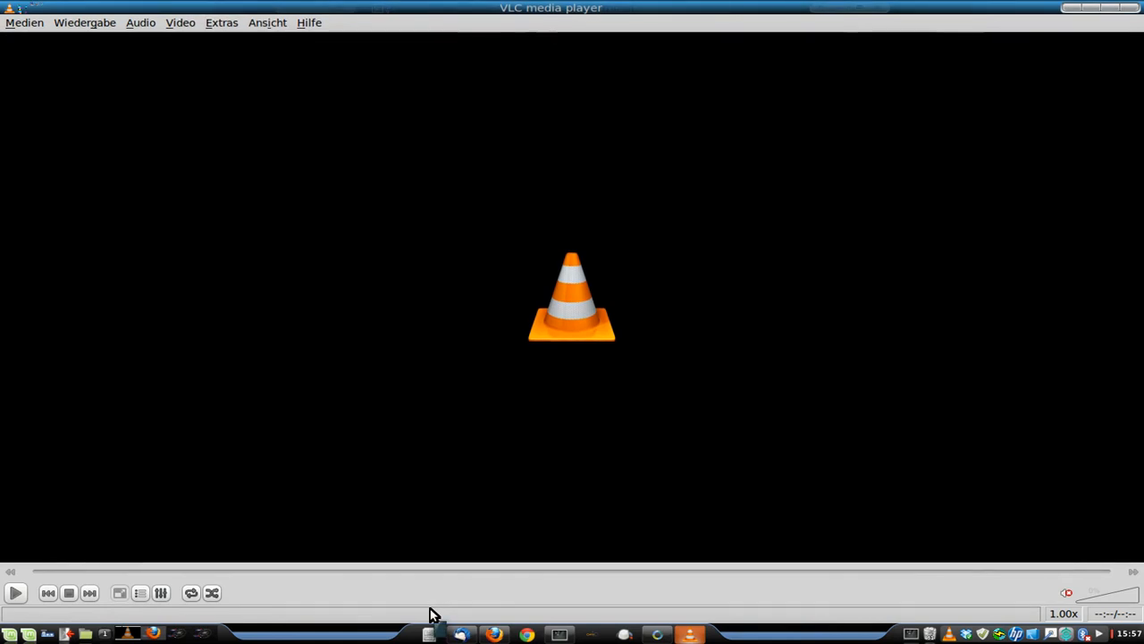
left_click(15, 593)
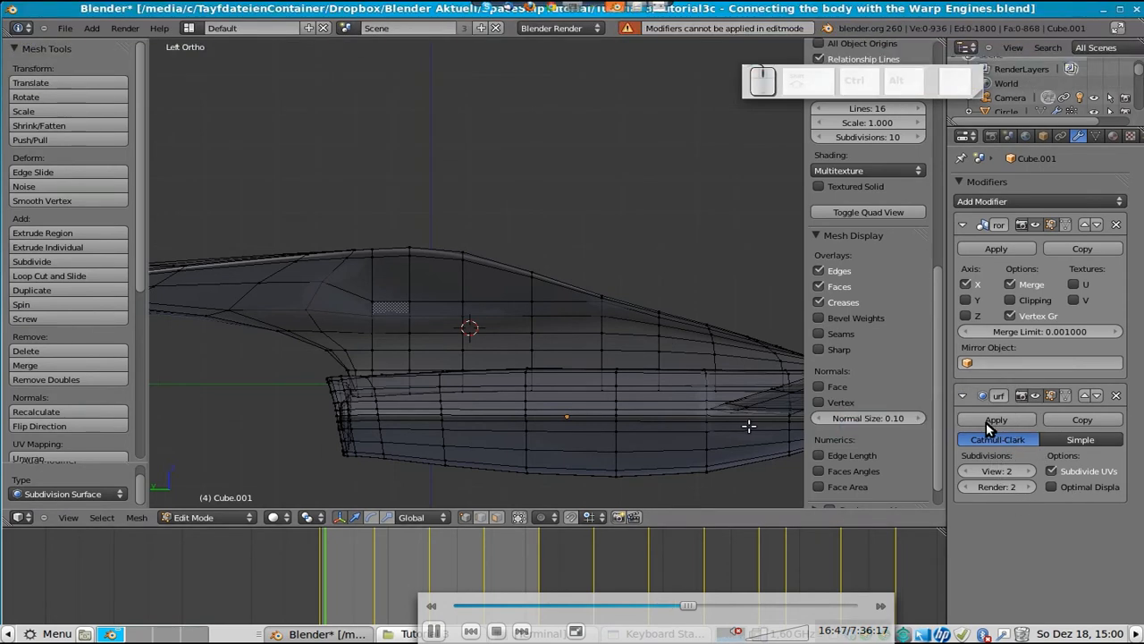
key("s")
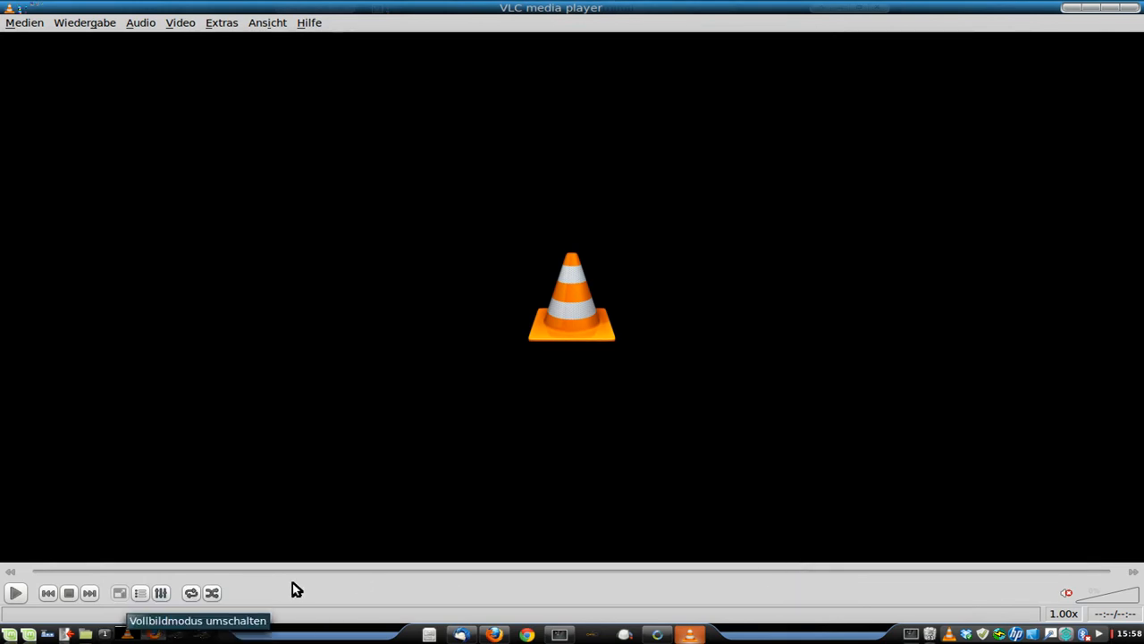
left_click(16, 593)
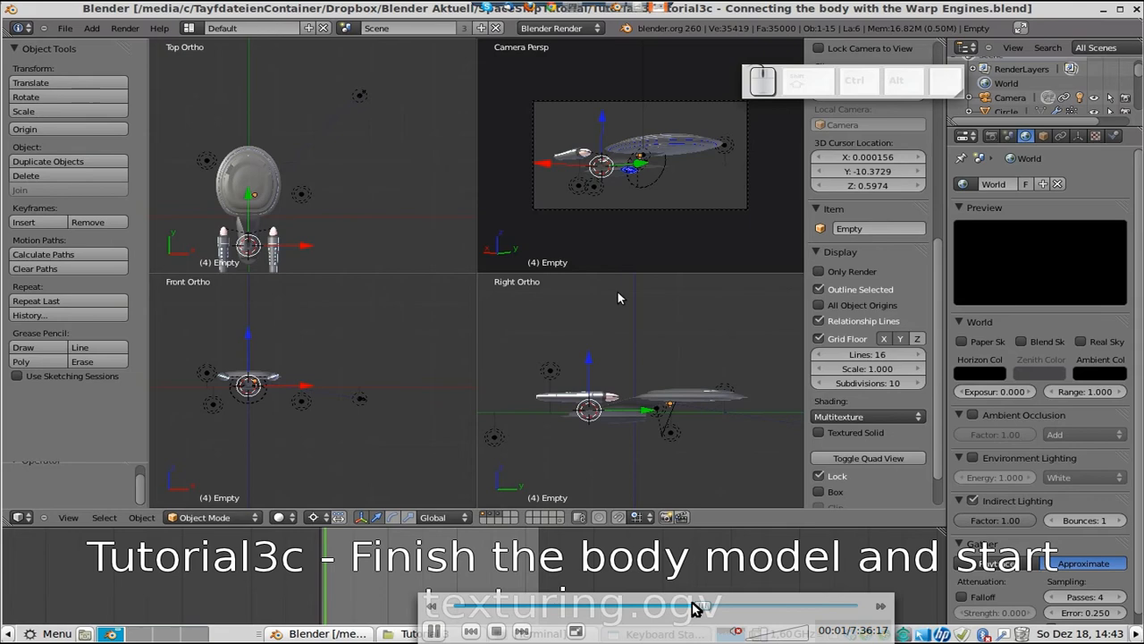
left_click(690, 607)
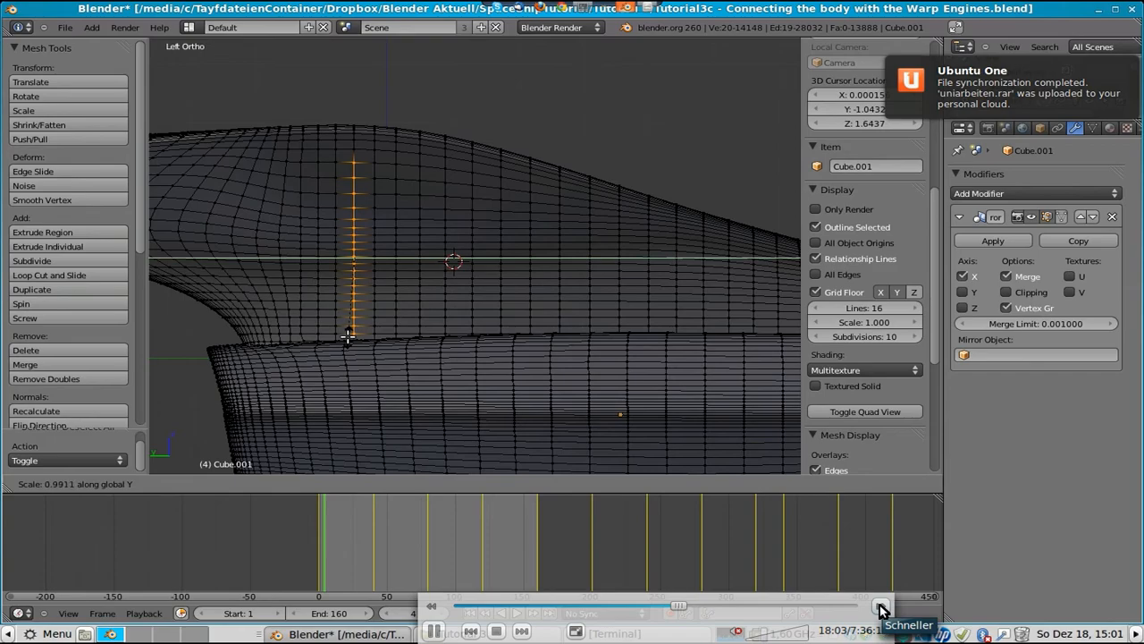
left_click(881, 606)
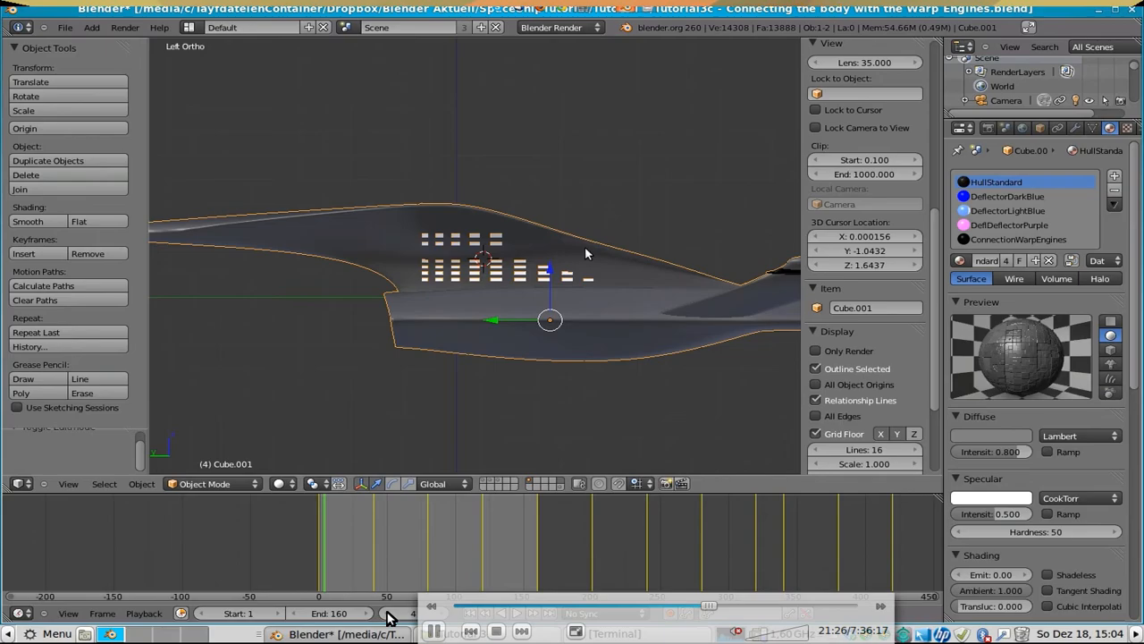
- Hide the warp engines' layer and render the neck with its windows through the camera
left_click(429, 610)
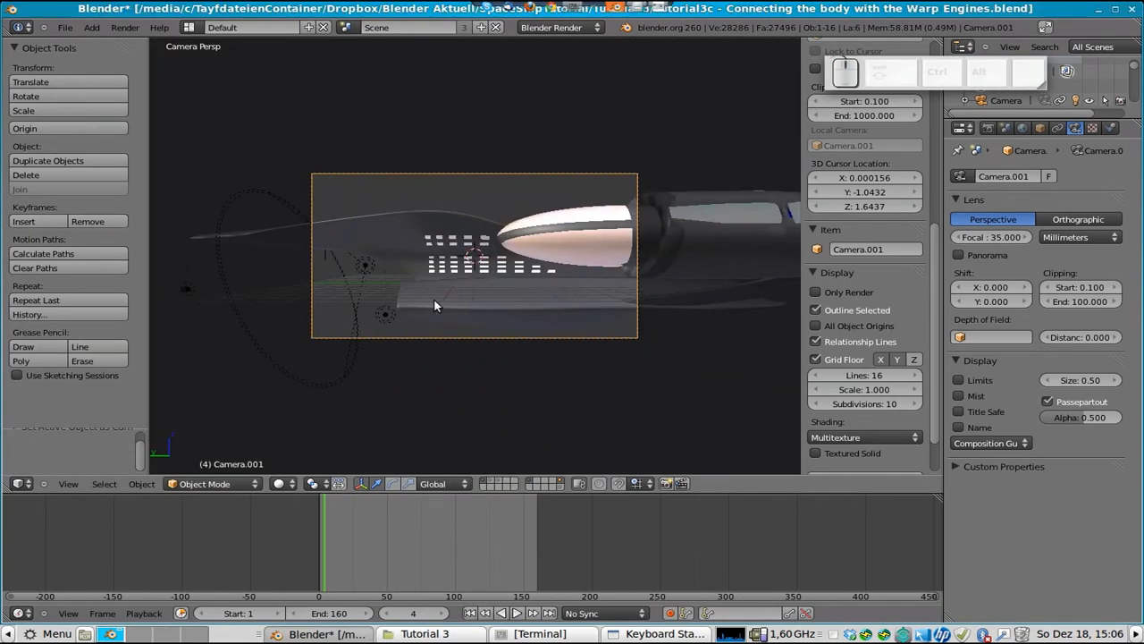
left_click(486, 481, "shift")
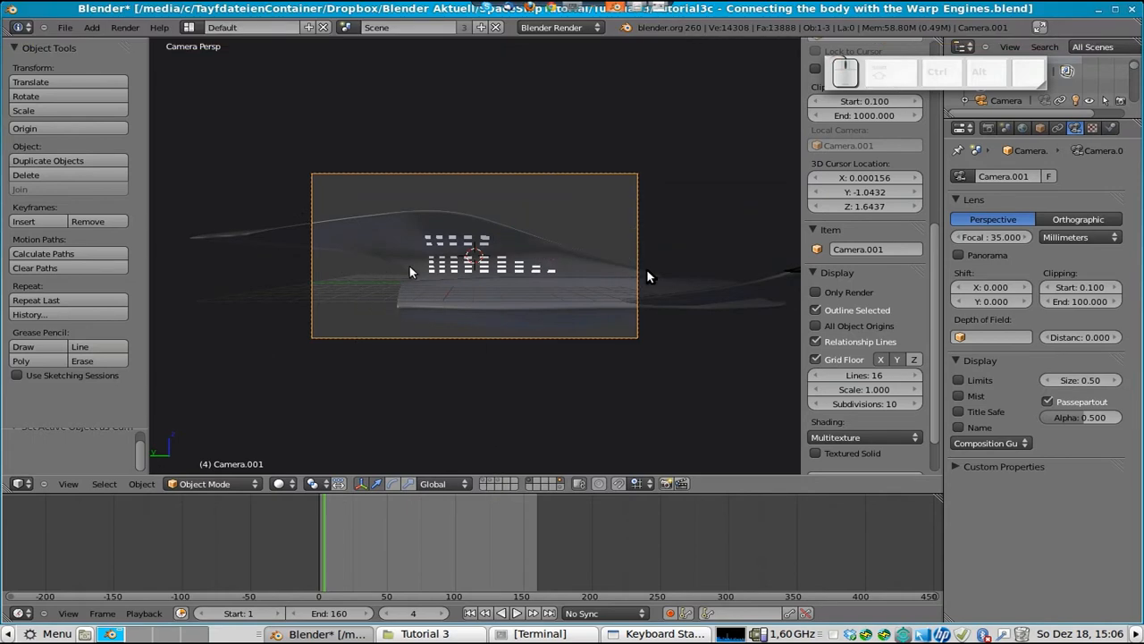
key("F12")
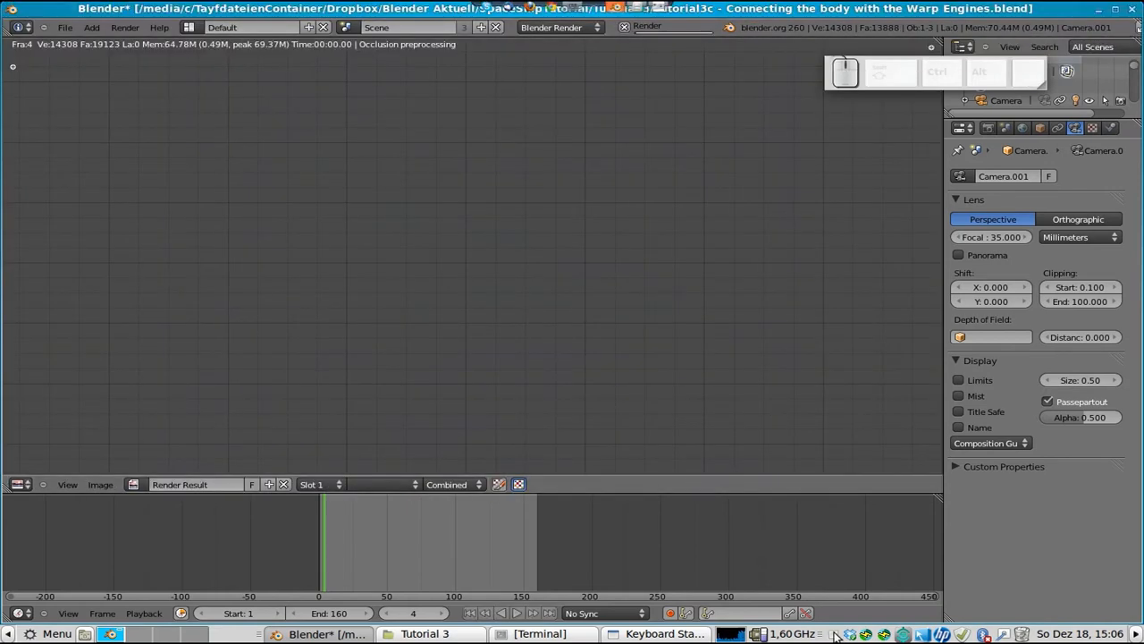
left_click(833, 633)
left_click(687, 550)
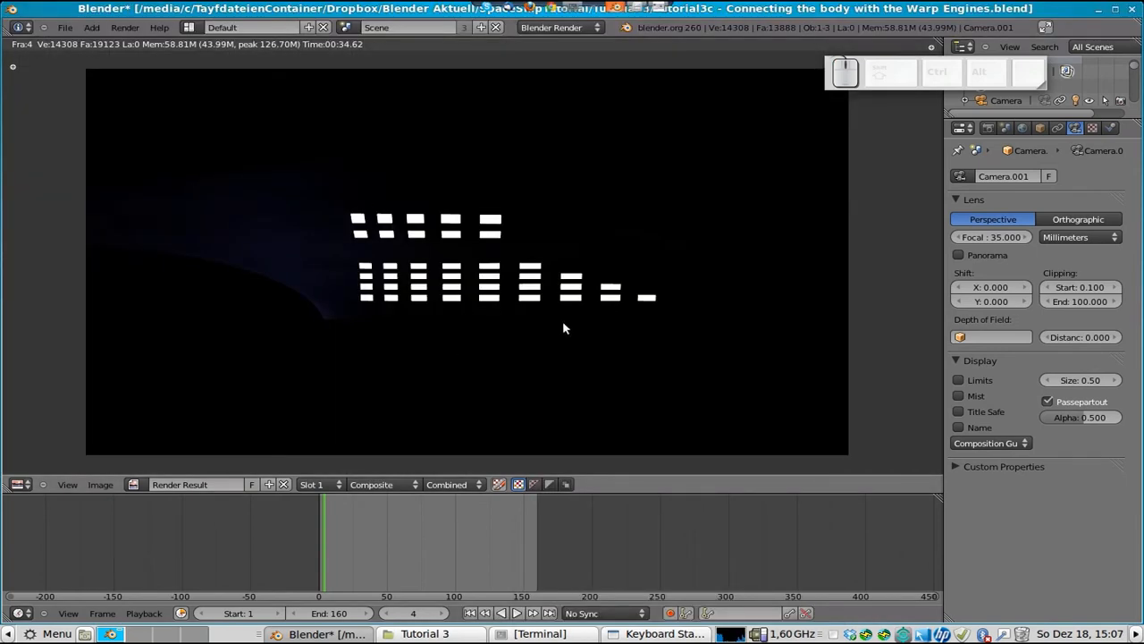
key("F3")
left_click(235, 81)
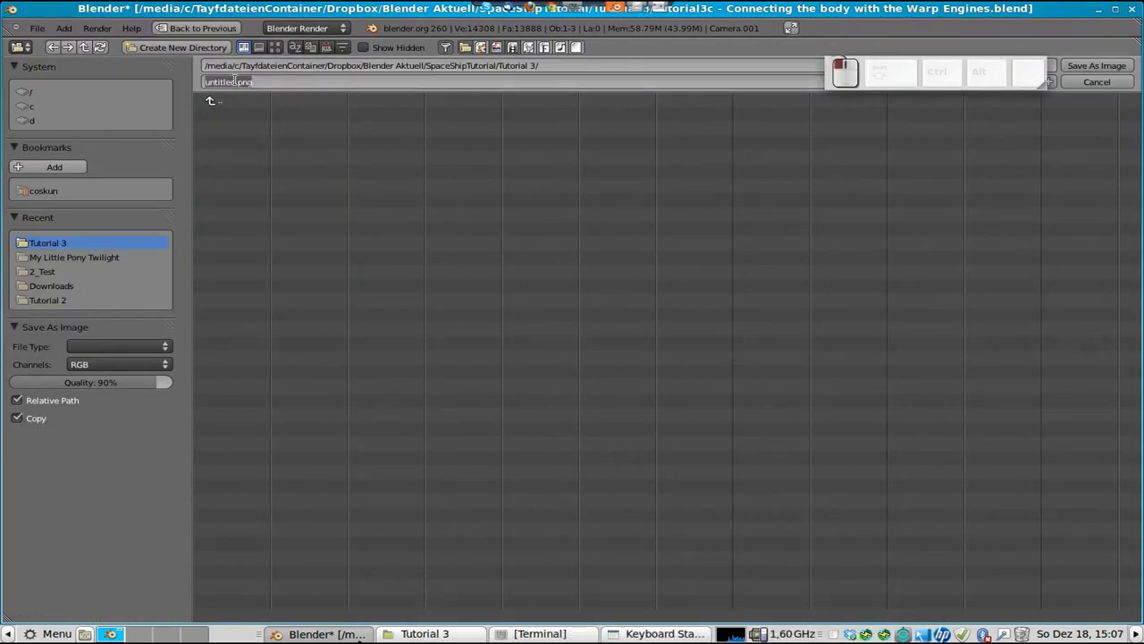
left_click(229, 48)
left_click(215, 30)
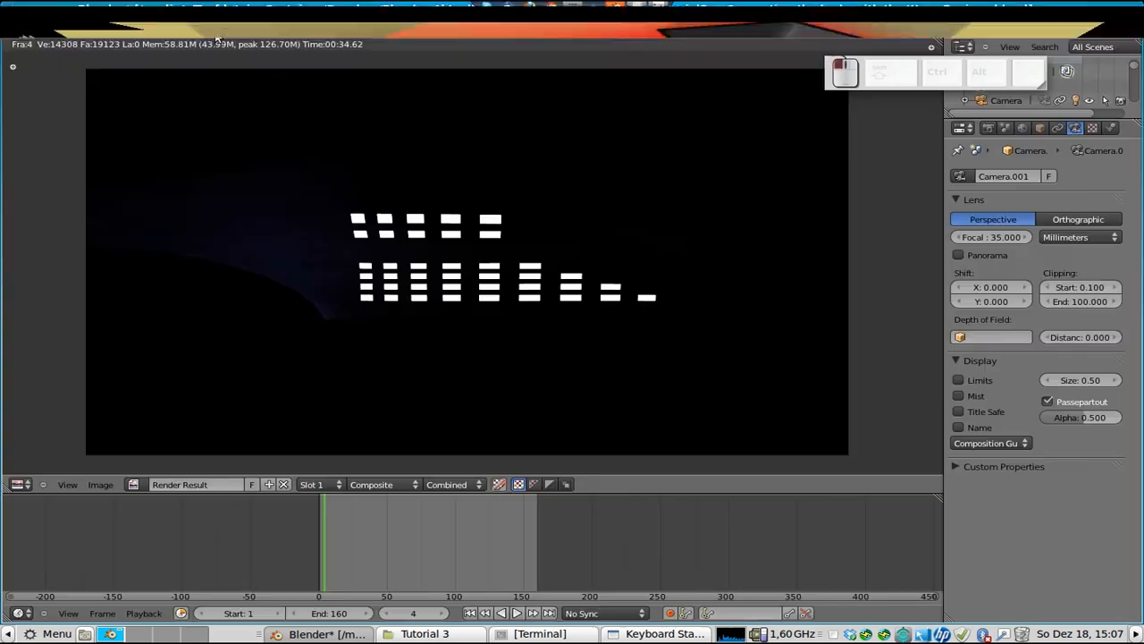
- Save the render as ThroatWindows.png in the Textures folder and return to the 3D view
key("F3")
left_click(83, 48)
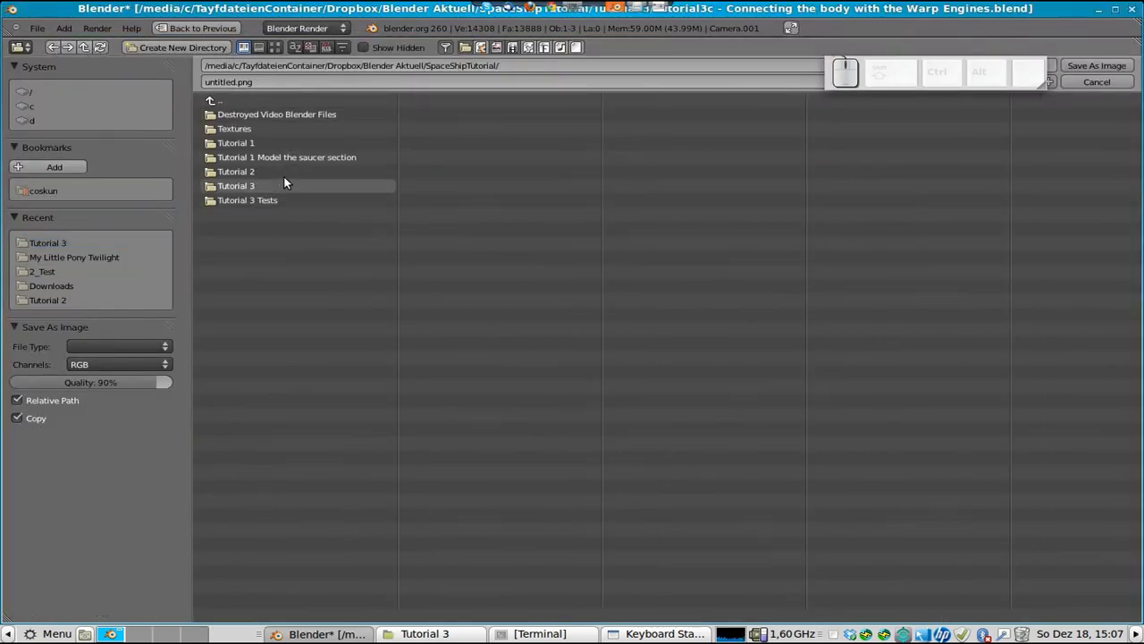
left_click(260, 129)
left_click(242, 82)
type("Thora")
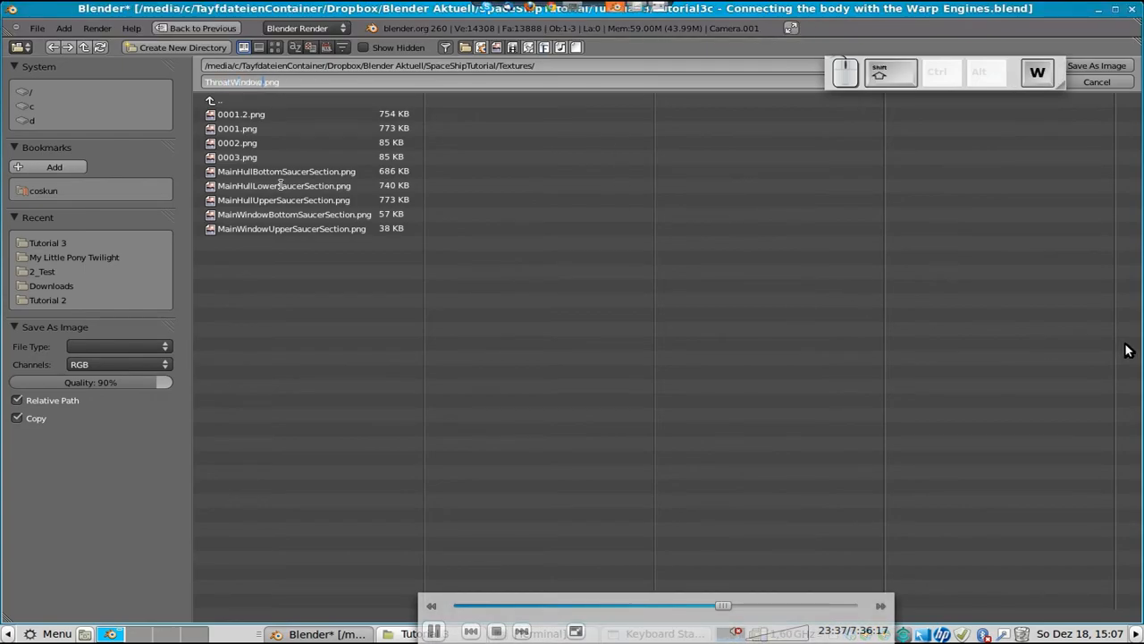
key("Escape")
key("Escape")
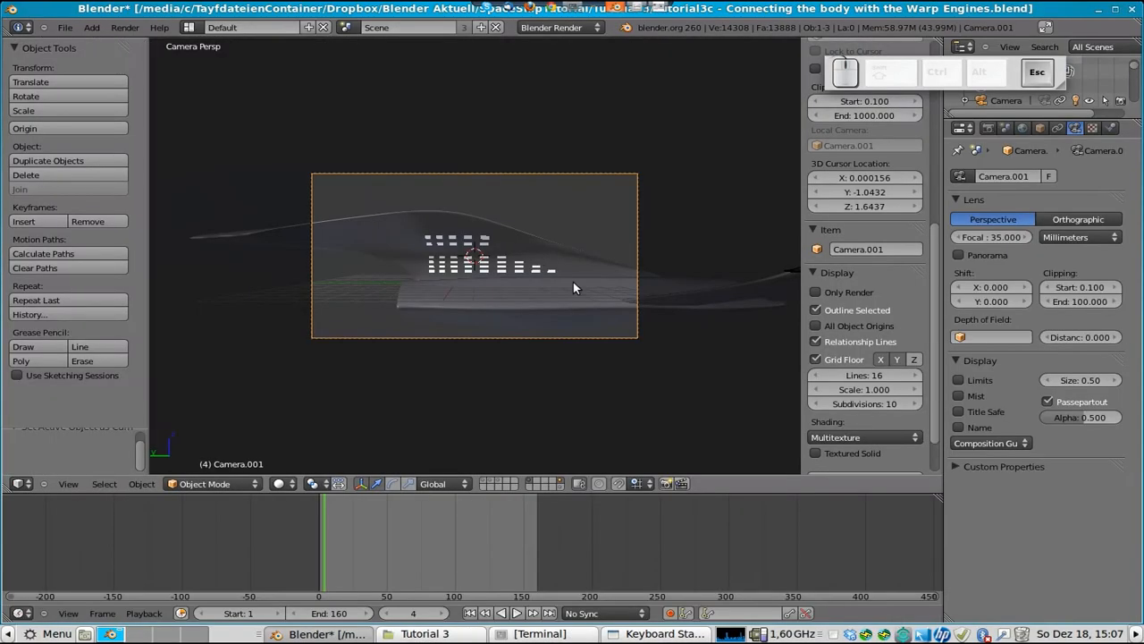
- Deselect the camera, show only the spaceship body's layer and select the body mesh
key("a")
right_click(499, 243)
key("Tab")
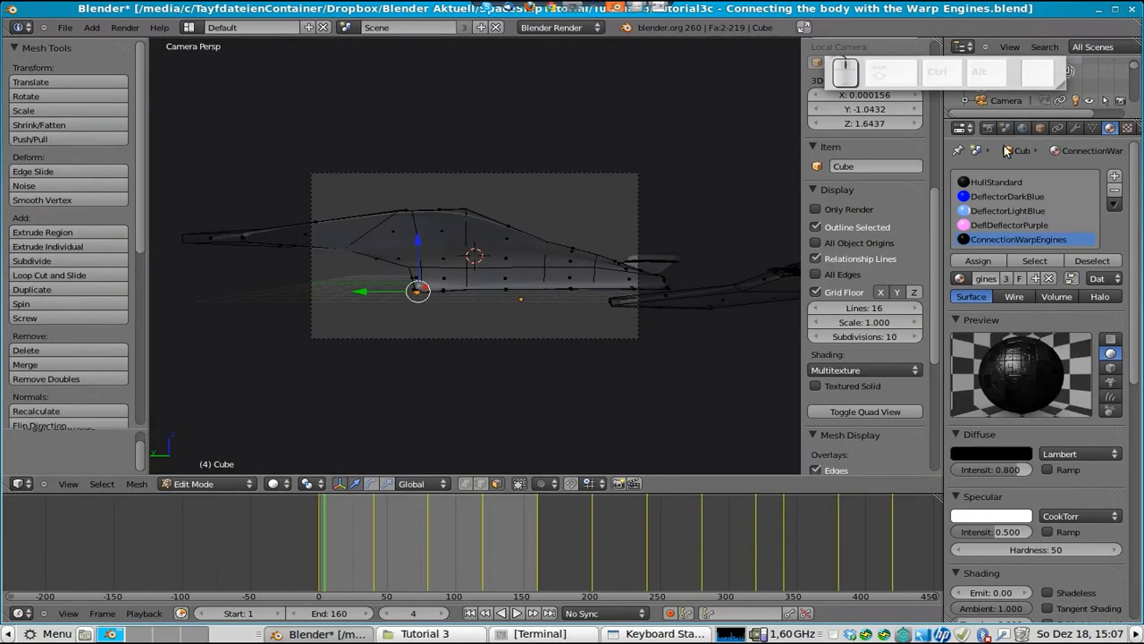
key("Tab")
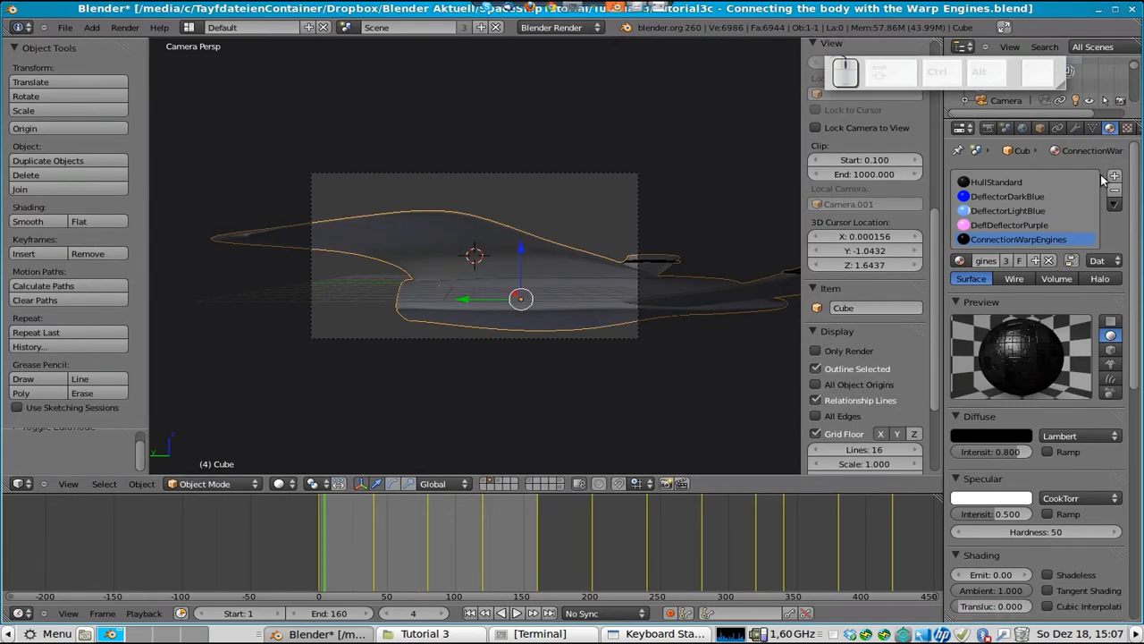
- Make a separate copy of the body's HullStandard material and rename it BodyHull
left_click(997, 182)
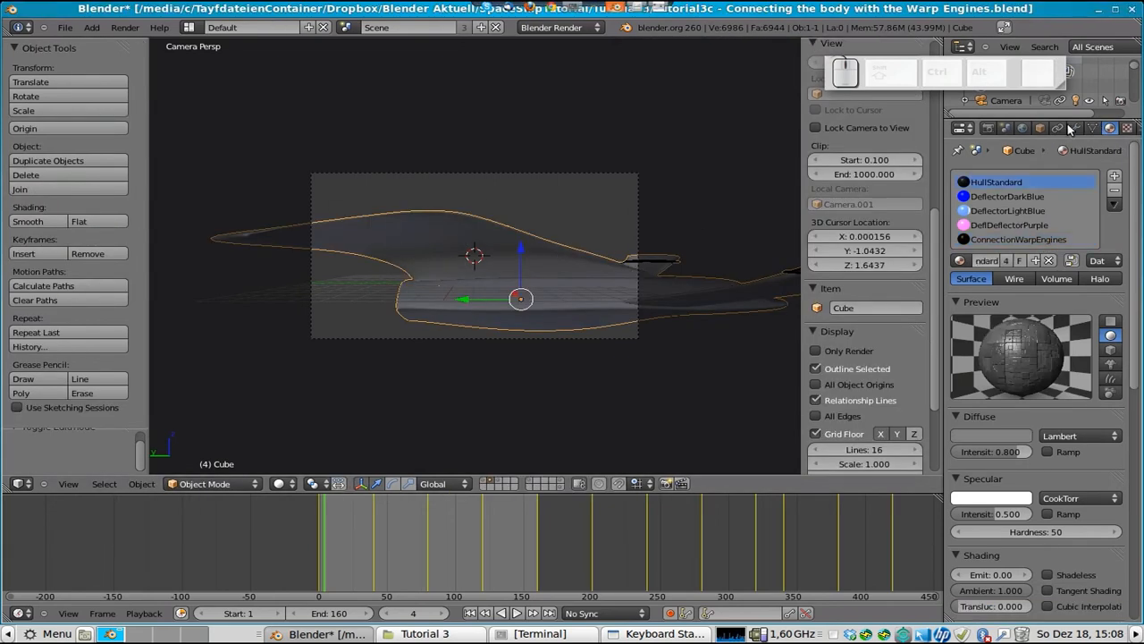
left_click(1128, 129)
left_click(1110, 129)
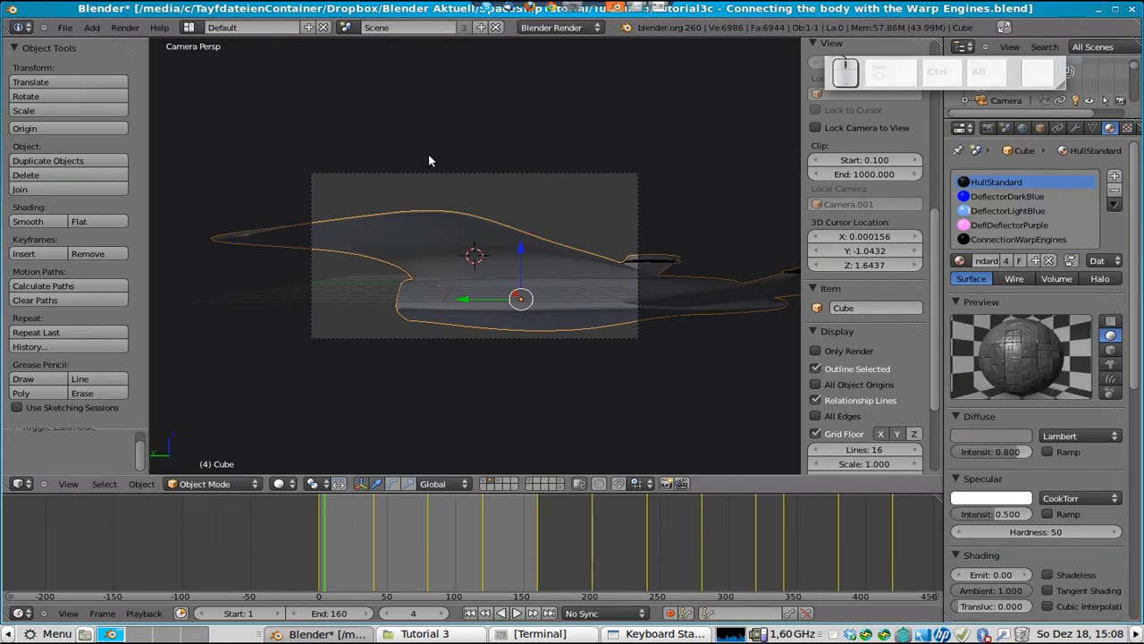
left_click(1129, 130)
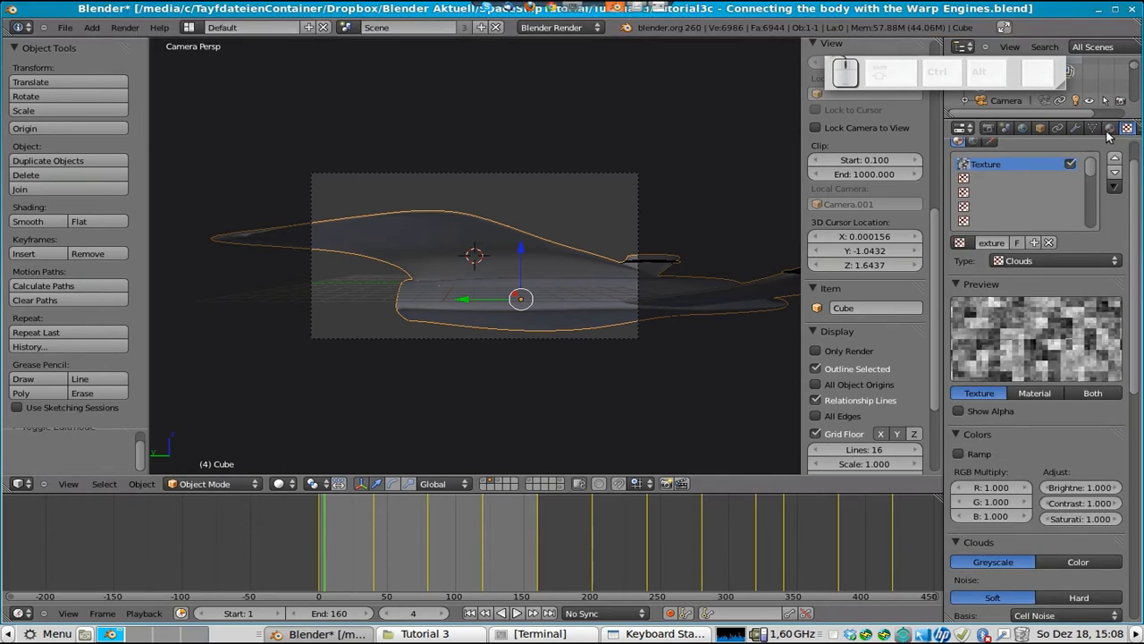
left_click(1109, 130)
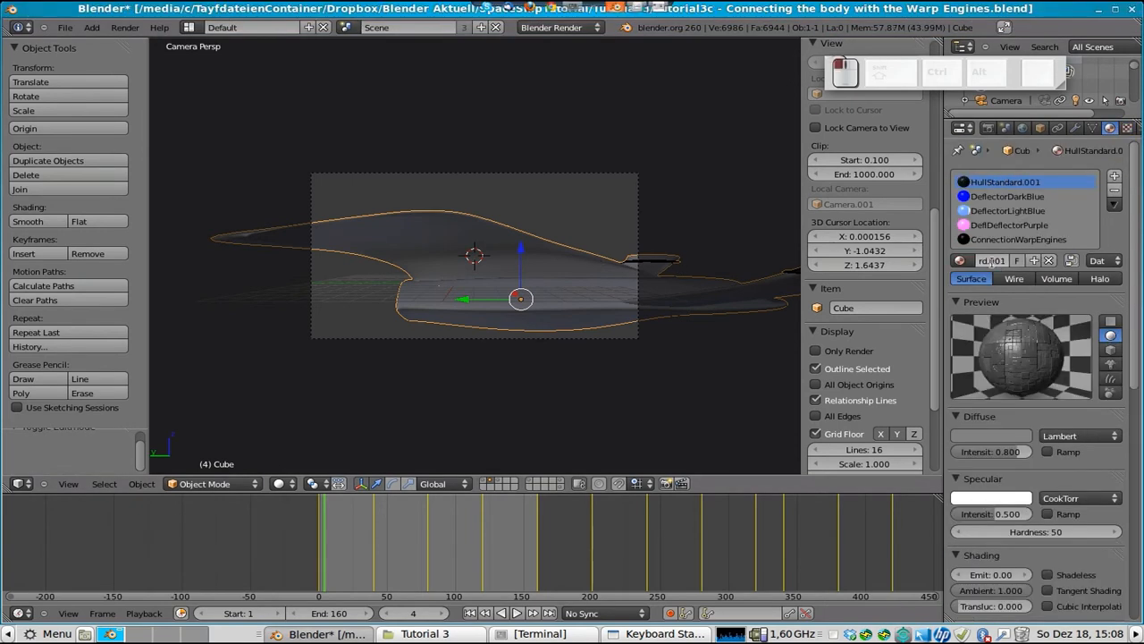
type("BodyHu")
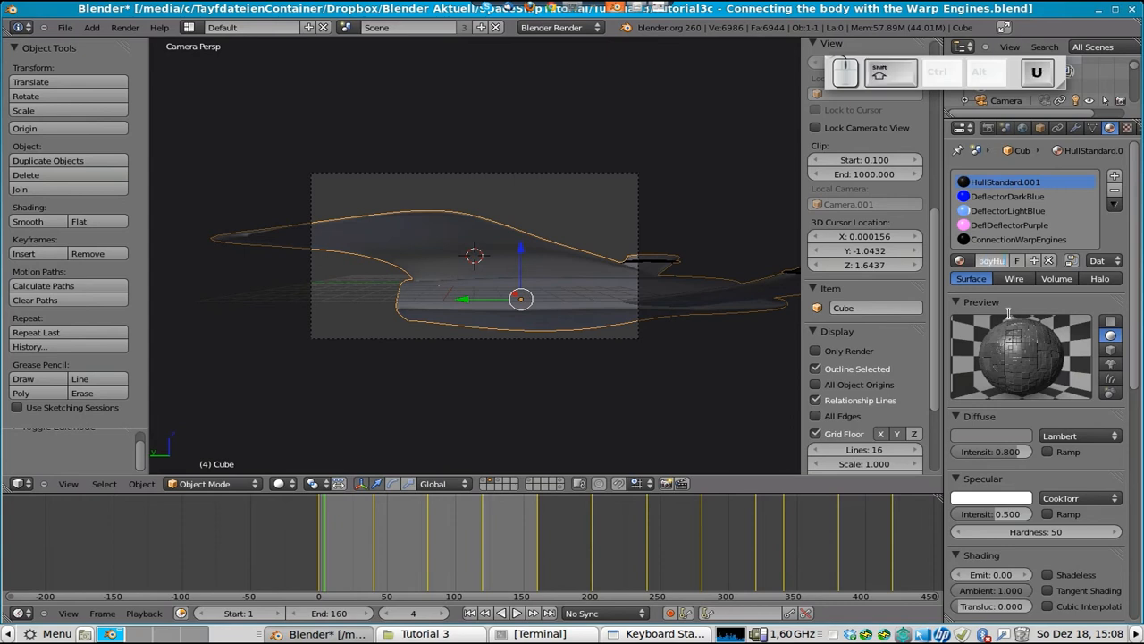
type("ll")
key("Return")
- Rename the material's first texture CellNoise and add a second texture of type Image or Movie
left_click(1128, 128)
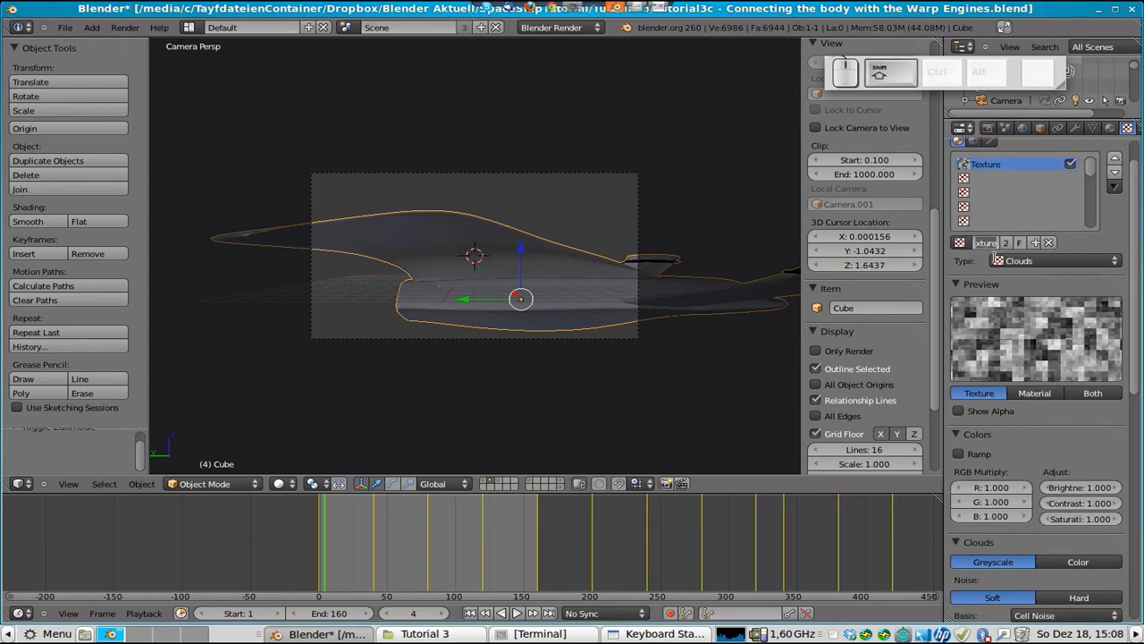
left_click(988, 179)
left_click(1006, 243)
left_click(1055, 261)
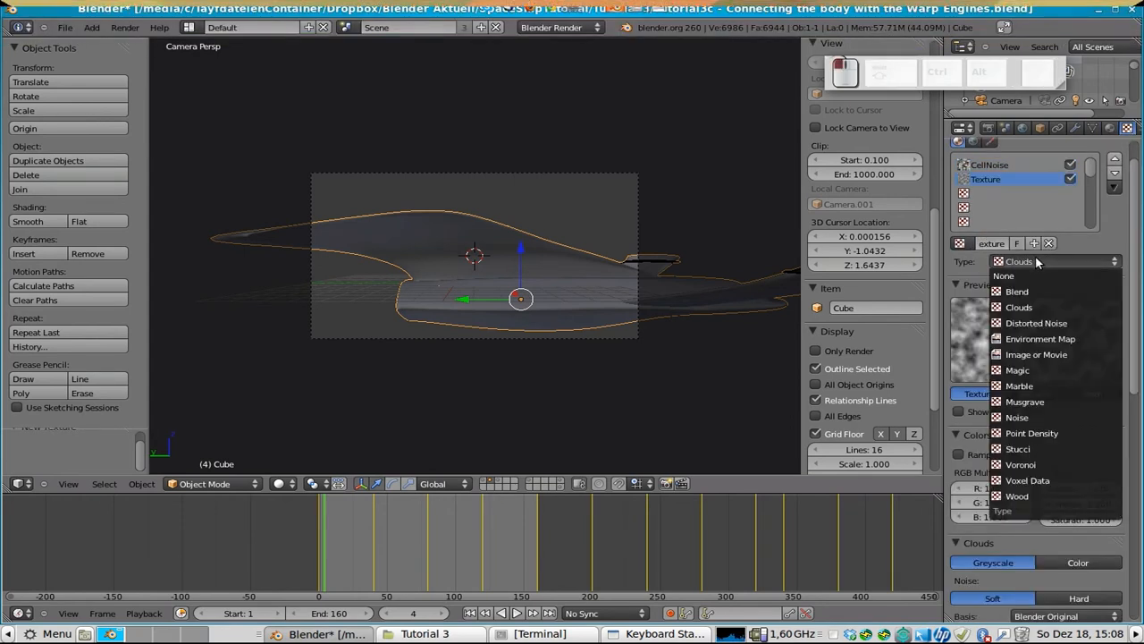
left_click(1037, 355)
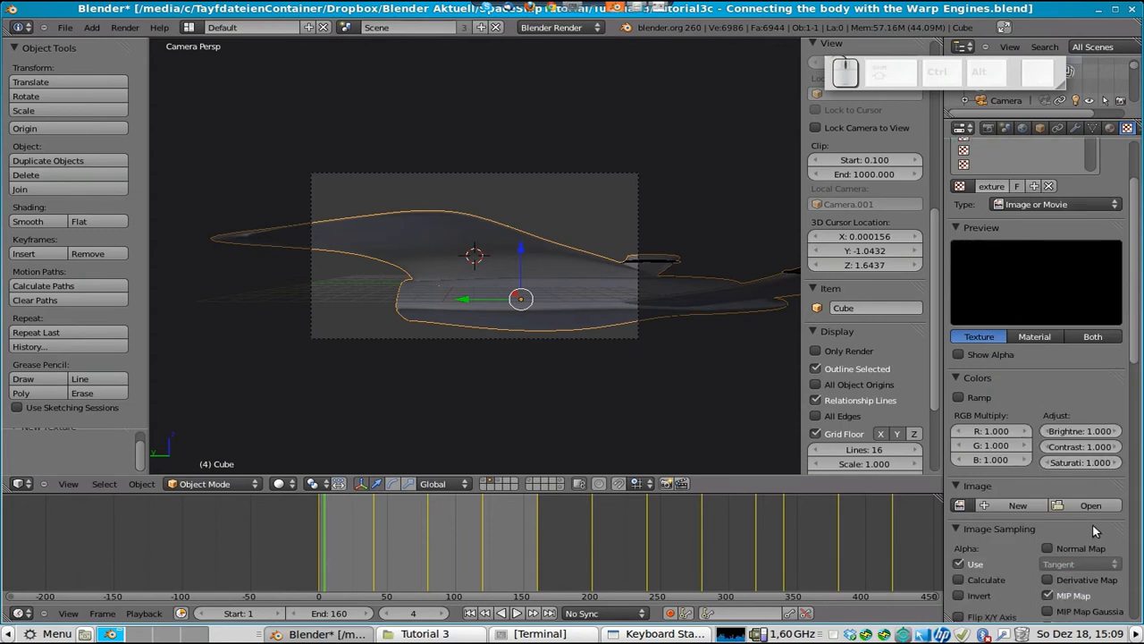
- Load ThroatWindows.png from the Textures folder as the new texture's image
left_click(1092, 525)
left_click(229, 97)
left_click(255, 128)
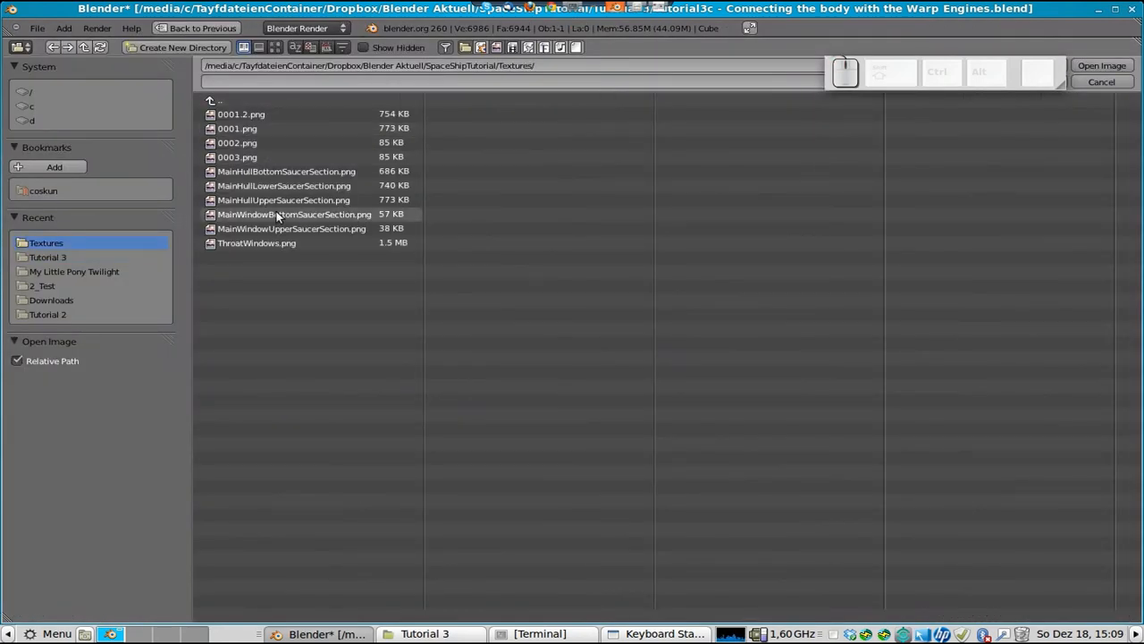
left_click(1101, 67)
scroll(1063, 514, "down", 8)
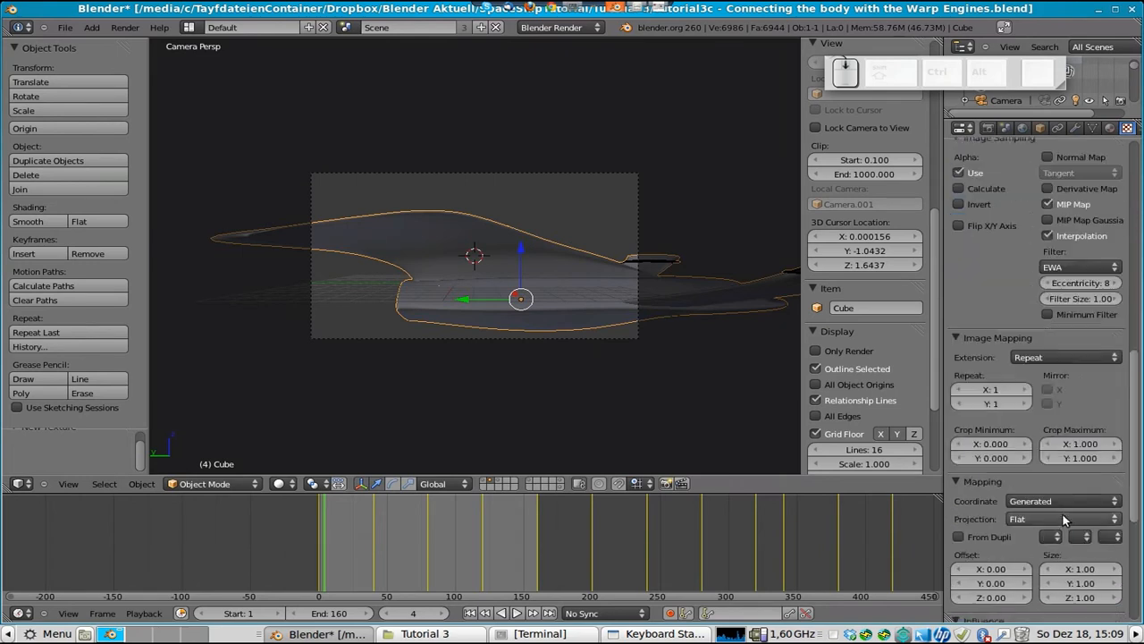
- Select the side faces of the neck and hull in Edit Mode, including the front neck face
key("Tab")
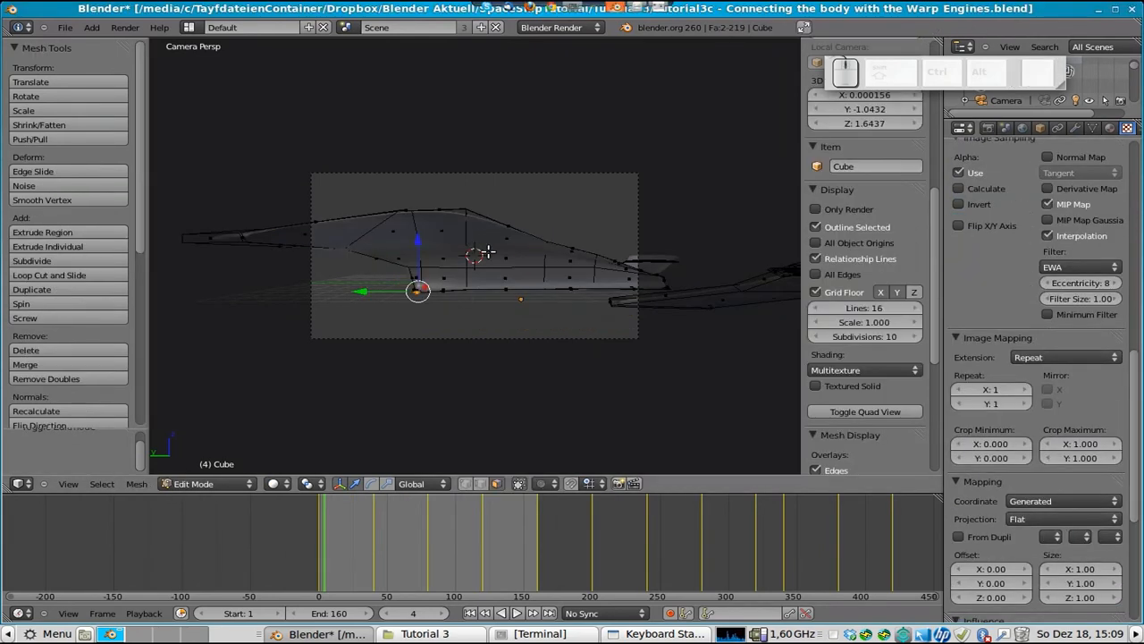
key("a")
scroll(649, 284, "up", 3)
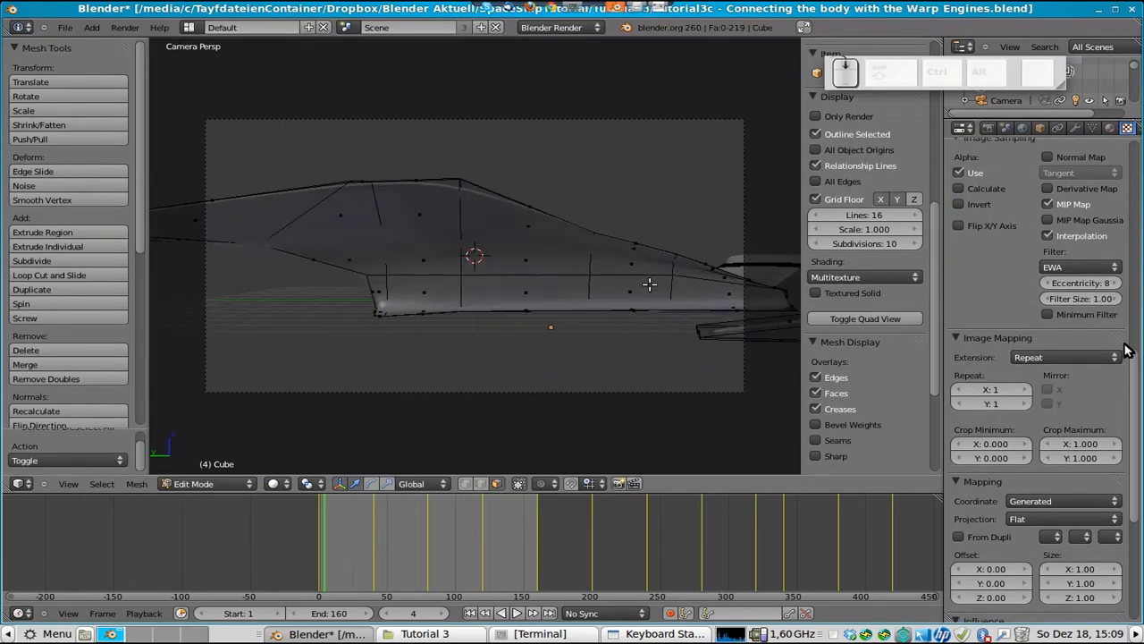
scroll(649, 284, "up", 4)
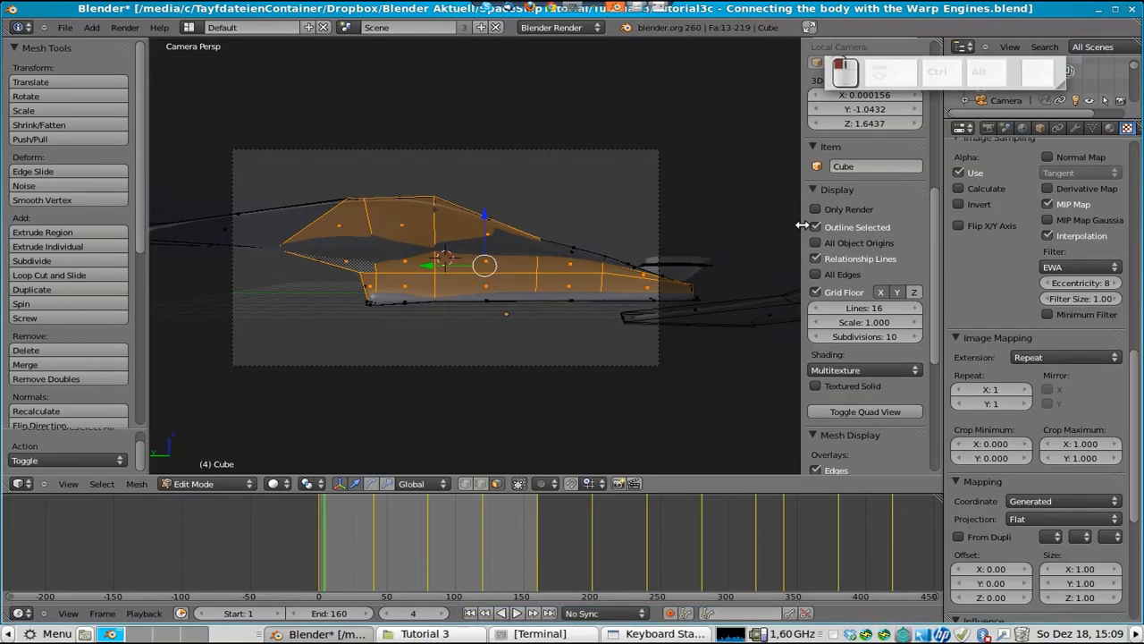
left_click_drag(805, 228, 934, 224)
right_click(238, 224, "shift")
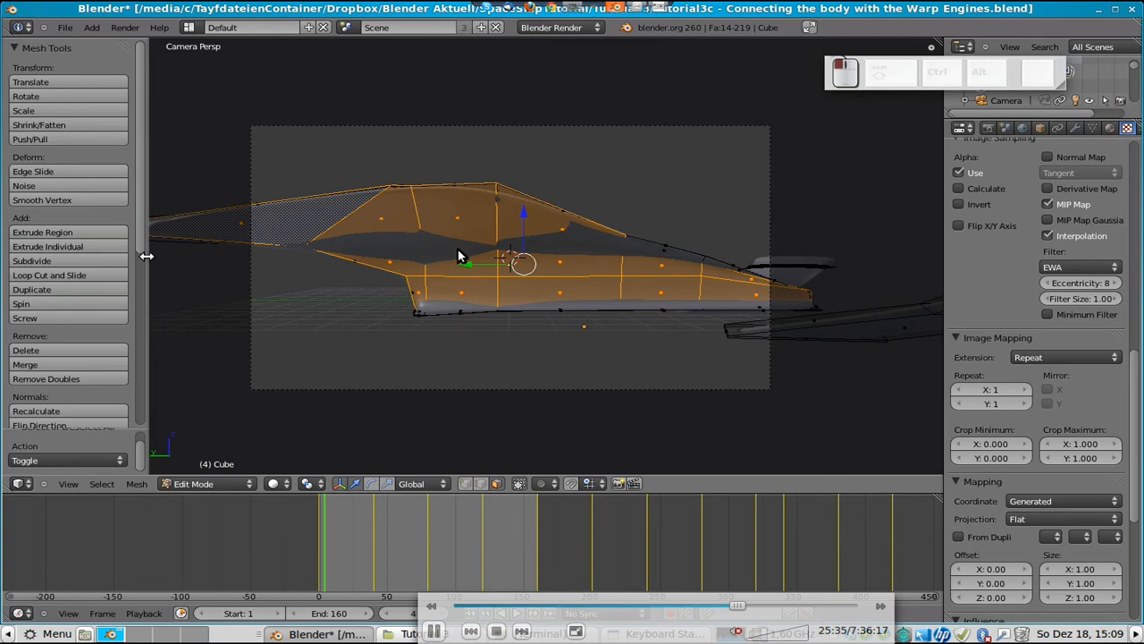
- Hide the tool shelf, shrink the timeline and split the 3D view to place a UV/Image Editor beside it
left_click_drag(147, 256, 3, 241)
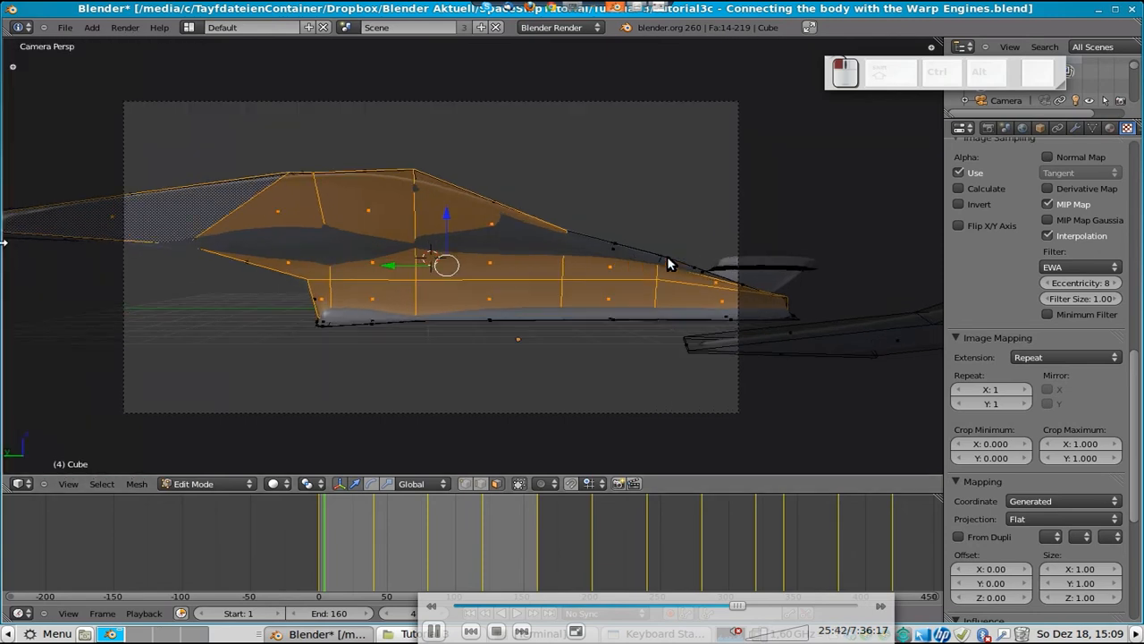
left_click_drag(29, 493, 471, 563)
left_click(489, 589)
left_click(519, 496)
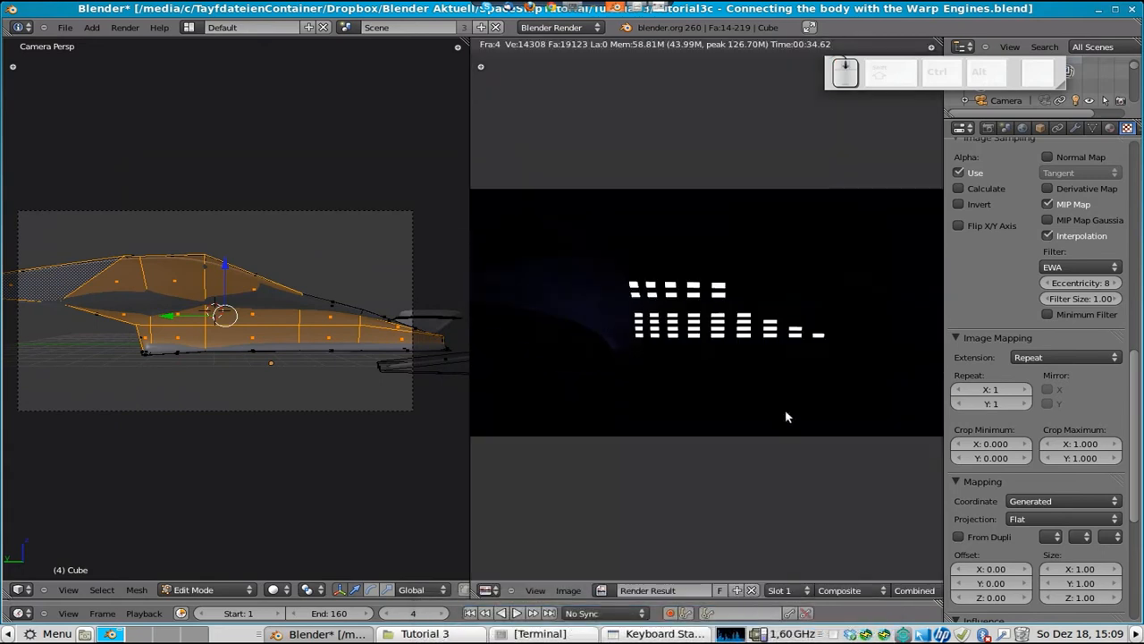
- Add the missing rear neck faces to the selection and unwrap all selected faces by projecting them from the camera view
scroll(322, 355, "down", 2)
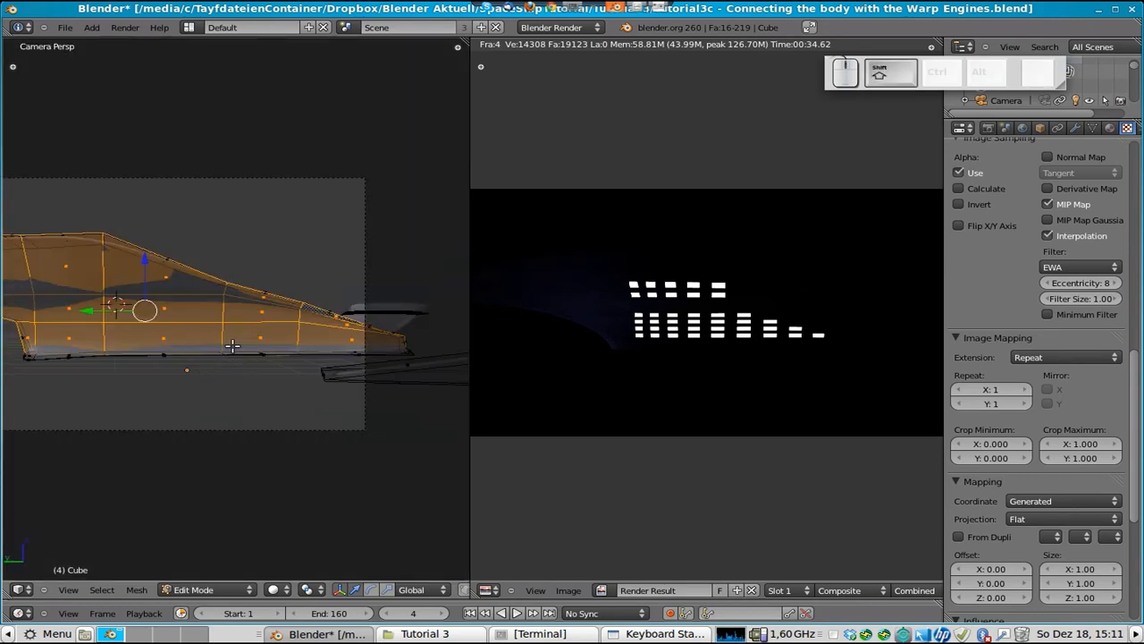
scroll(232, 345, "down", 4)
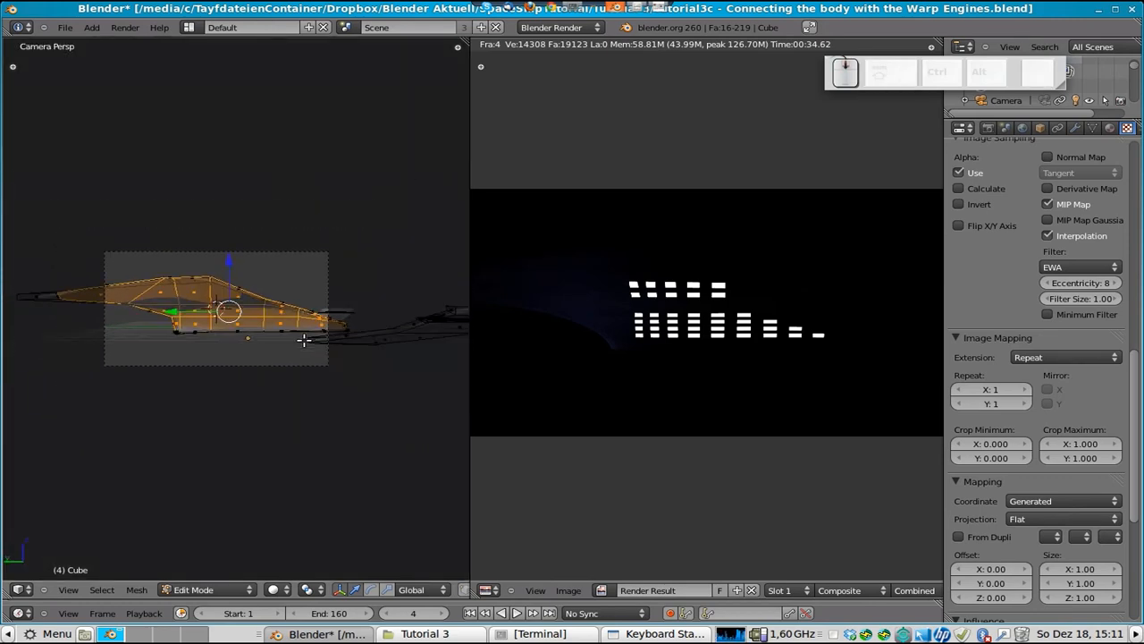
scroll(304, 340, "up", 2)
key("u")
left_click(293, 448)
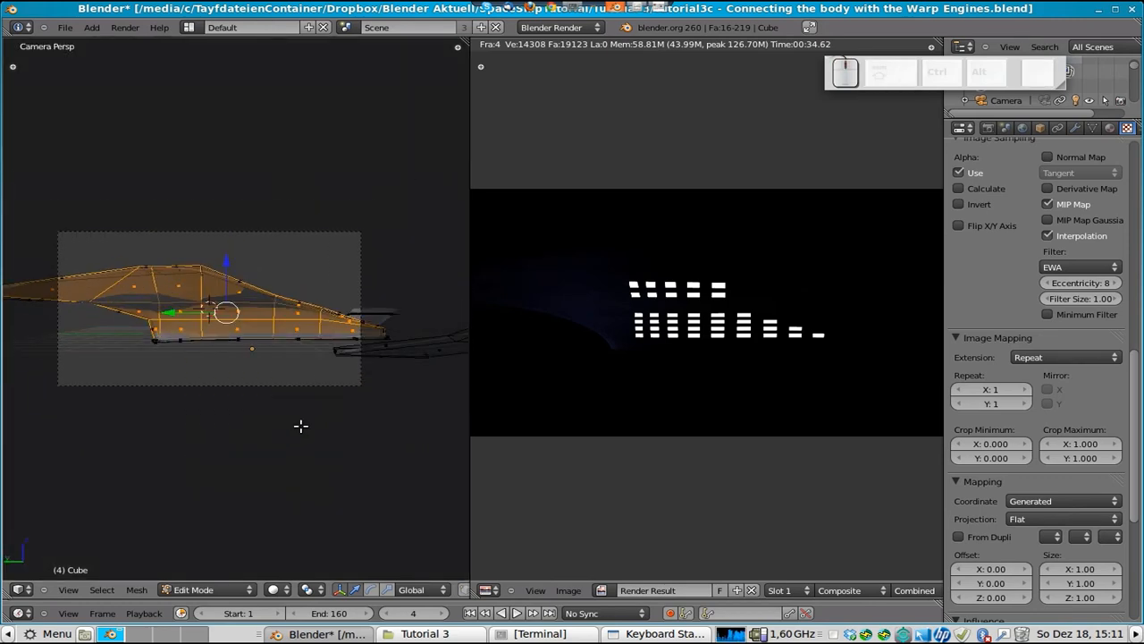
- Show the ThroatWindows.png image behind the UV layout in the UV/Image Editor
left_click(603, 590)
left_click(663, 509)
scroll(720, 375, "down", 3)
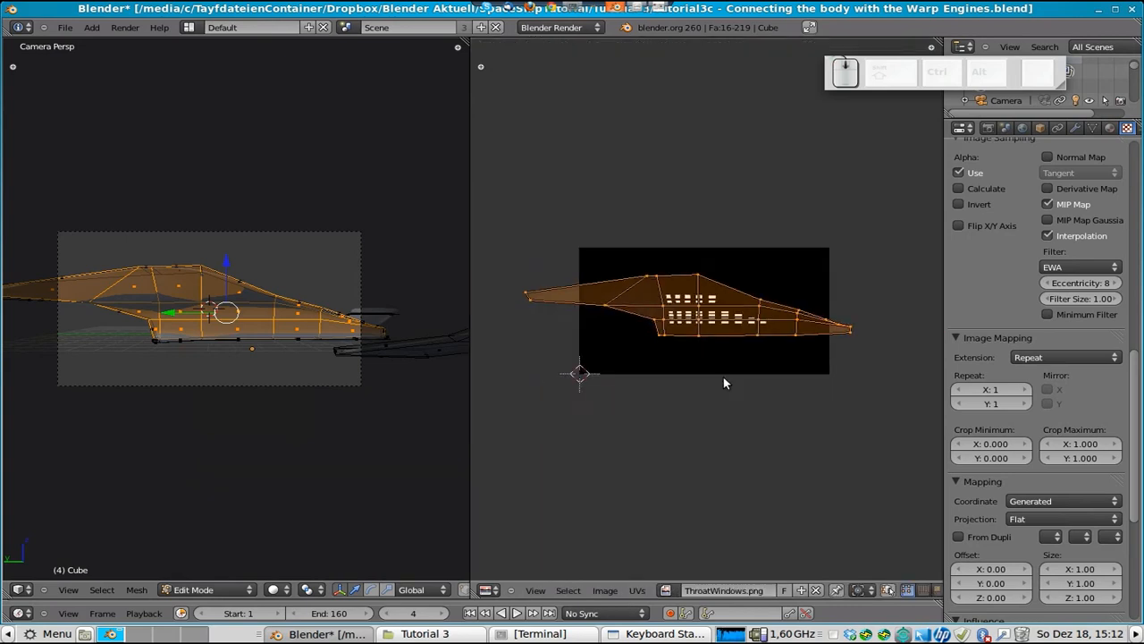
- Examine how the projected UV faces line up with the window rows in the texture image
scroll(723, 378, "up", 5)
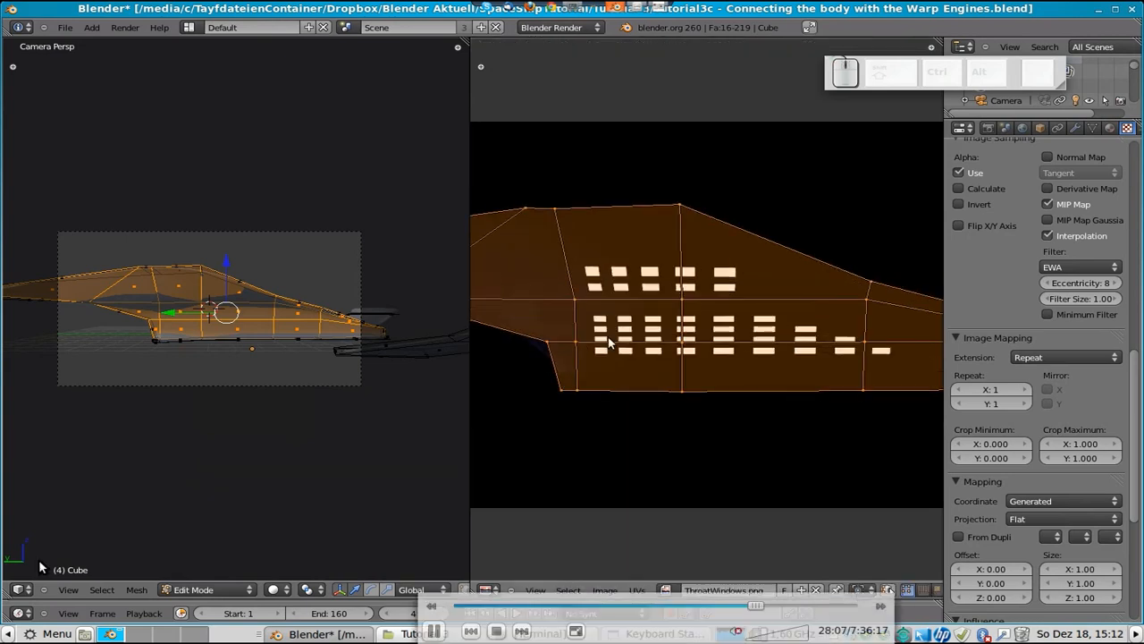
middle_click_drag(656, 294, 804, 356, "shift")
scroll(790, 325, "up", 3)
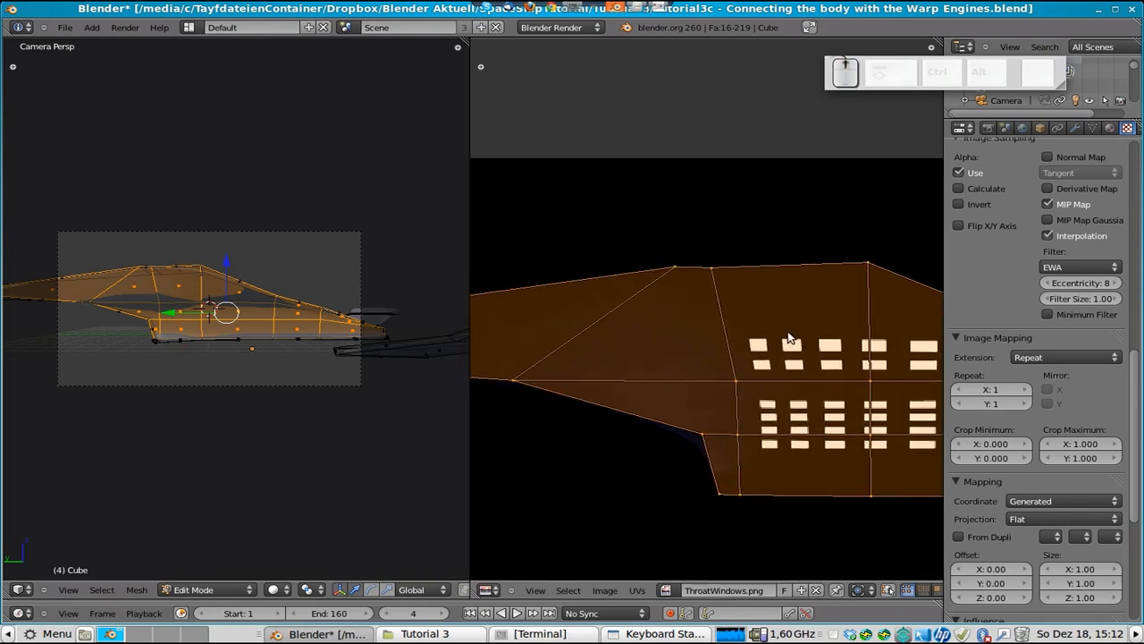
key("g")
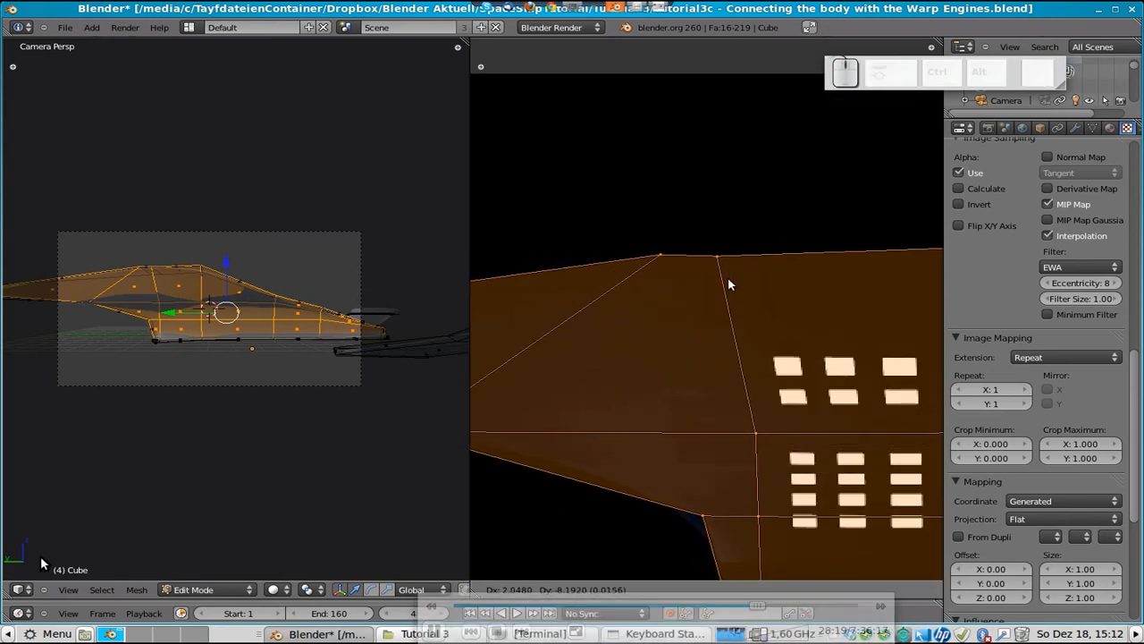
right_click(728, 276)
scroll(733, 304, "down", 3)
middle_click_drag(833, 383, 602, 376, "shift")
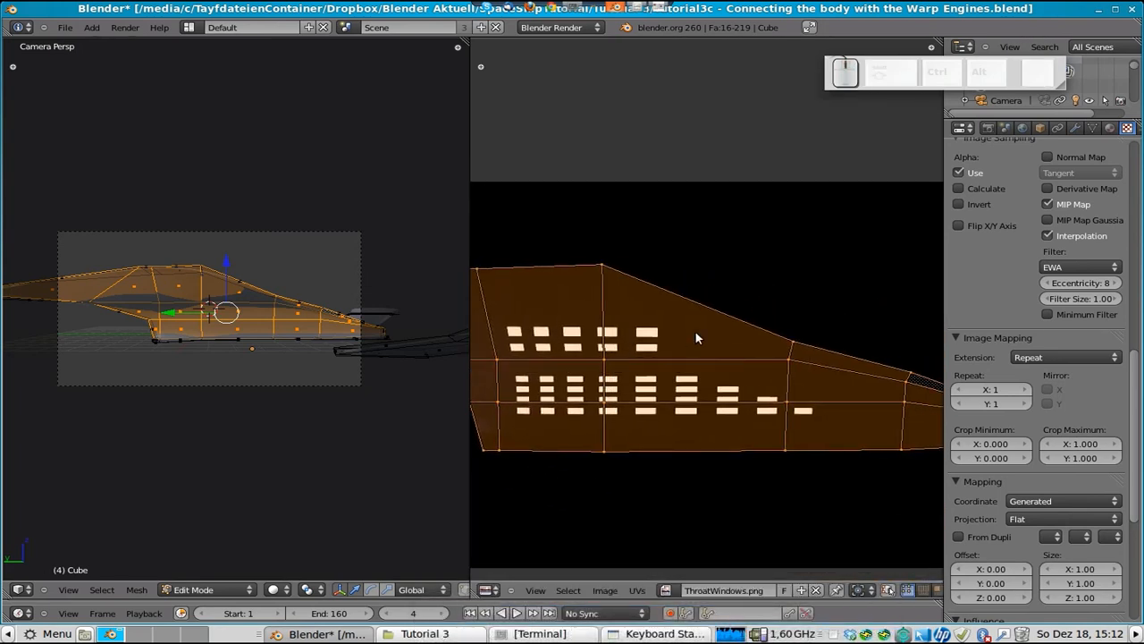
key("h")
key("alt+h")
scroll(703, 348, "down", 4)
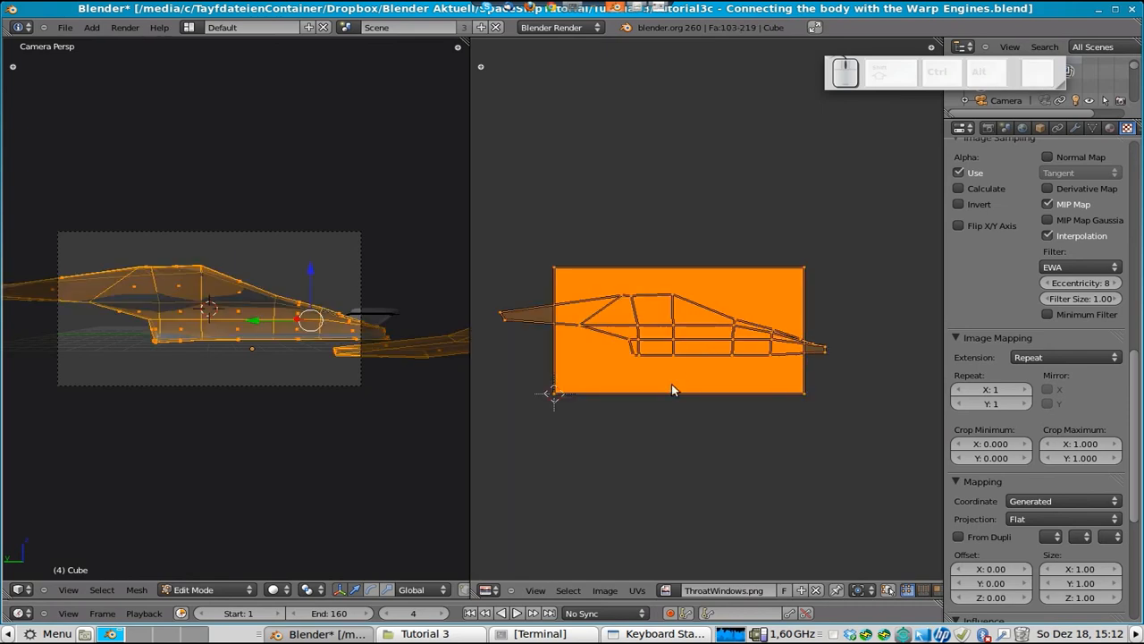
key("a")
key("ctrl+z")
scroll(663, 379, "up", 3)
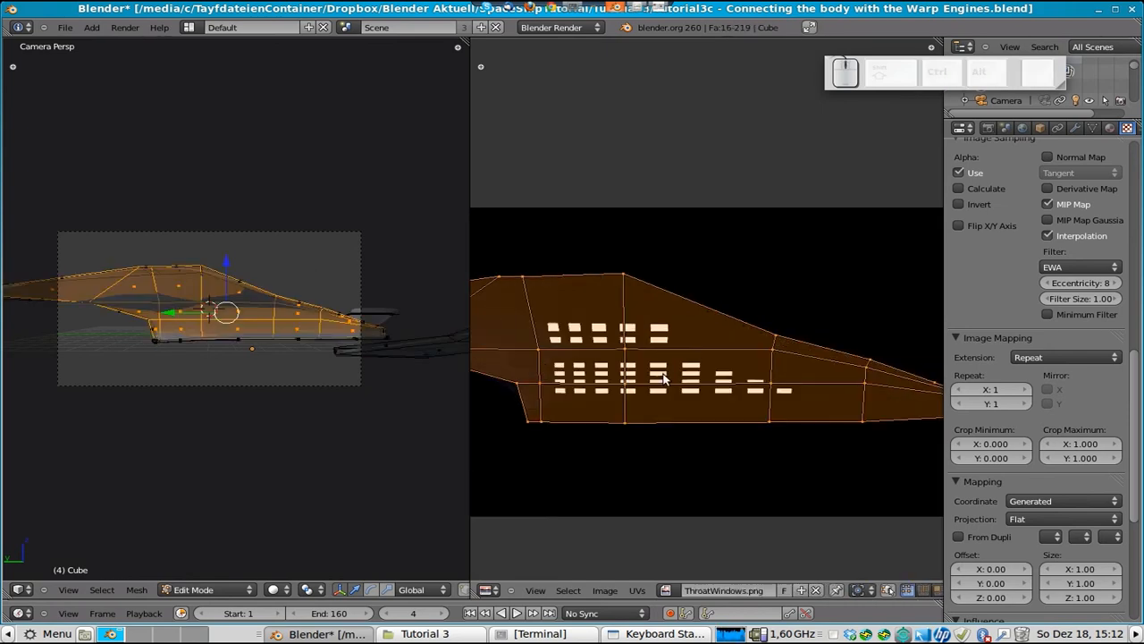
- Scale the projected UV faces down slightly and reposition them over the window rows in ThroatWindows.png
key("g")
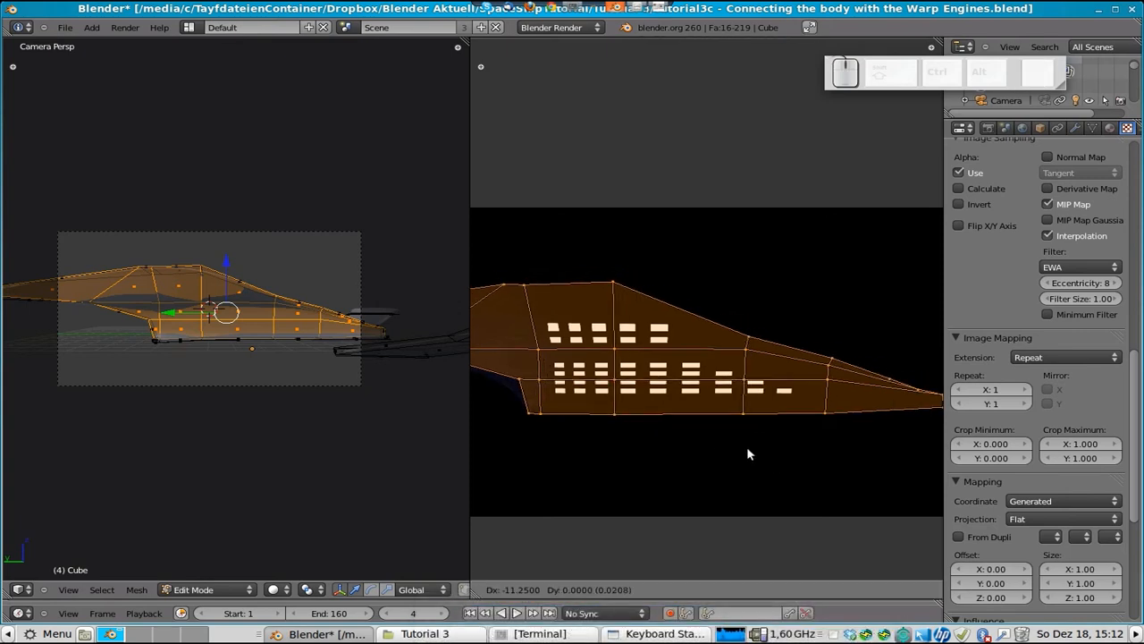
left_click(747, 448)
scroll(631, 417, "down", 3)
scroll(646, 360, "up", 2)
key("g")
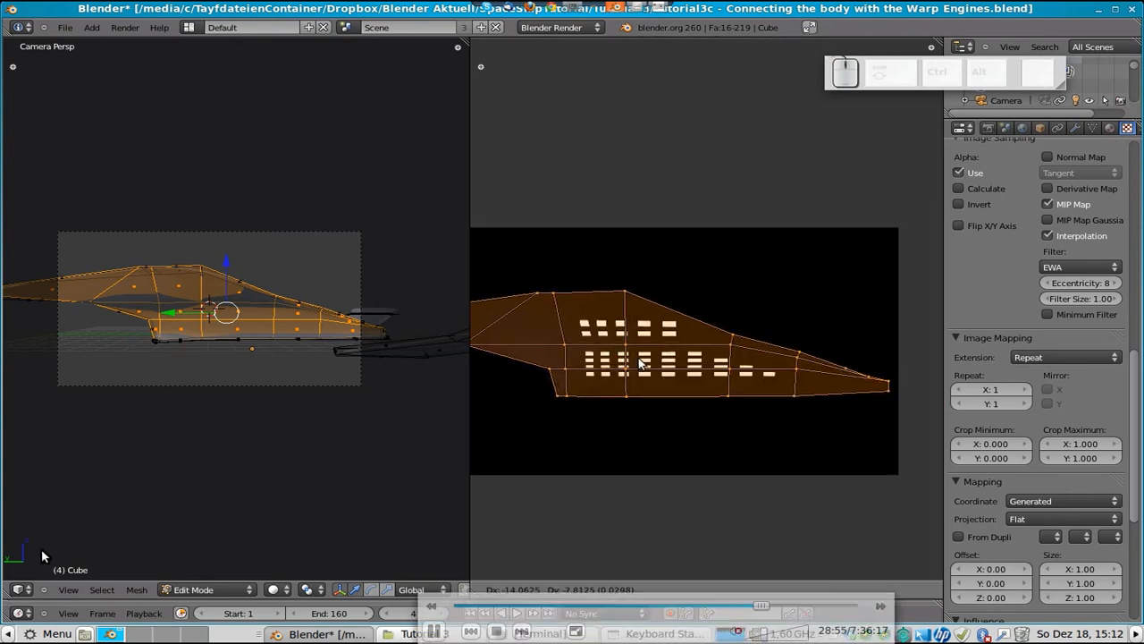
- Set the 3D view to textured shading and shift the UV layout to place the windows on the neck
key("Tab")
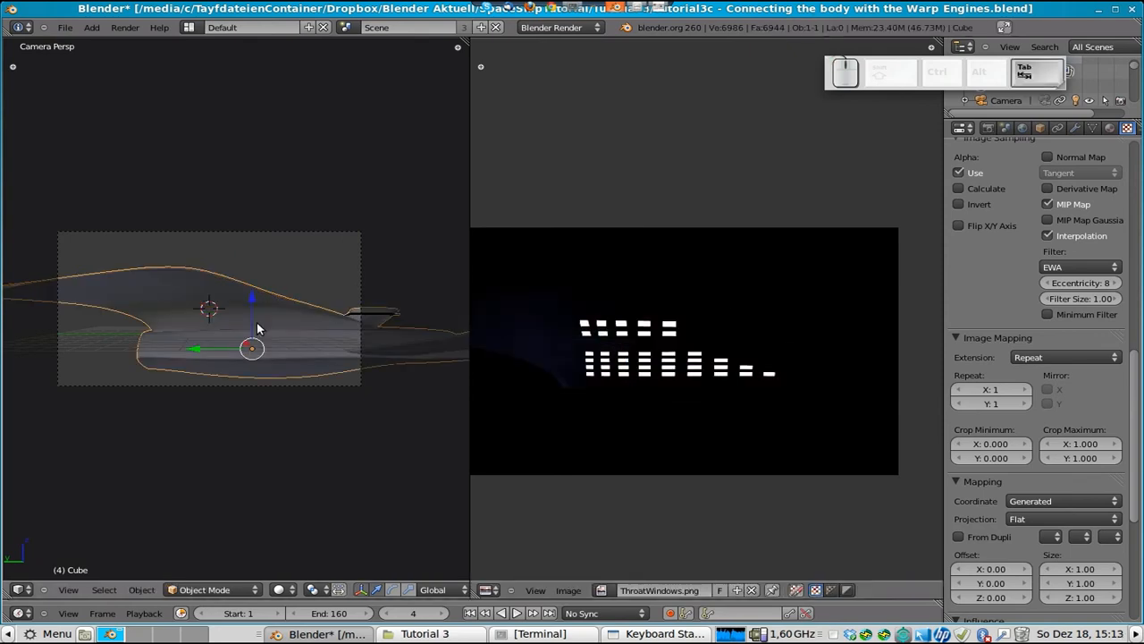
left_click(294, 544)
key("Tab")
key("g")
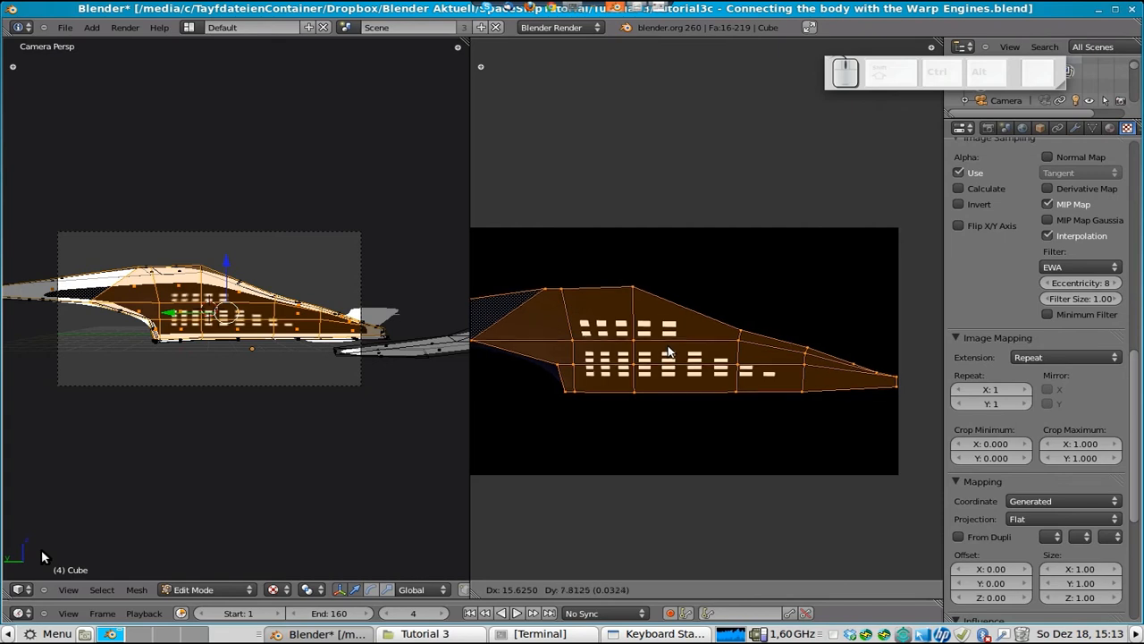
left_click(669, 354)
- Check the window texture on both sides of the neck and reveal all hidden mesh faces
key("Tab")
key("KP_3")
middle_click_drag(329, 333, 184, 374)
key("Tab")
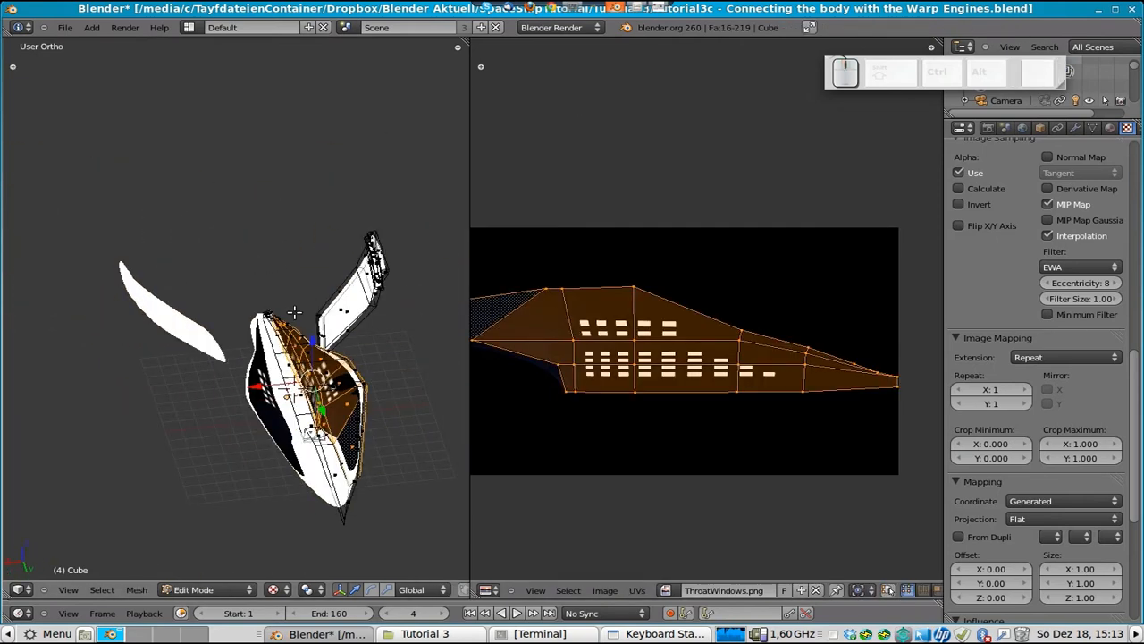
key("alt+h")
- Examine the 3D view's display and shading settings alongside the textured hull
left_click(457, 48)
left_click_drag(469, 89, 438, 166)
scroll(497, 242, "down", 5)
middle_click_drag(388, 403, 134, 259)
- Return the hull to Object Mode, save the blend file and widen the image editor
key("a")
key("Tab")
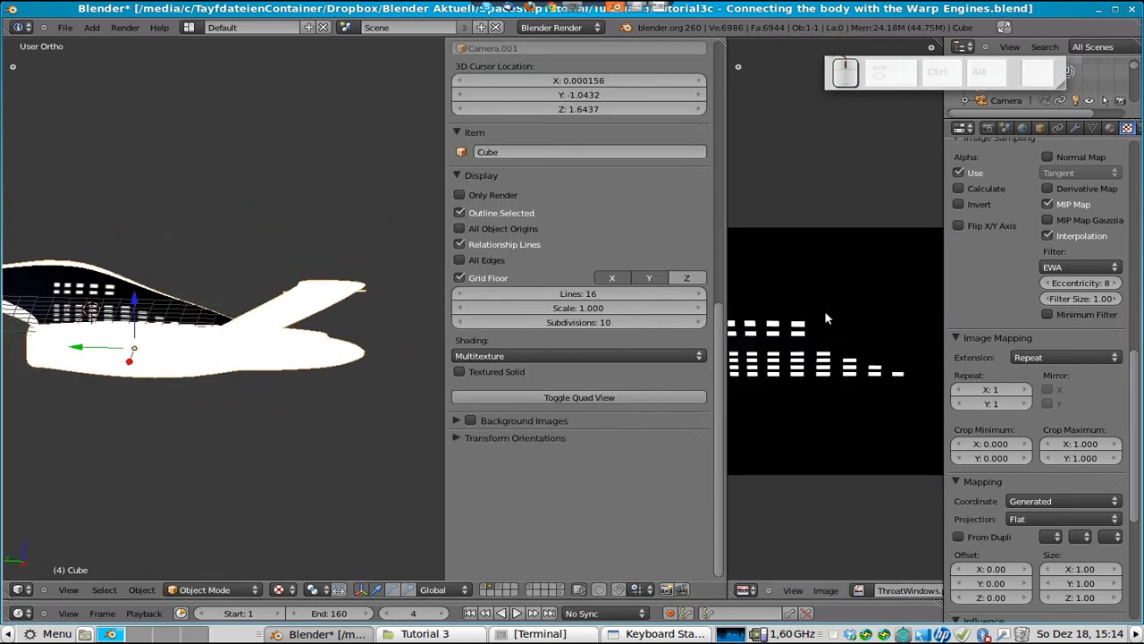
middle_click_drag(164, 350, 755, 352)
key("ctrl+s")
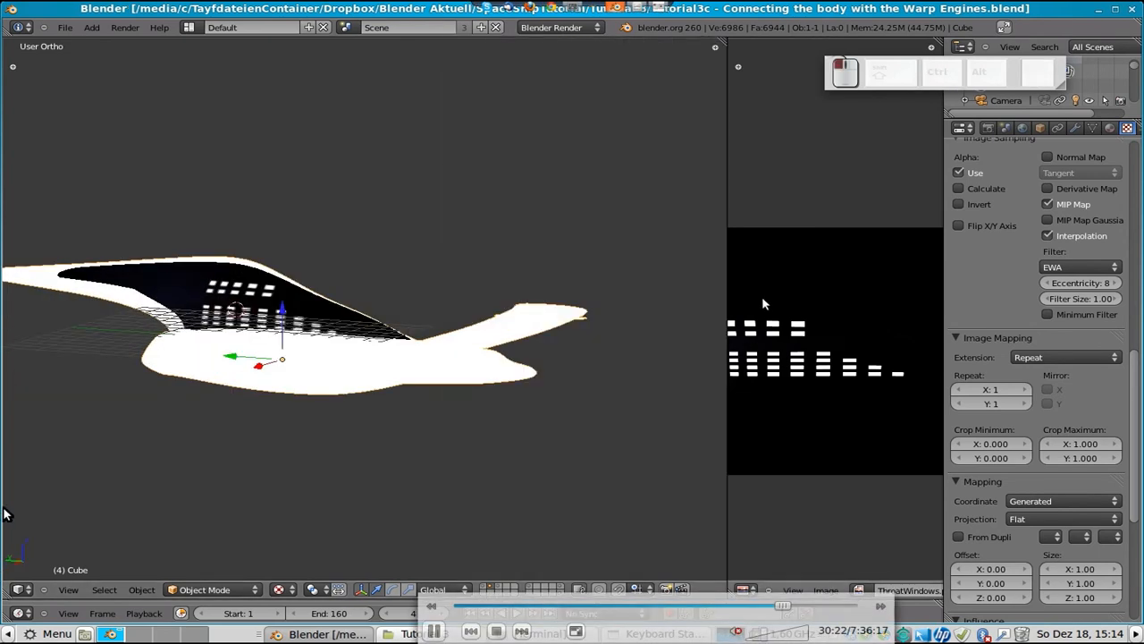
left_click_drag(728, 357, 585, 358)
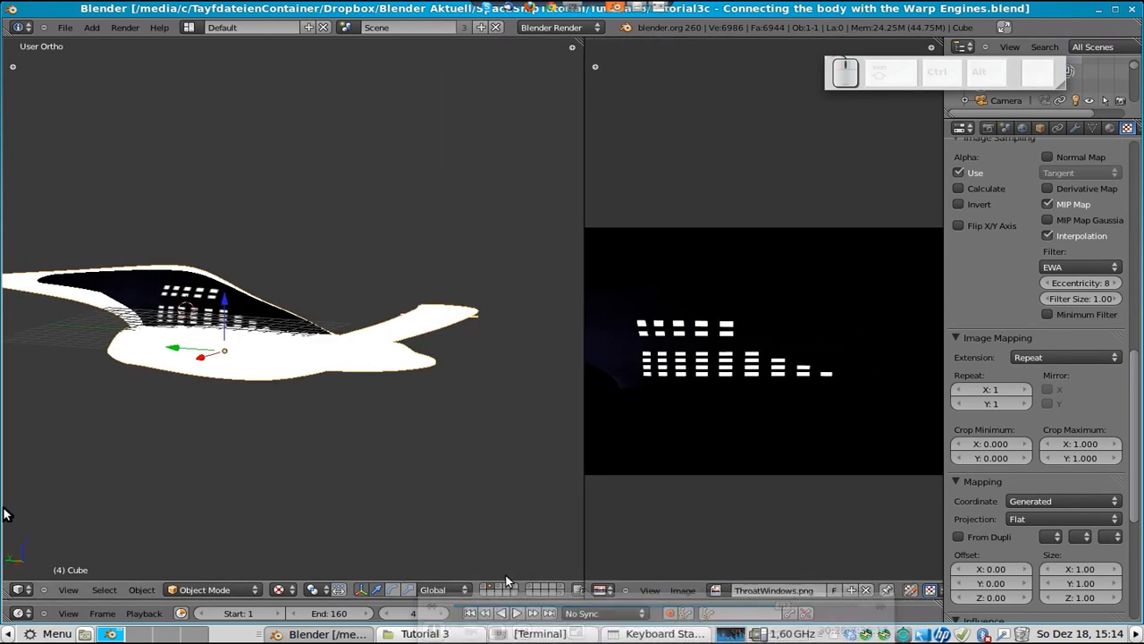
- Select the hull copy with the modelled windows and display the 3D view in solid shading
right_click(260, 307)
middle_click_drag(259, 306, 152, 340)
left_click(277, 589)
left_click(288, 546)
middle_click_drag(261, 306, 300, 271)
key("Tab")
key("Tab")
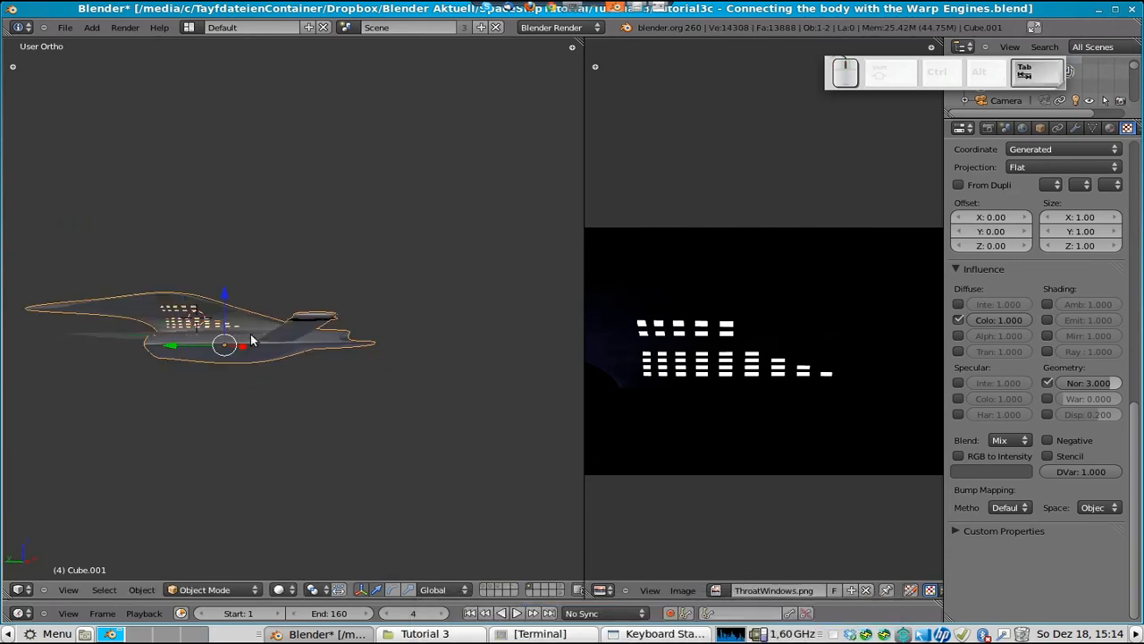
- View the ship from the left side and isolate the modelled windows on their own layer
key("ctrl+KP_3")
middle_click_drag(238, 327, 371, 337, "shift")
scroll(371, 337, "up", 5)
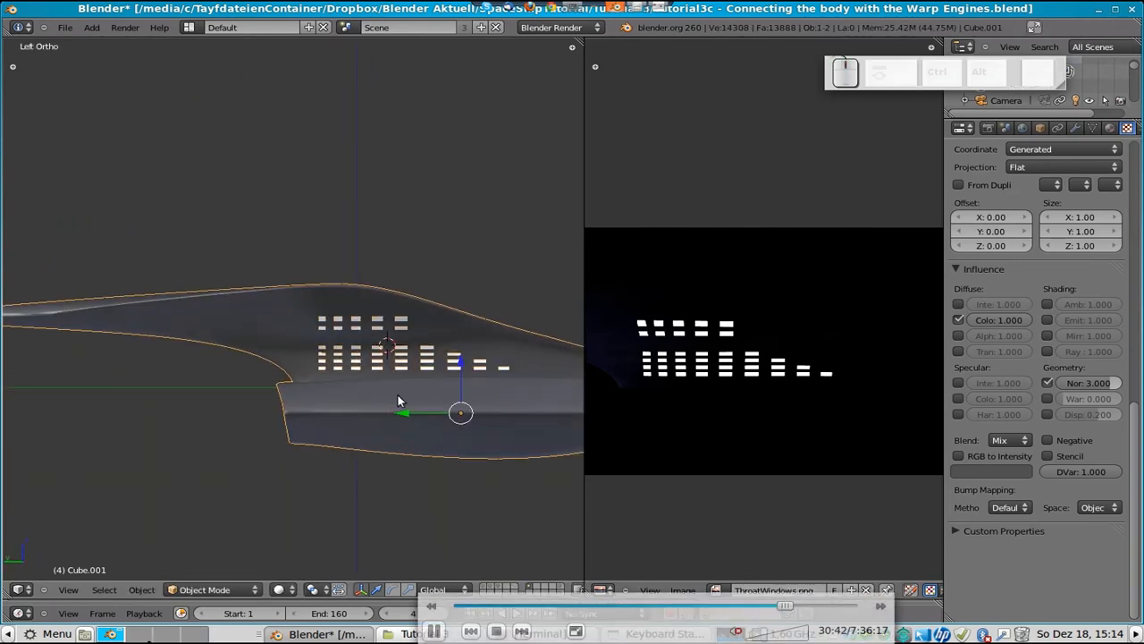
key("m")
key("7")
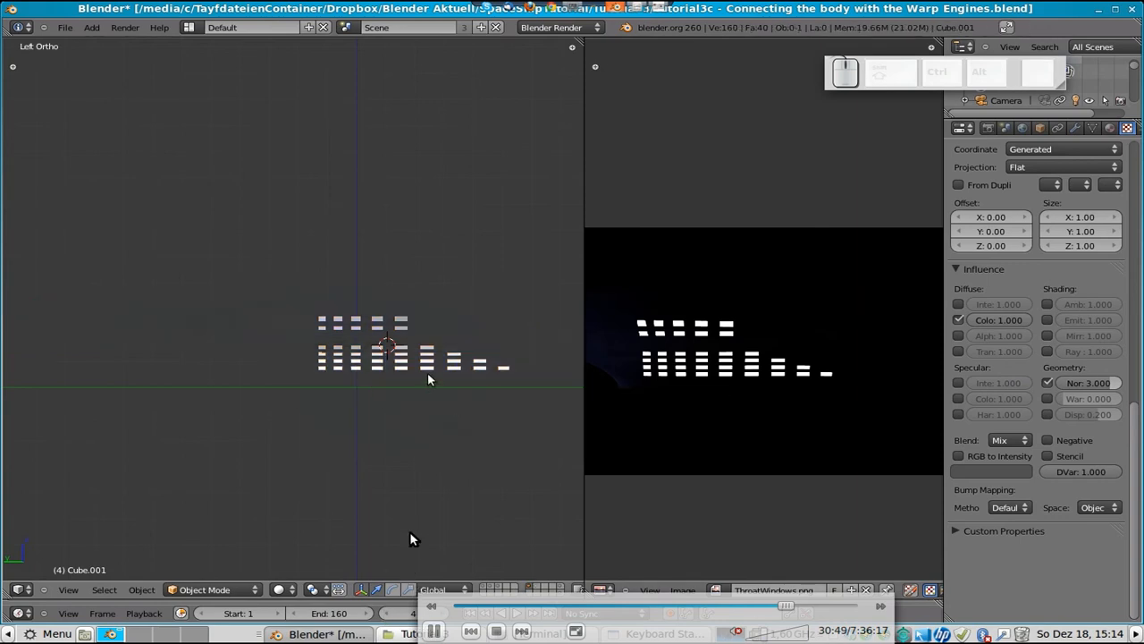
- Render only the windows from the camera and save the result over ThroatWindows.png in the Textures folder
key("KP_0")
key("F12")
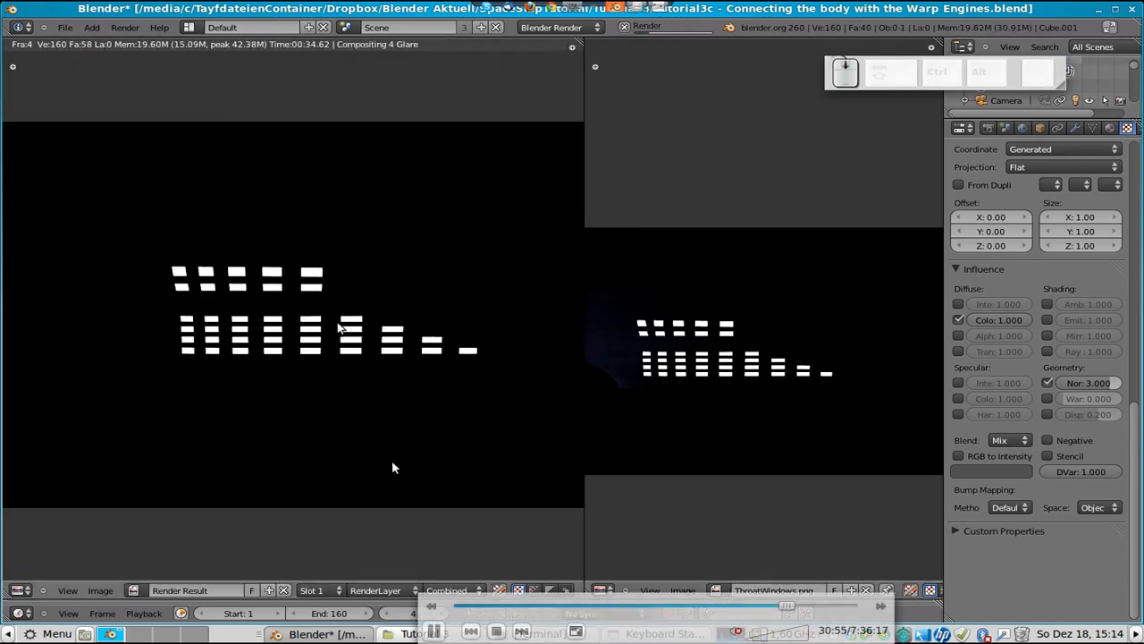
key("F3")
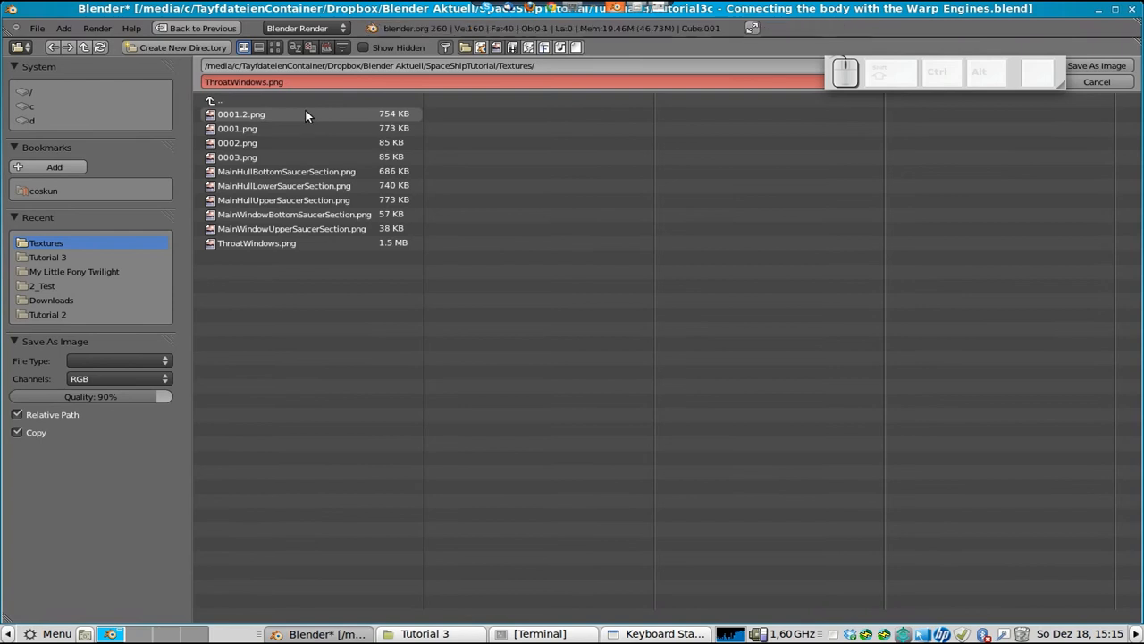
left_click(1084, 65)
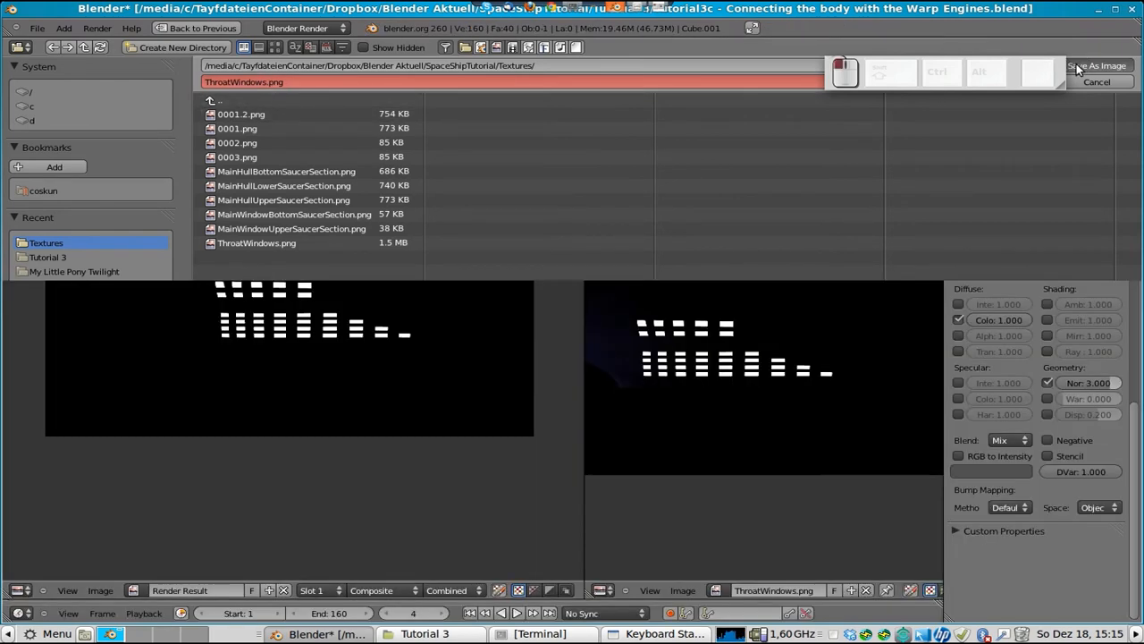
key("Escape")
- Select the hull, widen the properties area and rename the BodyHull material's image texture to WindowsThroatTex
right_click(328, 321)
left_click(1109, 128)
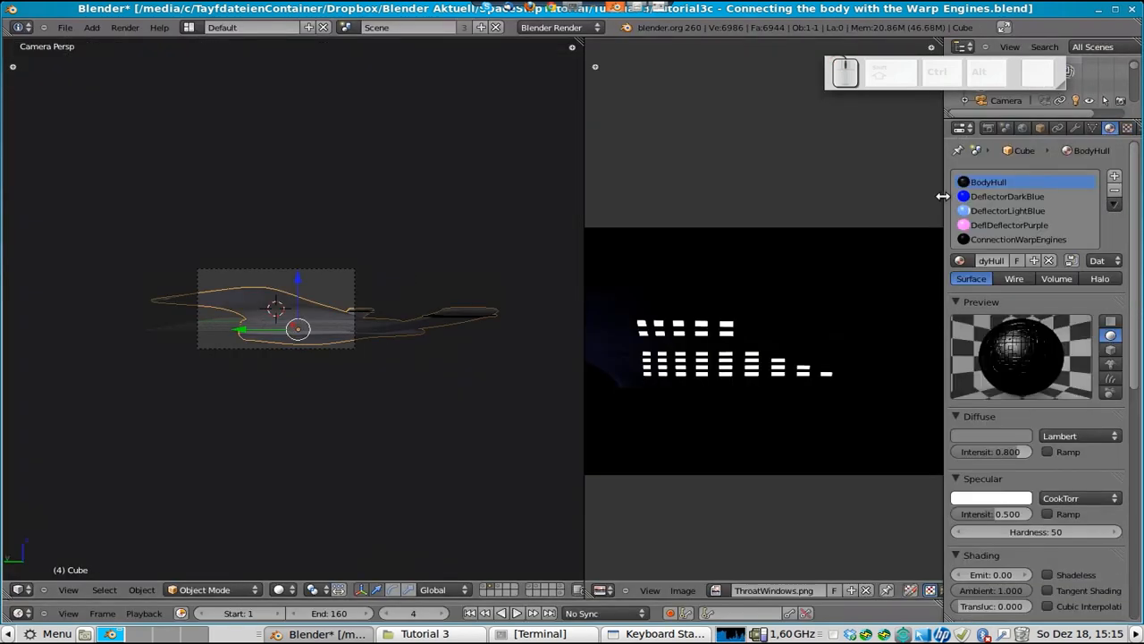
left_click_drag(943, 196, 902, 206)
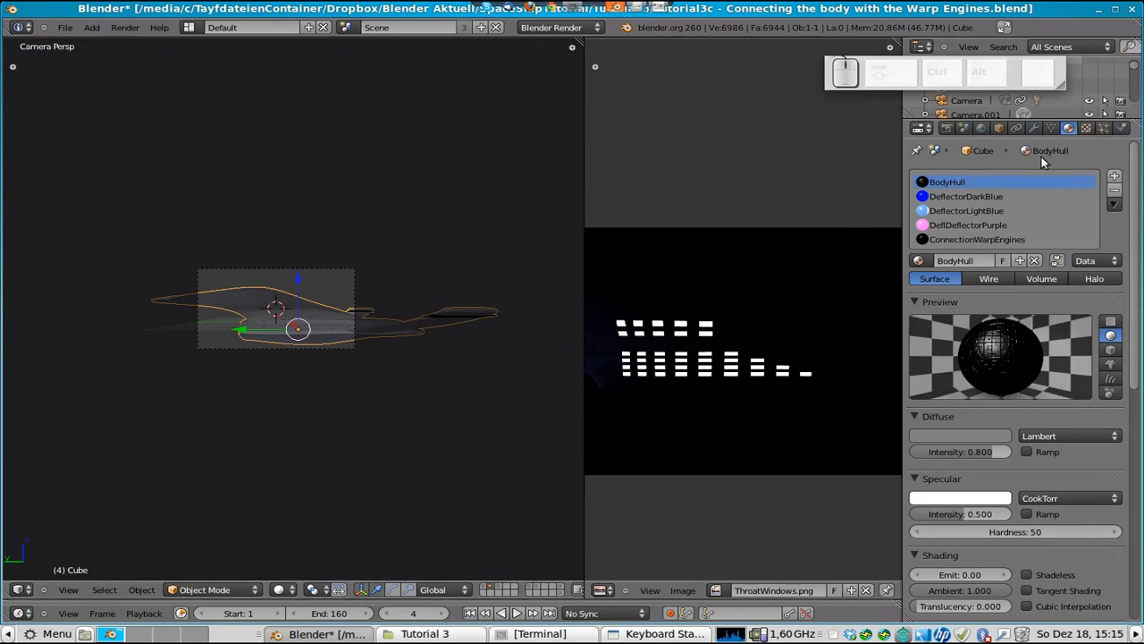
left_click(1086, 128)
scroll(1030, 313, "up", 10)
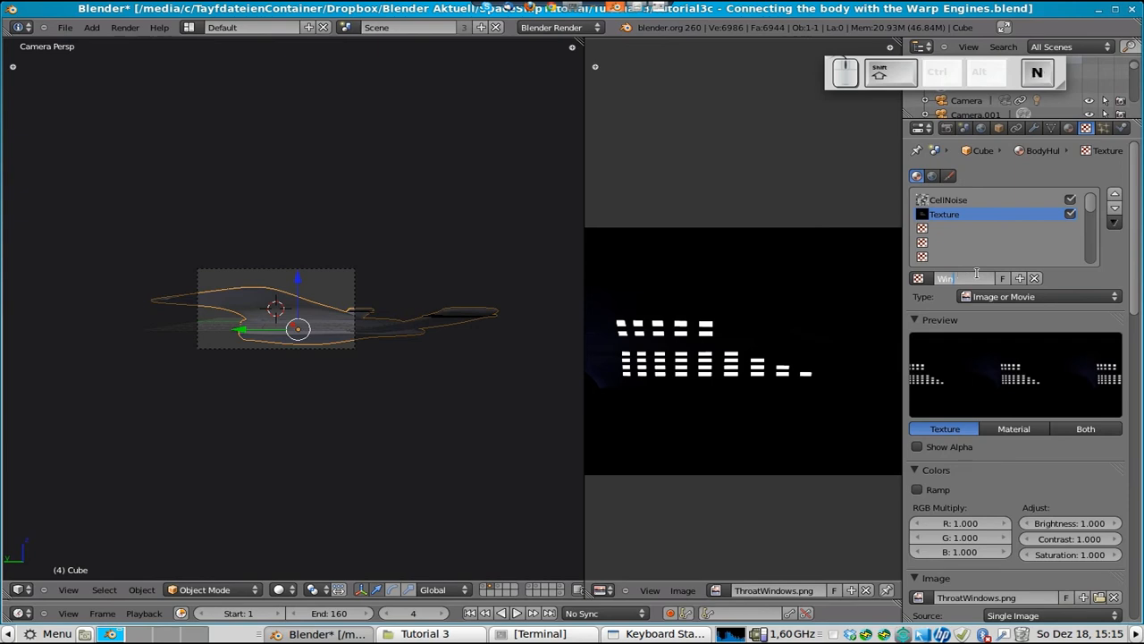
type("oatTex")
key("Return")
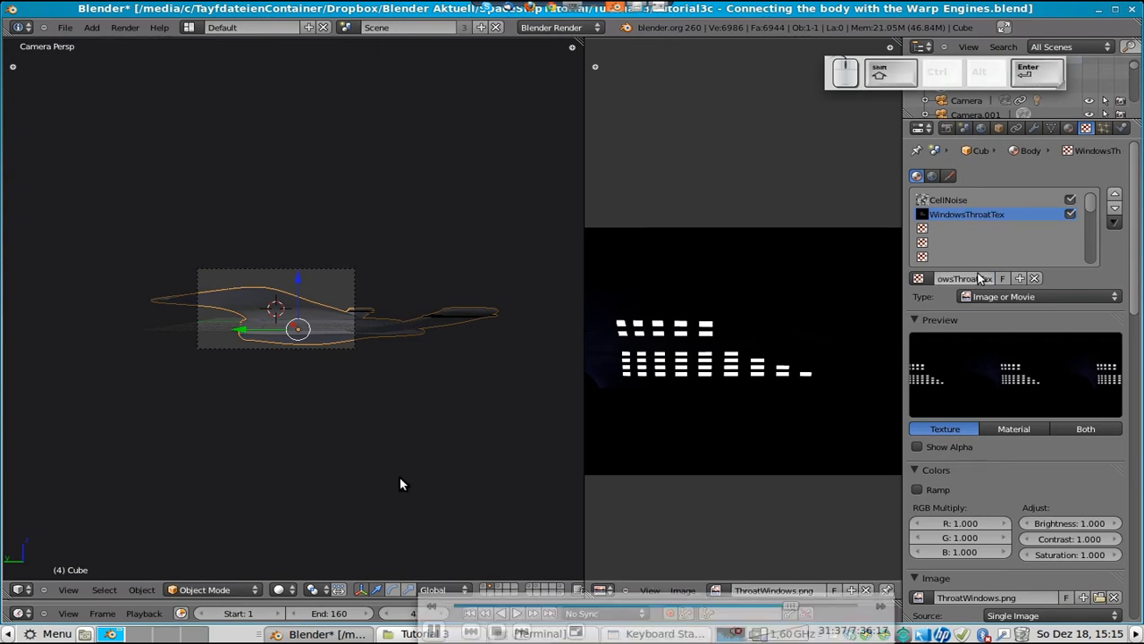
- Display the hull in textured shading and inspect the window image on the neck from the camera
left_click(281, 589)
left_click(310, 533)
scroll(278, 362, "up", 4)
scroll(735, 390, "down", 1)
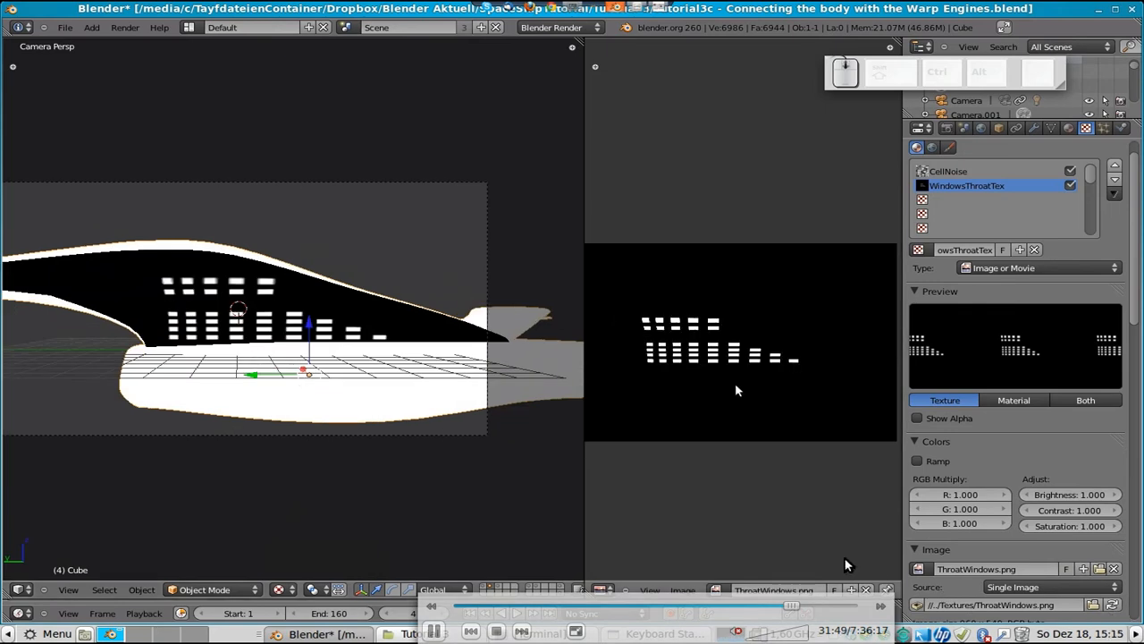
- Show the layer holding the modelled windows, leave Edit Mode and return to the camera view
left_click(534, 585)
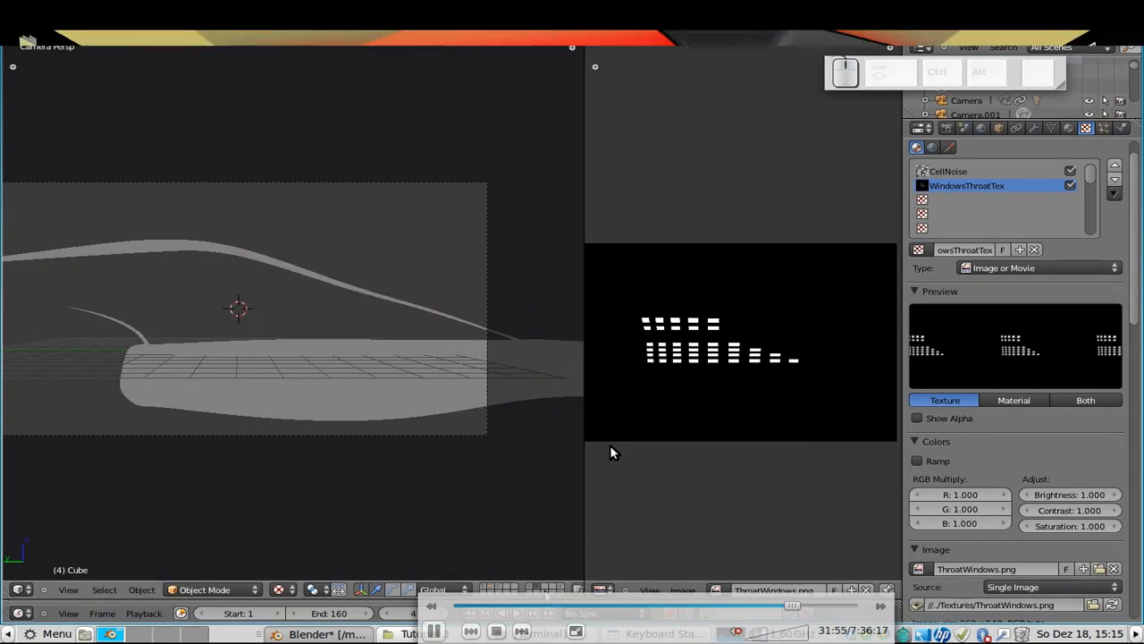
scroll(237, 311, "down", 4)
scroll(256, 316, "up", 3)
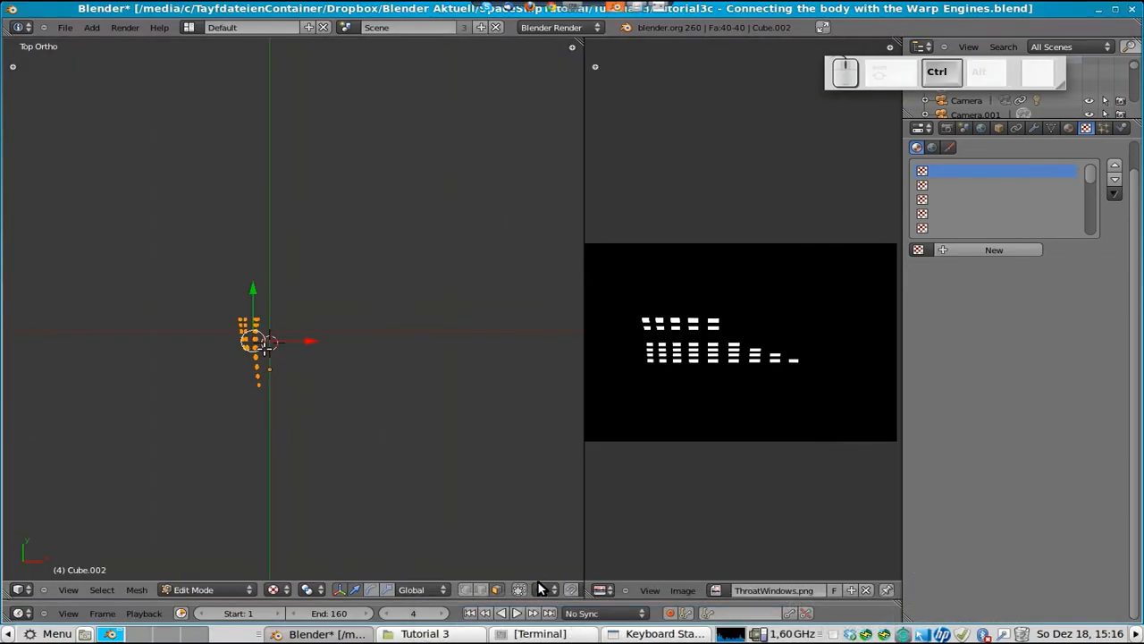
key("Tab")
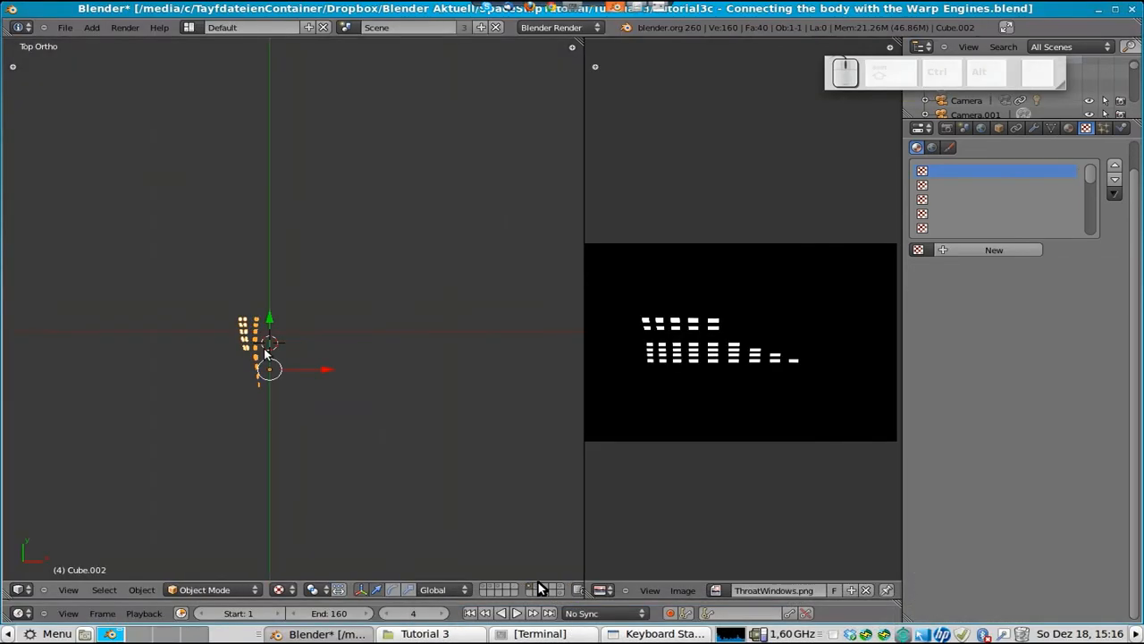
key("KP_0")
- Set the render output to RGBA for rendering the isolated windows again
key("Tab")
key("Tab")
key("Tab")
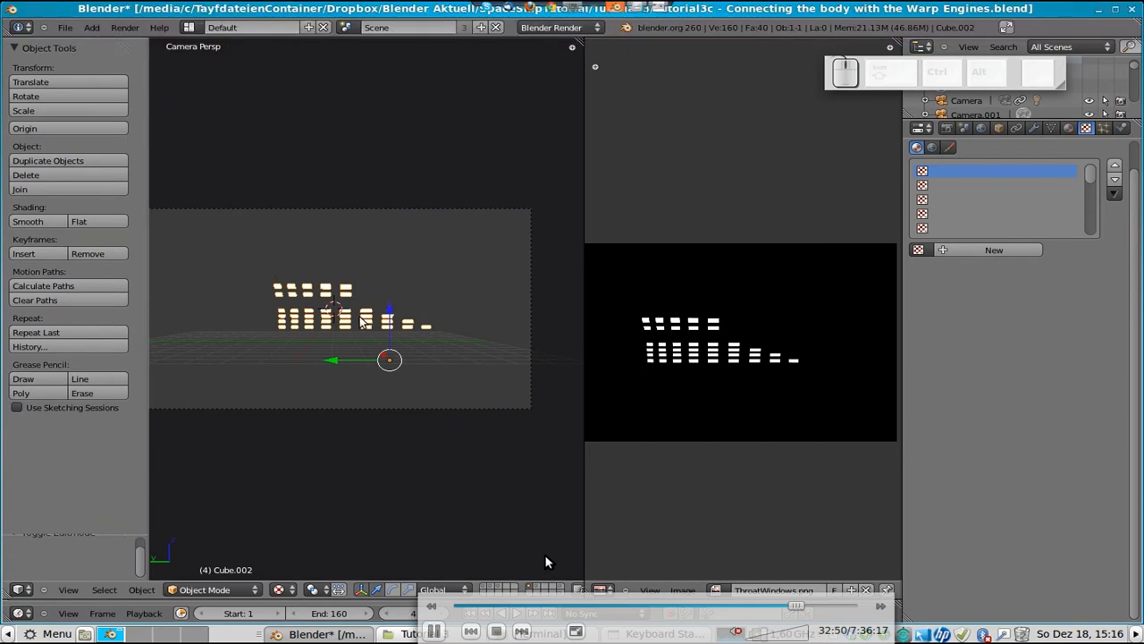
scroll(1026, 447, "down", 3)
left_click(1001, 541)
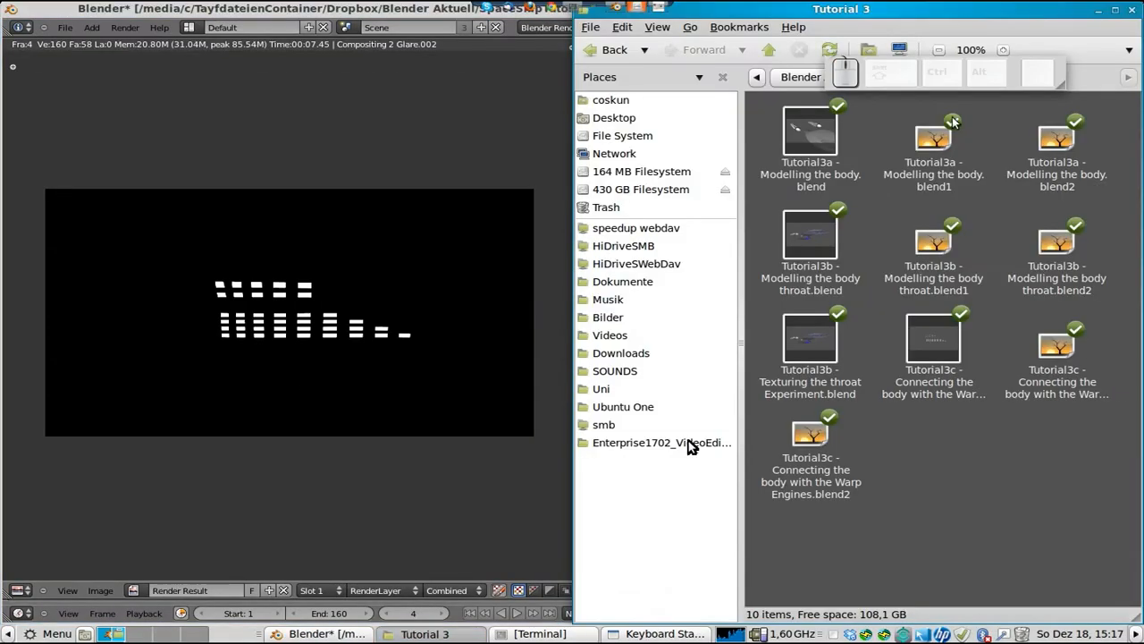
- In the file manager, go up to SpaceShipTutorial and open its Textures folder to check the window image
key("BackSpace")
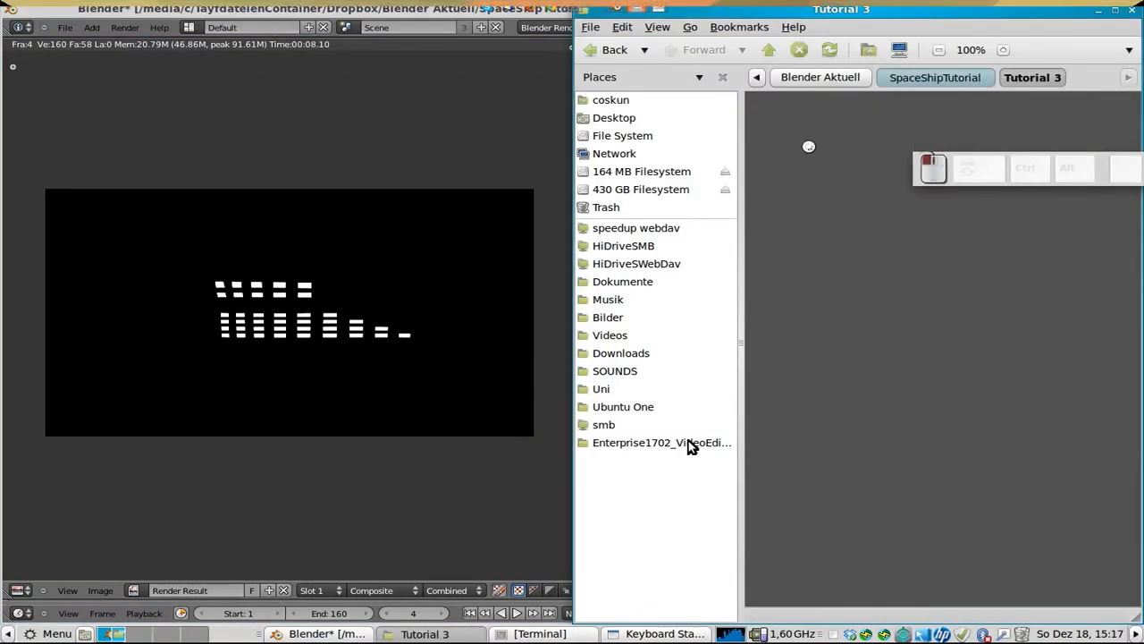
double_click(934, 125)
double_click(804, 386)
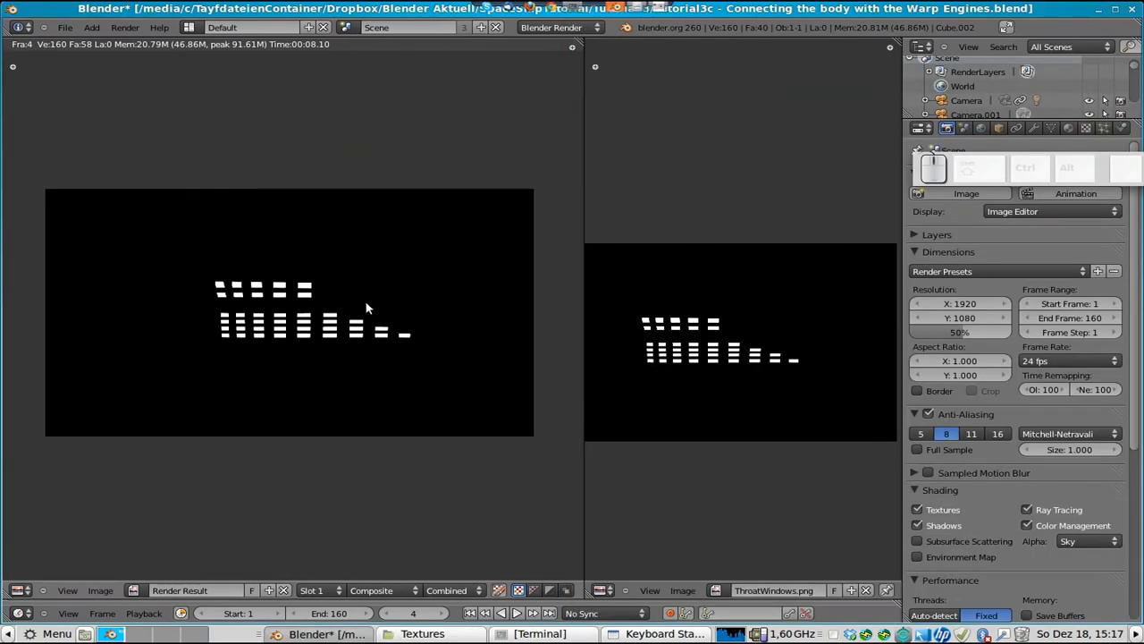
- Turn the render area back into the 3D view, show the hull on layer 2 and reload ThroatWindows.png
key("shift+F5")
key("2")
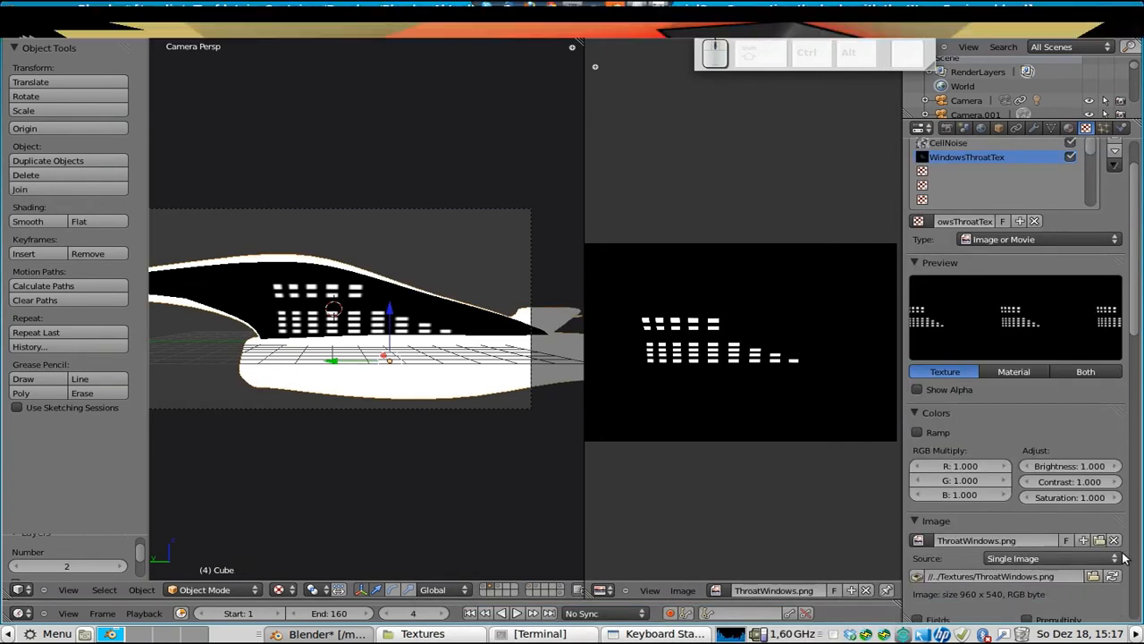
left_click(1115, 576)
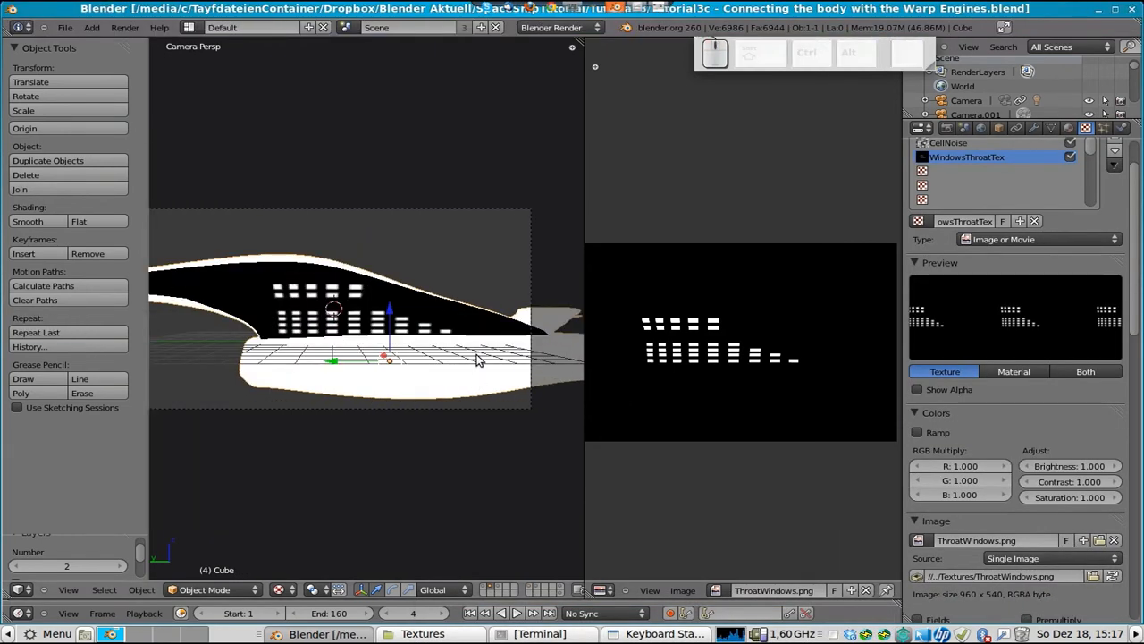
- Test-render the hull with the reloaded window texture, and close the render view
key("F12")
left_click(240, 336)
key("Escape")
- Show layer 1 together with the hull and move the warp engine and Bussard collector objects to layer 3
scroll(370, 327, "down", 5)
key("shift+1")
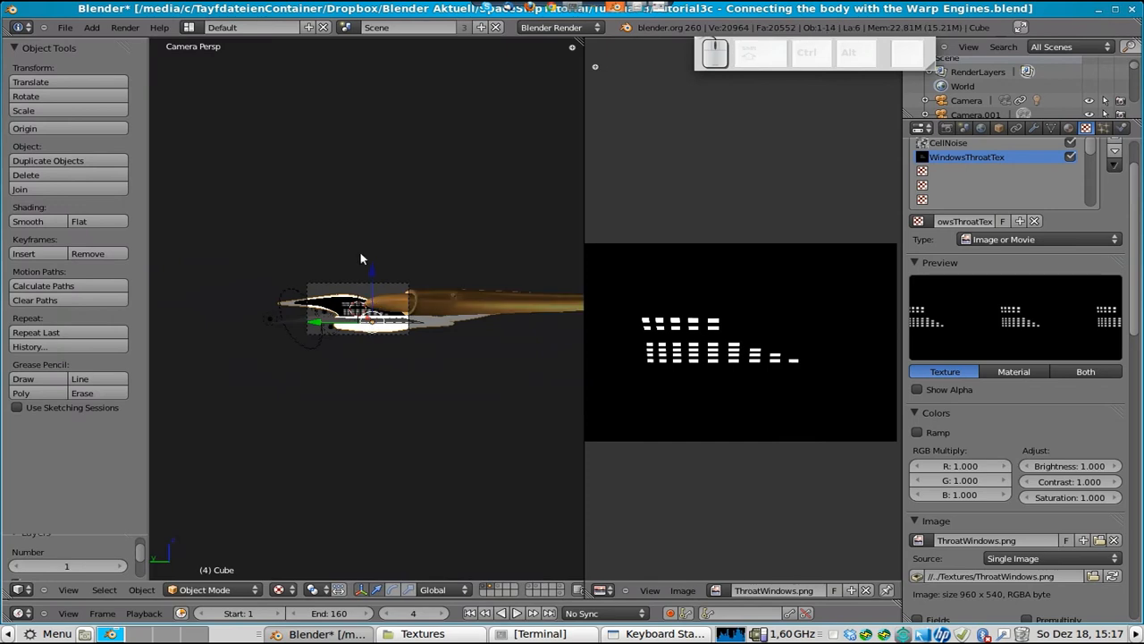
scroll(444, 282, "up", 5)
right_click(530, 292)
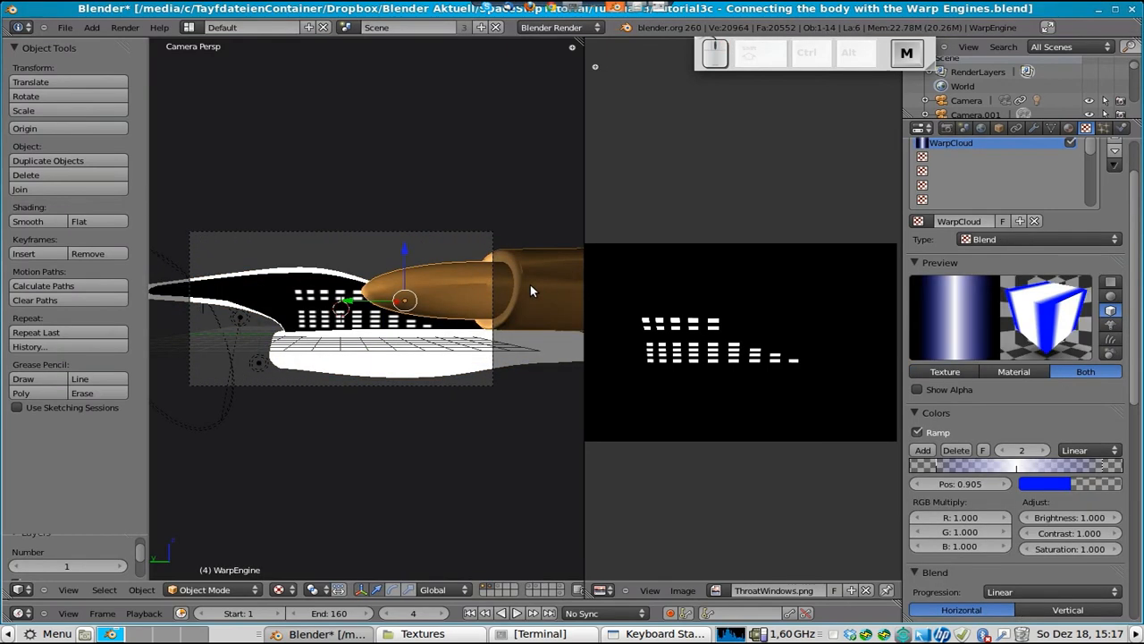
key("m")
key("3")
key("m")
key("3")
right_click(445, 289)
key("m")
key("3")
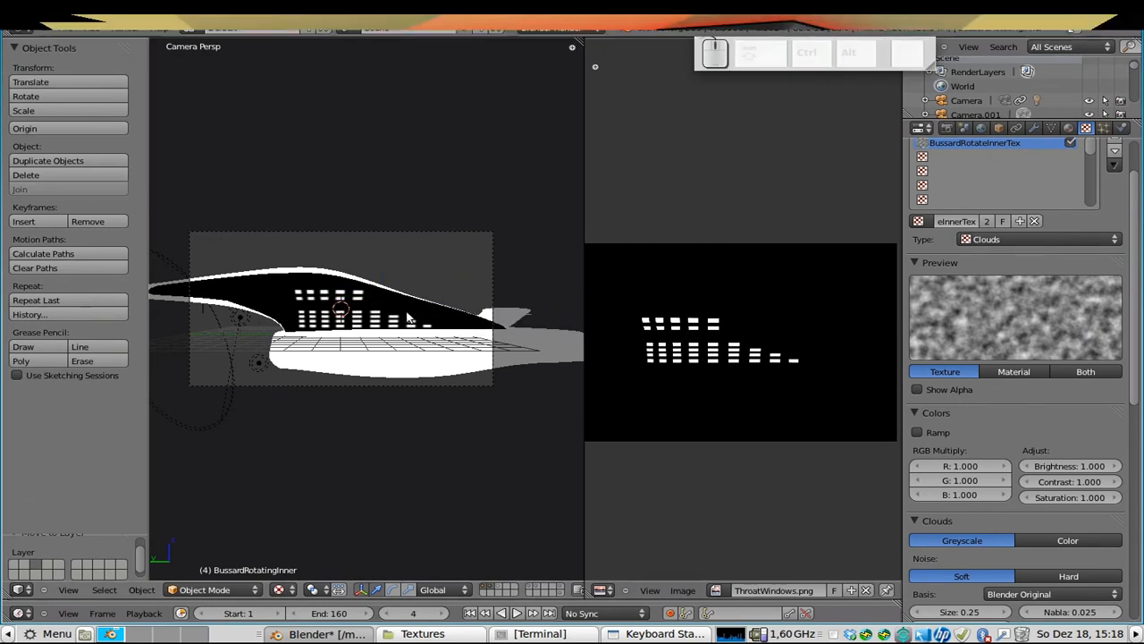
- Render the hull and lights from the camera without the warp engine in front
key("F12")
left_click(729, 634)
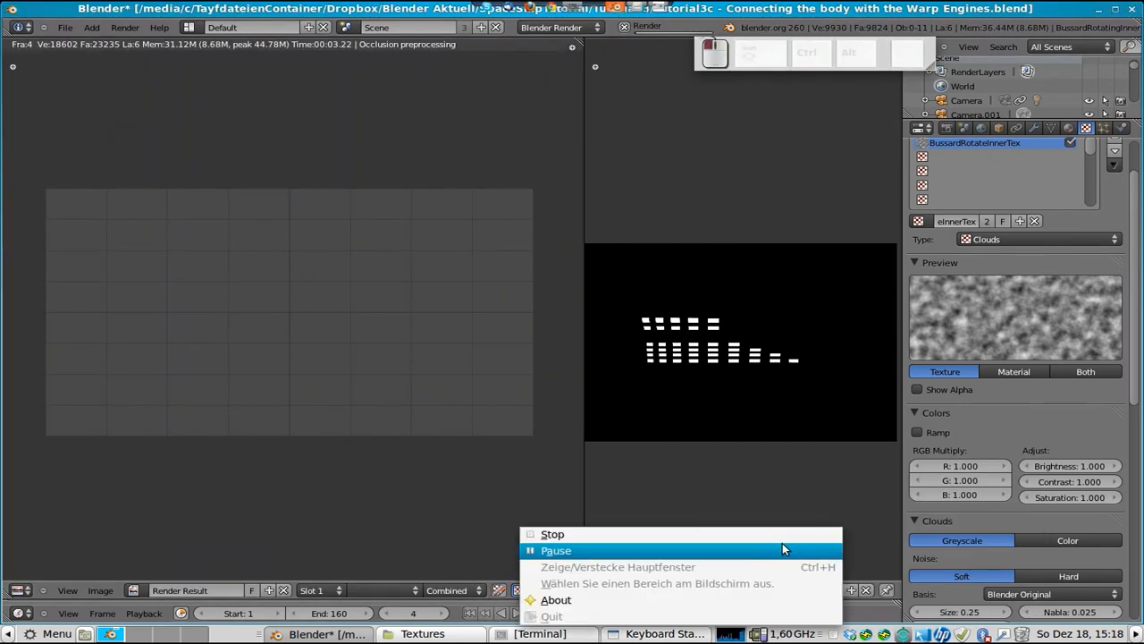
left_click(782, 542)
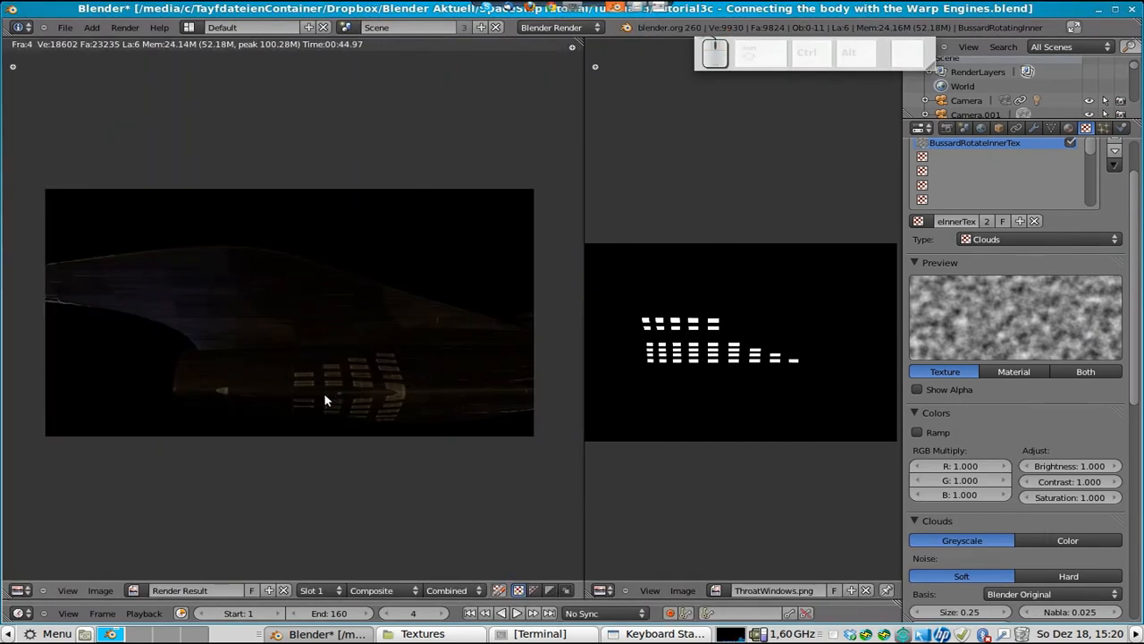
- Close the render view, select the hull body and set its WindowsThroatTex texture coordinates to UV
key("Escape")
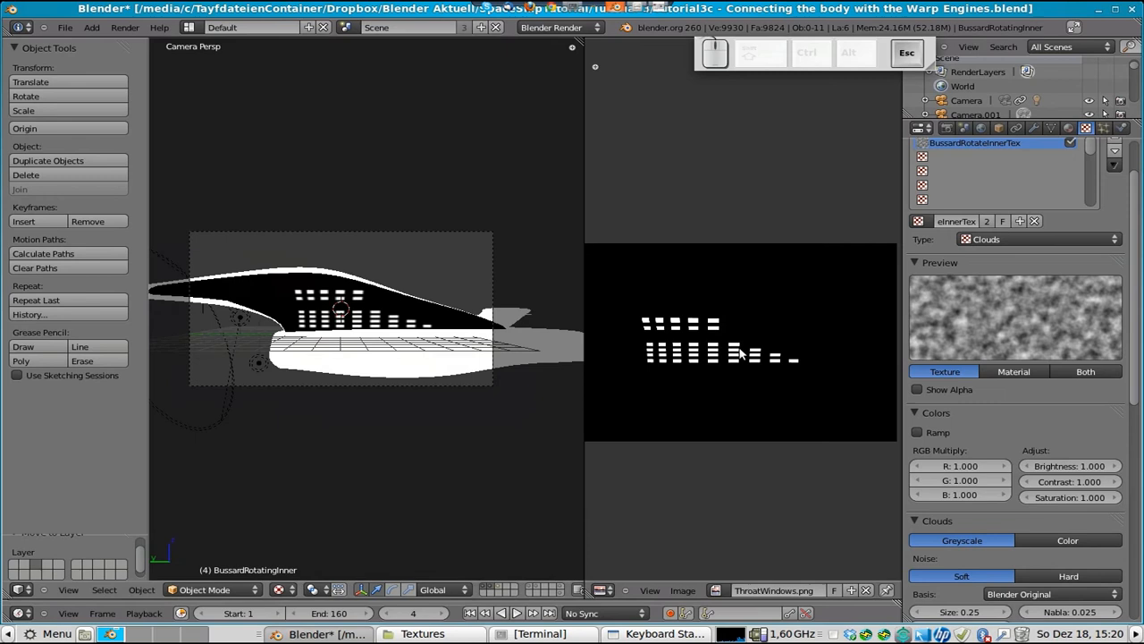
scroll(1017, 465, "up", 2)
right_click(421, 332)
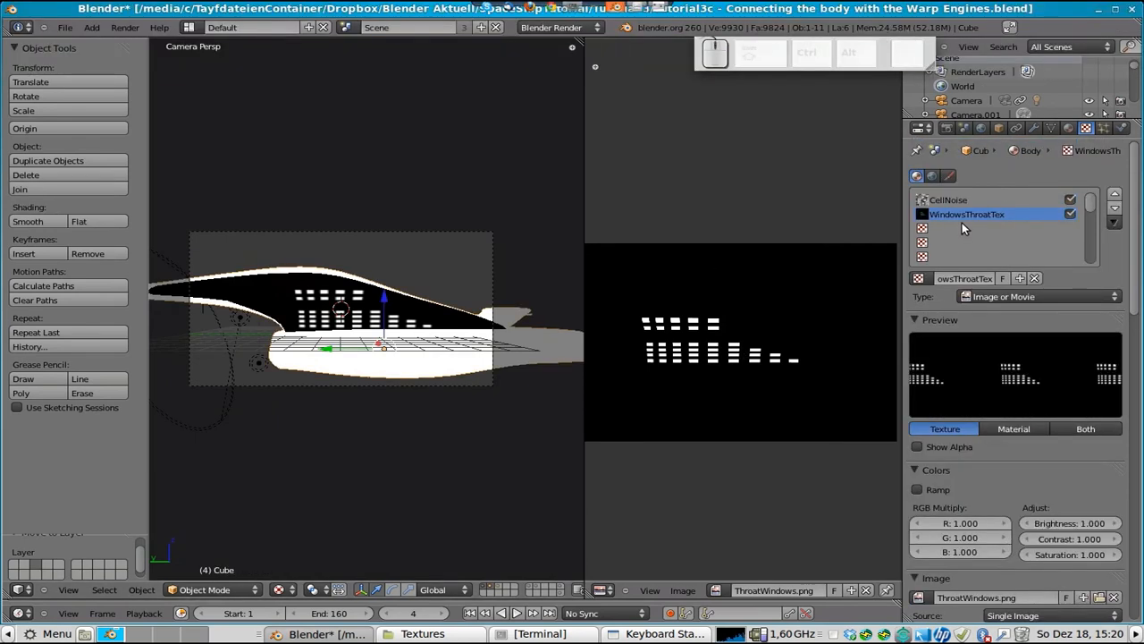
scroll(1077, 543, "down", 9)
scroll(1077, 543, "down", 8)
left_click(986, 477)
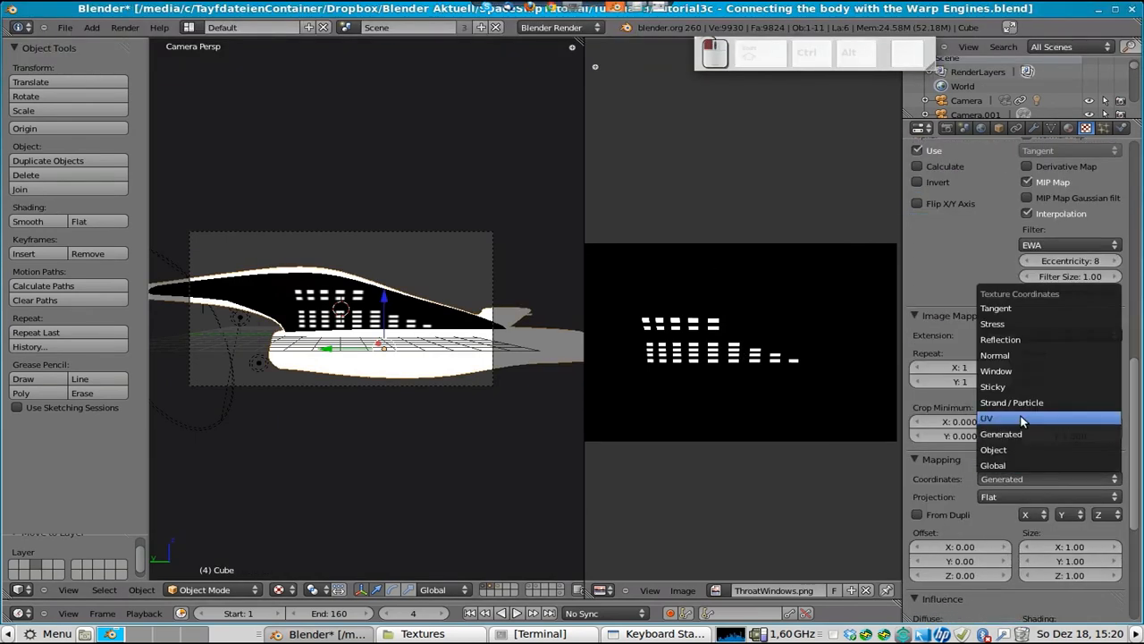
left_click(1006, 417)
- Save over the existing file and test-render the hull with the UV-mapped window texture
key("ctrl+s")
left_click(537, 420)
key("F12")
left_click(833, 633)
left_click(688, 549)
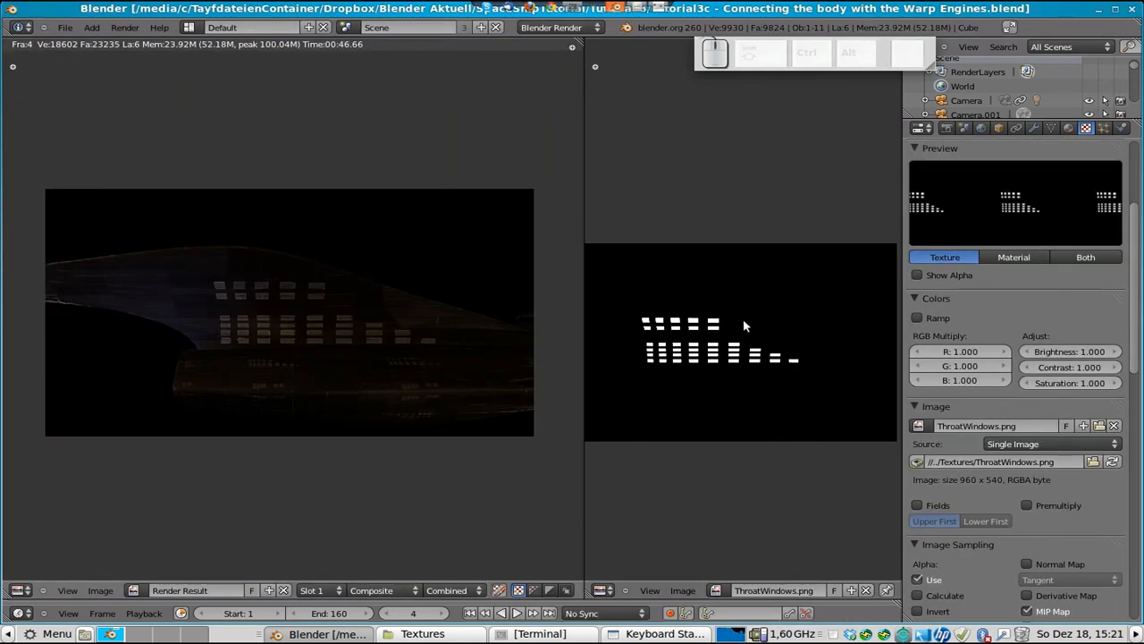
- Enable the window texture's Emit influence at 2.000, save over the file and render the hull again
scroll(1039, 388, "down", 15)
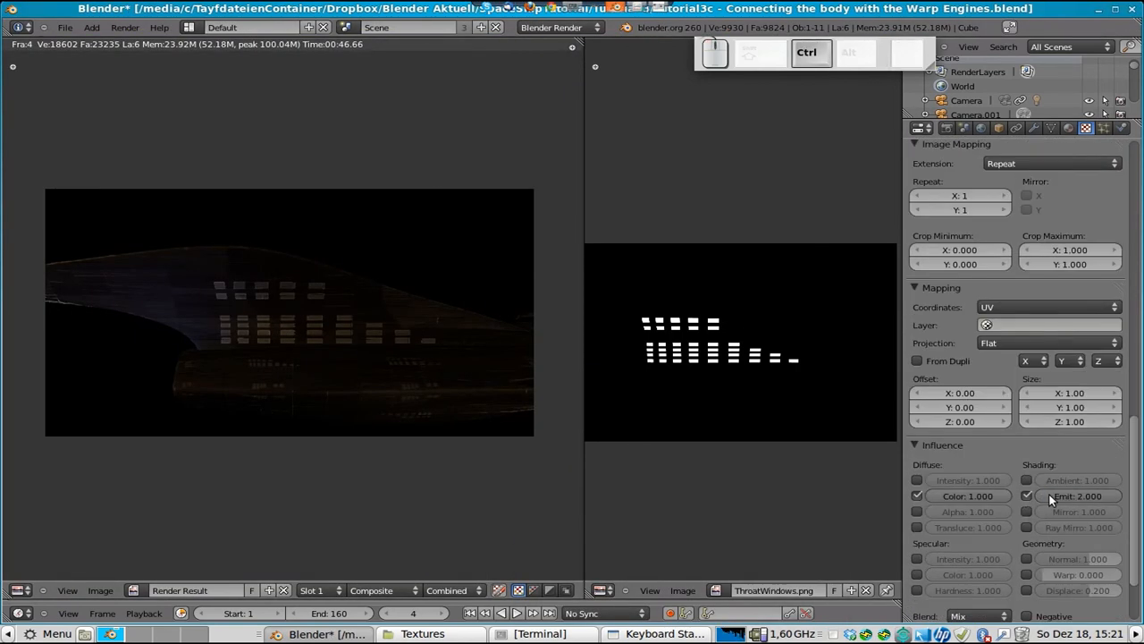
key("ctrl+s")
left_click(690, 433)
key("F12")
left_click(730, 633)
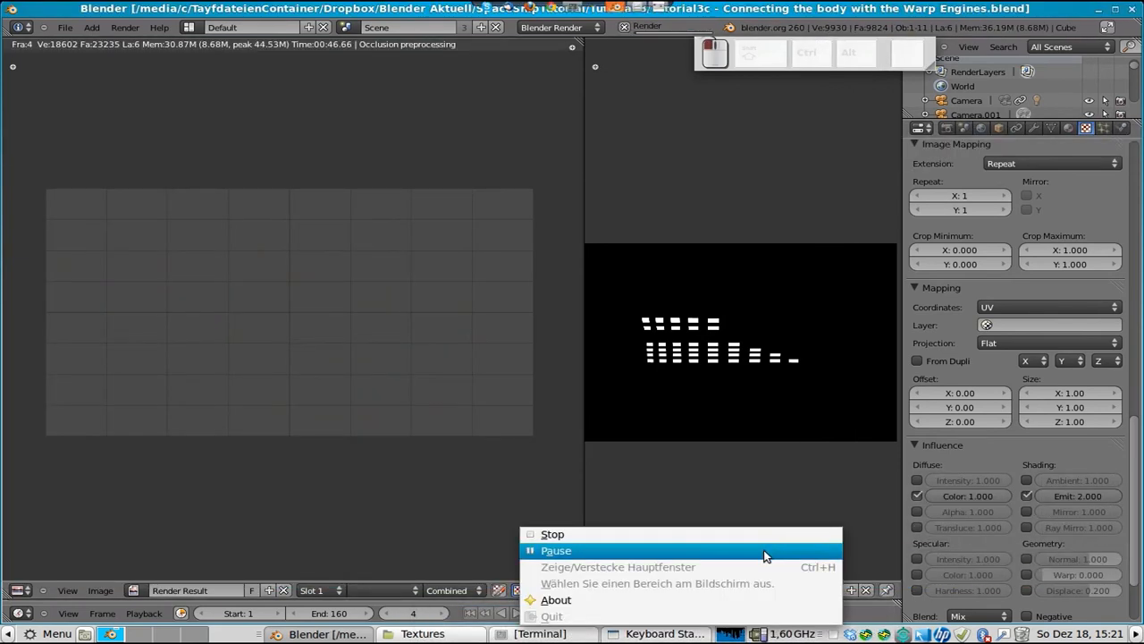
left_click(764, 552)
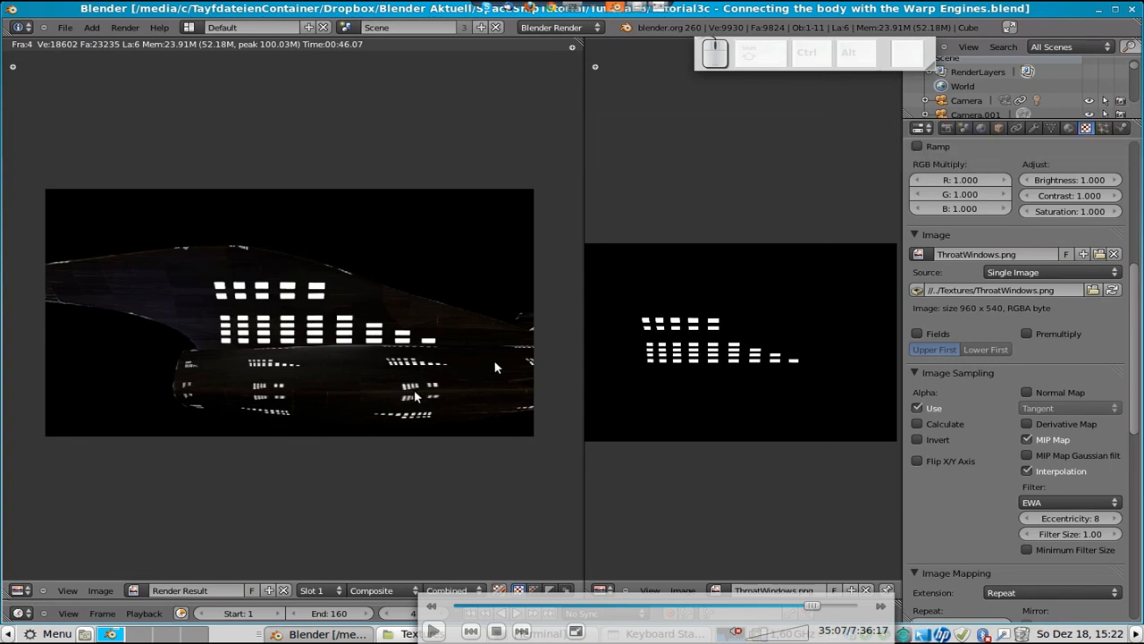
left_click(435, 632)
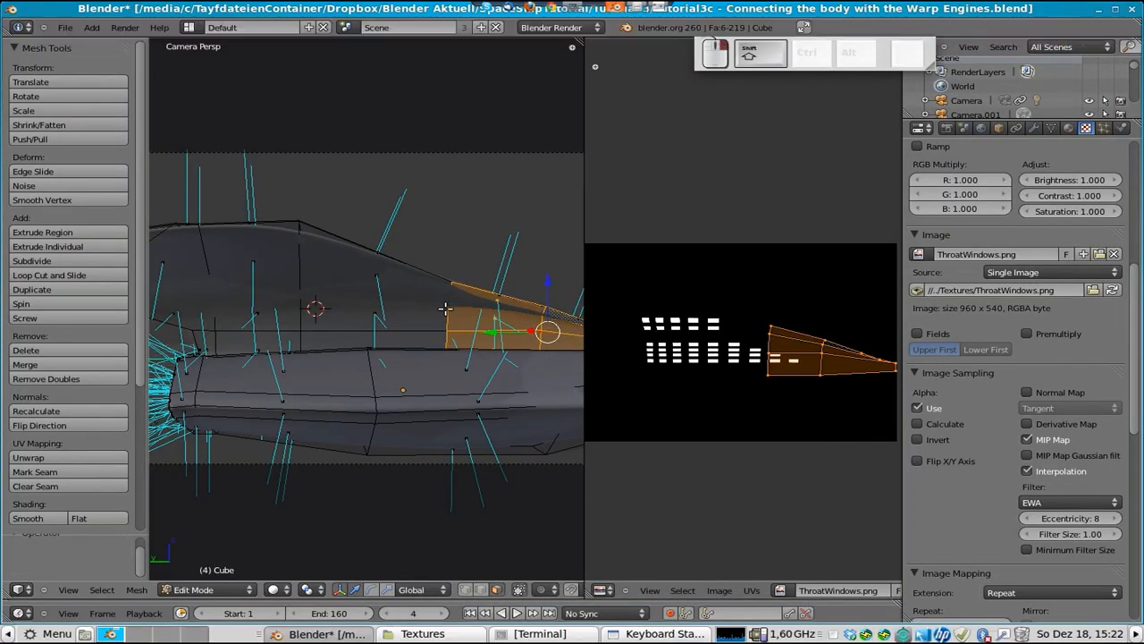
- Add the remaining neck side faces to the selection and shift their UVs slightly over the ThroatWindows.png image
right_click(404, 323, "shift")
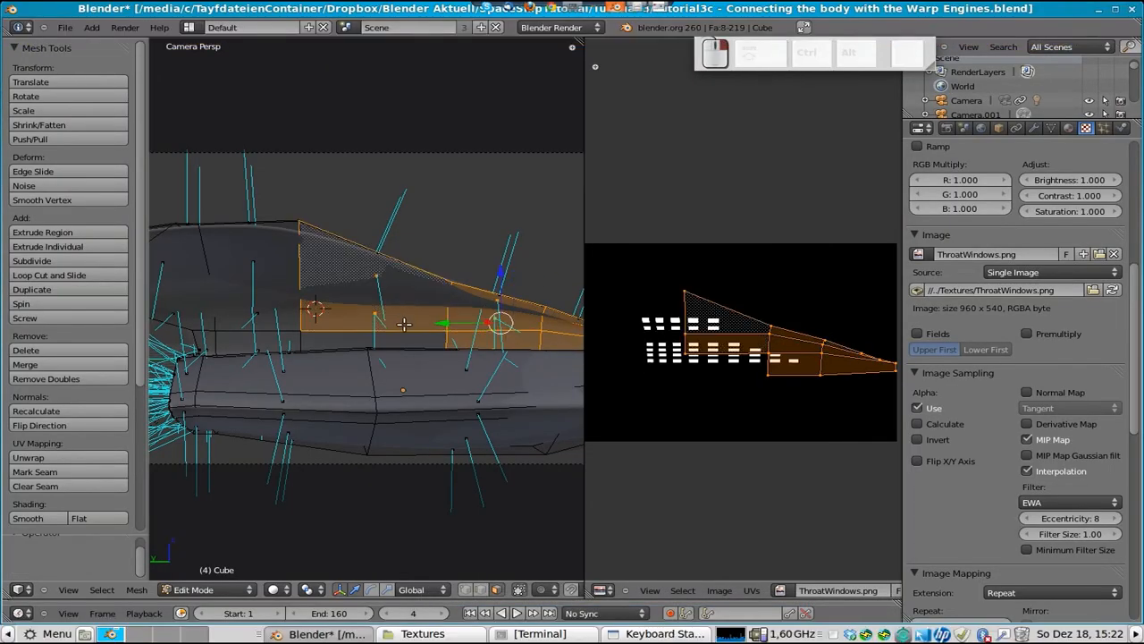
right_click(230, 284, "shift")
right_click(185, 276, "shift")
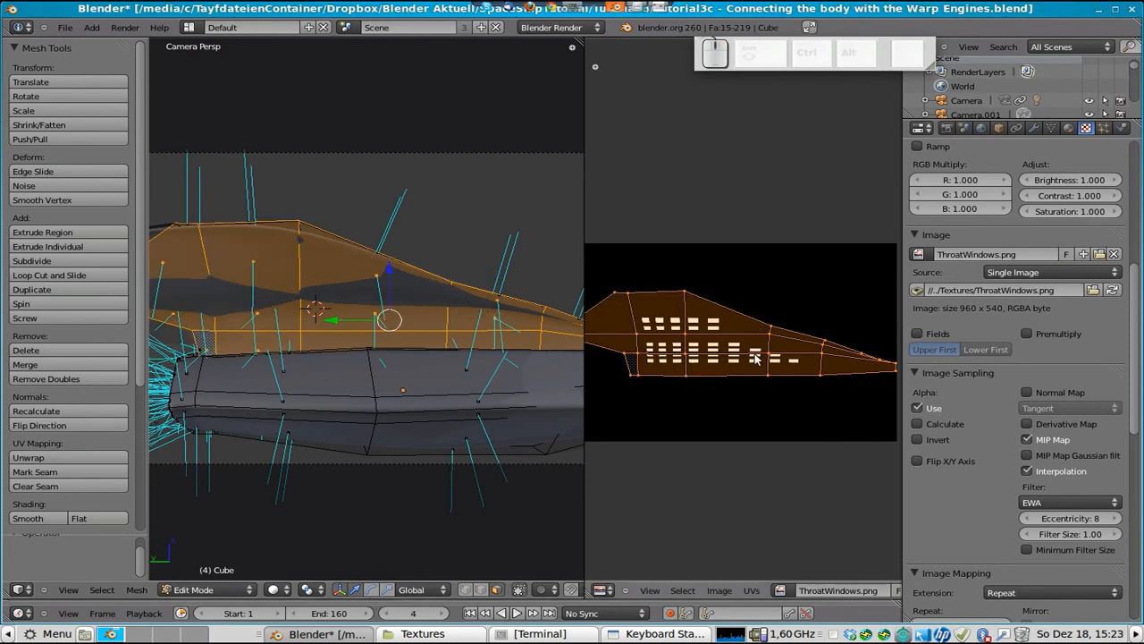
scroll(358, 319, "down", 3)
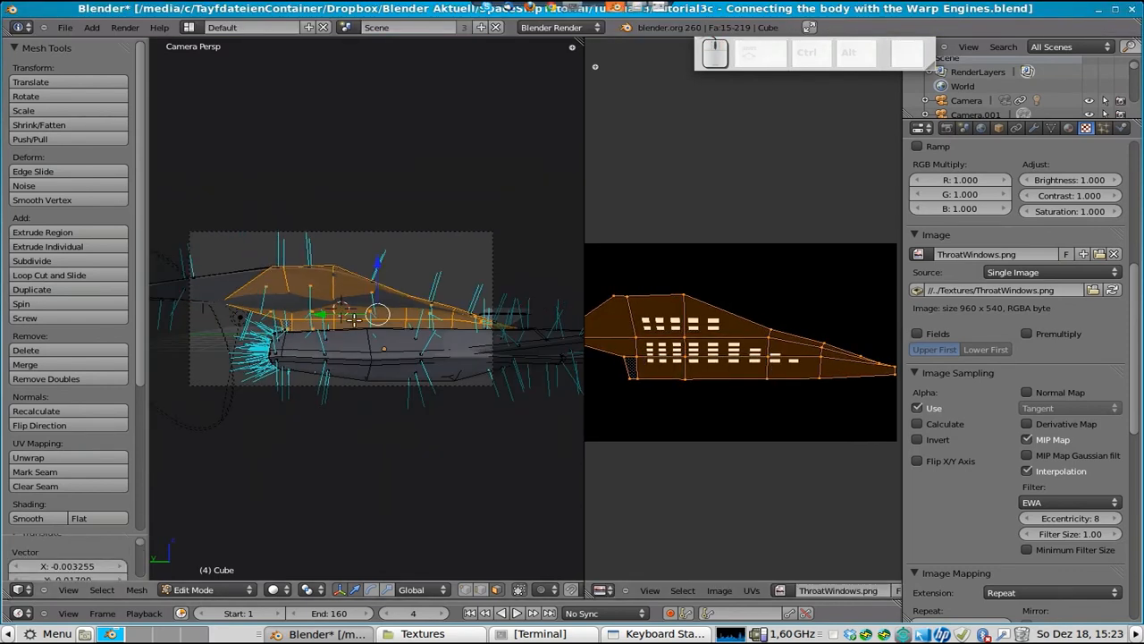
- Add a material slot with a copy of BodyHull named ThroatHull for the neck faces, leaving all faces deselected
key("Tab")
key("Tab")
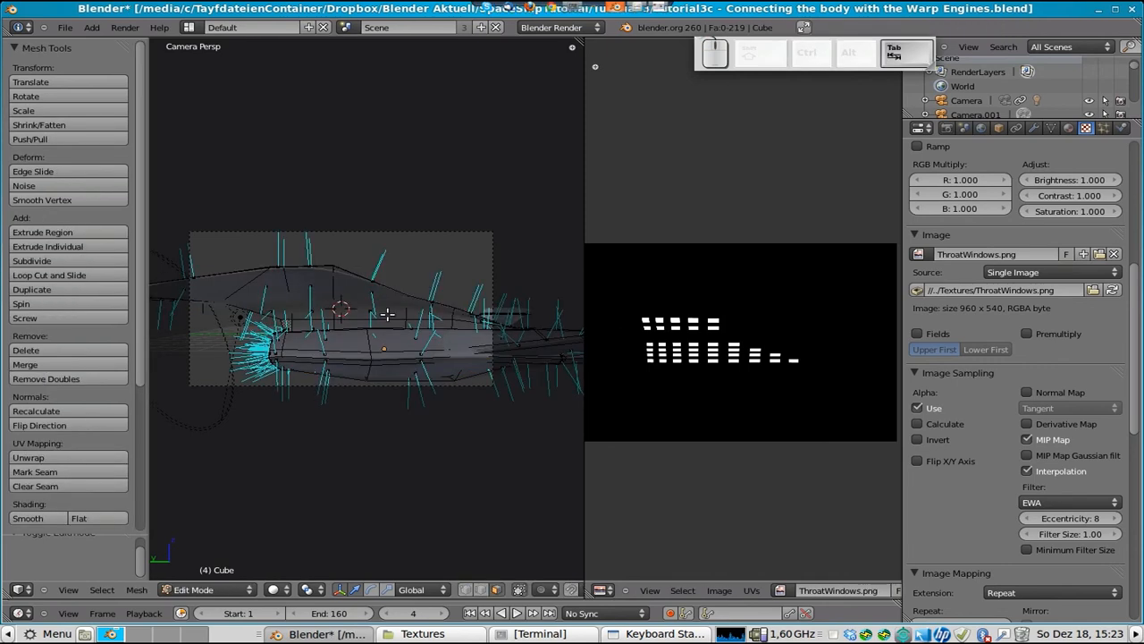
left_click(1068, 128)
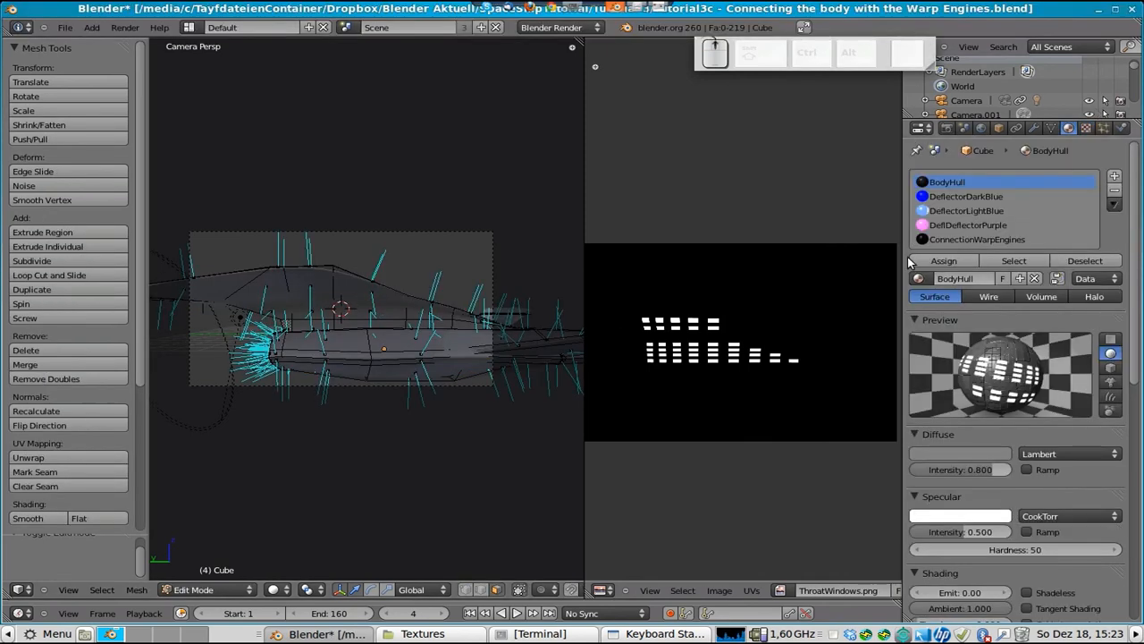
left_click(1117, 178)
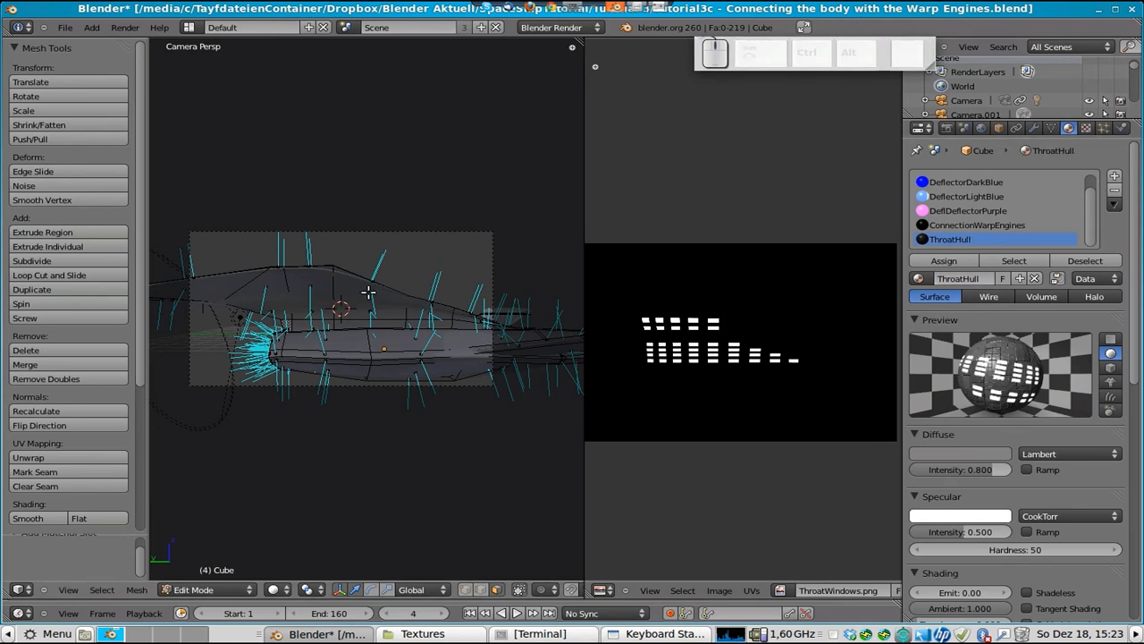
key("l")
key("a")
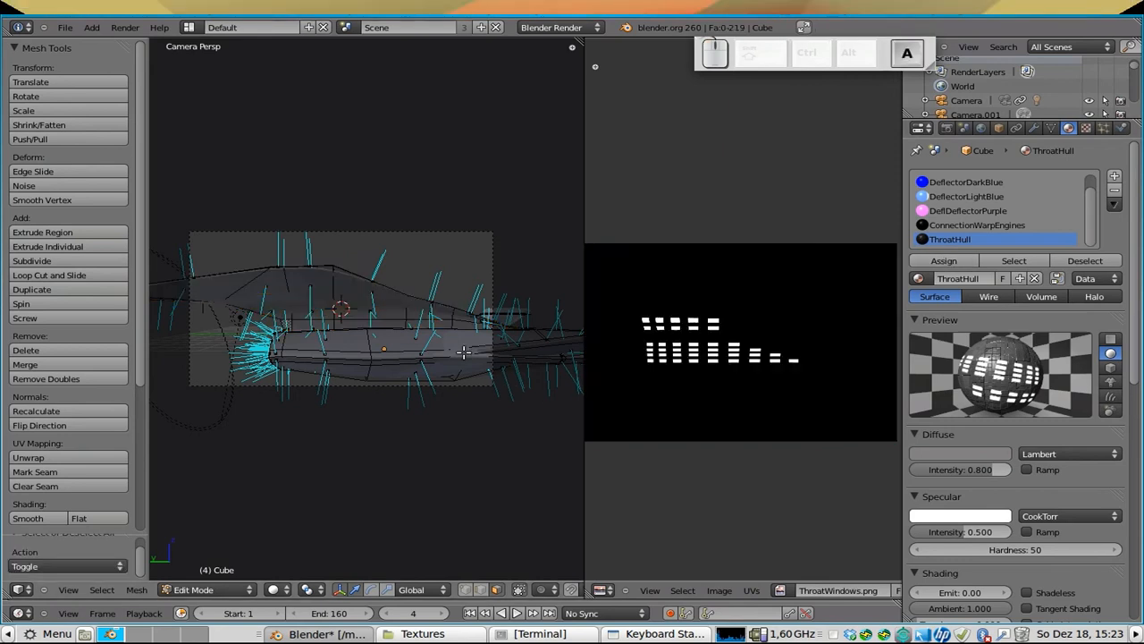
- Select the faces using the BodyHull material and unlink WindowsThroatTex from that material
scroll(965, 189, "up", 1)
left_click(966, 182)
left_click(1014, 260)
scroll(469, 372, "down", 4)
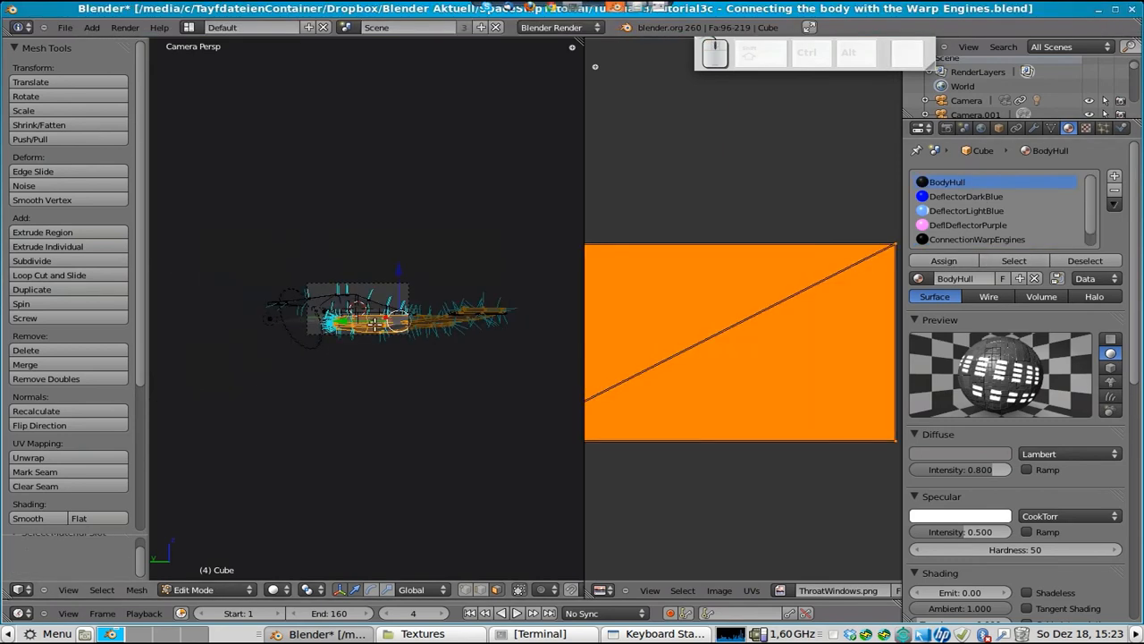
left_click(1087, 129)
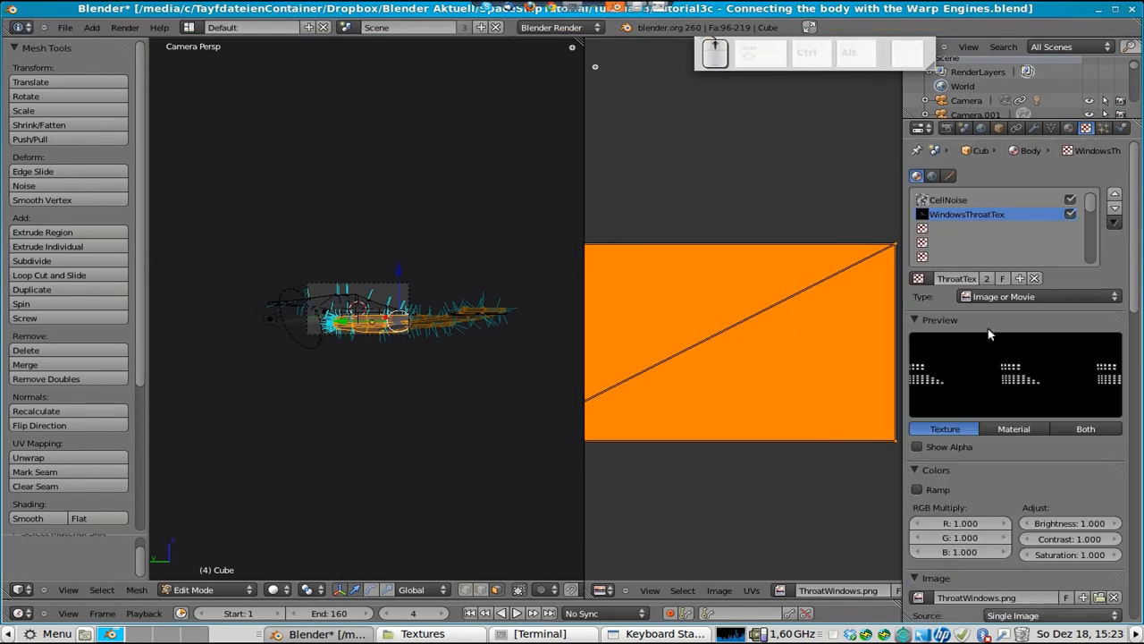
left_click(1035, 278)
- Test-render the hull with windows limited to the ThroatHull material, and close the render view
scroll(463, 306, "up", 3)
key("F12")
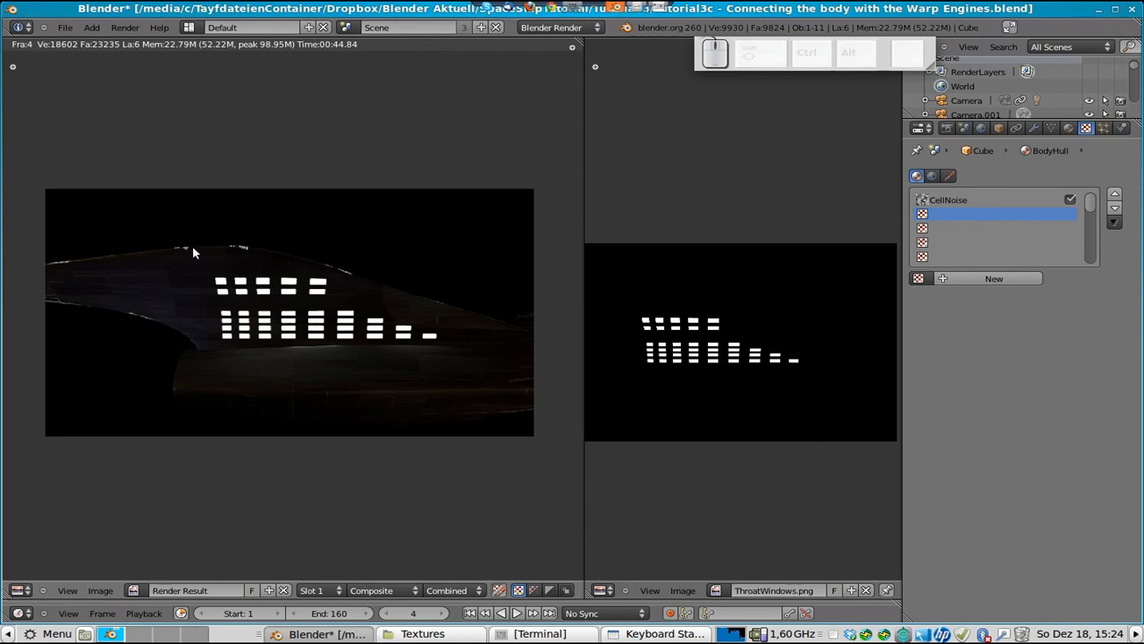
key("Escape")
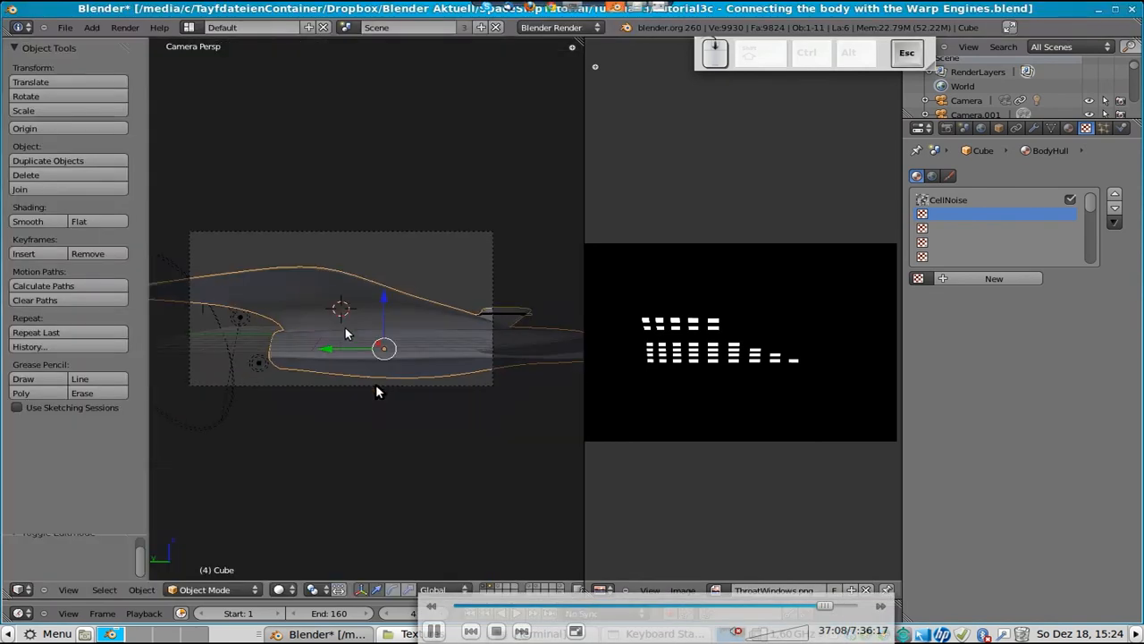
- Show the hull, saucer, warp engine and lamp layers together and view the whole ship through the camera
key("KP_3")
middle_click_drag(375, 375, 214, 334)
key("shift+1")
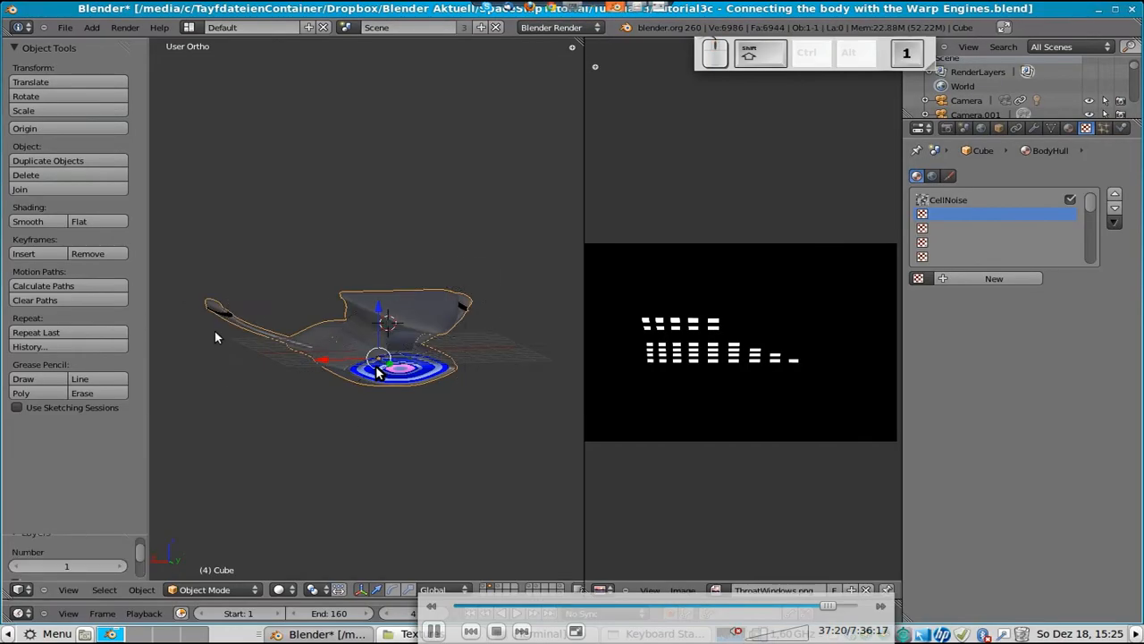
key("1")
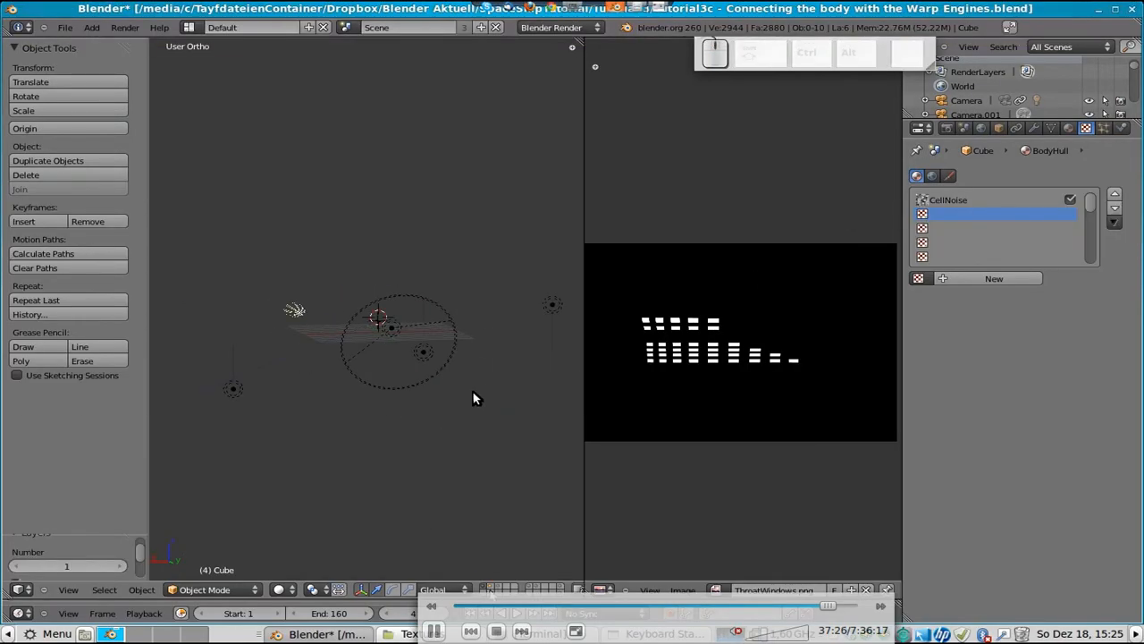
left_click(490, 585, "shift")
middle_click_drag(458, 359, 464, 353)
middle_click_drag(503, 301, 573, 356)
key("KP_0")
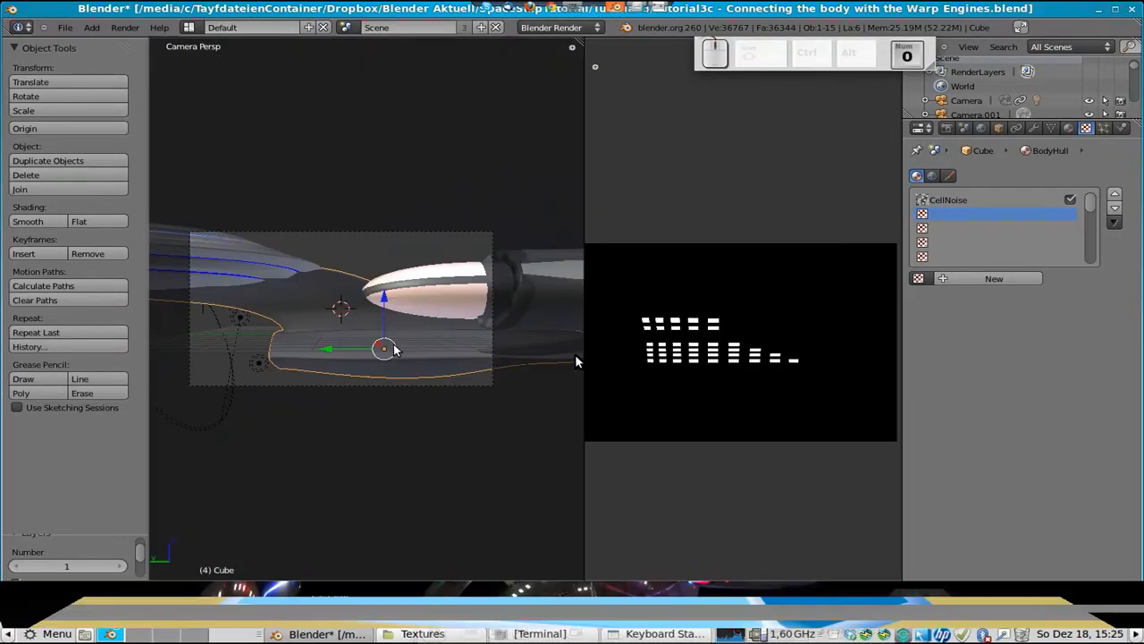
- Set up top, camera and right views and reposition the MainCam camera to frame the whole ship
key("KP_7")
scroll(425, 309, "up", 2)
key("KP_1")
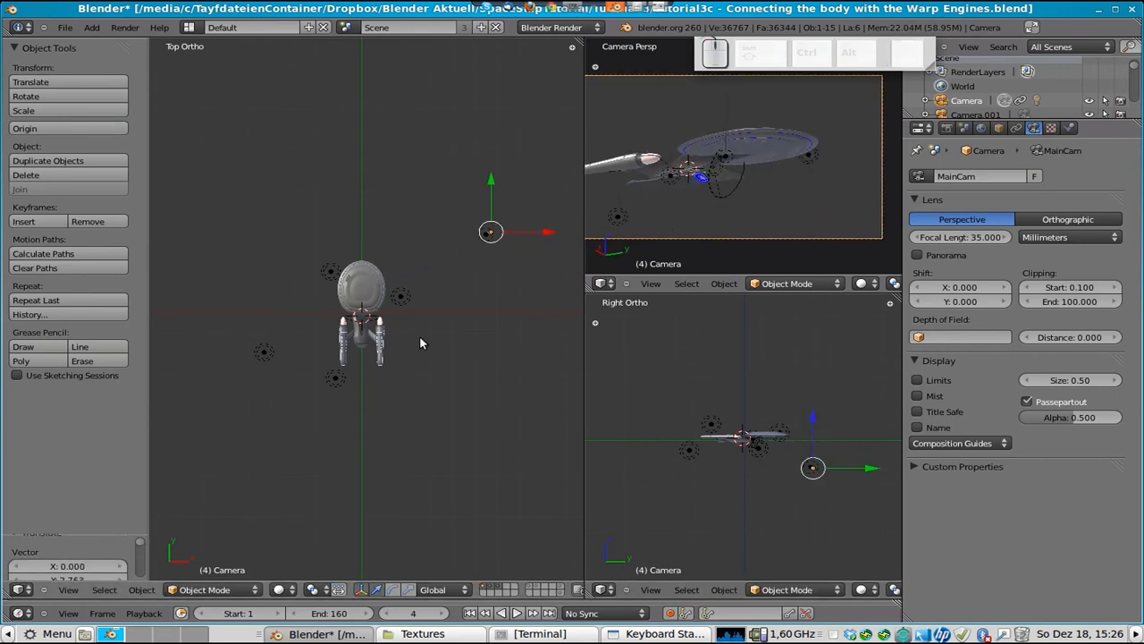
- Parent the WarpEngine object to the hull body with the Object option
right_click(370, 341)
scroll(408, 306, "up", 10)
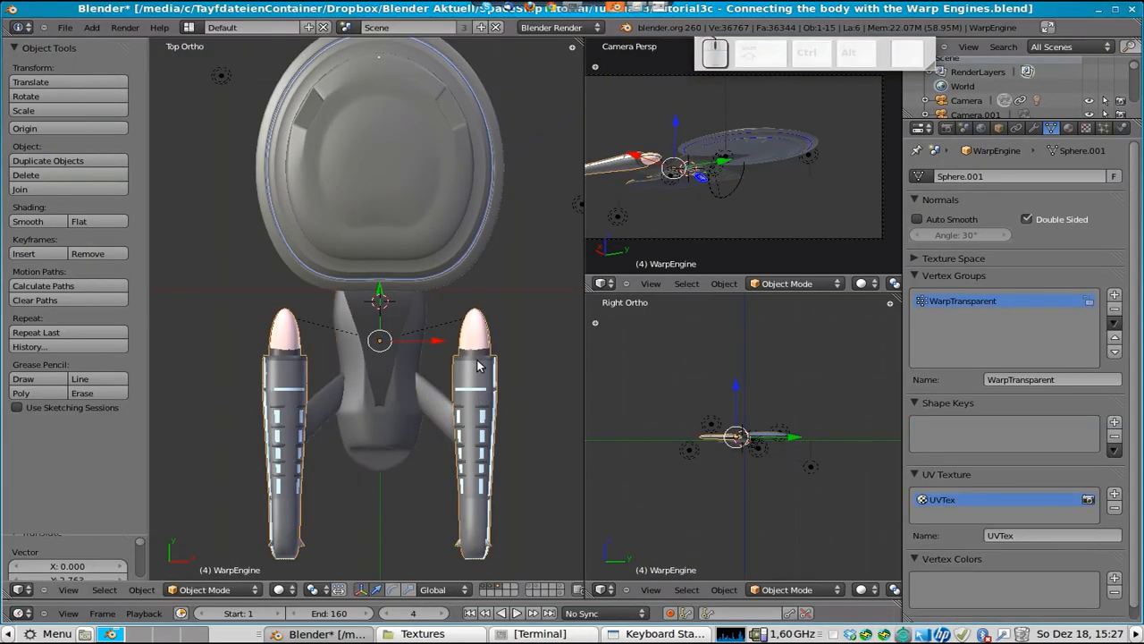
right_click(403, 406, "shift")
key("ctrl+p")
left_click(400, 404)
- Parent the saucer to the hull body with the Object option
right_click(467, 284)
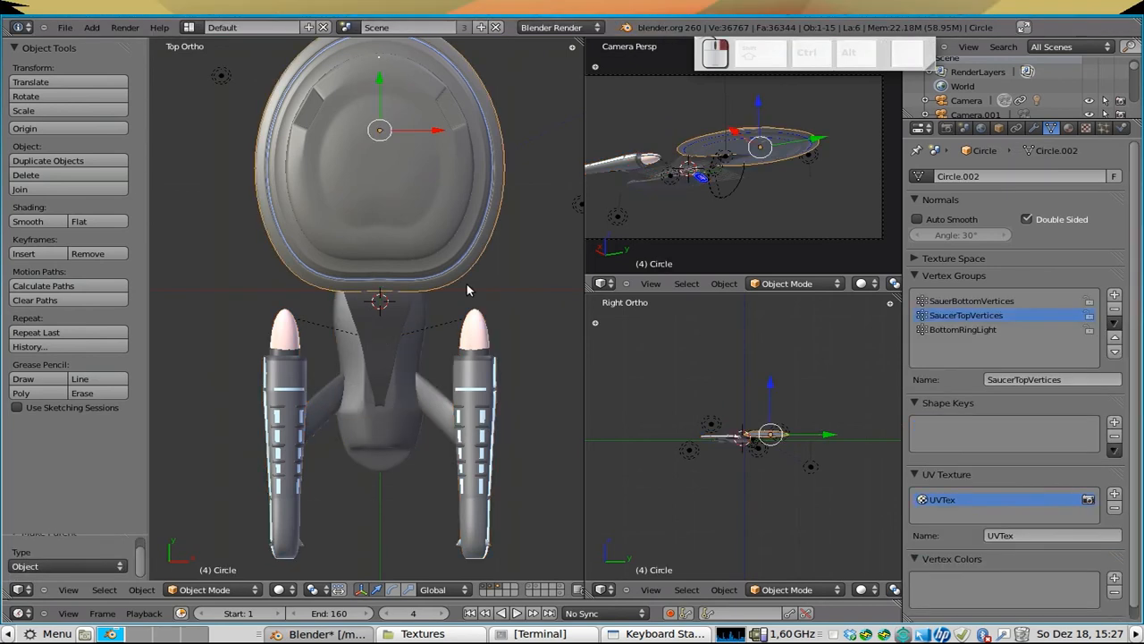
right_click(376, 382, "shift")
key("ctrl+p")
left_click(377, 386)
- Move the spot lamp above the saucer and parent it to the saucer as an object
middle_click_drag(524, 445, 312, 178)
scroll(313, 173, "up", 1)
right_click(473, 330)
scroll(477, 337, "down", 6)
middle_click_drag(477, 337, 395, 359)
key("KP_3")
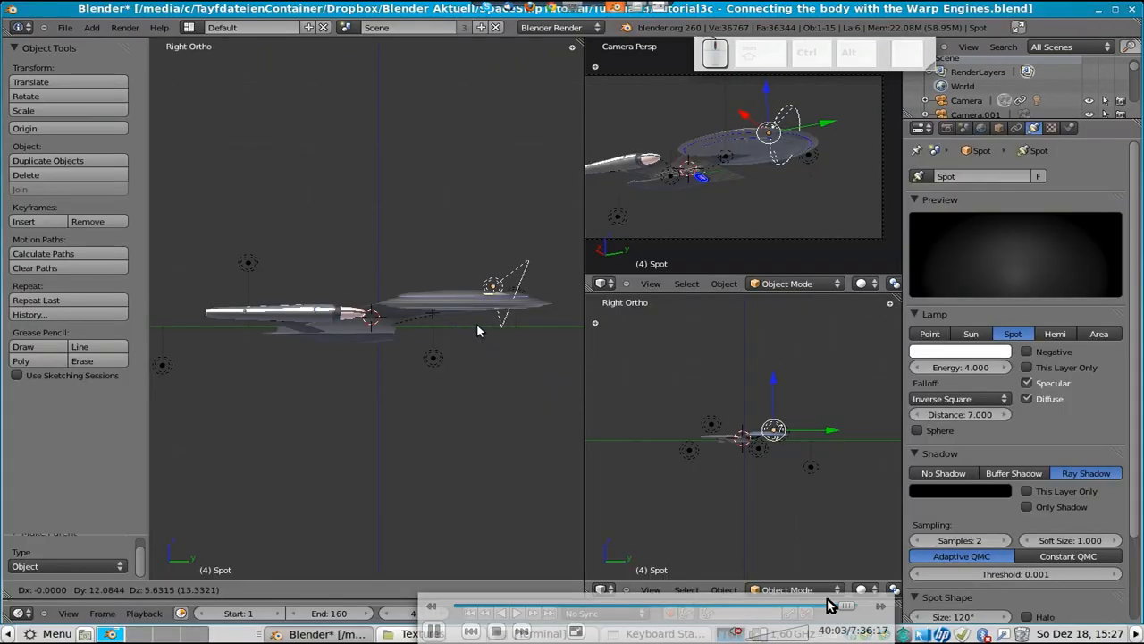
right_click(463, 296, "shift")
left_click_drag(843, 606, 836, 604)
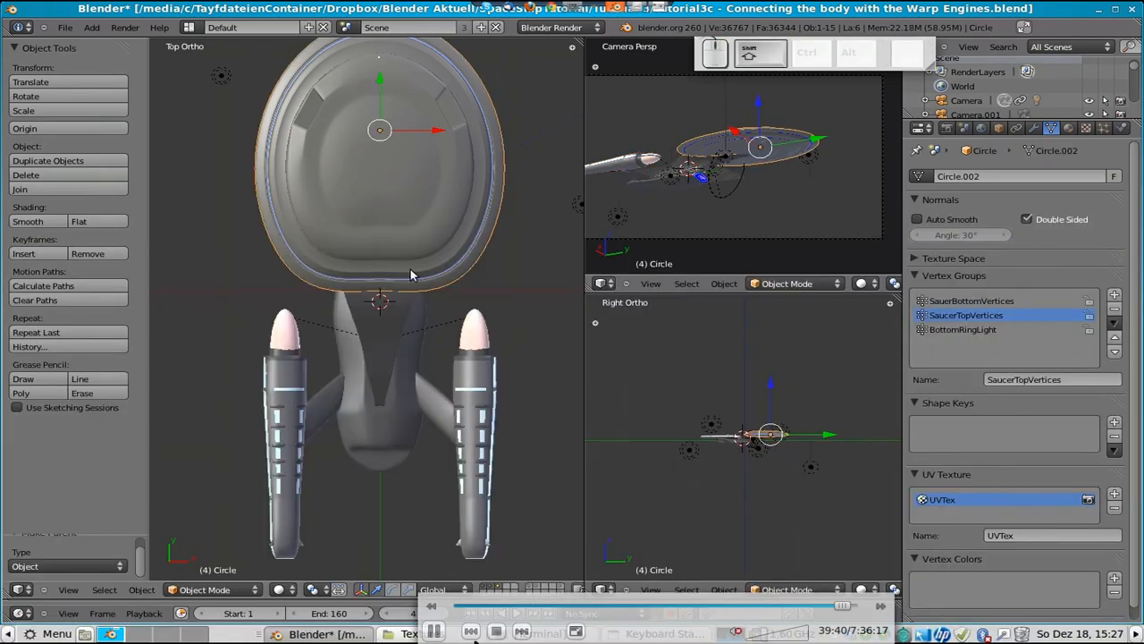
left_click(439, 627)
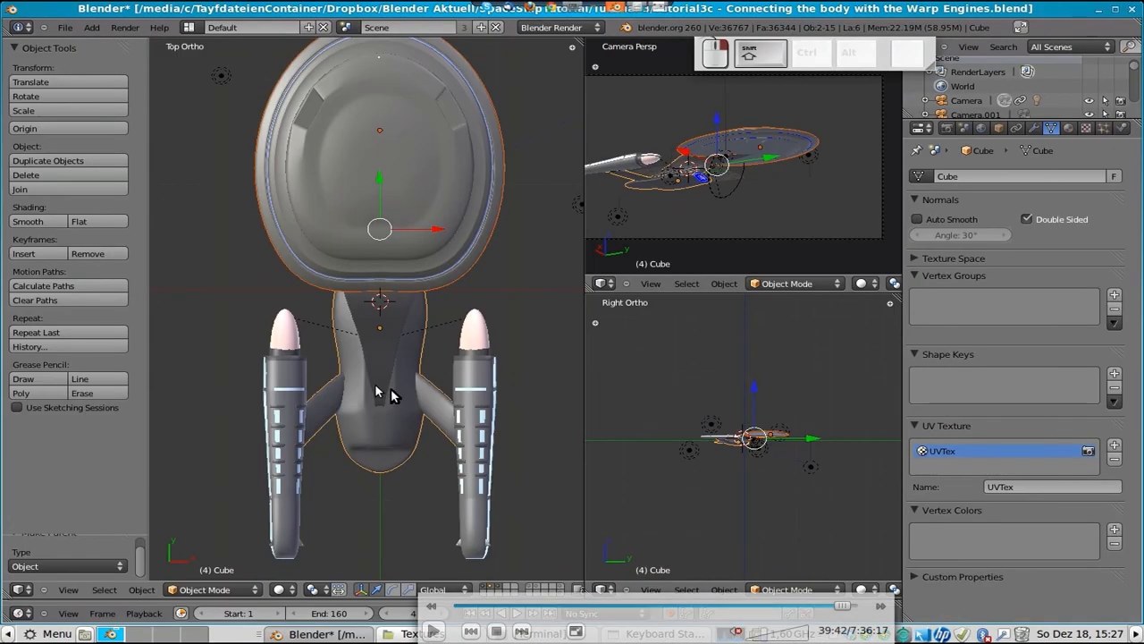
left_click(433, 630)
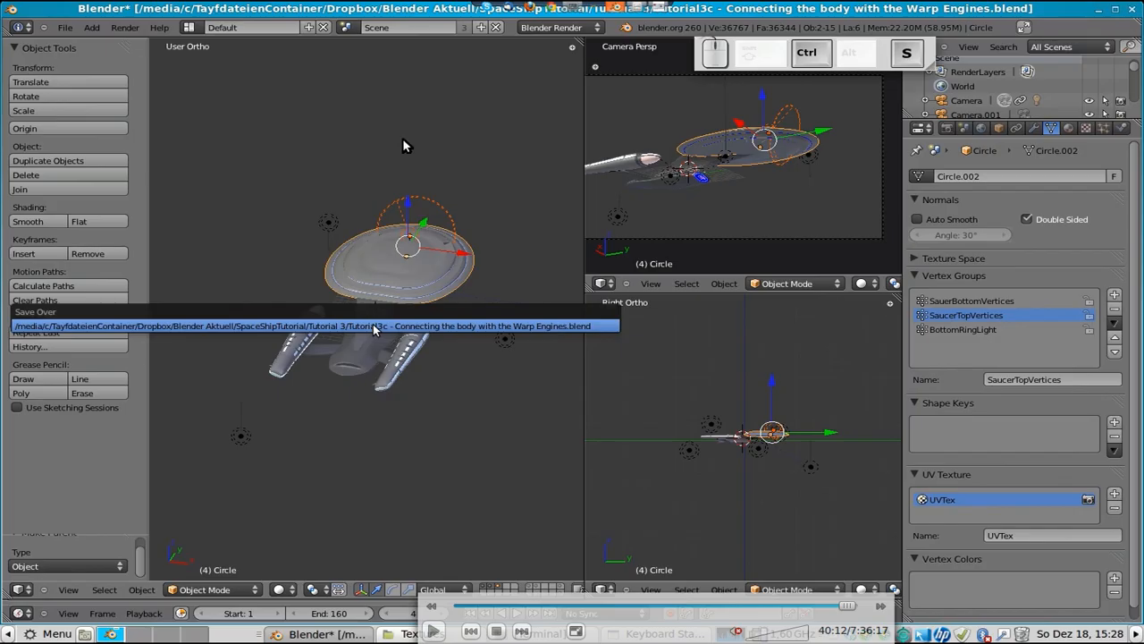
left_click(432, 631)
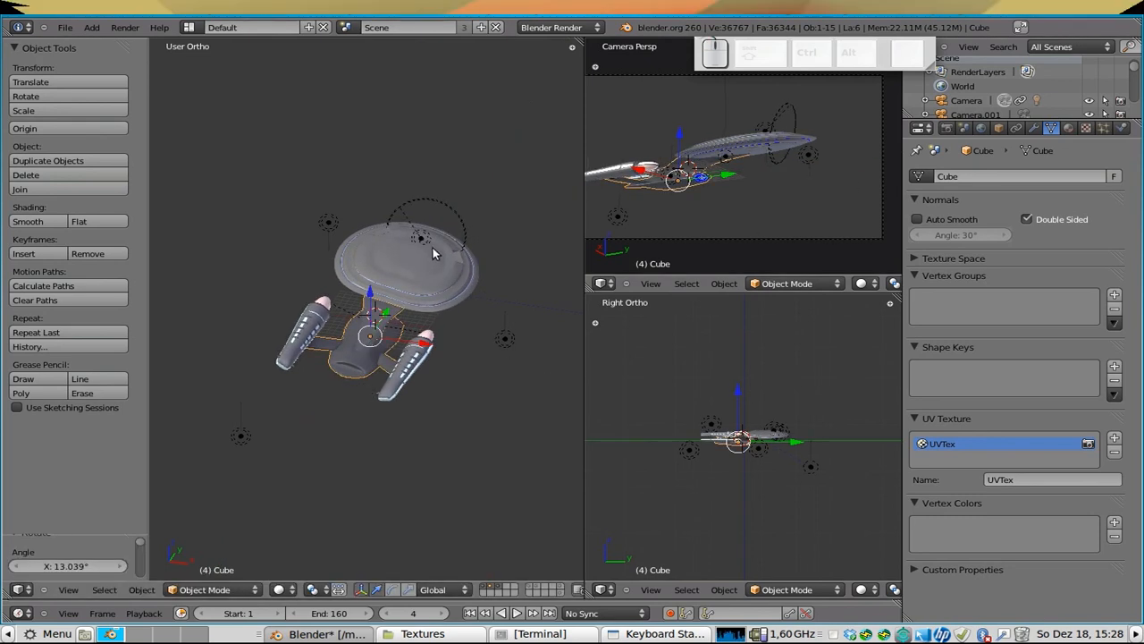
mouse_move(491, 381)
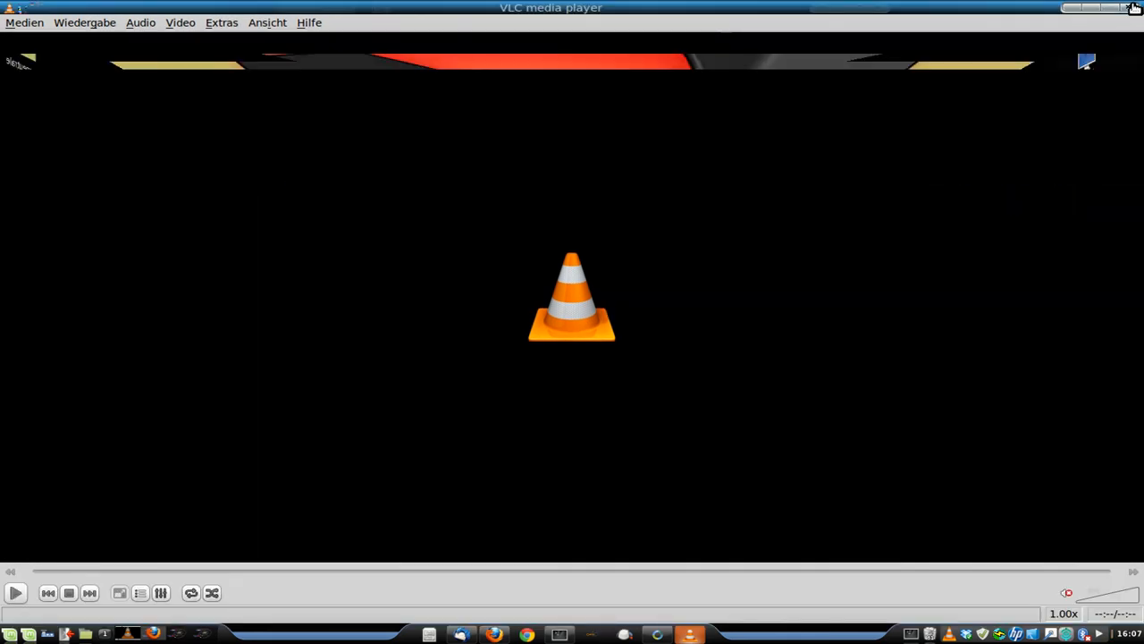
- Close the media player and mail windows and open the screen recorder's context menu on the desktop
left_click(1133, 8)
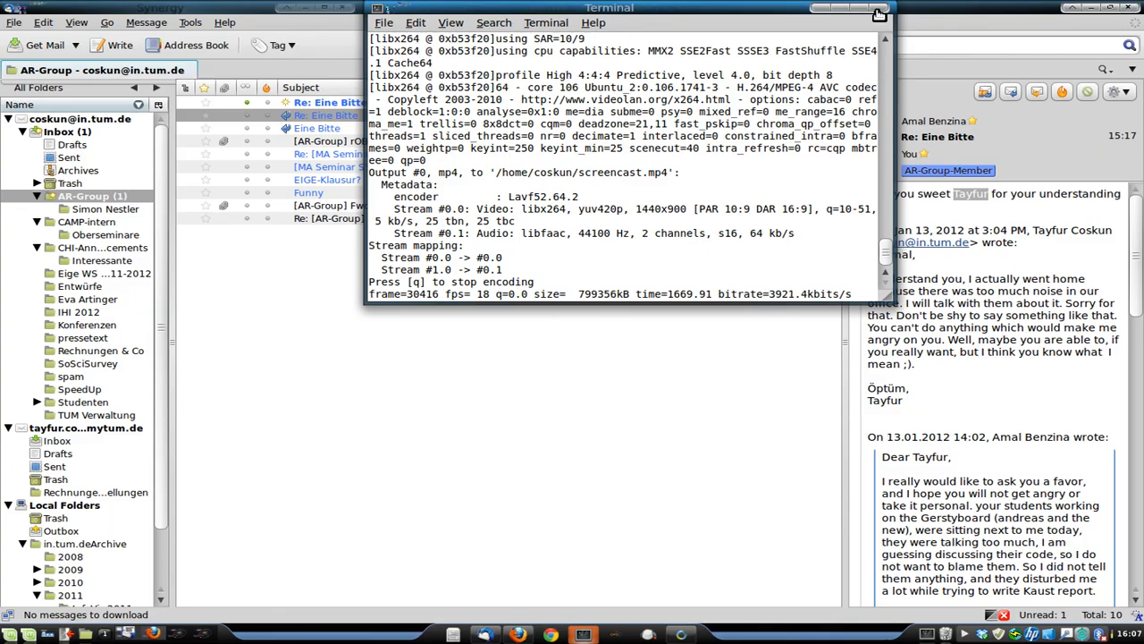
left_click(1133, 8)
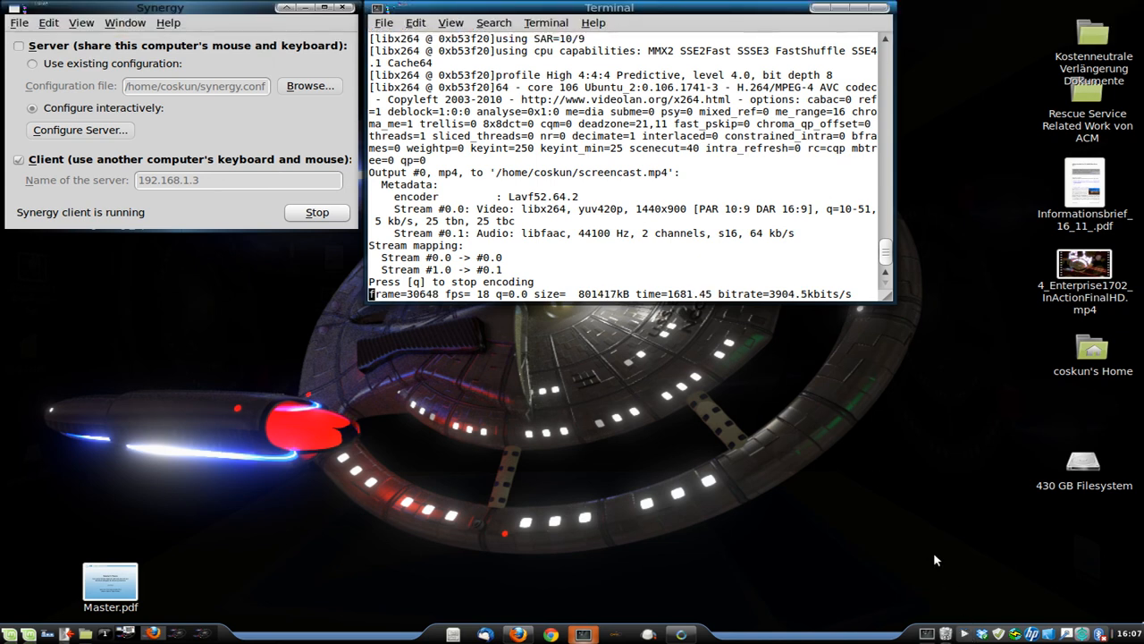
right_click(965, 633)
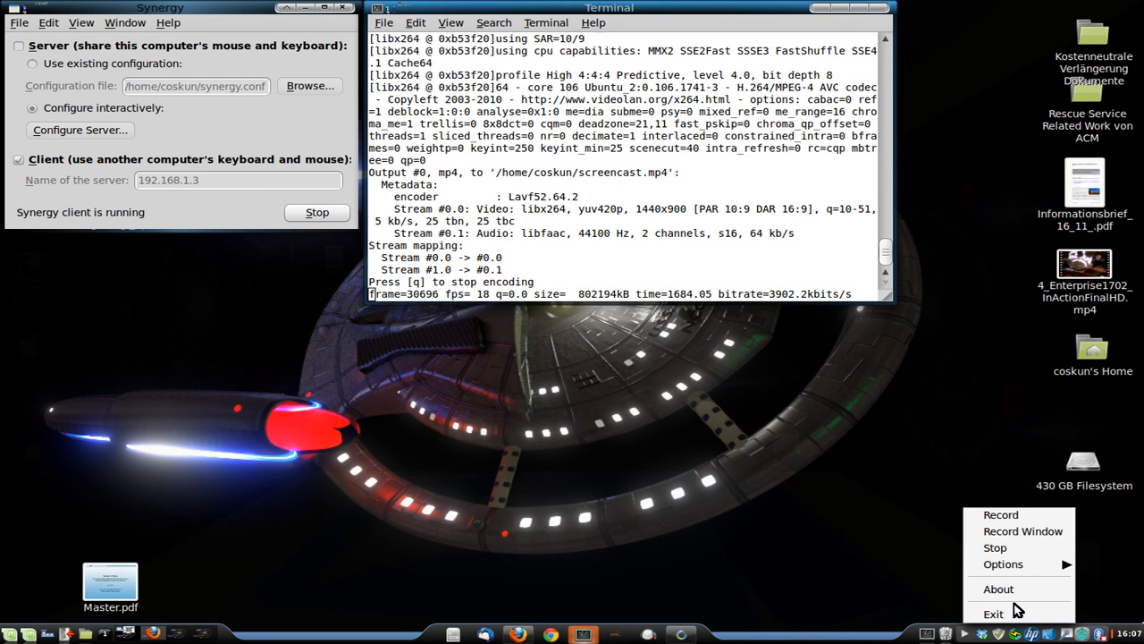